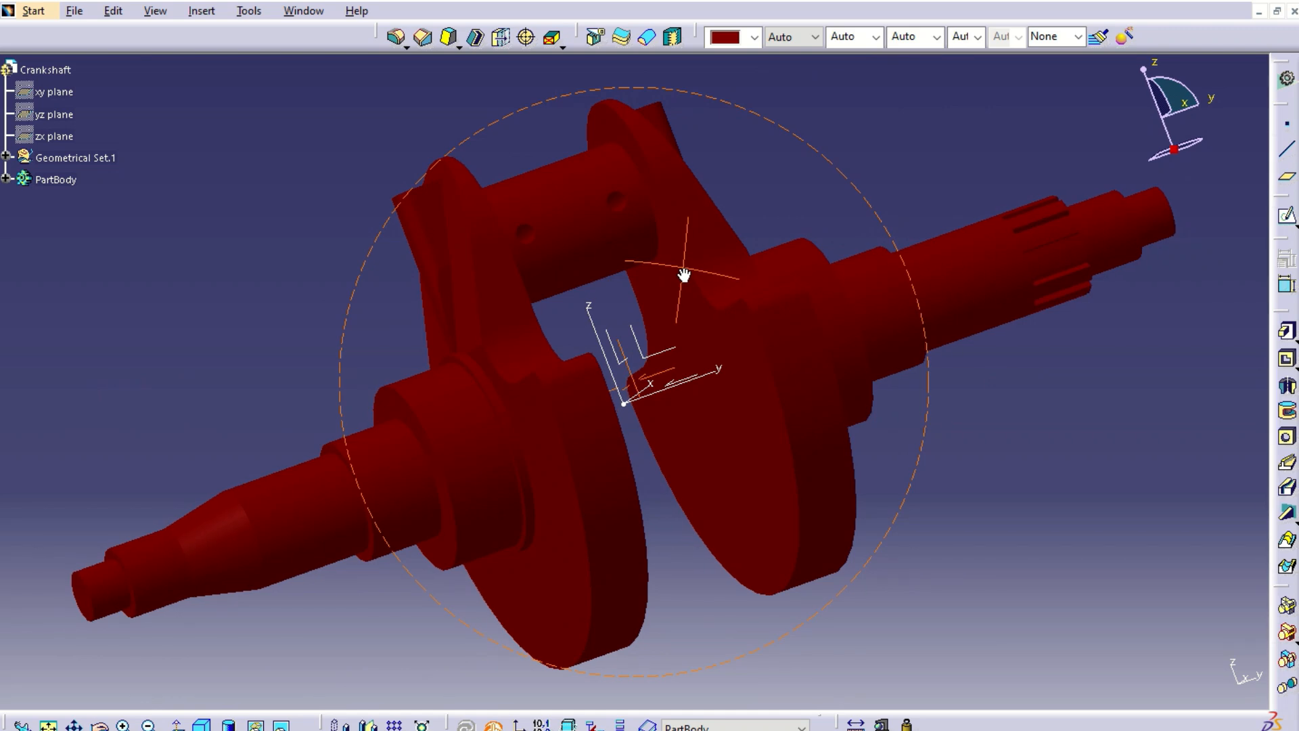
Create a new drawing with the ISO standard and an A2 ISO sheet in landscape orientation.
middle_drag(683, 275, 684, 275)
click(75, 12)
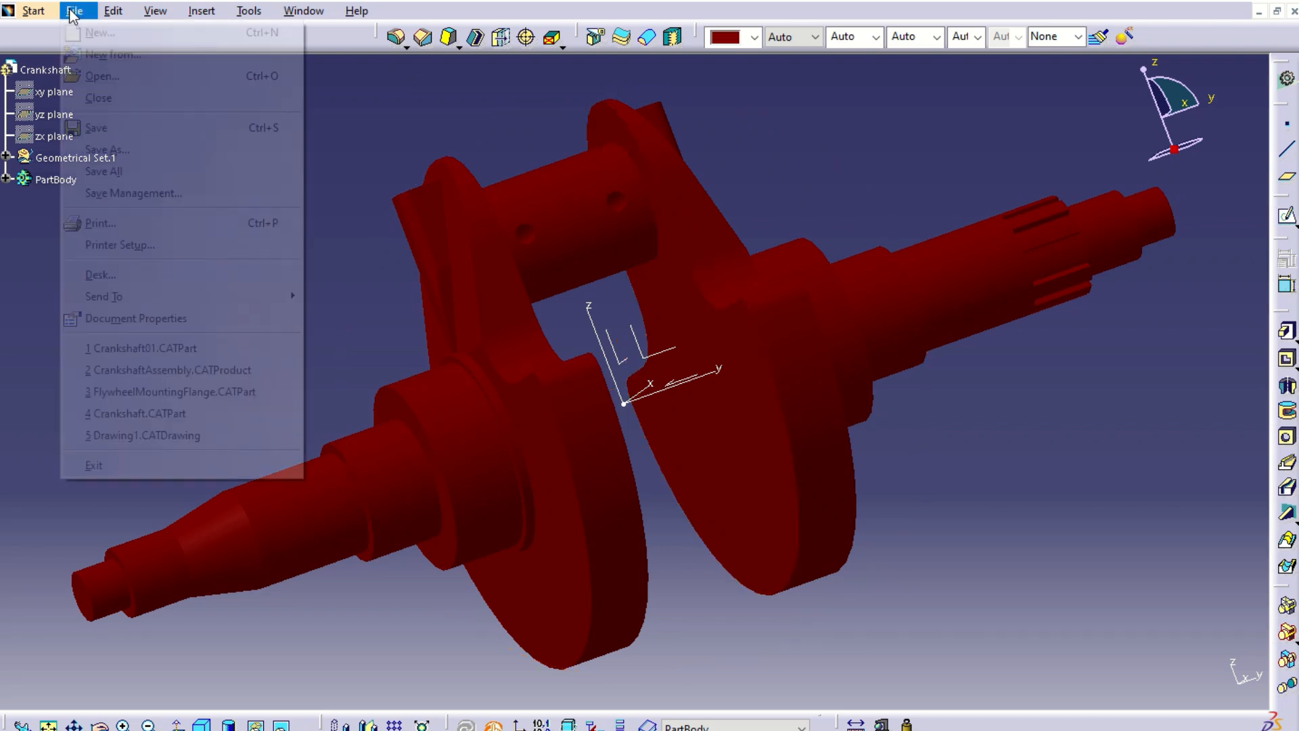
click(134, 40)
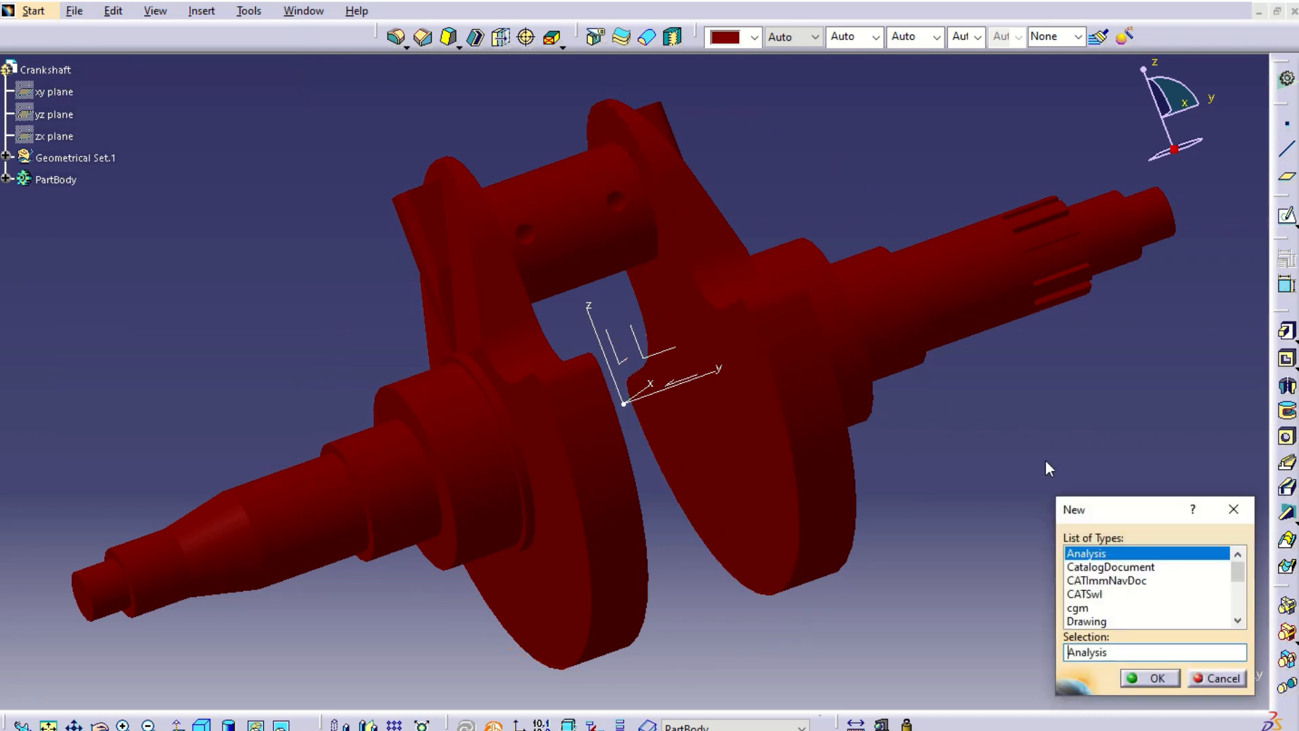
double_click(1123, 621)
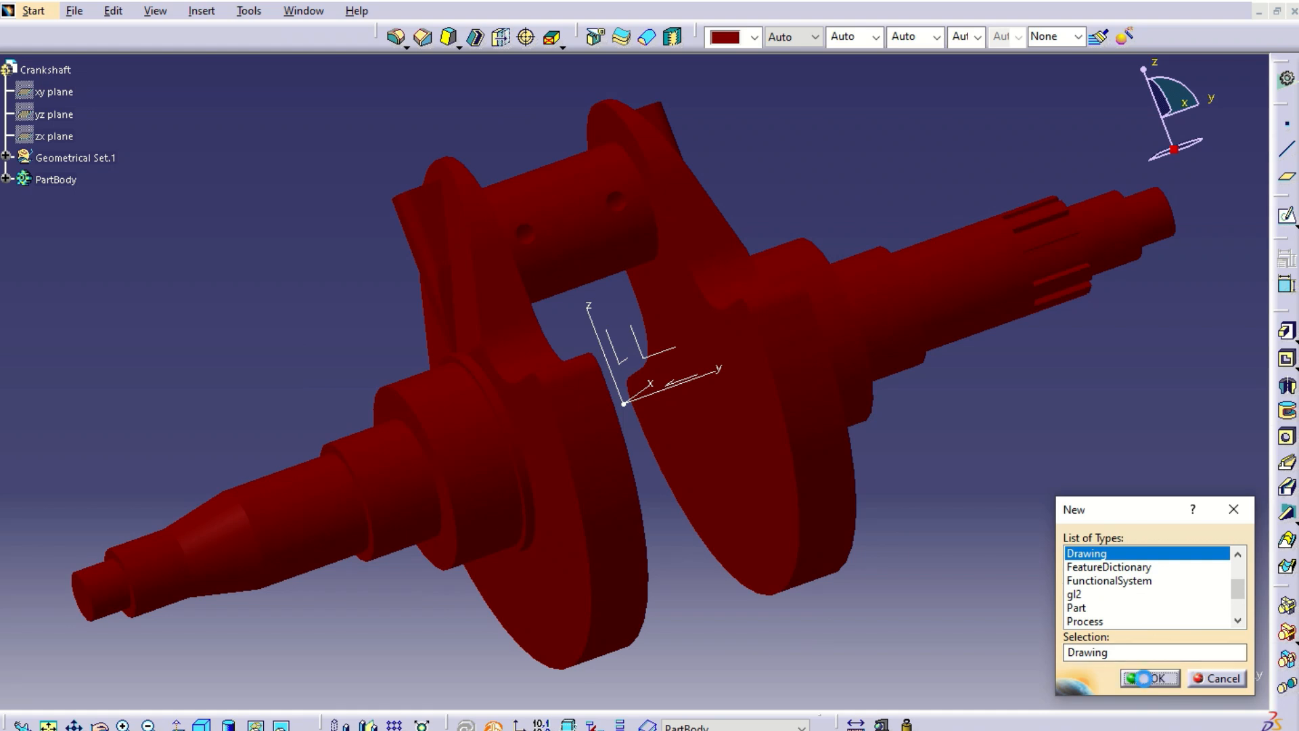
click(1161, 498)
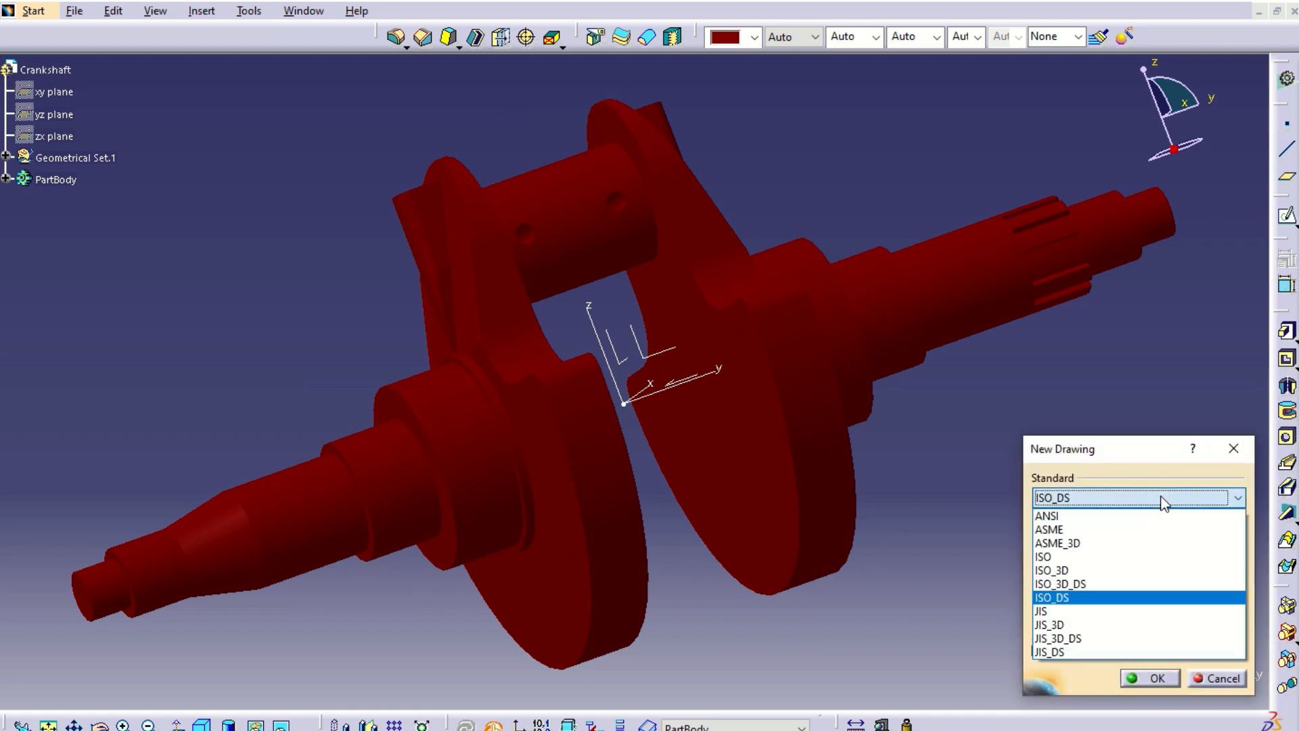
click(1097, 556)
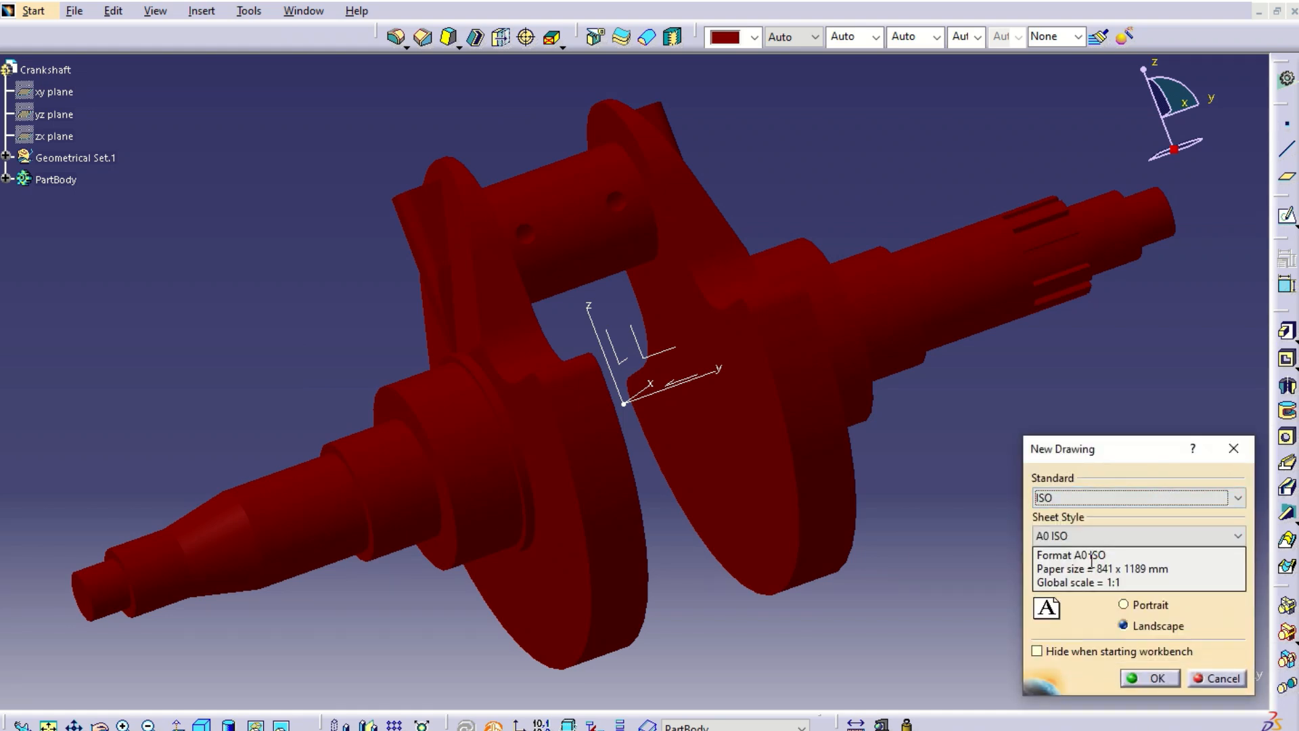
click(1237, 535)
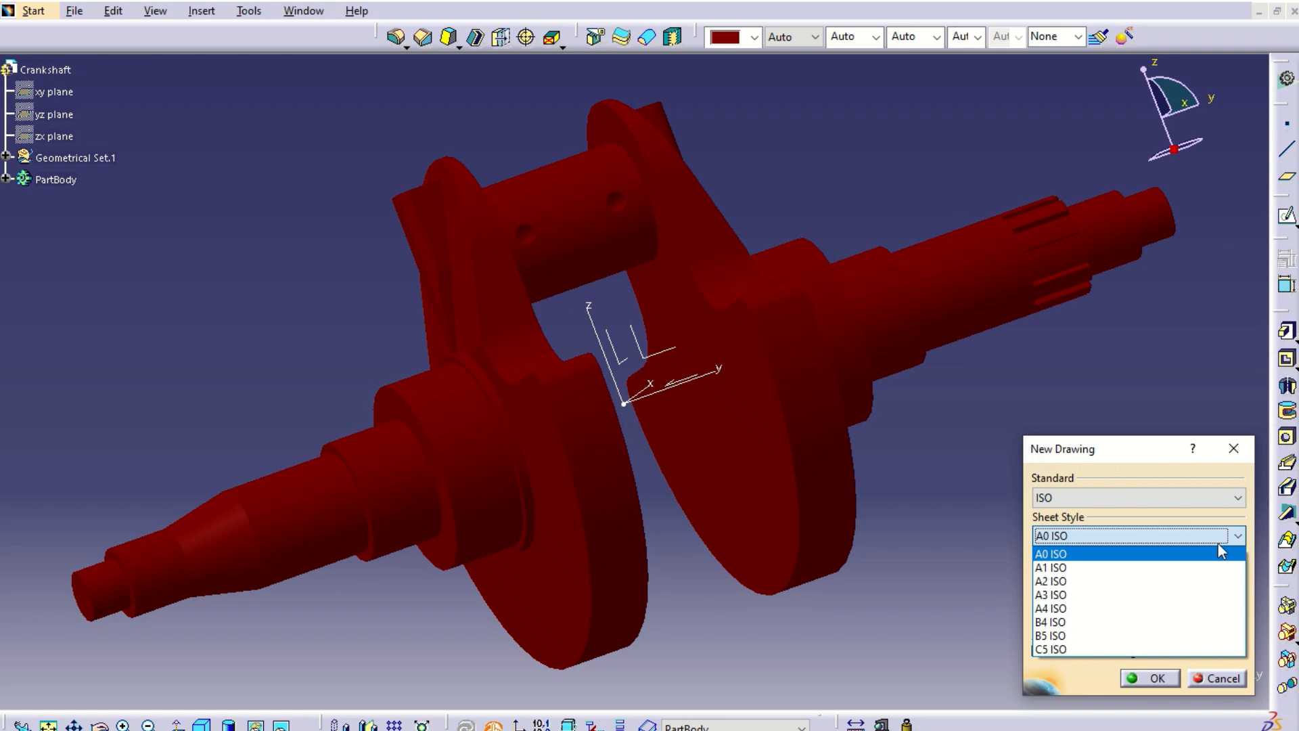
click(1150, 579)
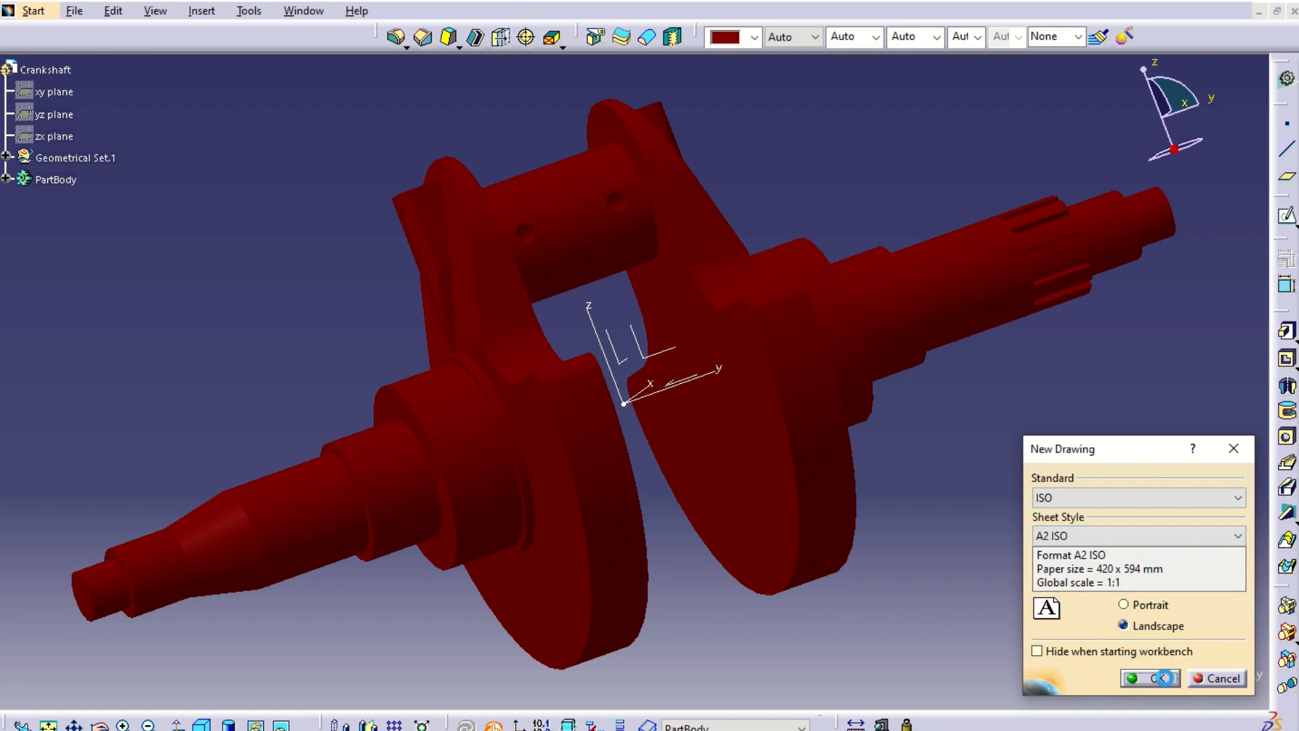
click(1157, 675)
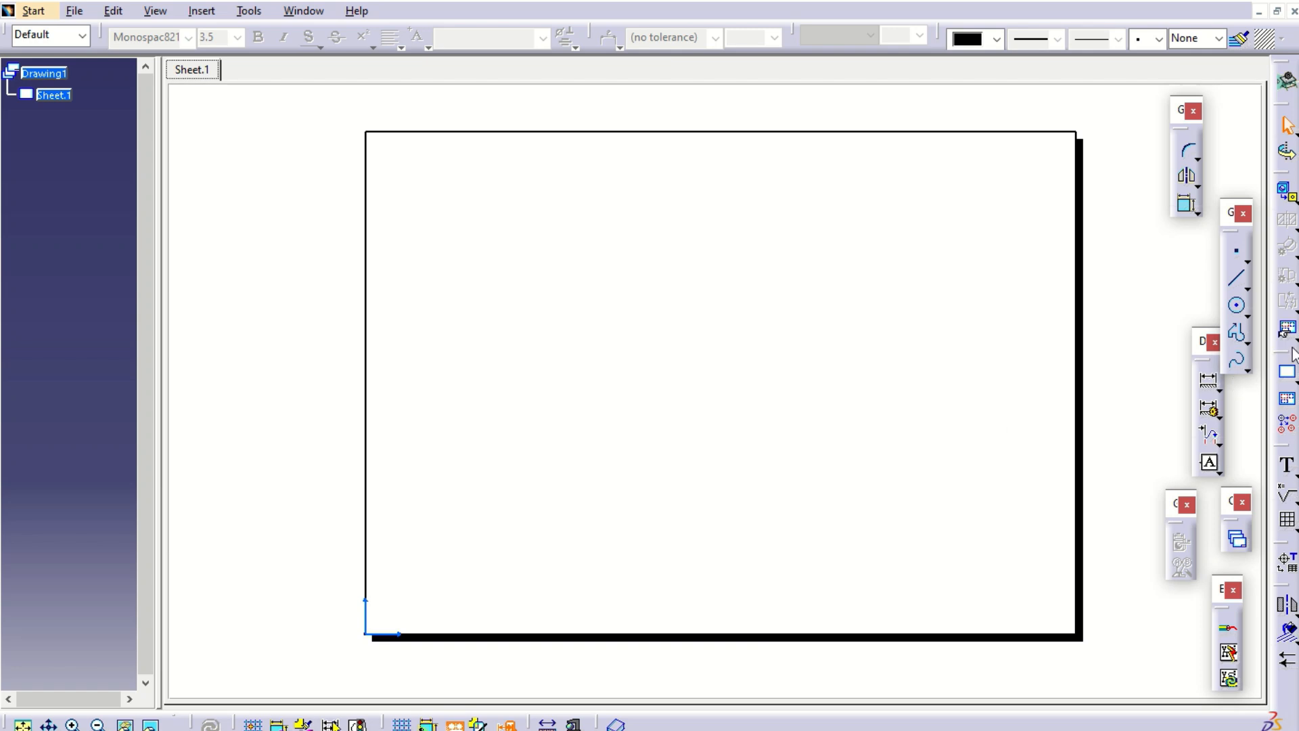
Generate a front view of the crankshaft from Crankshaft01.CATPart and shift it toward the left side of the sheet.
click(1287, 195)
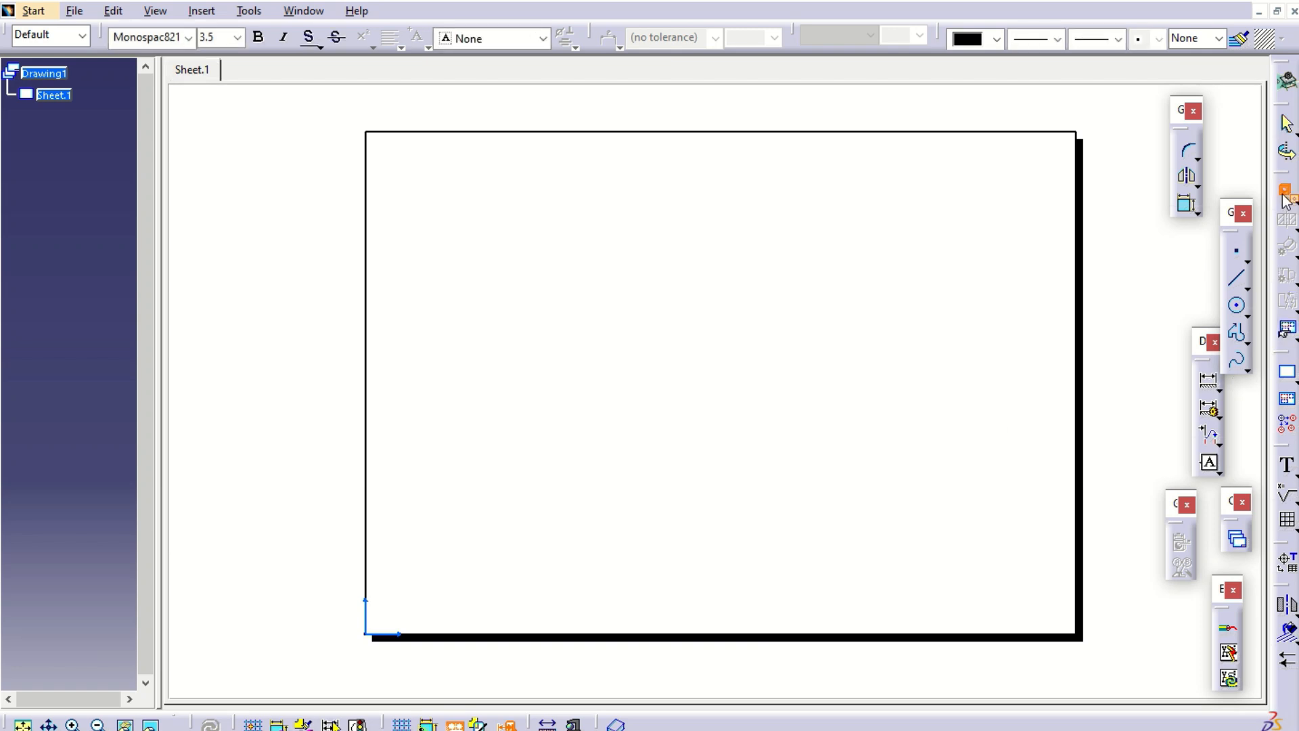
click(304, 11)
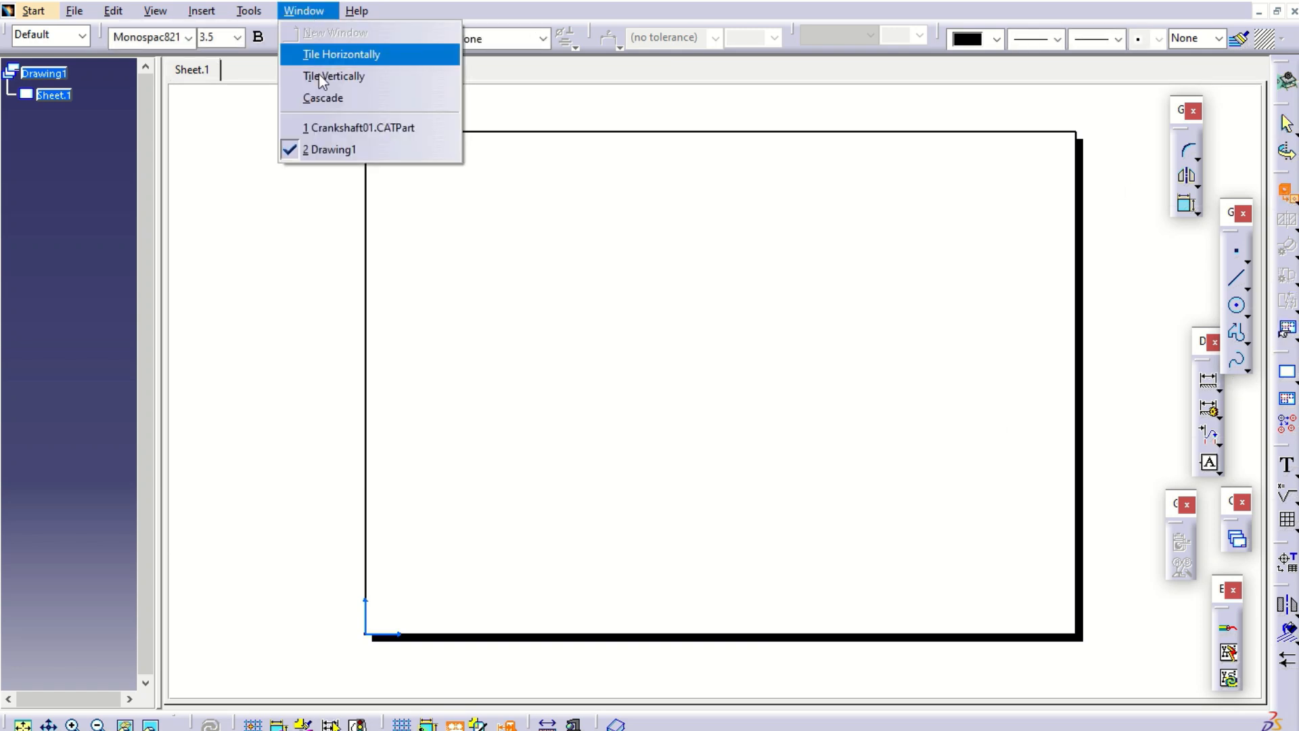
click(333, 127)
click(635, 342)
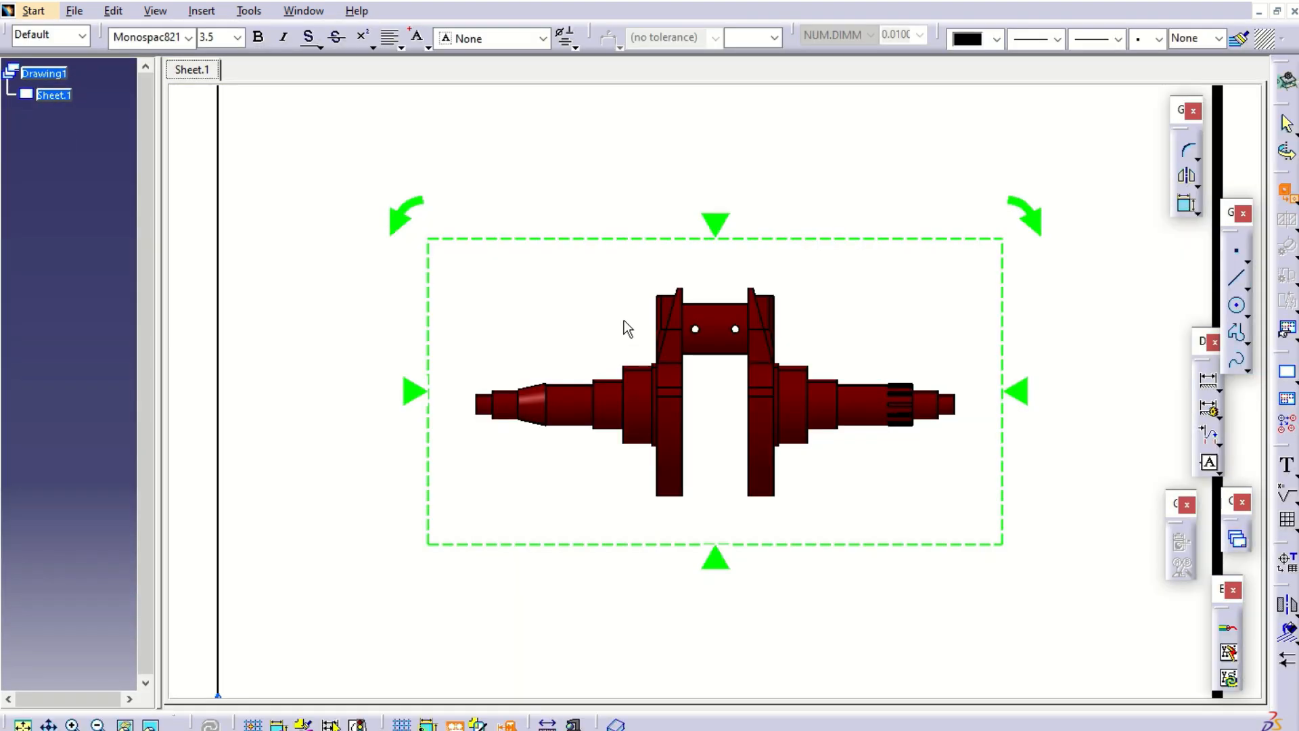
click(482, 184)
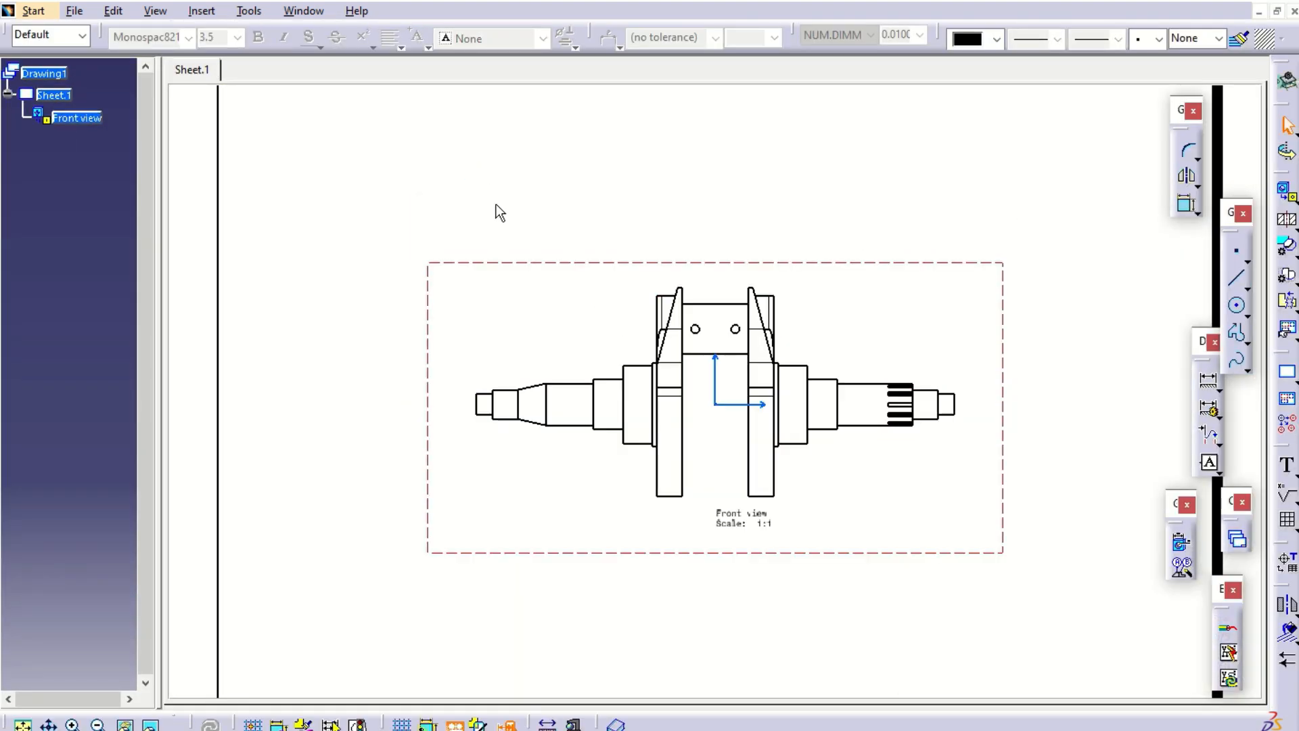
drag(678, 311, 572, 311)
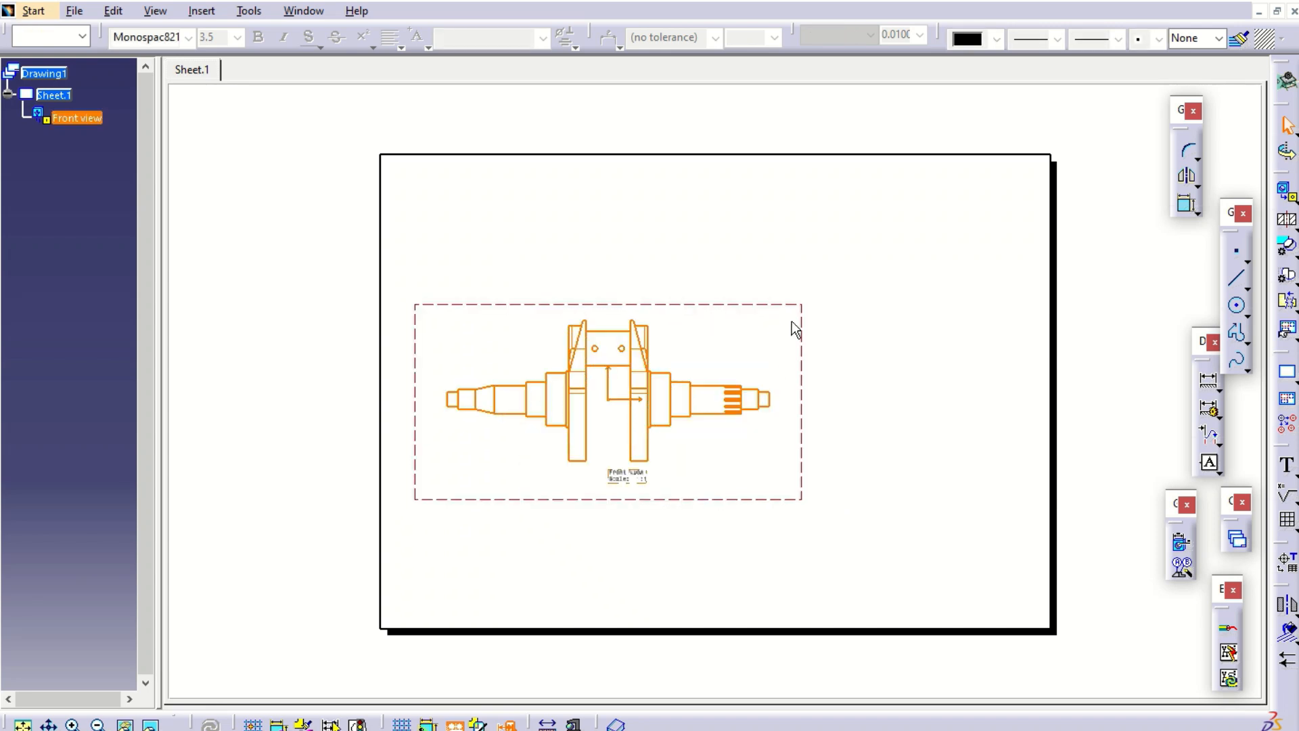
click(875, 322)
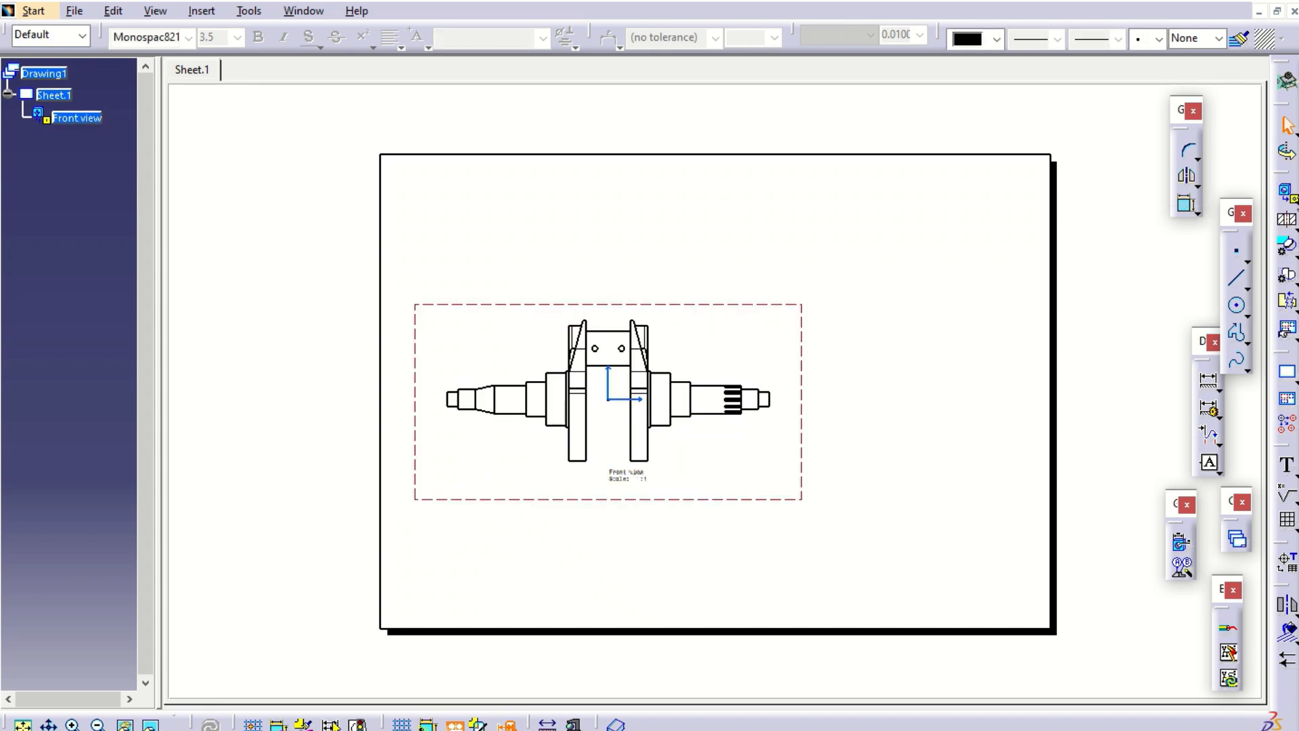
Try placing a projected side view to the right of the front view, and undo it.
click(1289, 196)
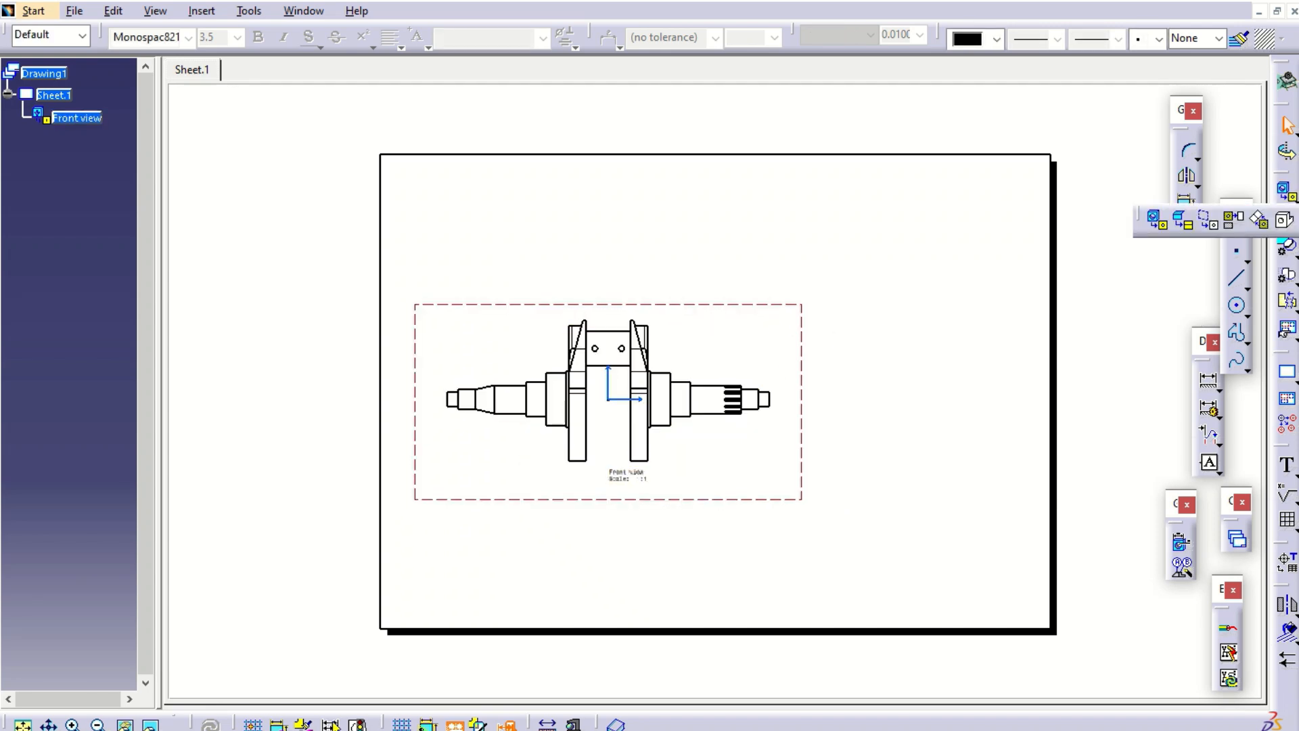
click(1231, 221)
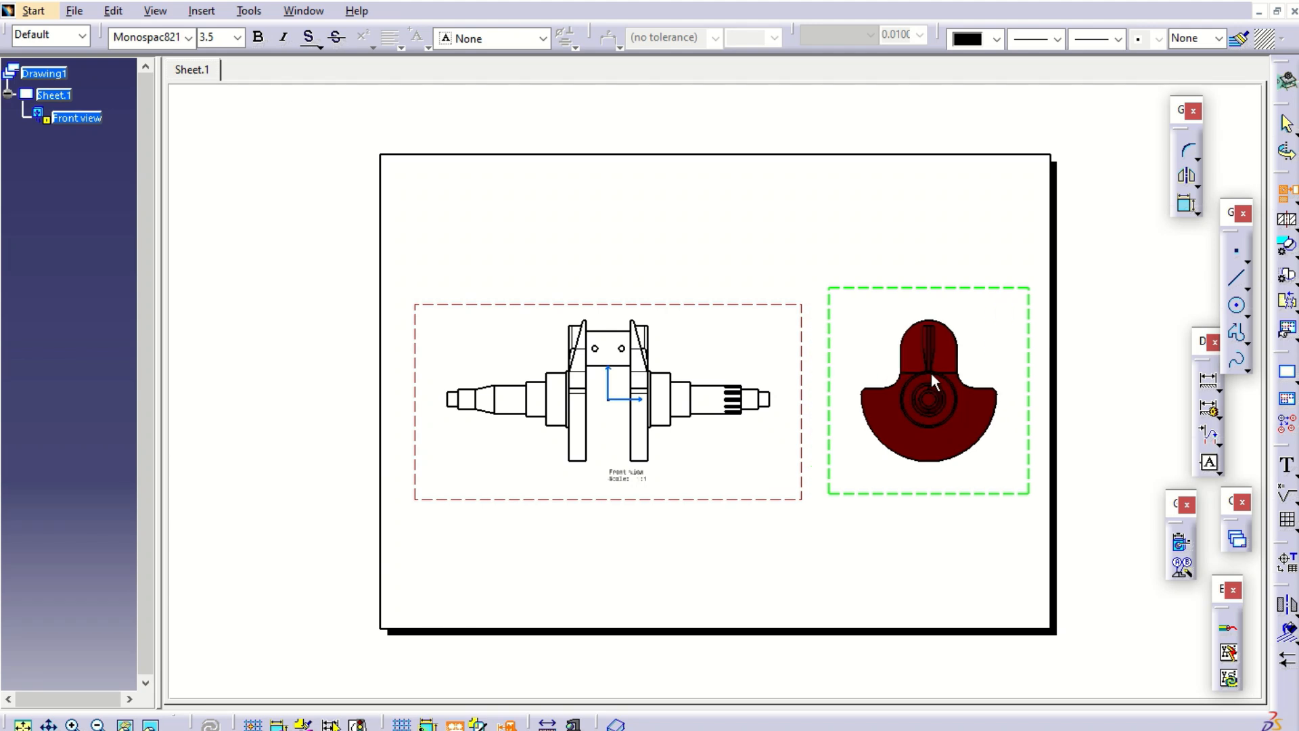
click(926, 374)
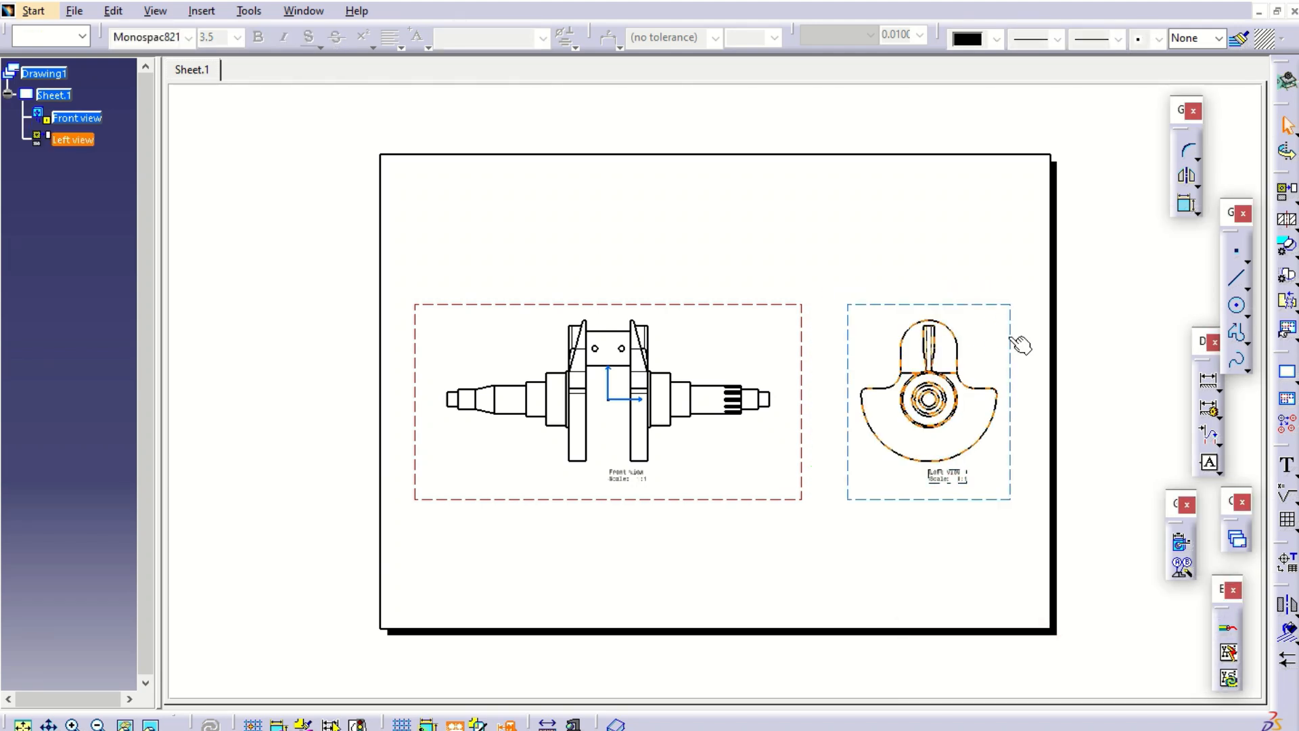
key(ctrl+z)
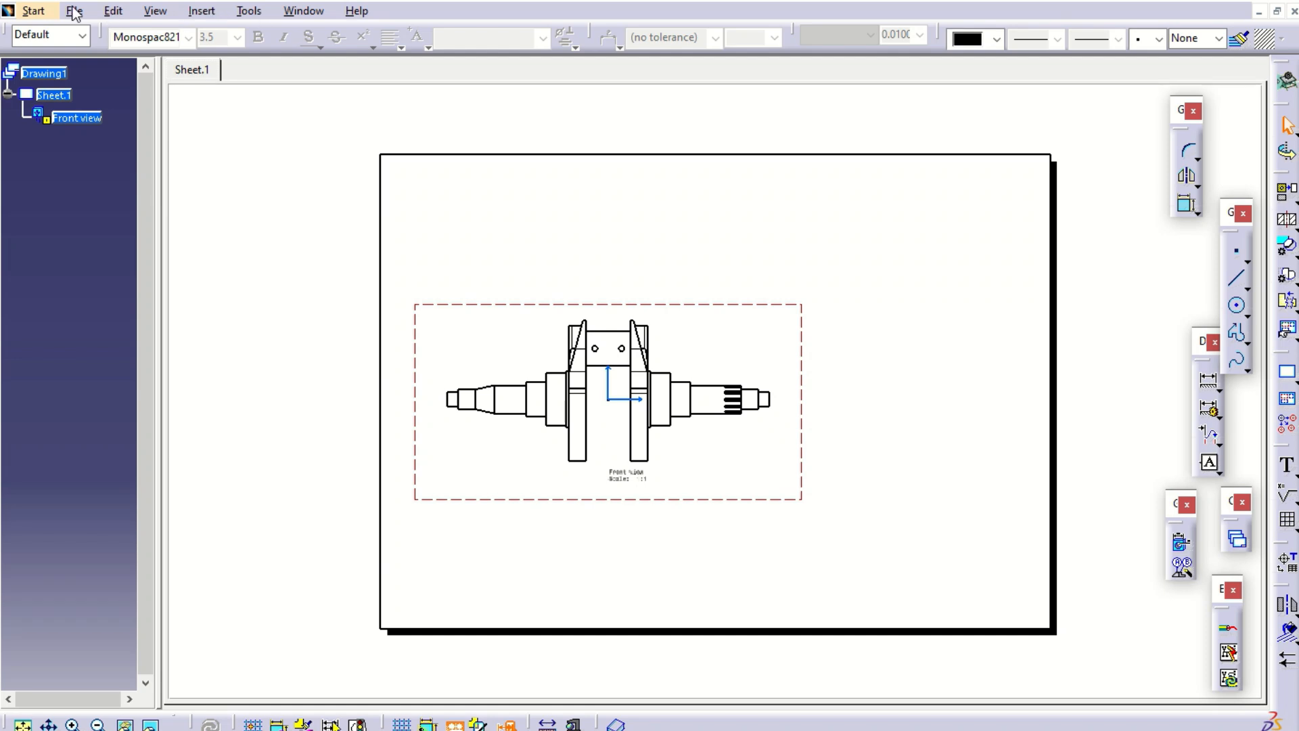
Change the projection method of Sheet.1 to third angle standard.
right_click(58, 100)
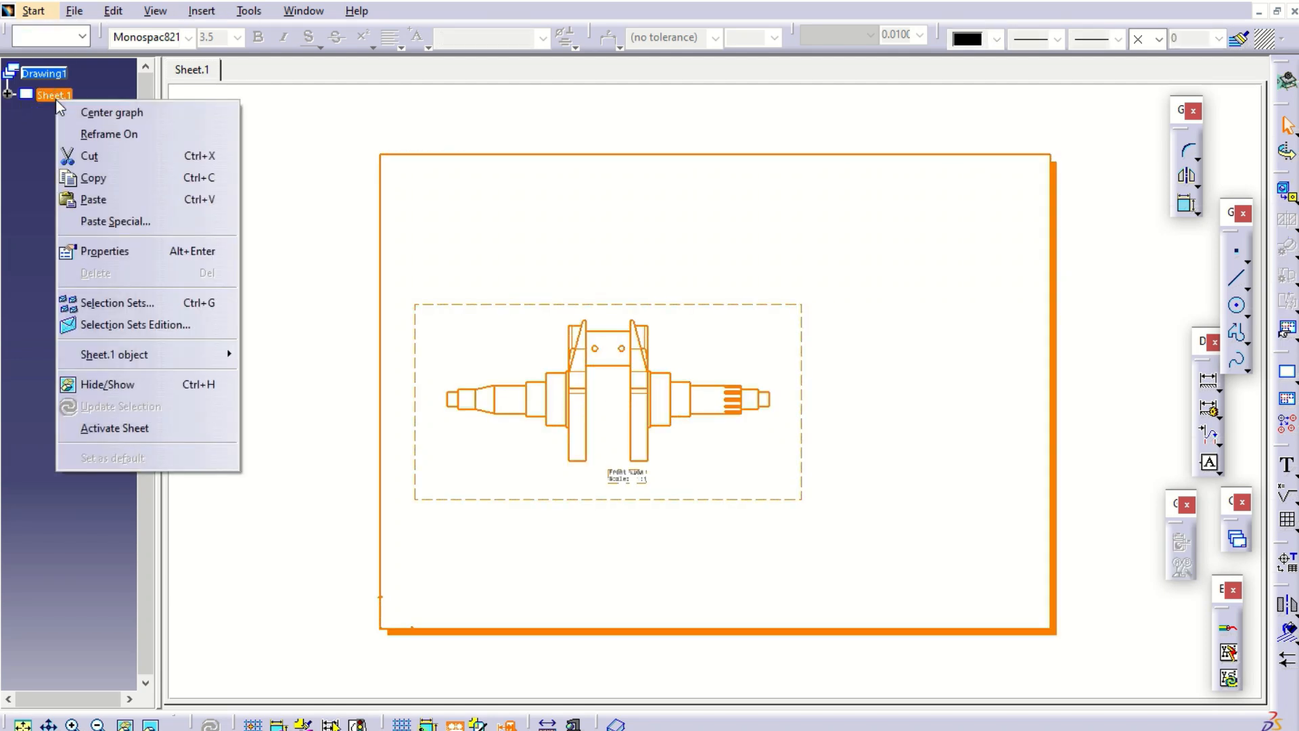
click(104, 250)
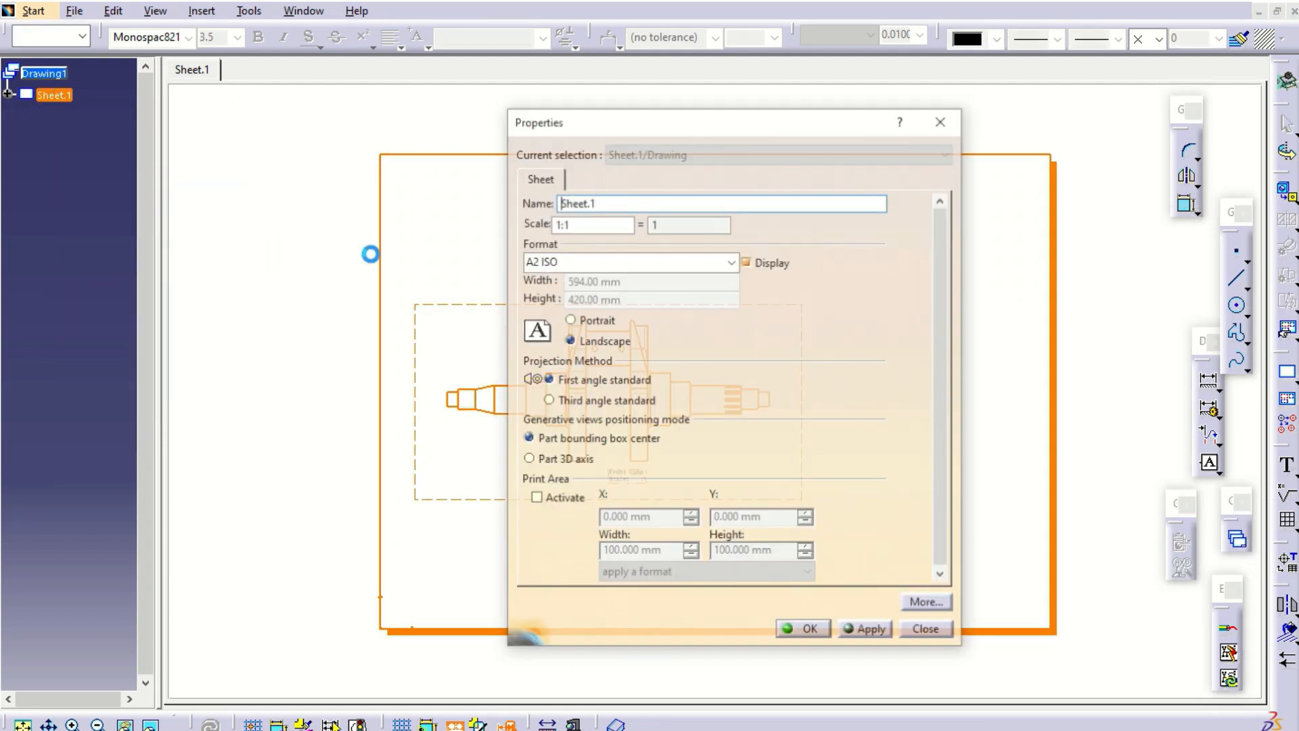
click(595, 402)
click(868, 633)
click(804, 630)
click(919, 438)
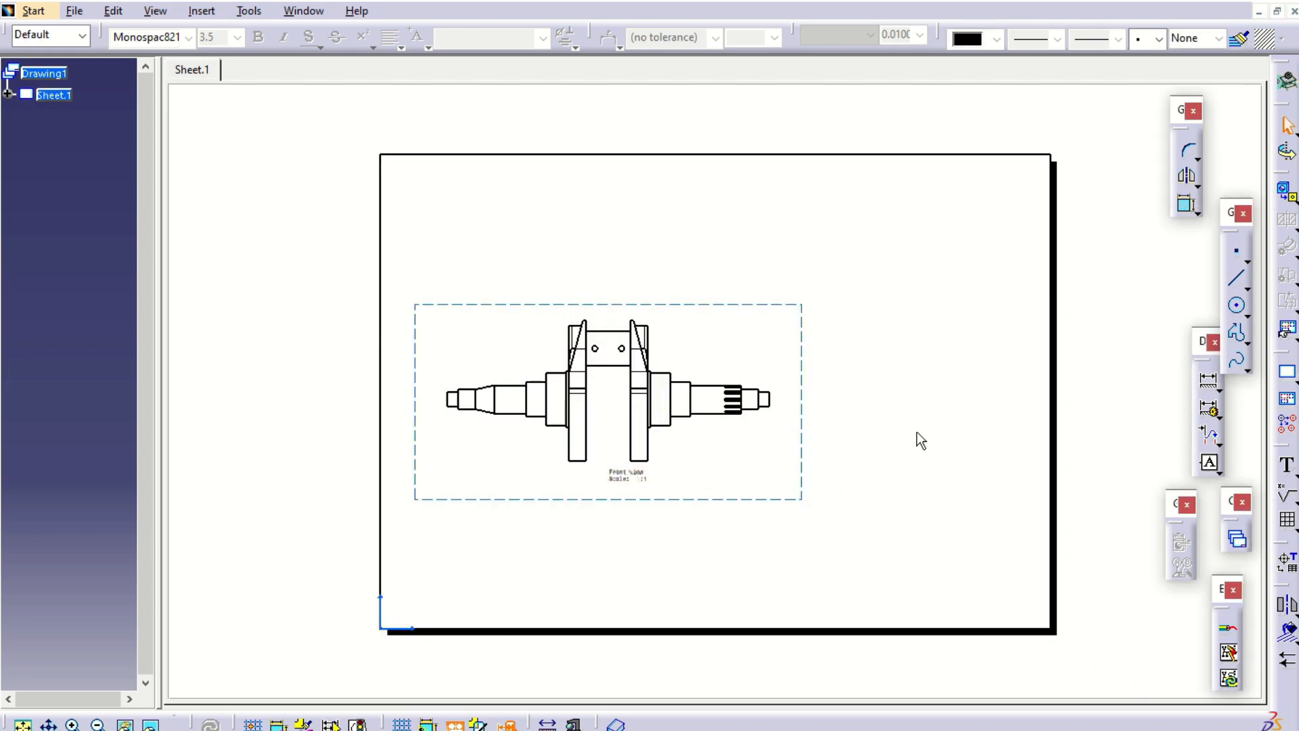
Activate the front view and place a projected side view to its right on the sheet.
click(1289, 194)
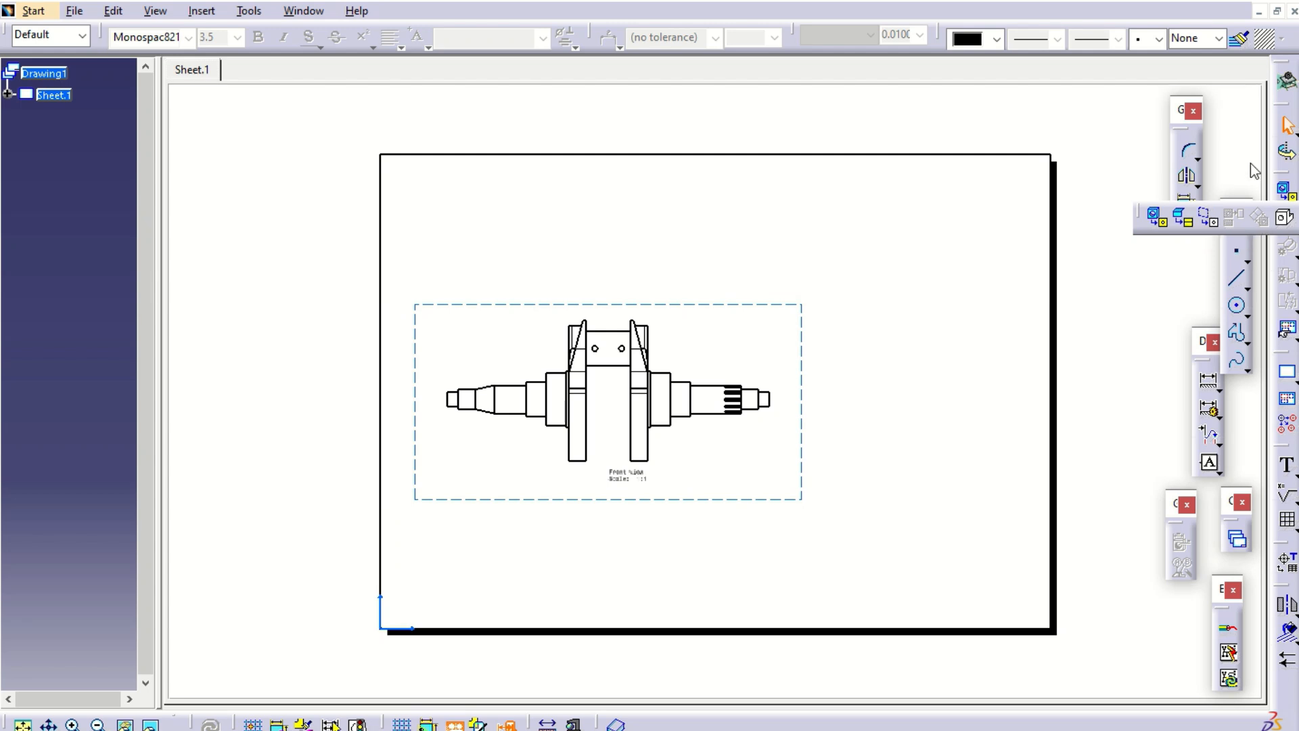
click(793, 313)
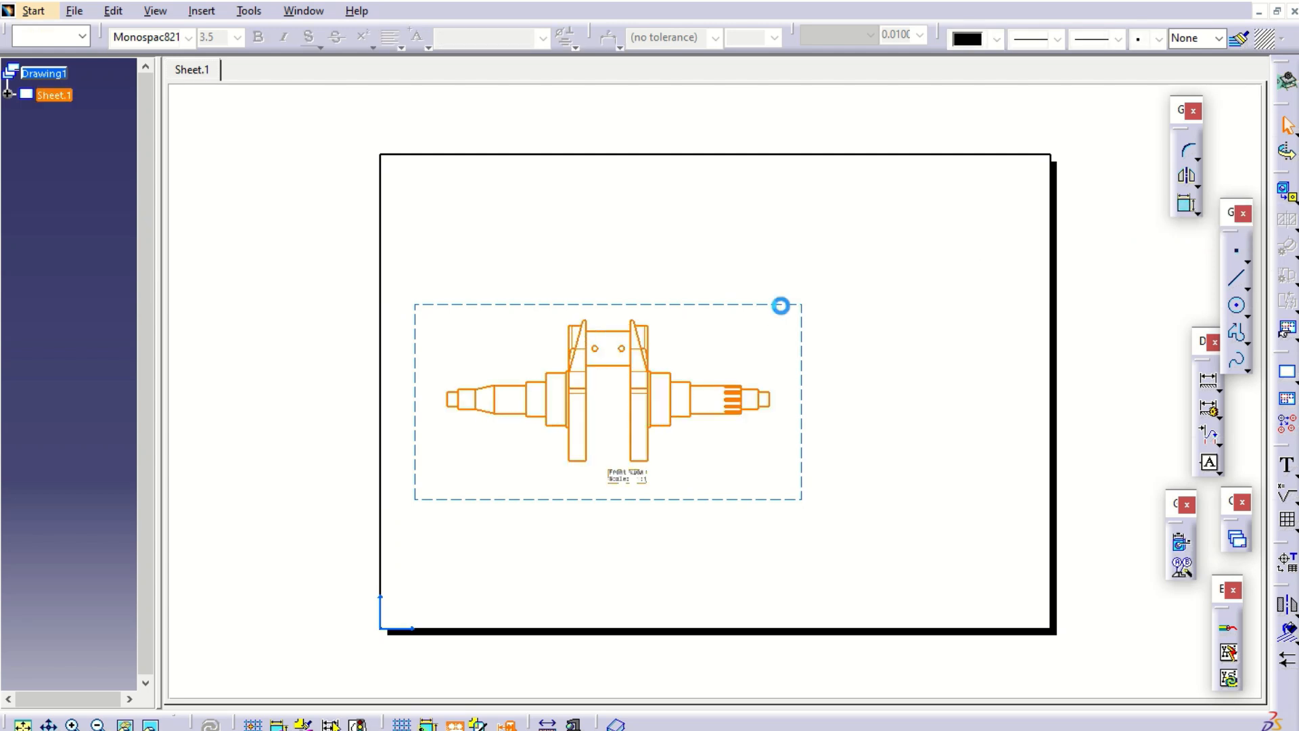
click(1292, 198)
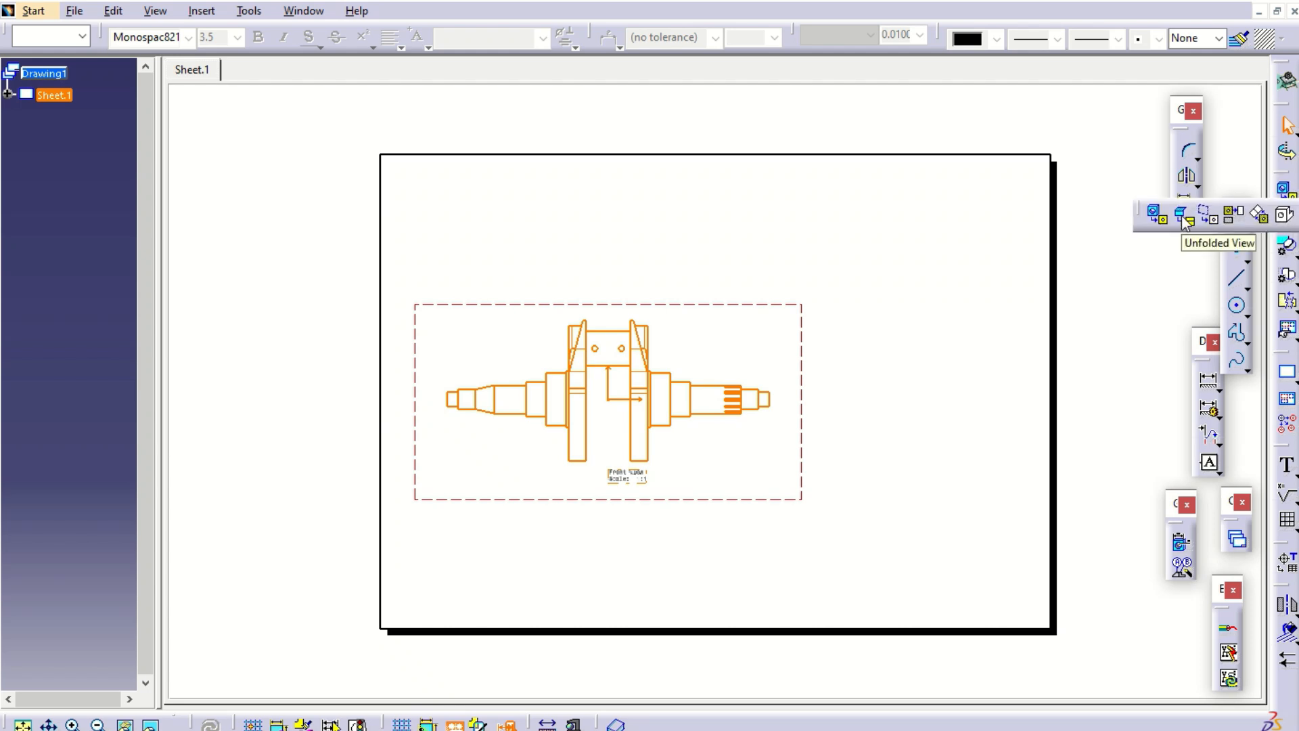
click(1236, 214)
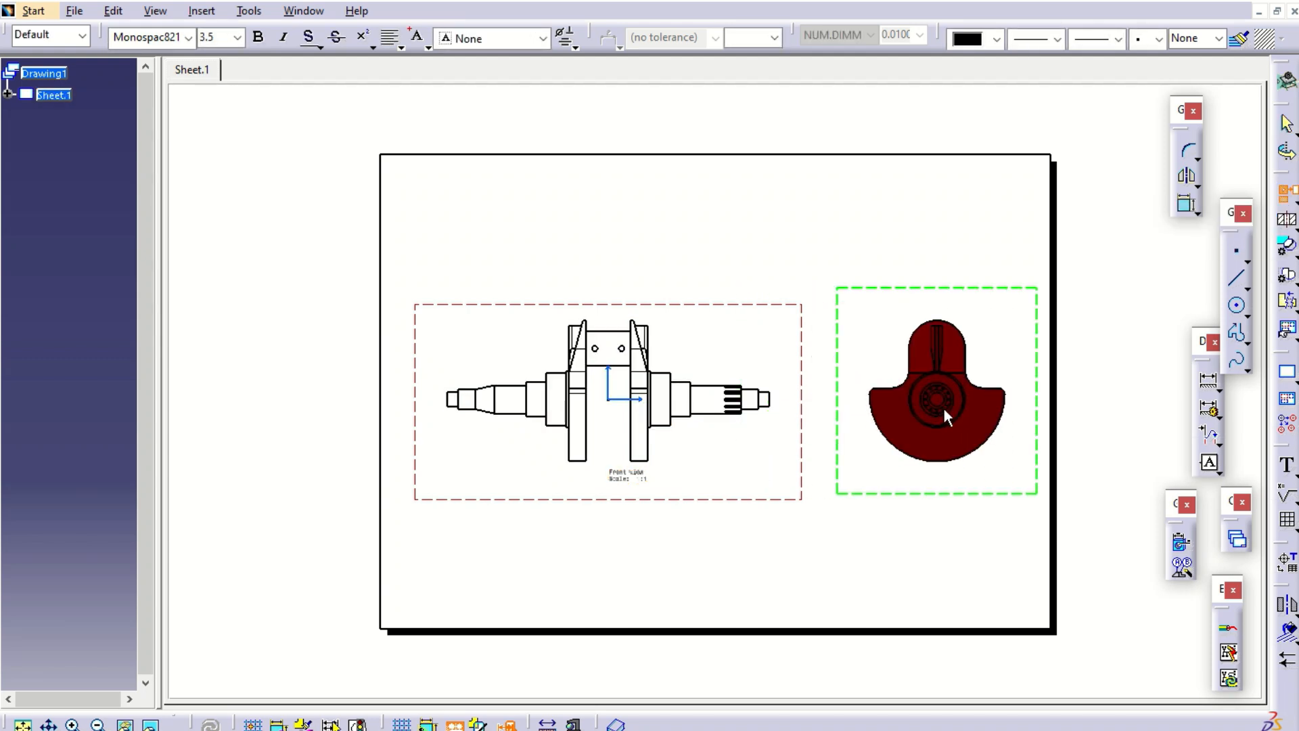
click(954, 407)
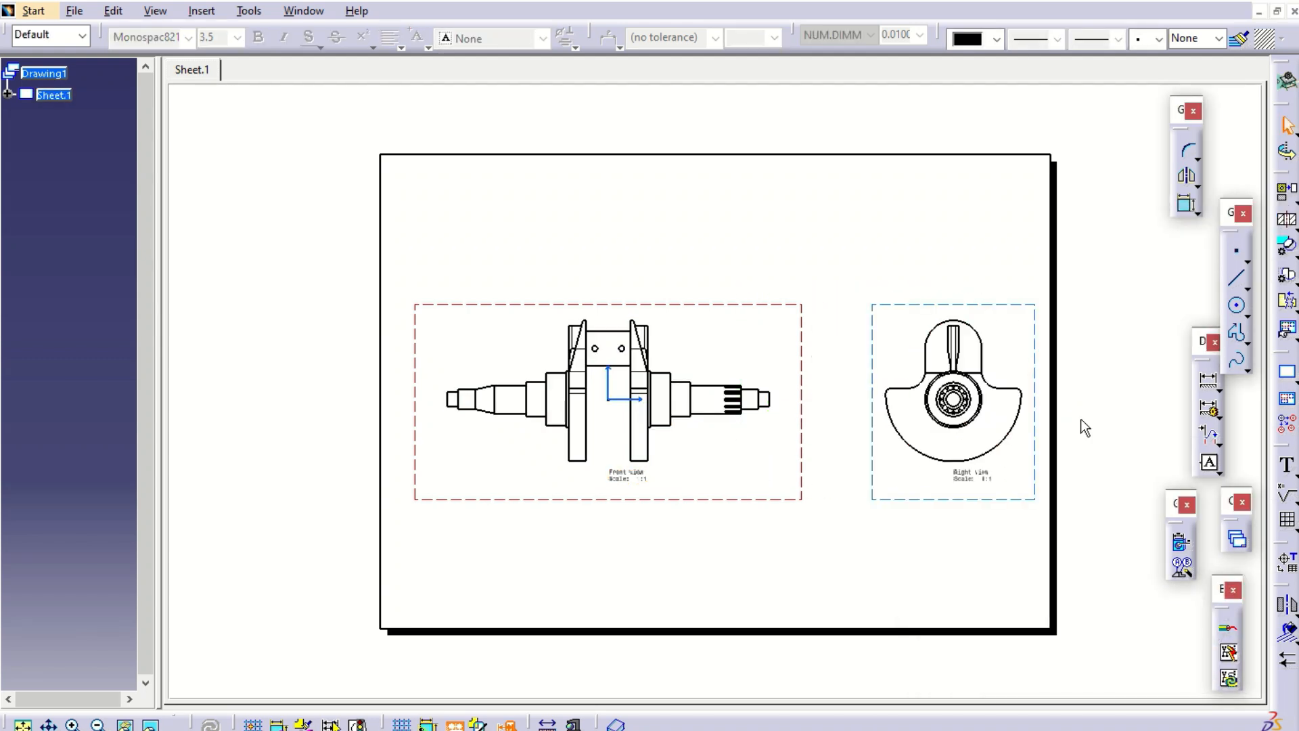
Shift the front view and its projected side view slightly left and up on the sheet.
middle_drag(1061, 429, 1077, 397)
drag(1115, 287, 1072, 293)
click(1071, 255)
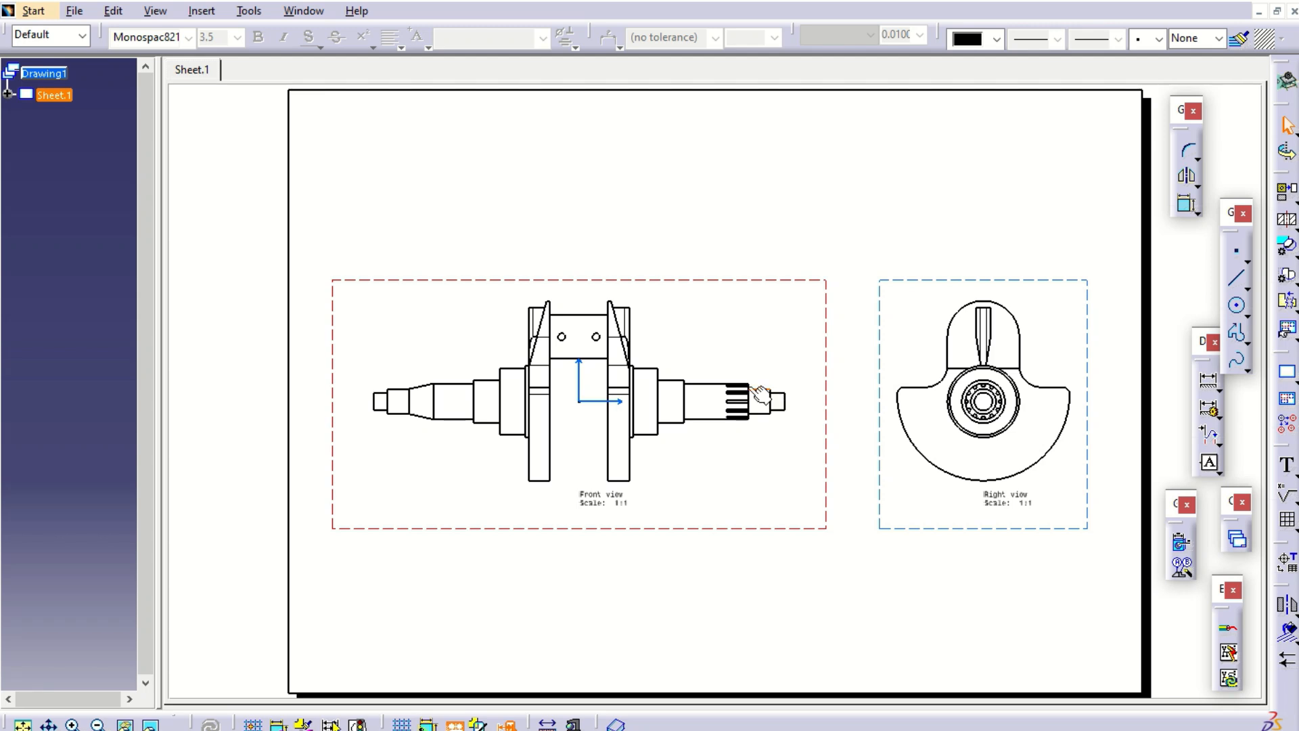
click(682, 278)
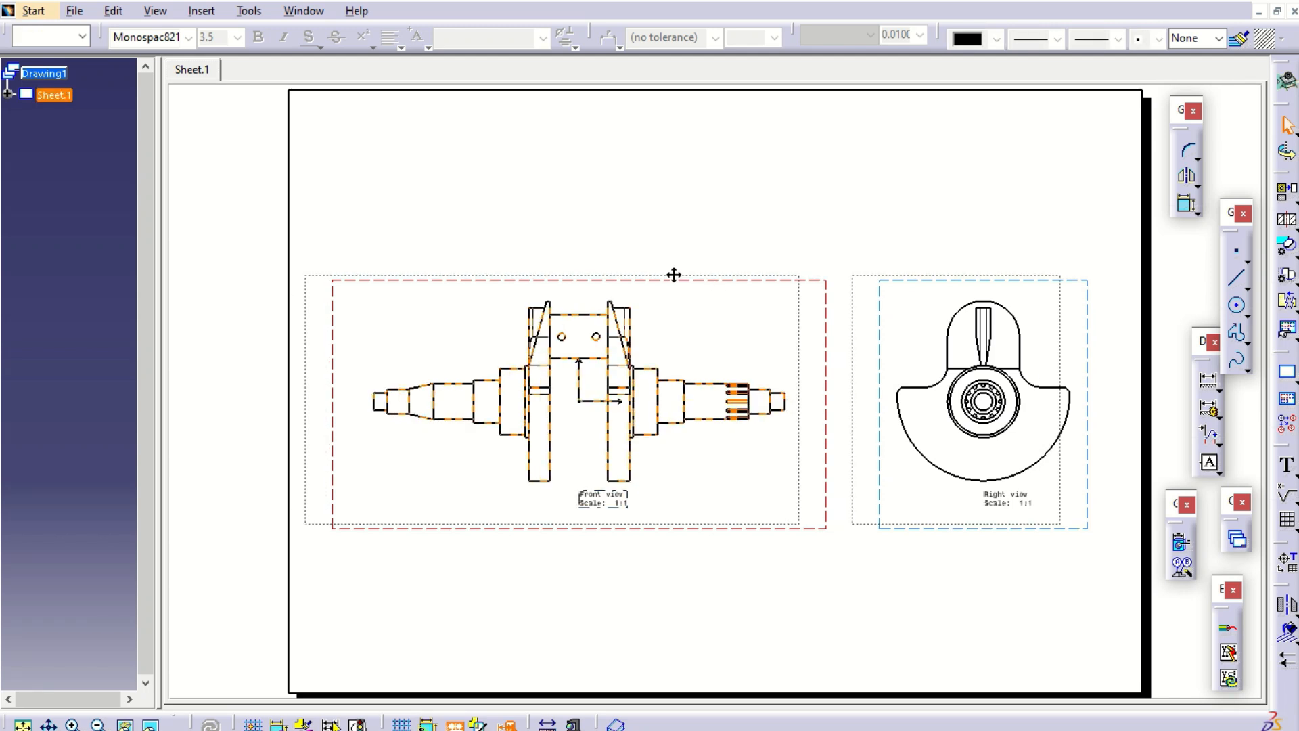
drag(673, 274, 651, 270)
click(920, 274)
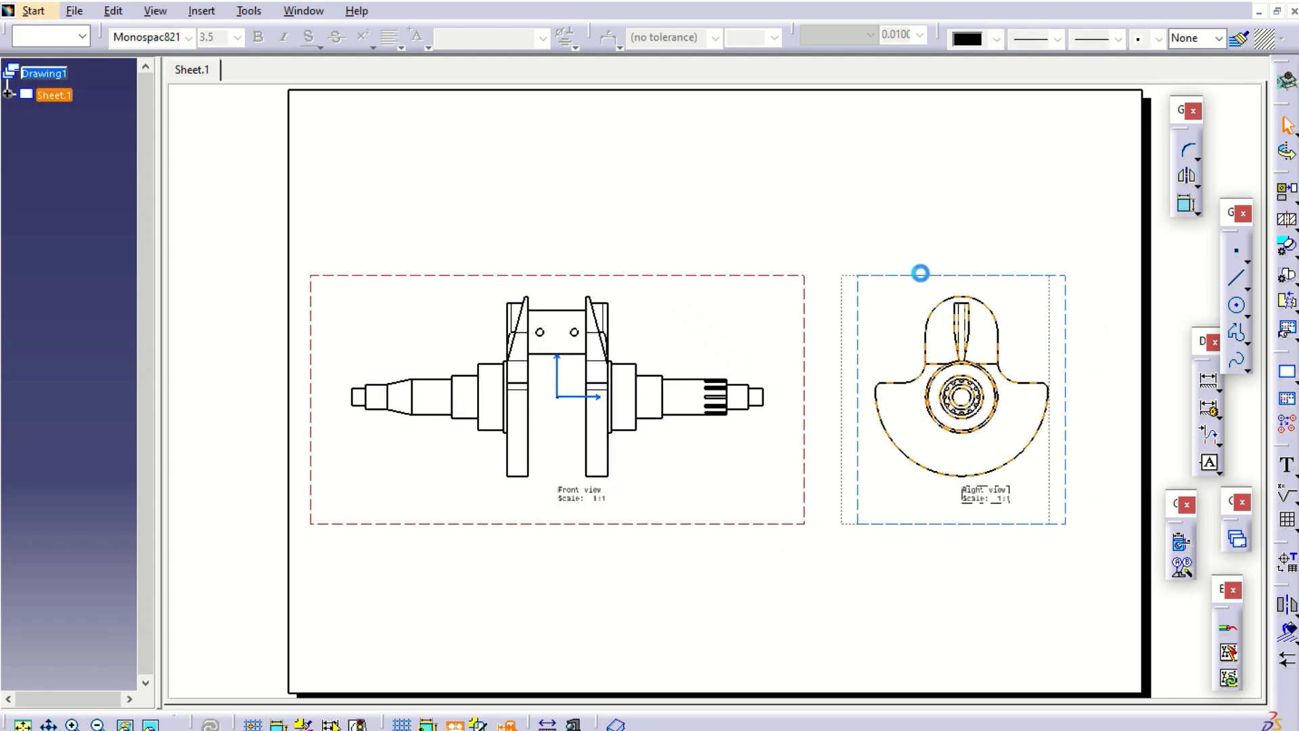
drag(1050, 309, 1066, 310)
Delete the view name and scale captions below the front and right views.
click(581, 495)
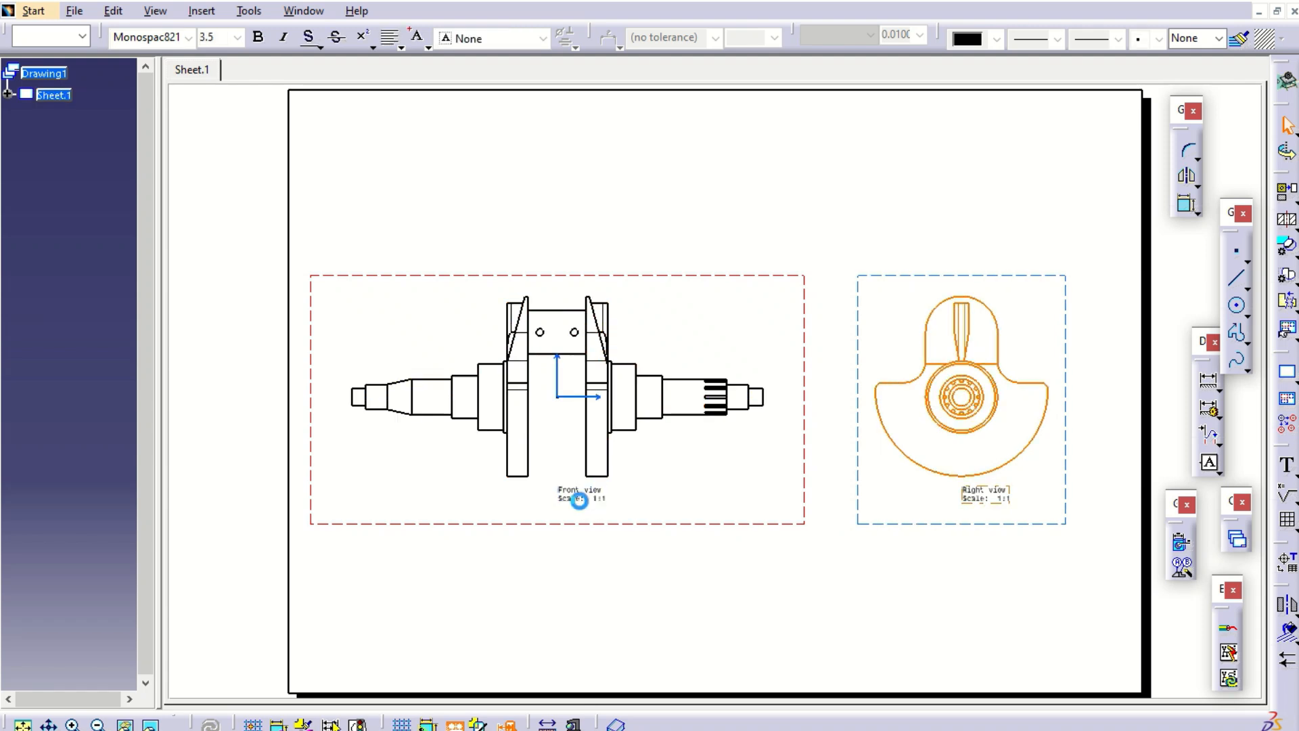
key(Delete)
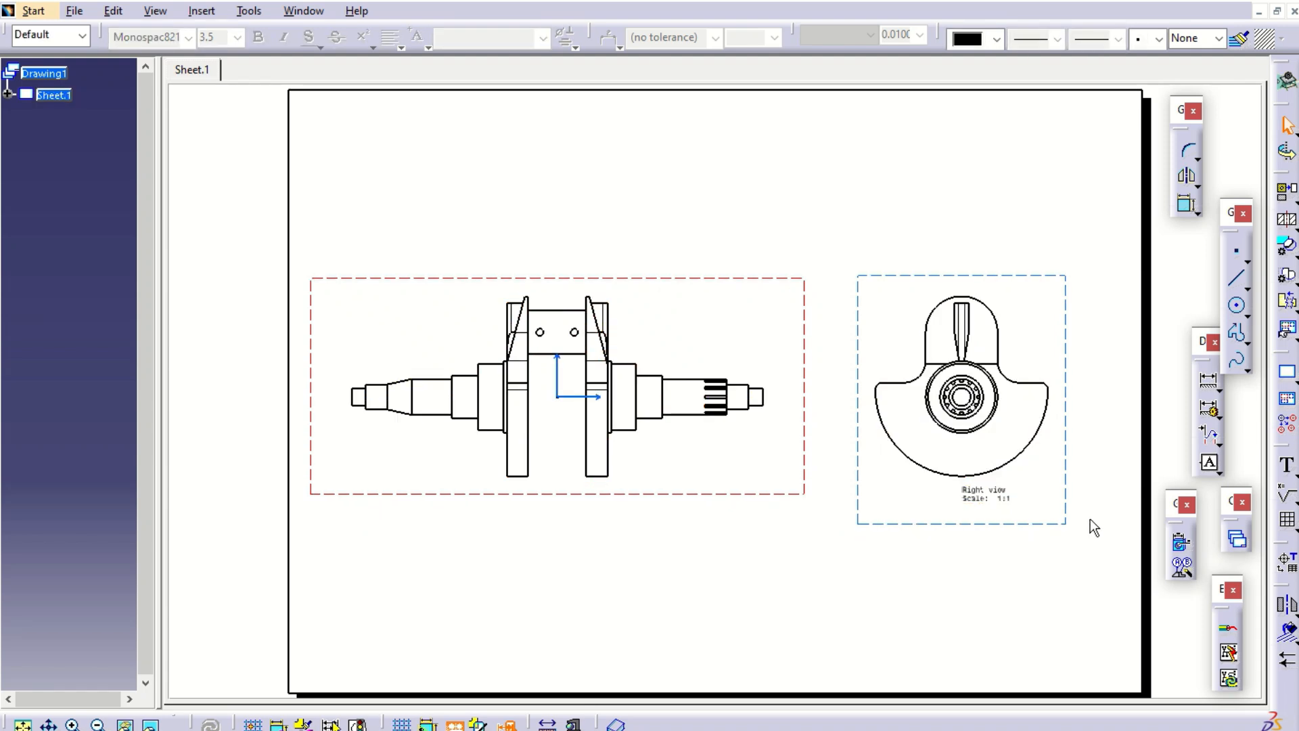
click(993, 493)
key(Delete)
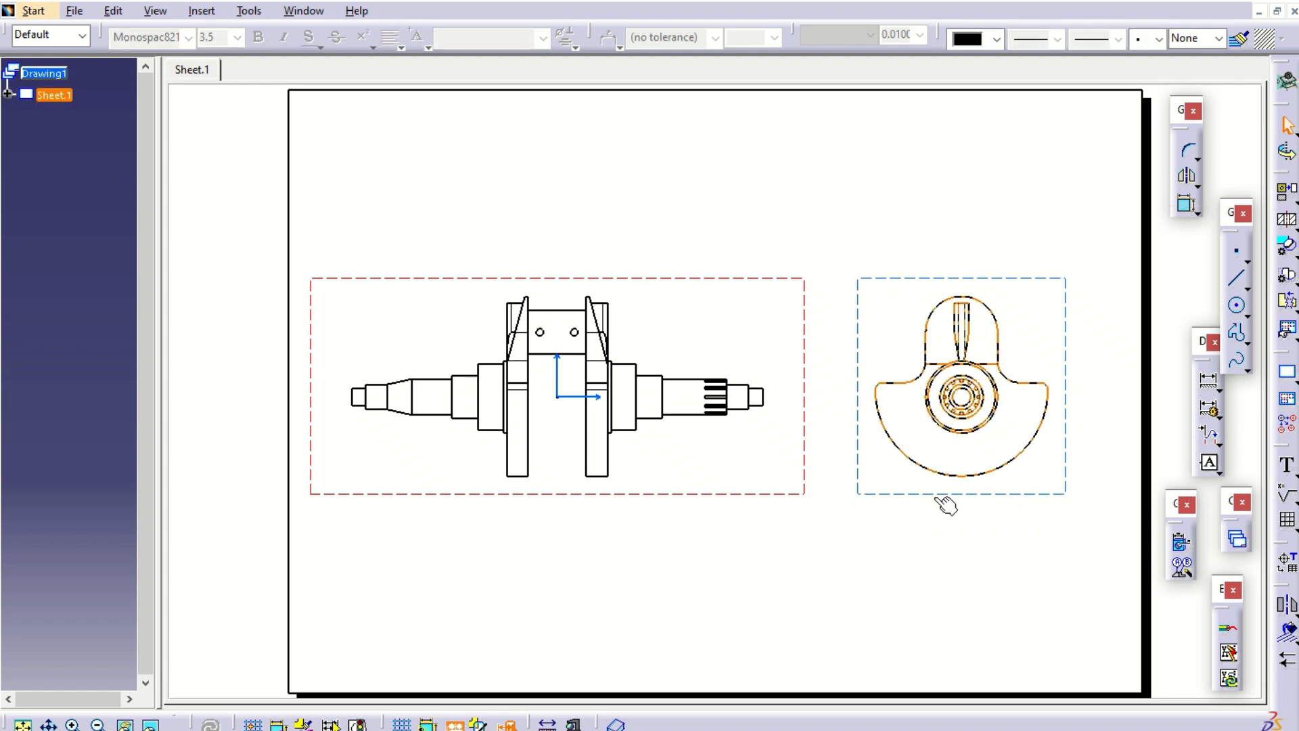
Dimension the gap between the inner faces of the two crank webs, placing the dimension below the front view.
mouse_move(708, 504)
middle_down()
mouse_move(857, 483)
mouse_move(890, 424)
middle_up()
click(903, 421)
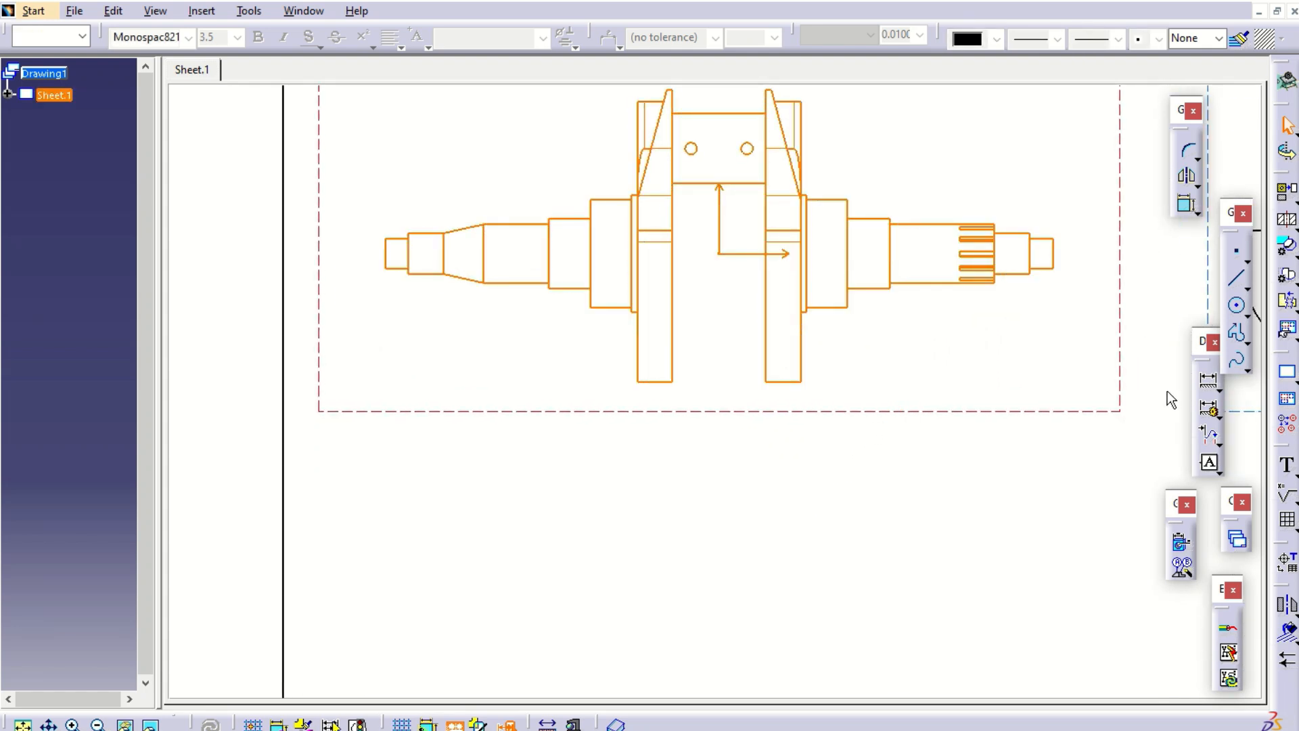
click(1218, 389)
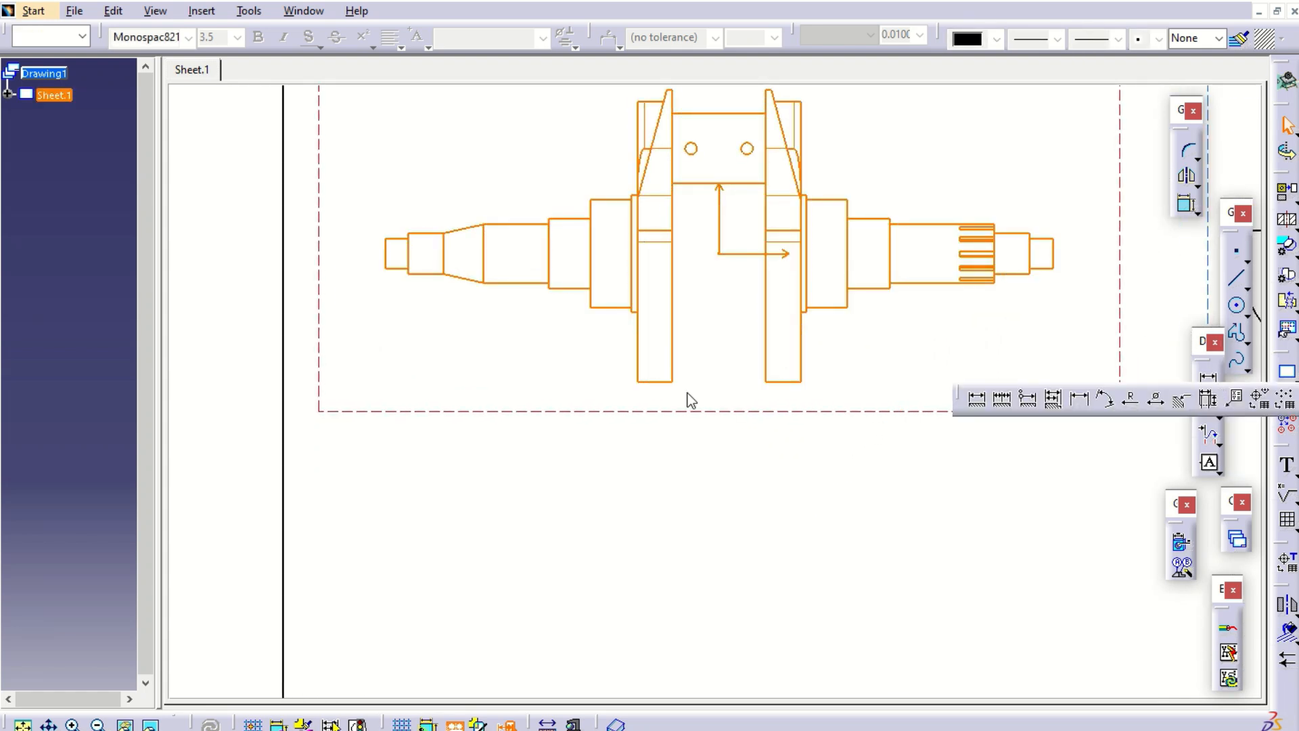
click(976, 399)
click(672, 360)
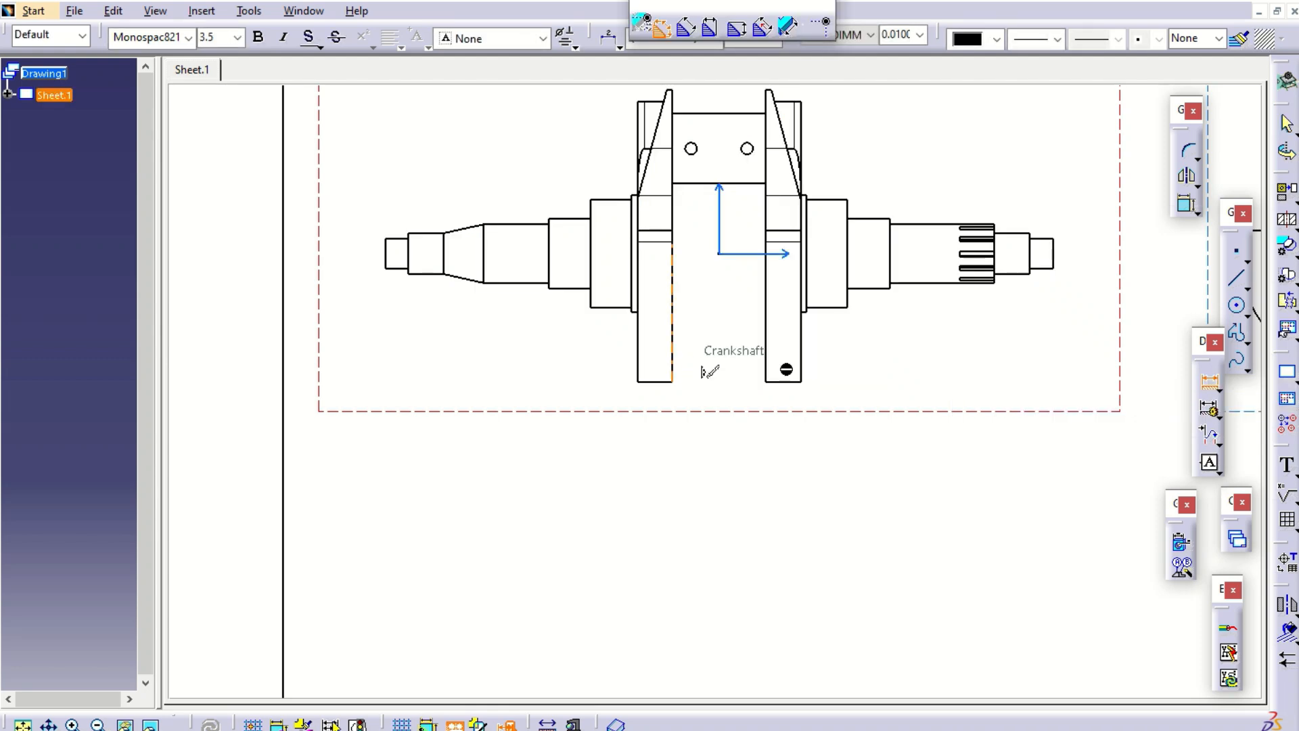
click(768, 365)
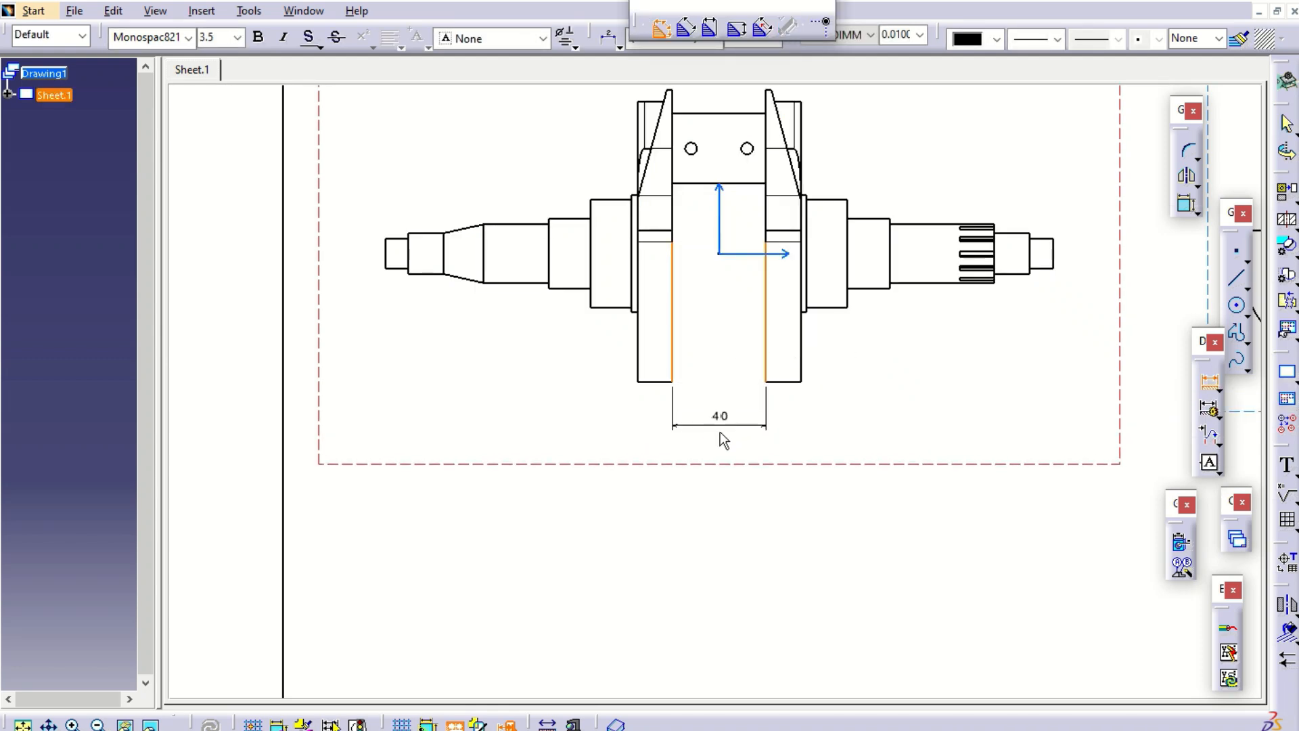
click(721, 433)
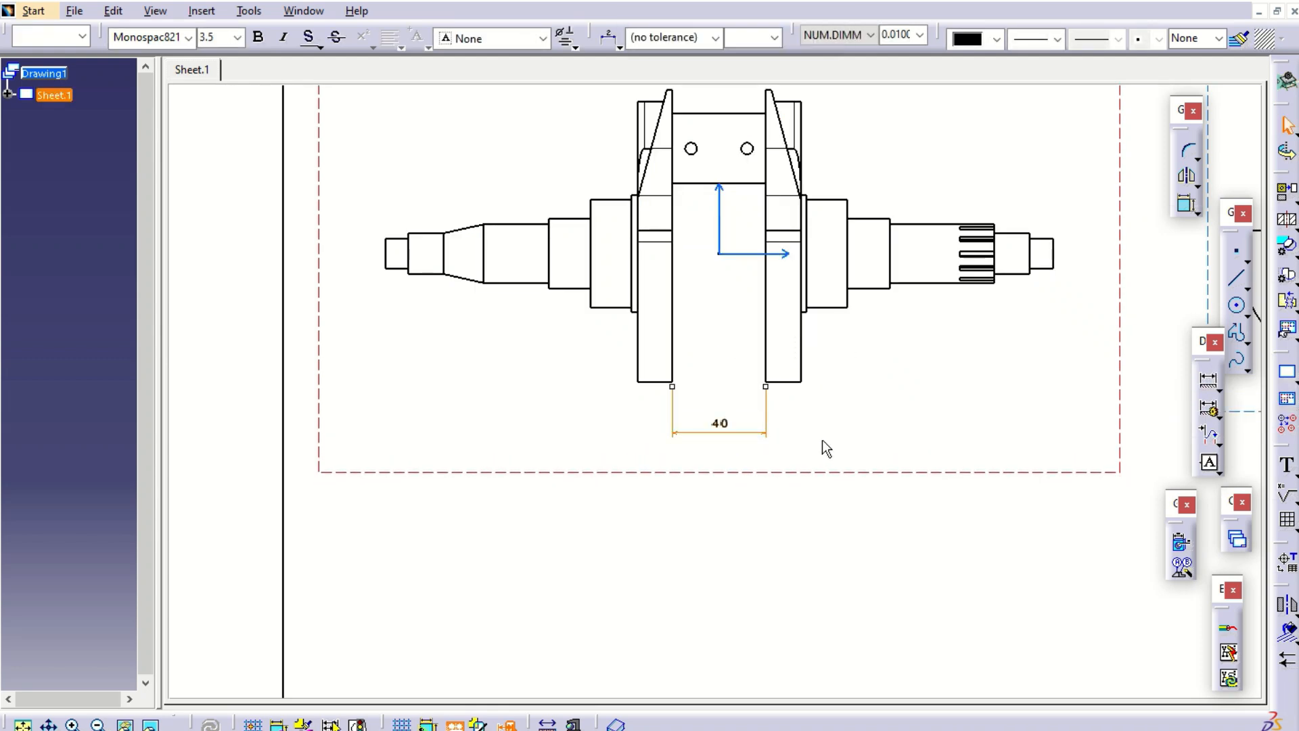
Dimension the thickness of the right and left crank webs, aligning both dimensions with the web gap dimension.
click(1208, 380)
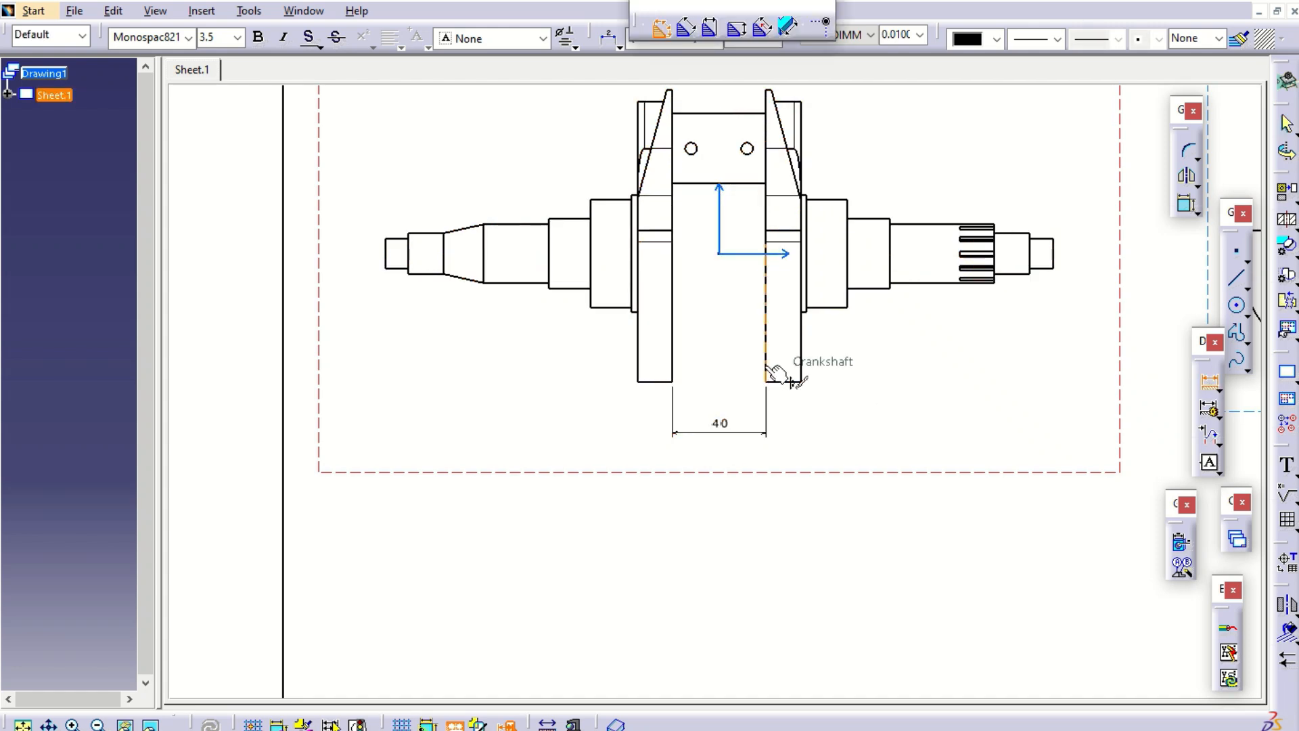
click(803, 367)
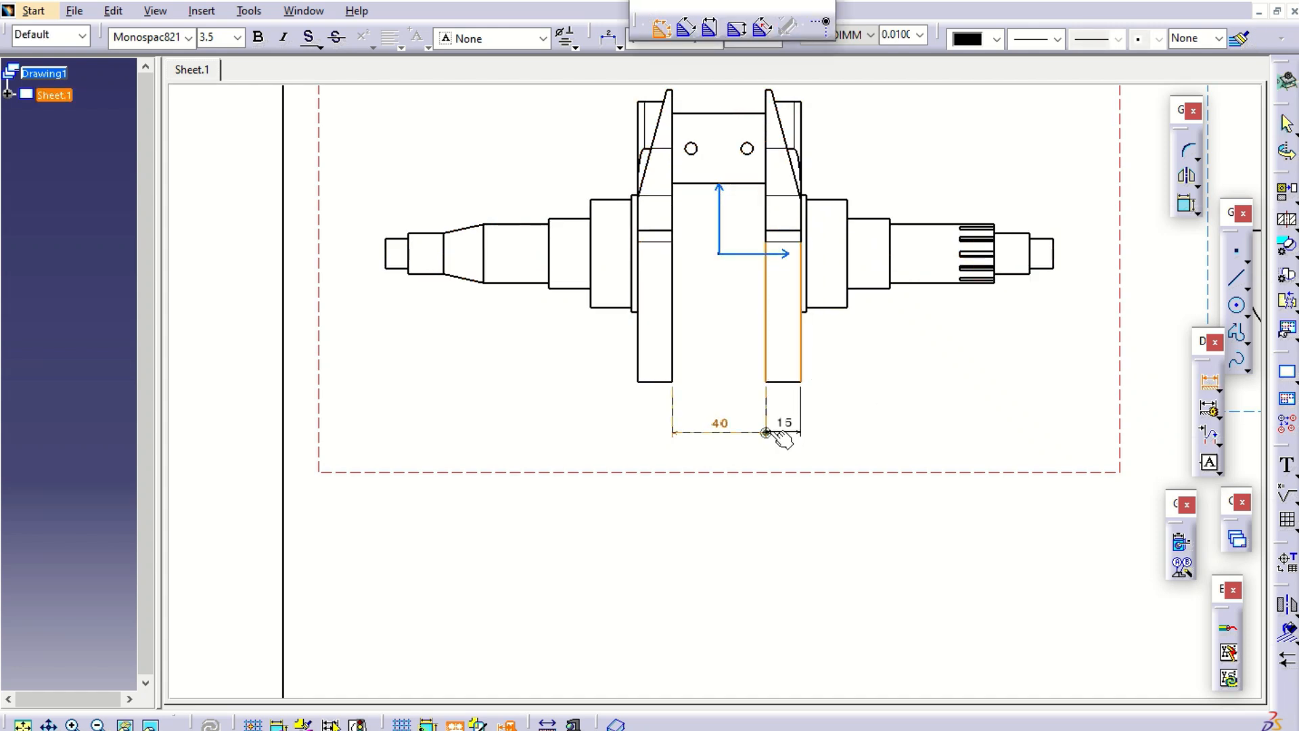
click(781, 437)
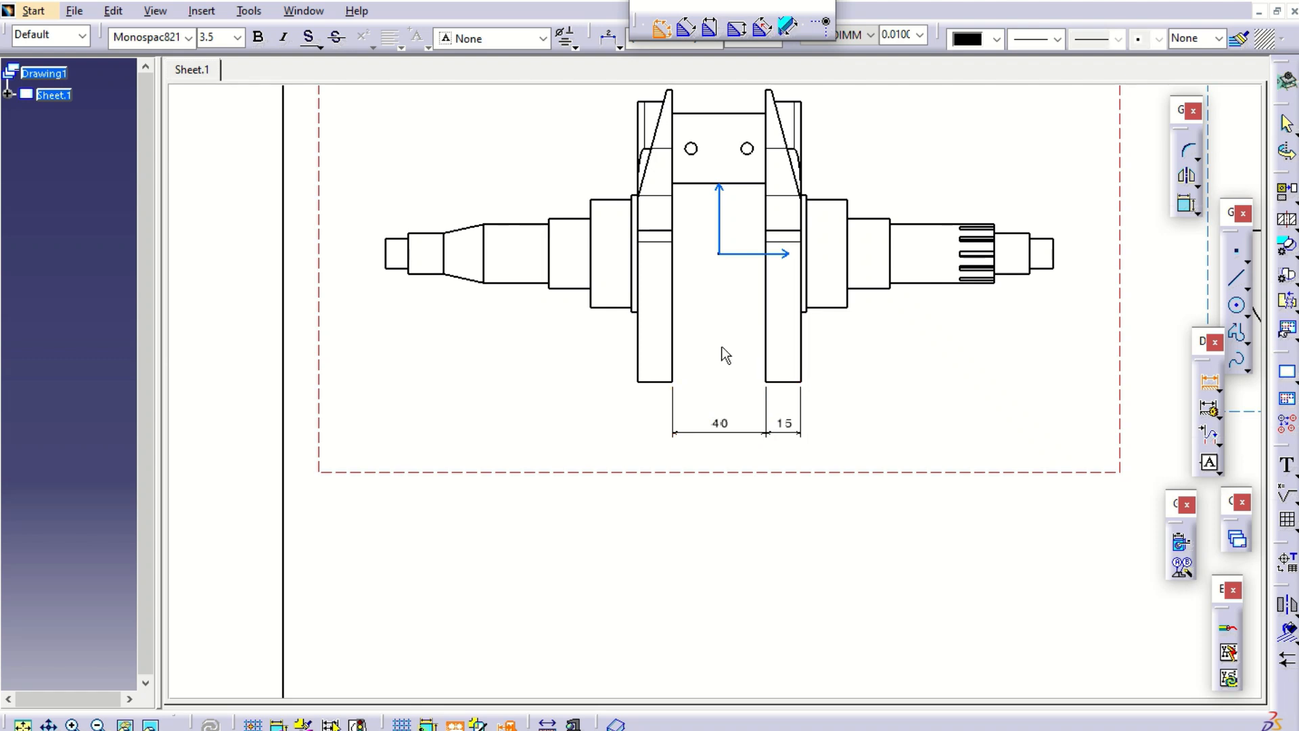
click(636, 376)
click(673, 369)
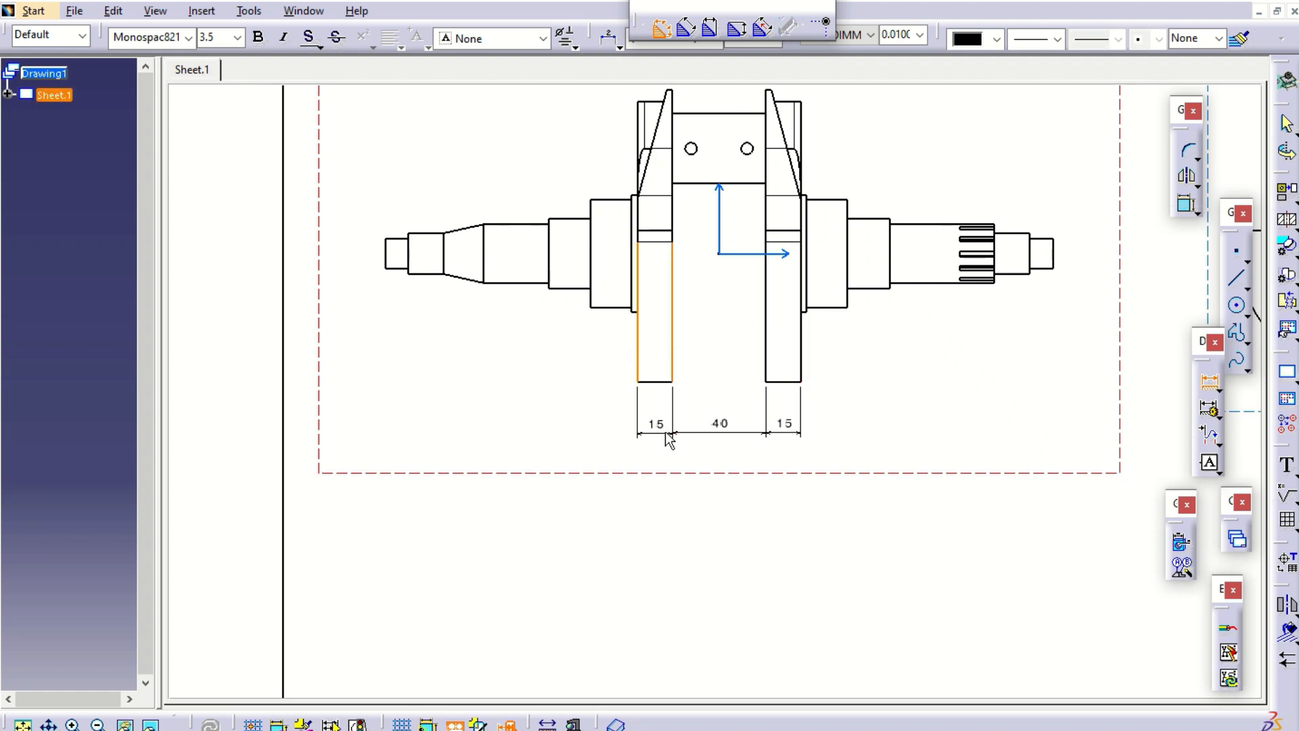
click(673, 434)
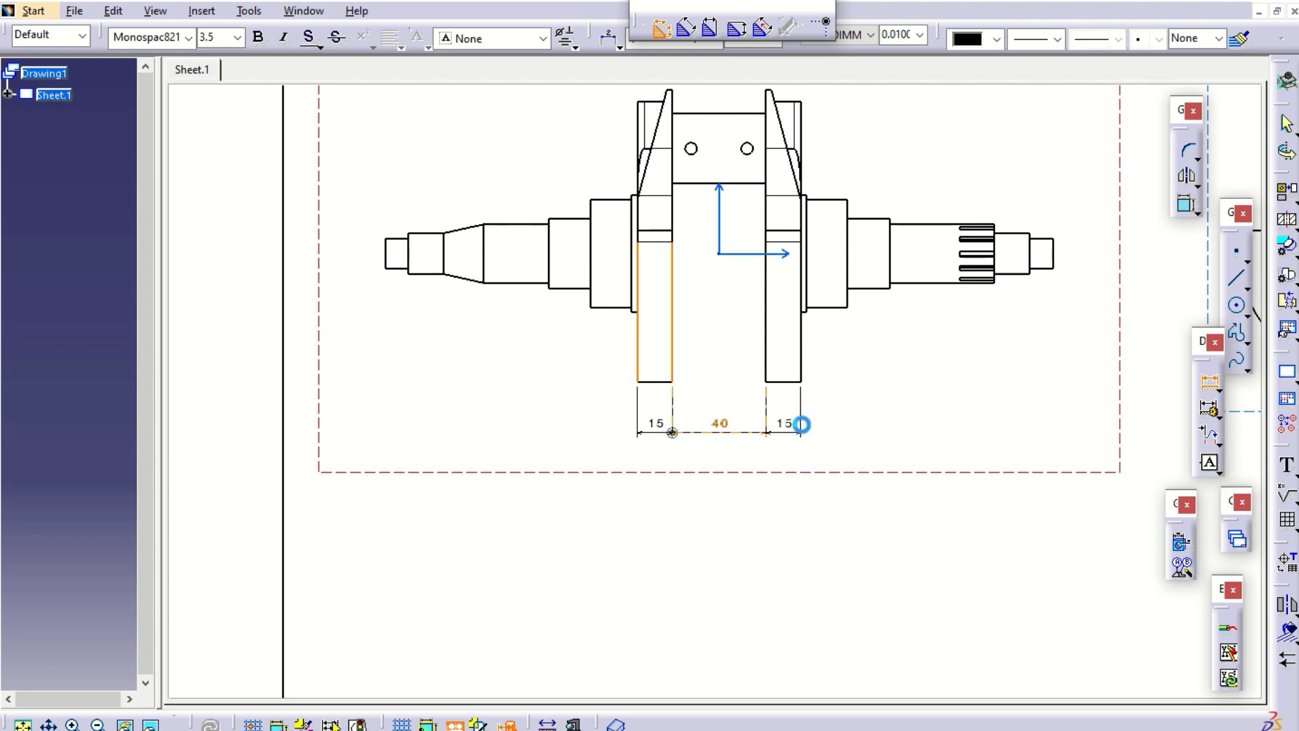
Dimension the right shaft from the collar's outer face to the outermost shoulder and to the splined section's end, stacking the dimensions below.
mouse_move(961, 389)
middle_down()
mouse_move(989, 328)
mouse_move(864, 444)
mouse_move(873, 430)
middle_up()
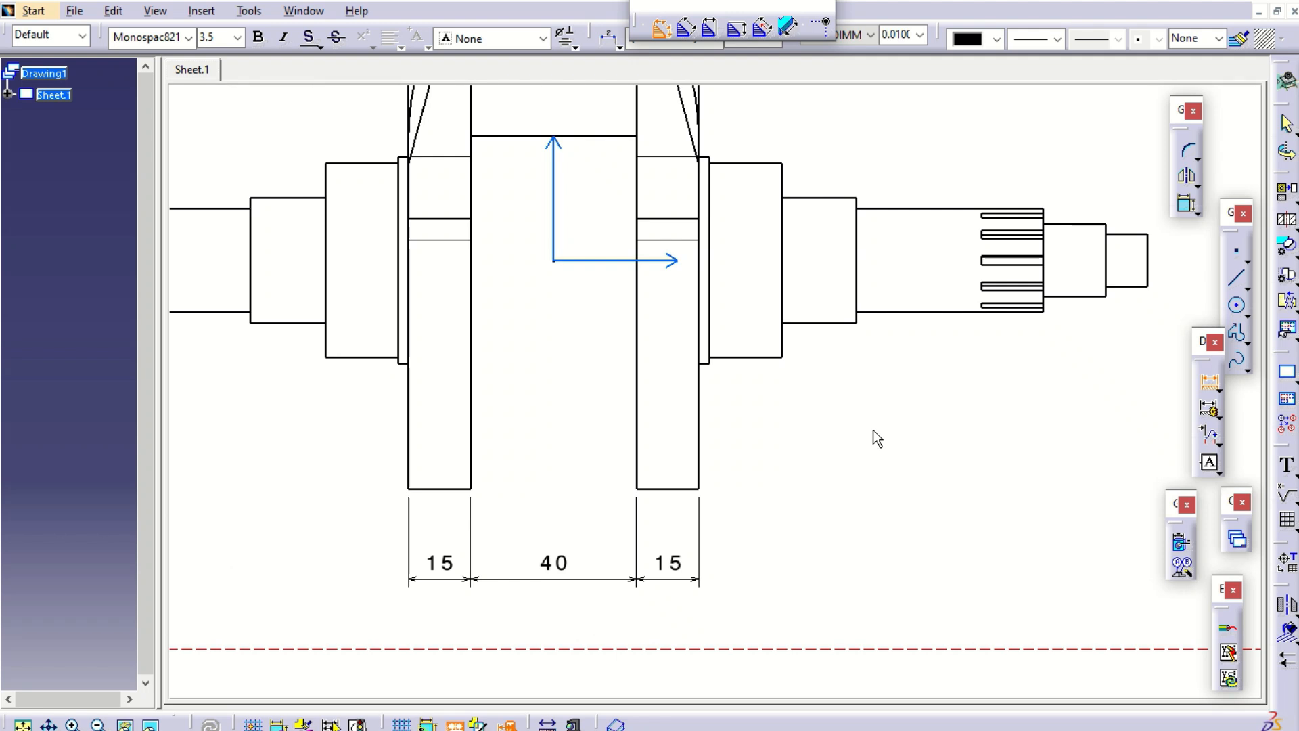
click(721, 328)
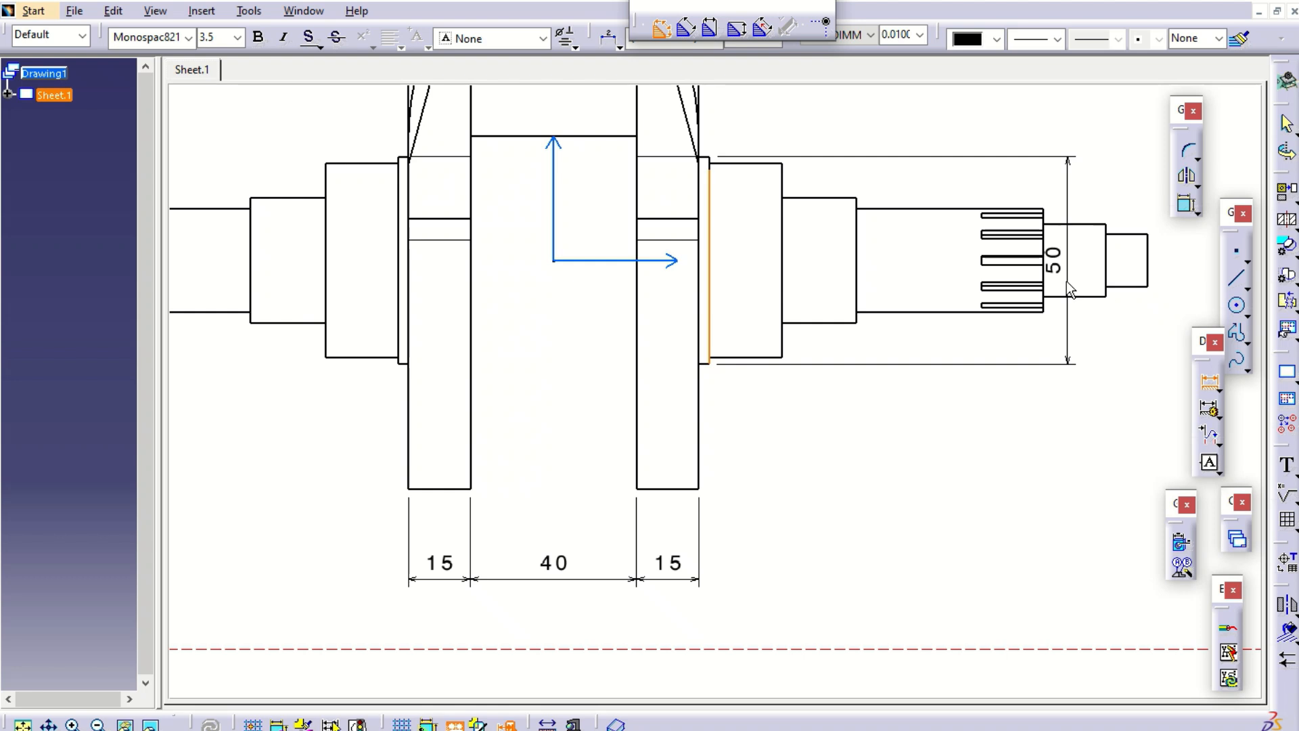
click(1109, 284)
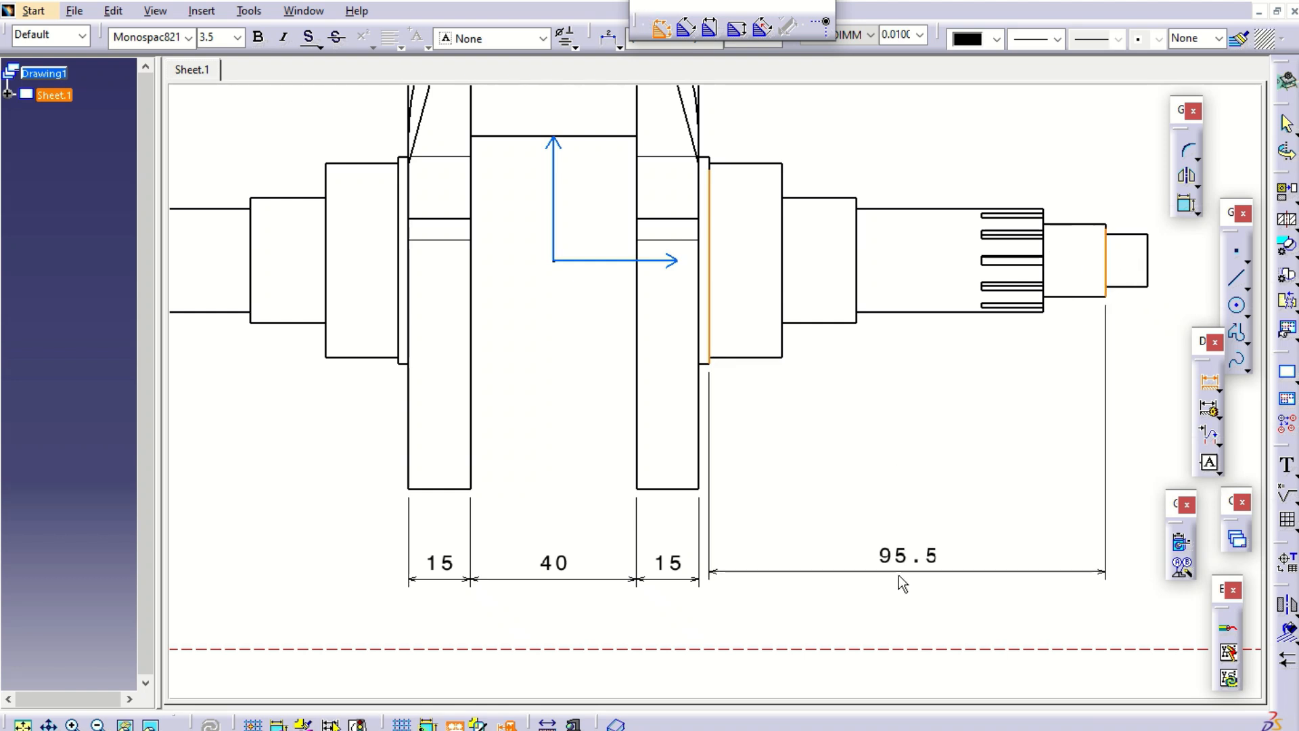
click(730, 579)
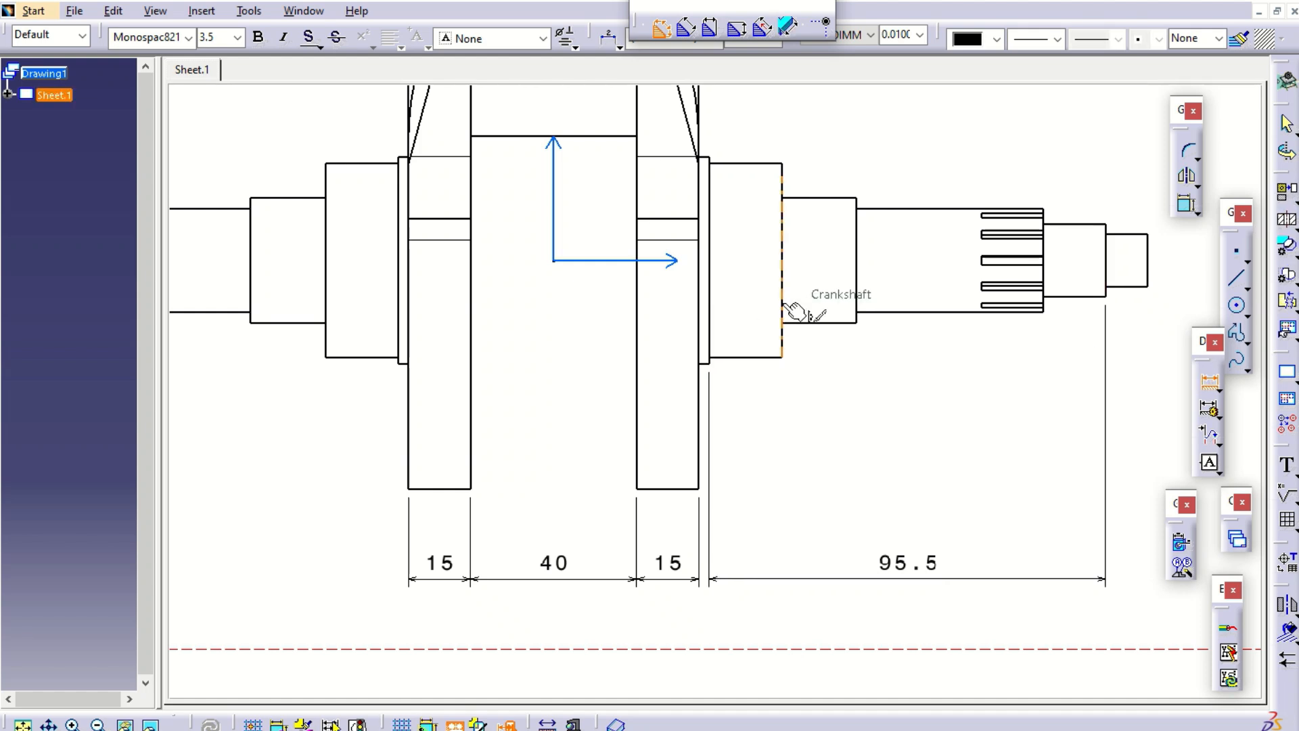
click(728, 338)
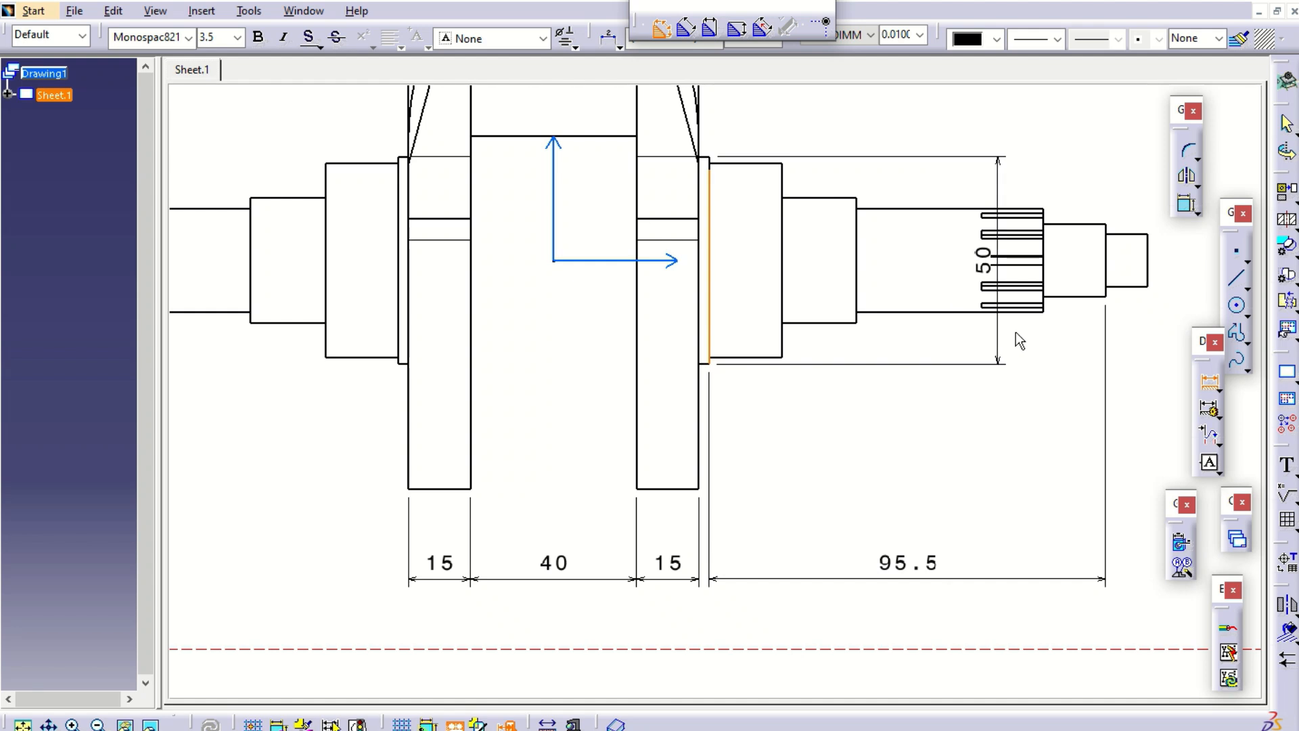
click(1067, 279)
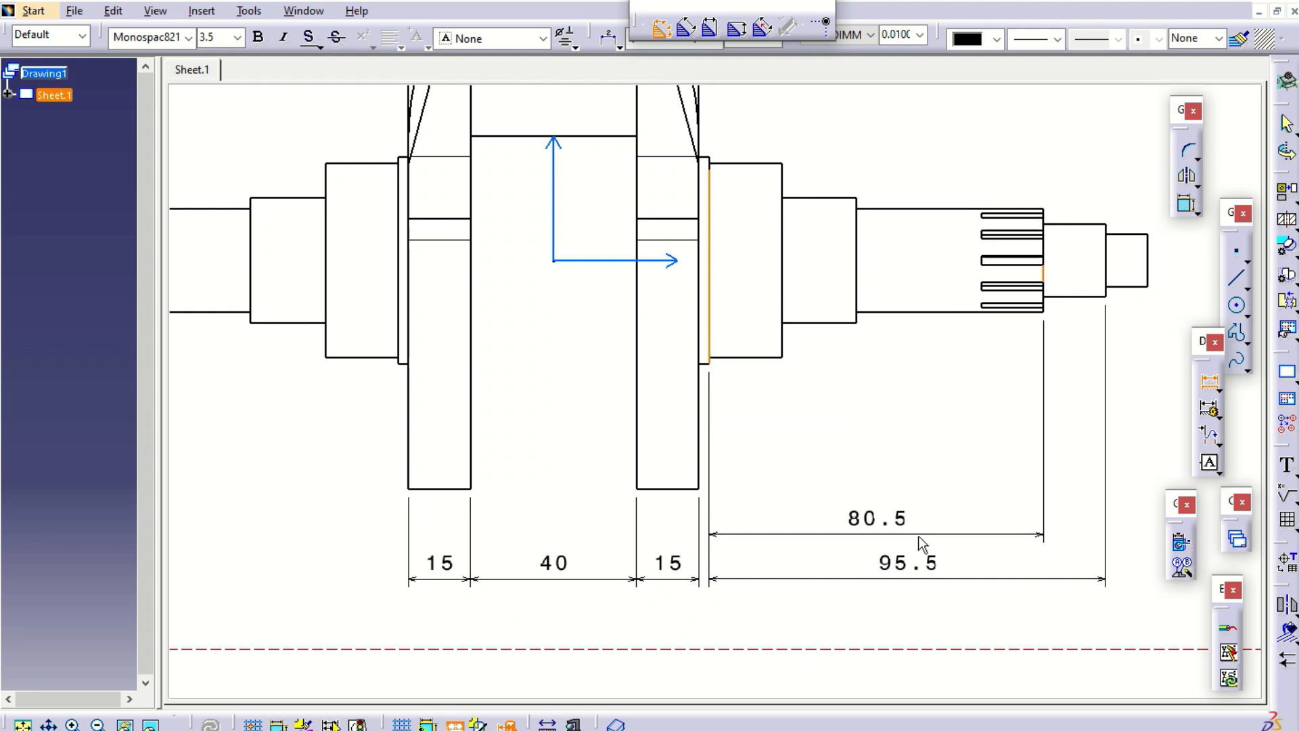
click(916, 533)
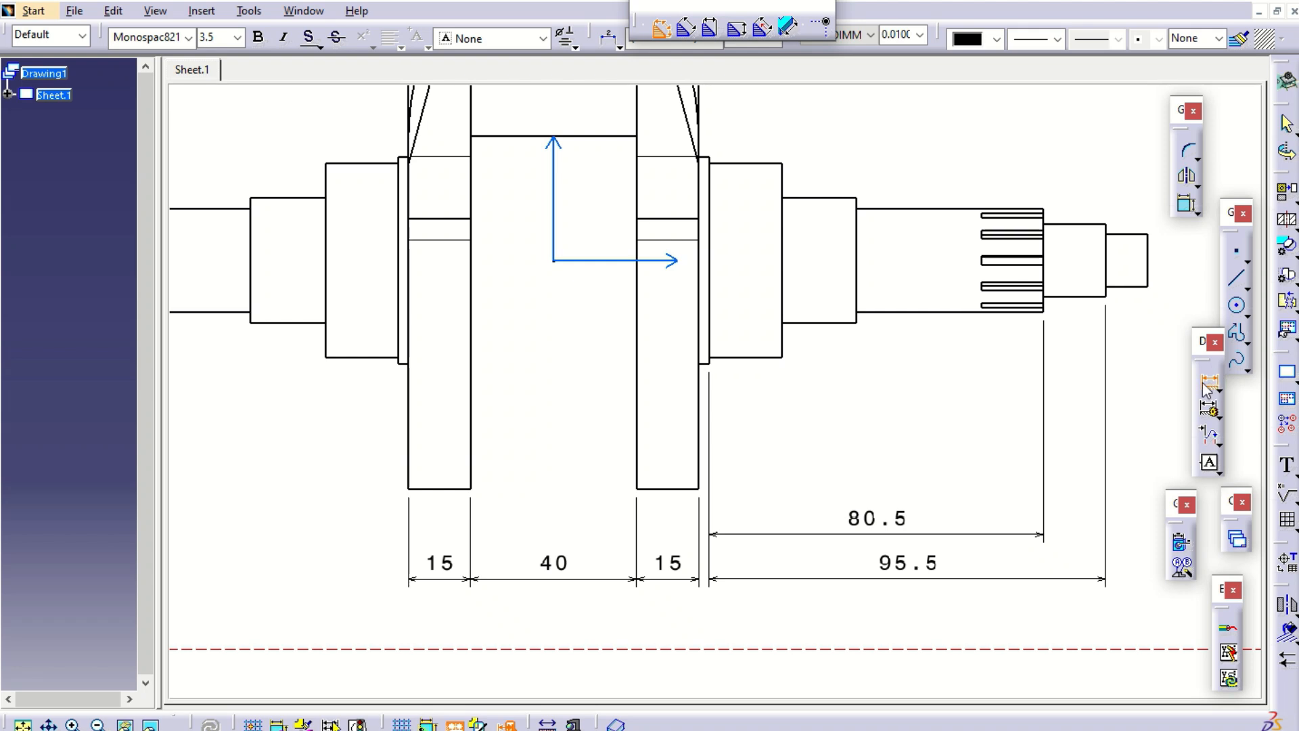
Dimension the right shaft from the collar's outer face to the end faces of the second and first journals, stacked above the longer dimensions.
click(719, 328)
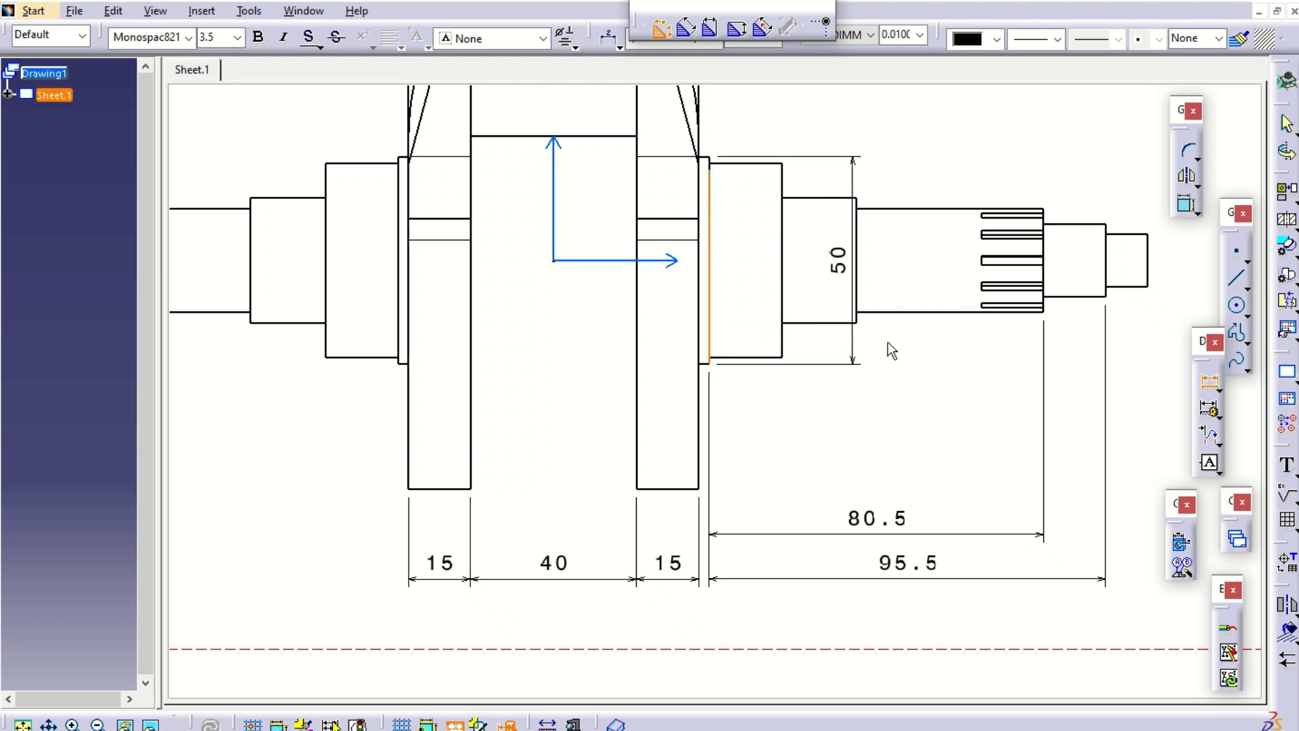
click(858, 291)
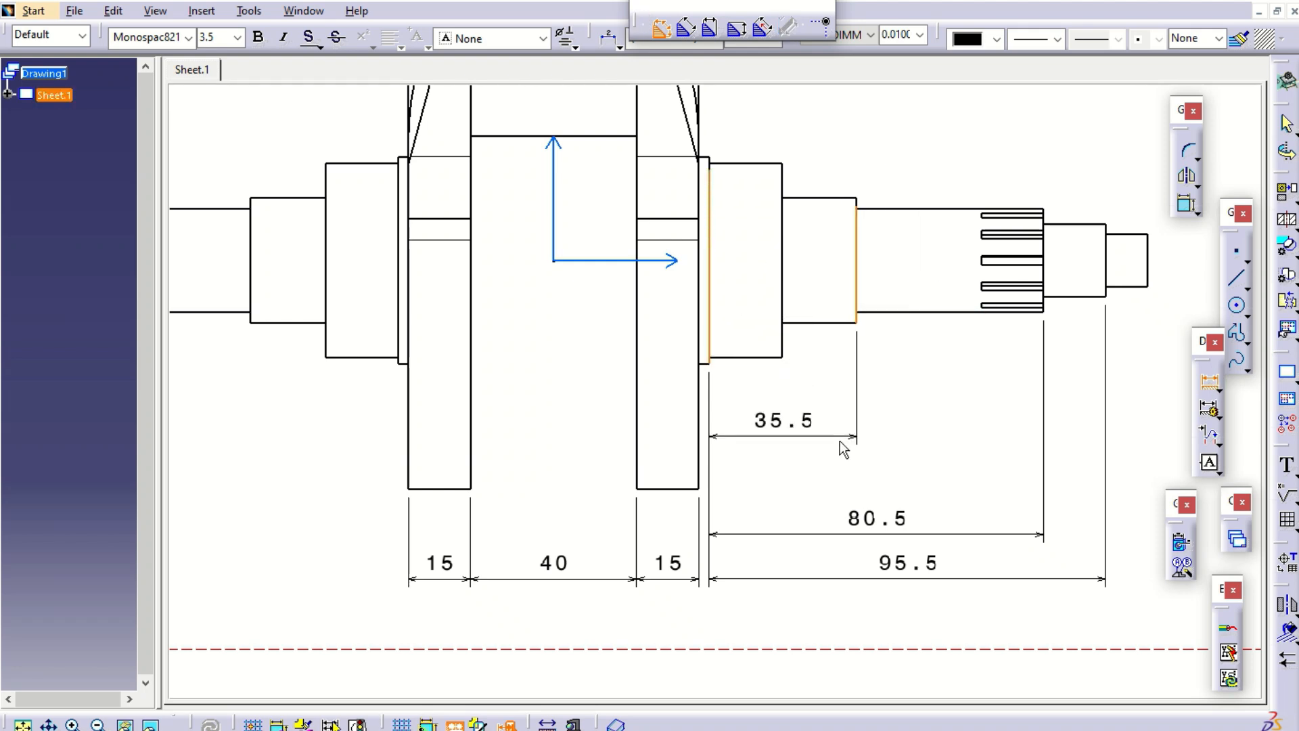
click(841, 488)
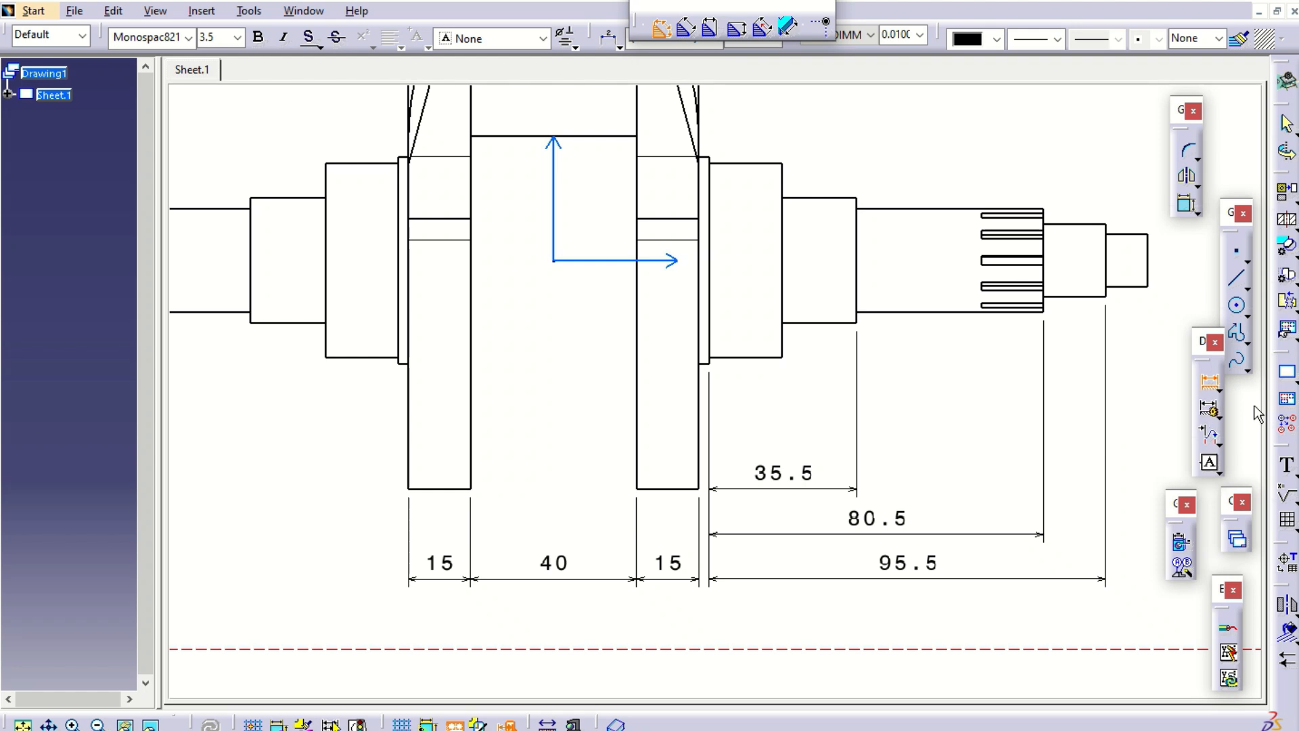
click(710, 319)
click(783, 322)
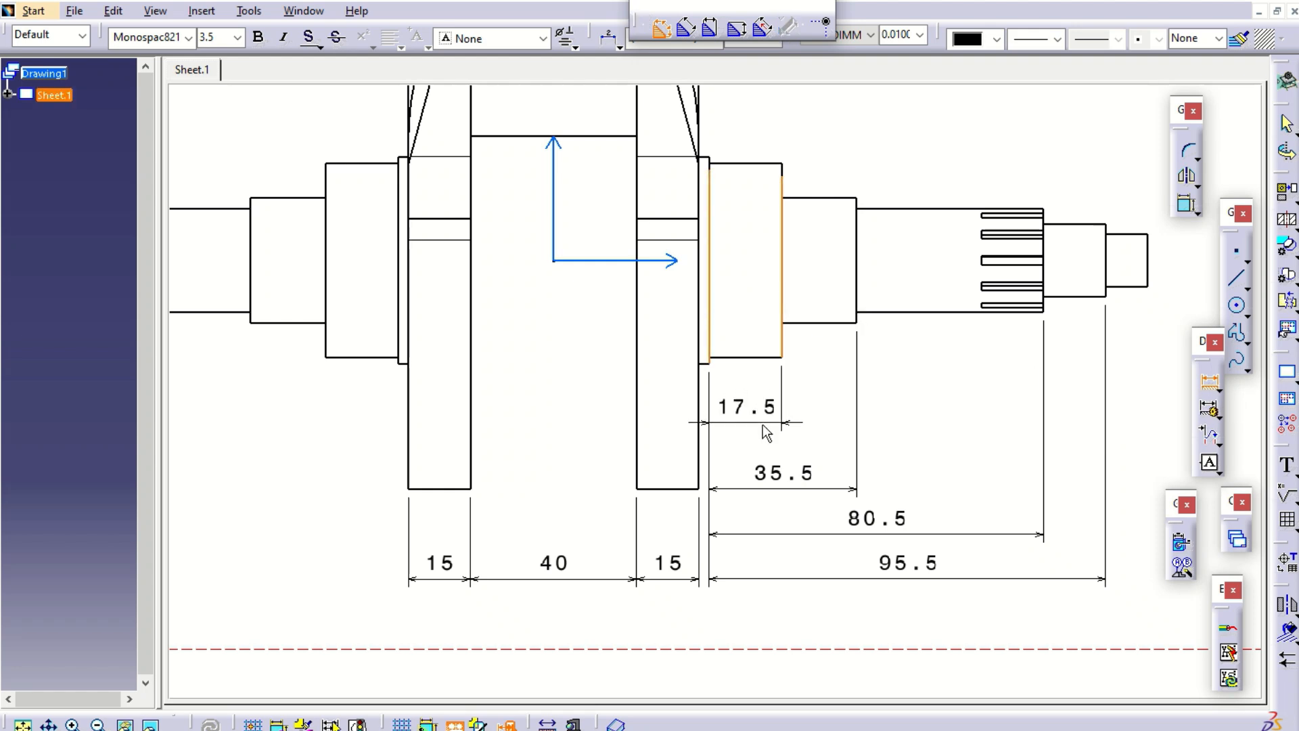
click(763, 427)
Dimension the left shaft from the collar's outer face to the outermost shoulder and to the taper's small end, below the view.
mouse_move(859, 417)
middle_down()
mouse_move(898, 406)
mouse_move(902, 458)
mouse_move(517, 416)
mouse_move(751, 437)
mouse_move(791, 368)
middle_up()
click(845, 373)
click(389, 301)
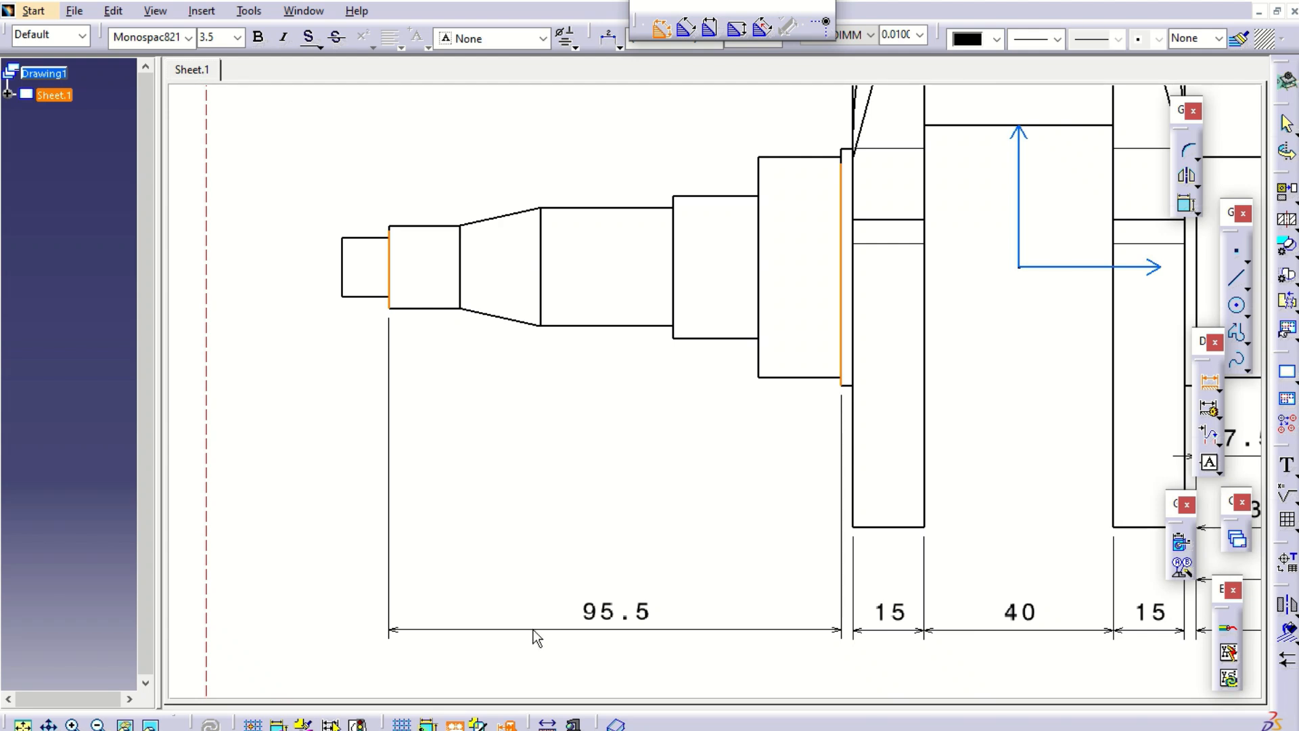
click(532, 629)
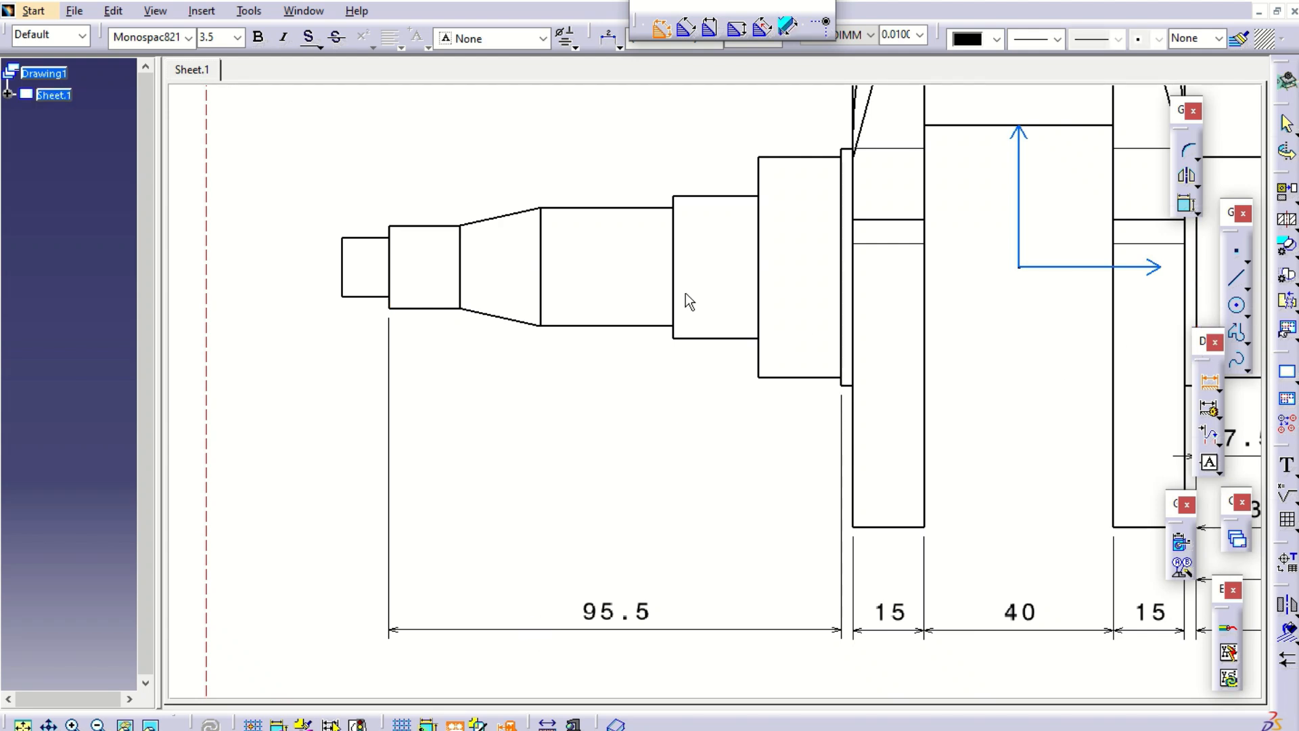
click(842, 277)
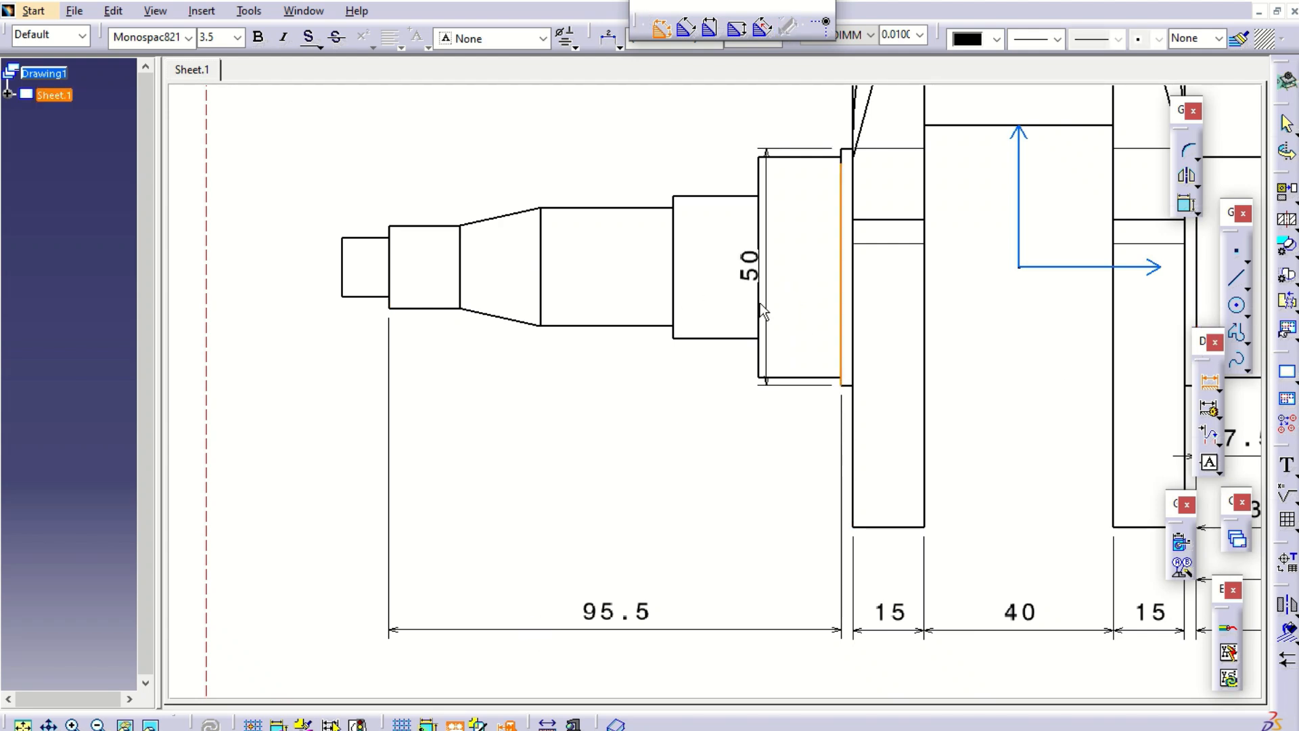
click(487, 301)
click(502, 558)
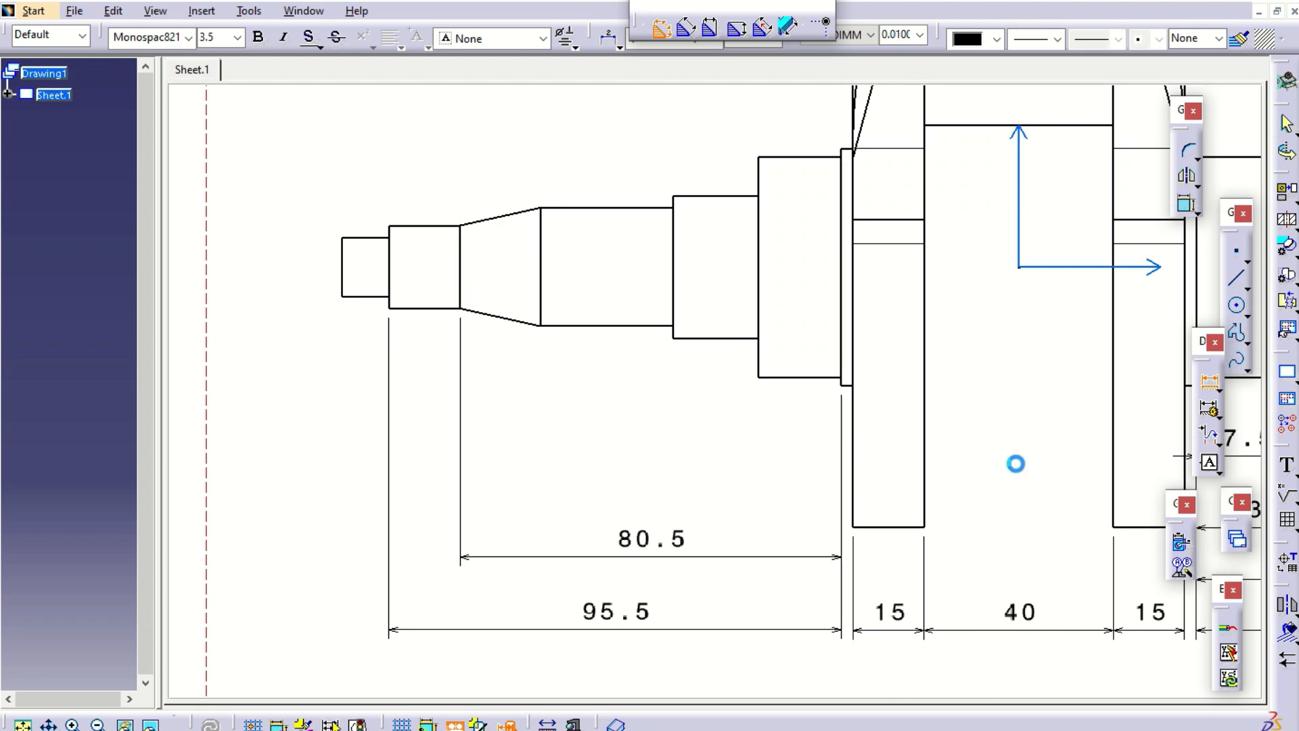
Dimension the left shaft from the collar's outer face to the taper's large end and to the second journal's end face.
click(843, 310)
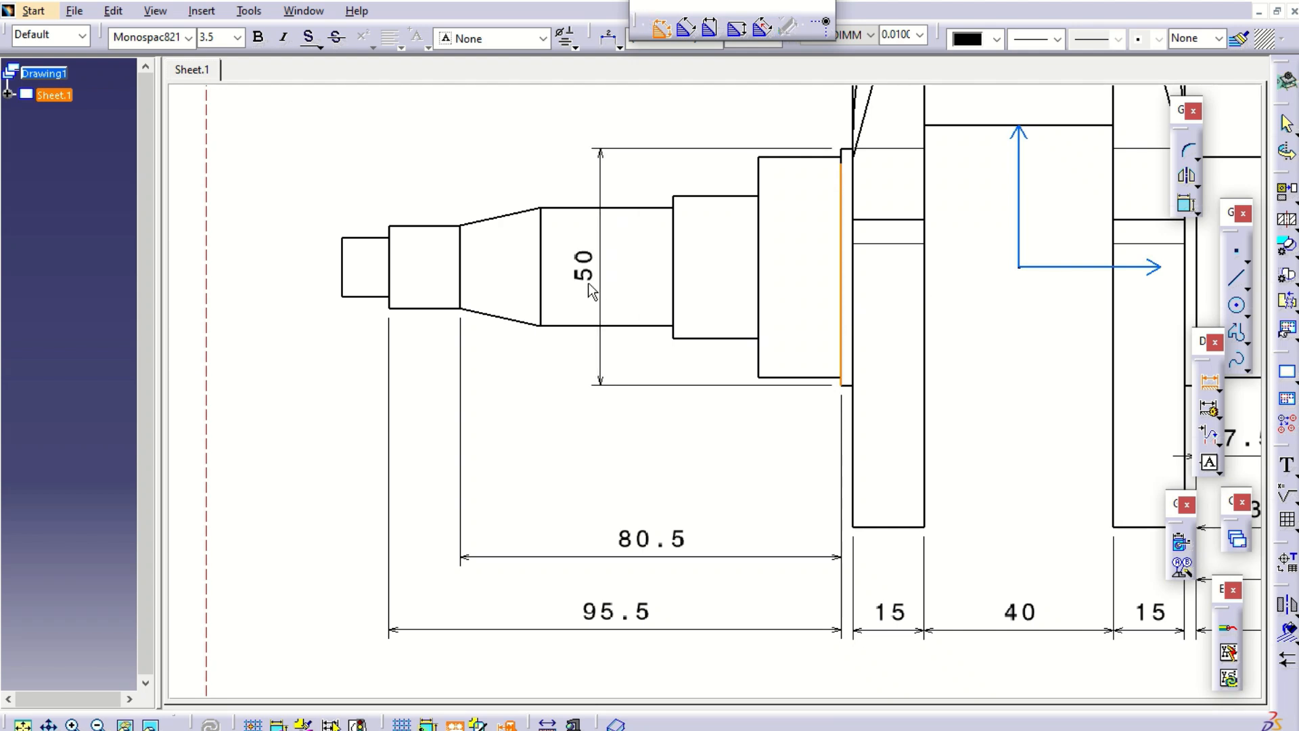
click(542, 297)
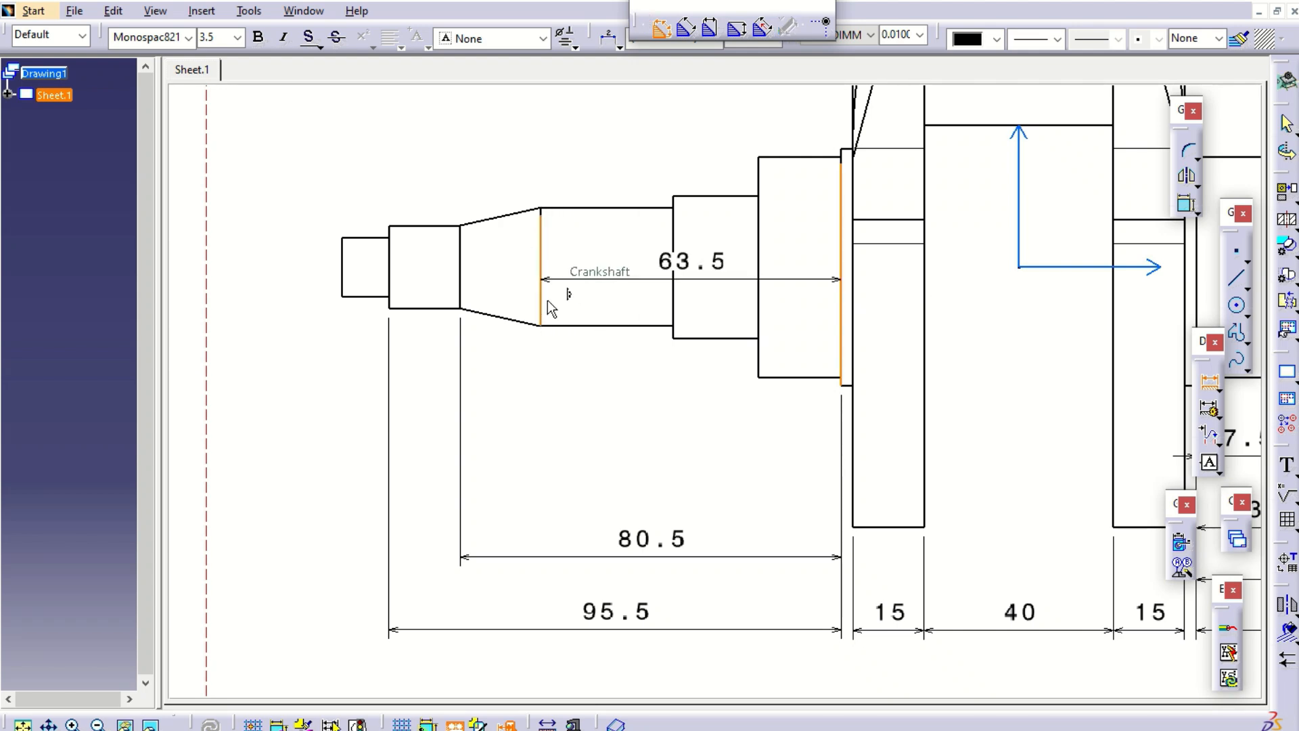
click(577, 497)
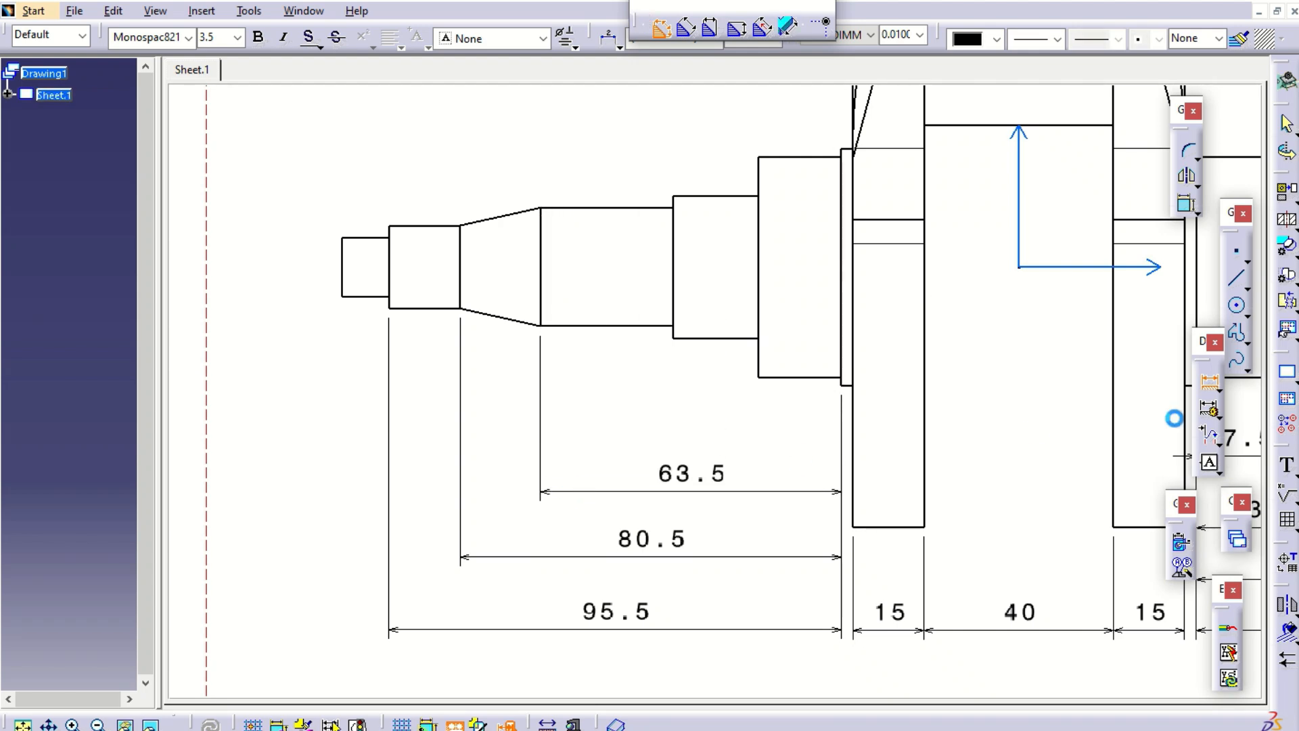
click(844, 323)
click(674, 281)
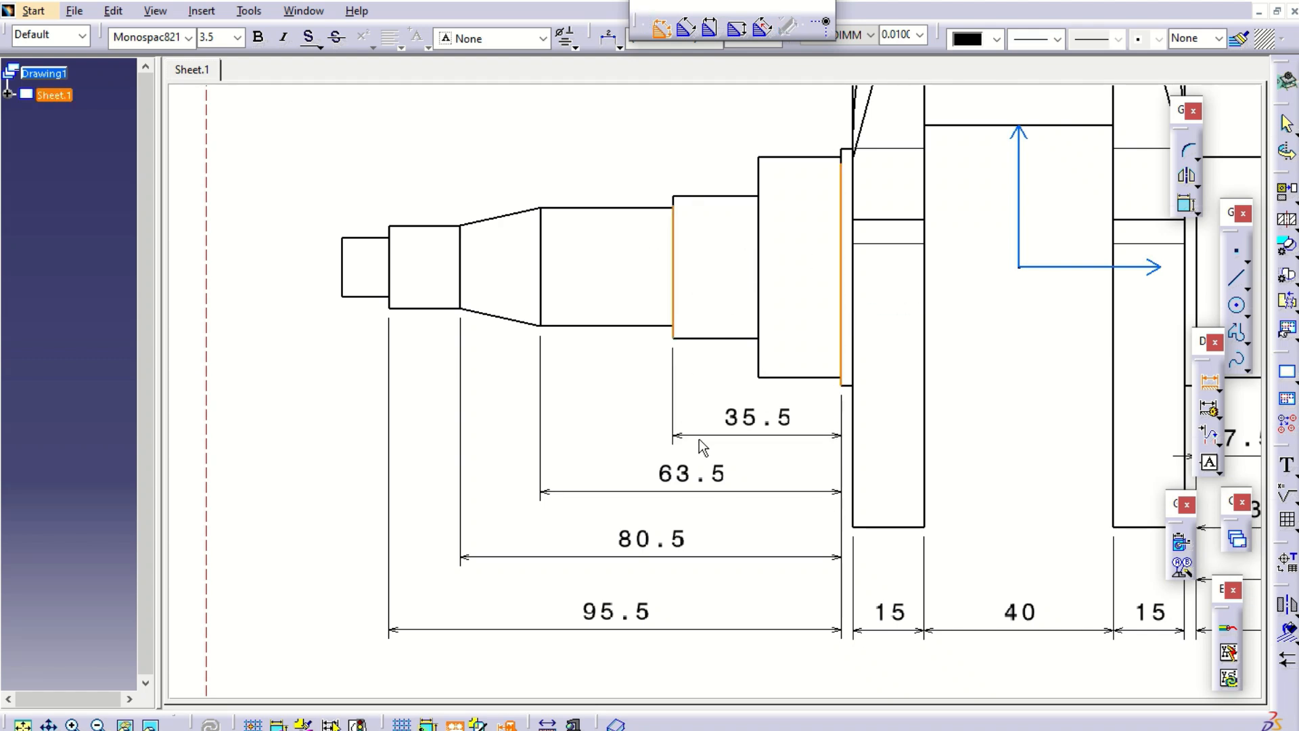
click(699, 445)
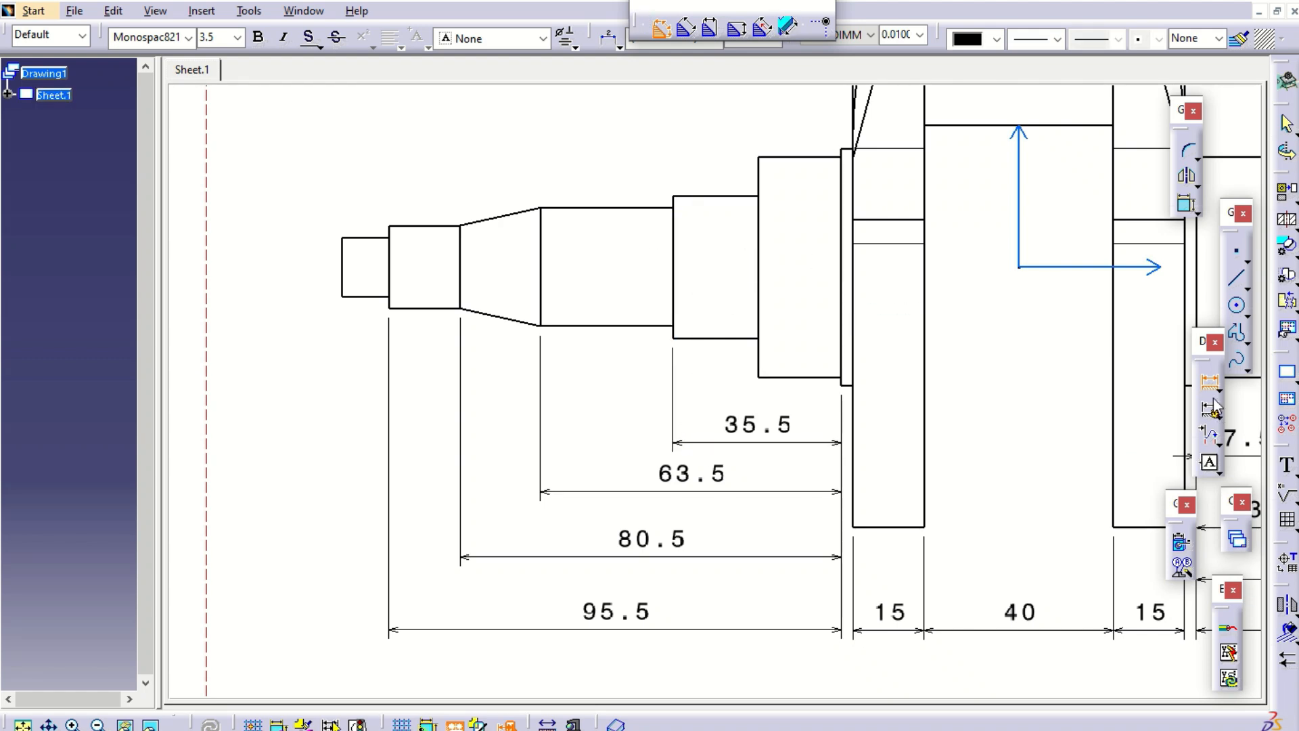
Dimension the width of the left shaft's largest journal from the collar's outer face, level with the second journal's dimension.
click(842, 319)
click(763, 313)
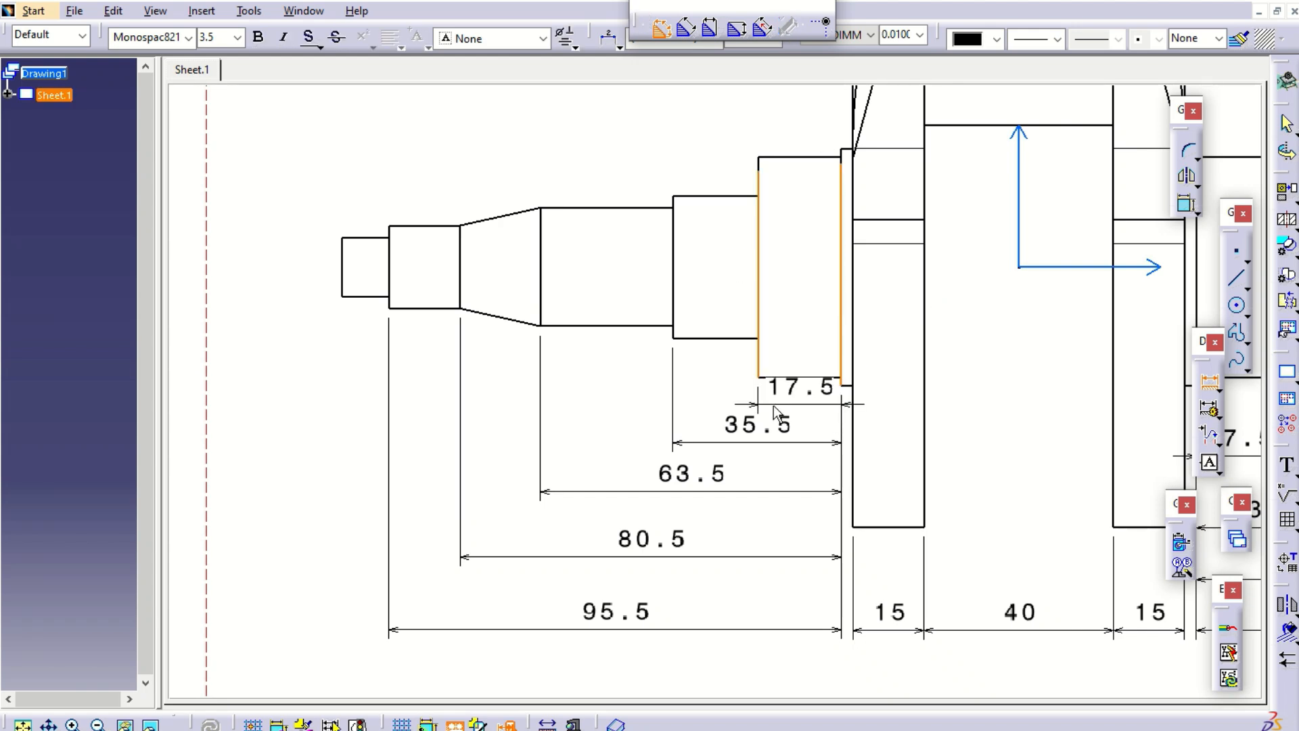
click(802, 425)
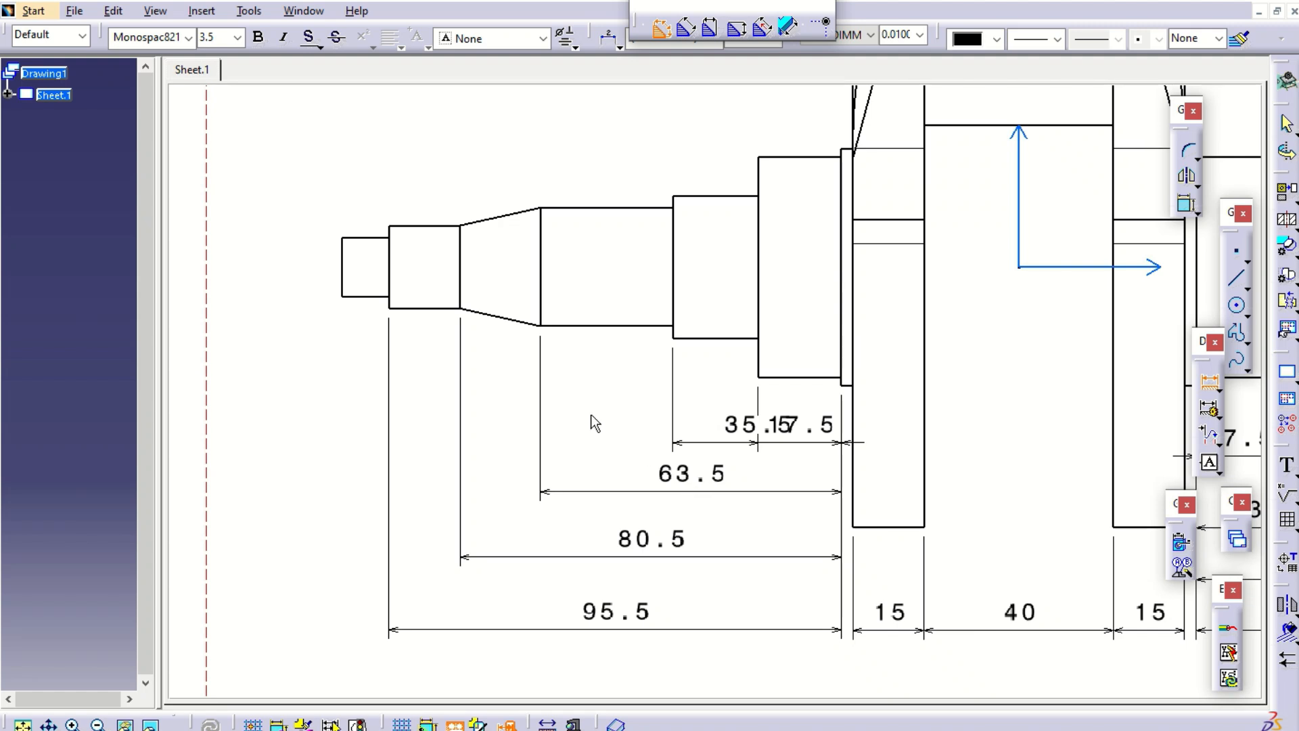
Move the left shaft's 63.5 and 35.5 dimensions downward to spread out the stacked dimension lines.
click(1209, 385)
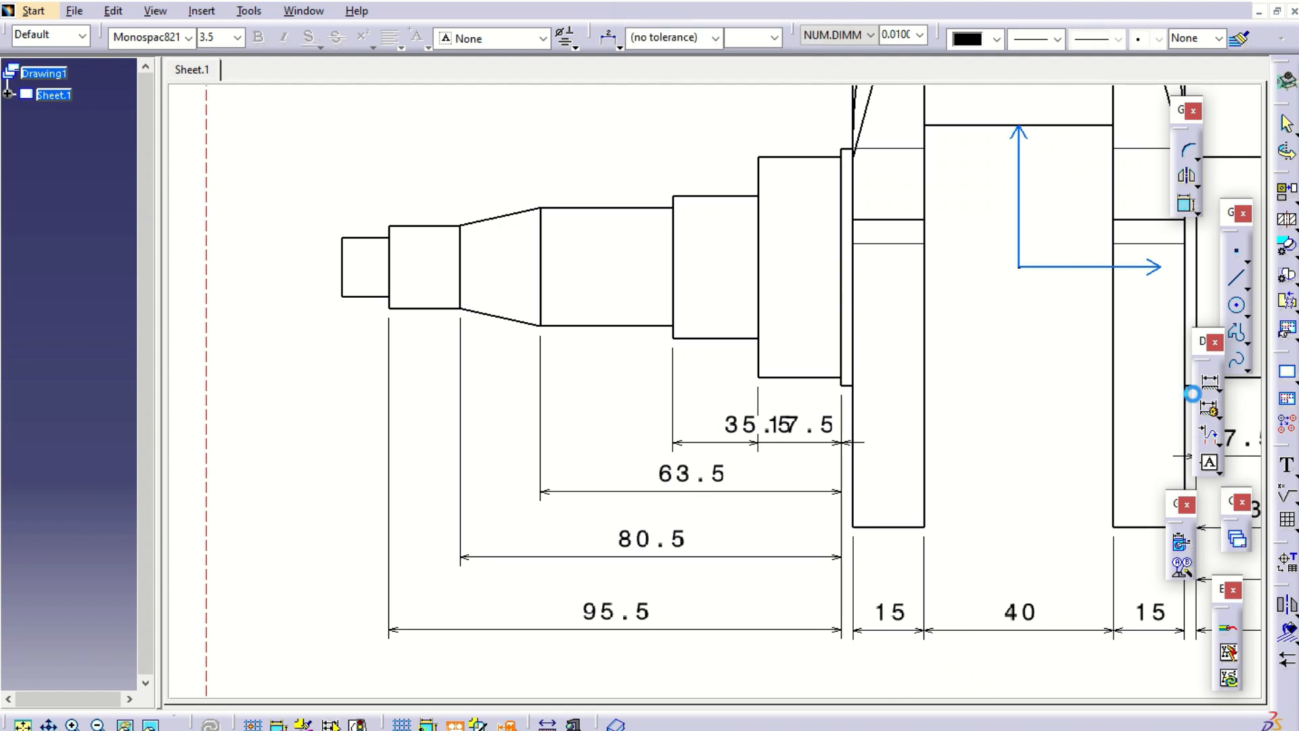
click(709, 476)
drag(709, 476, 707, 498)
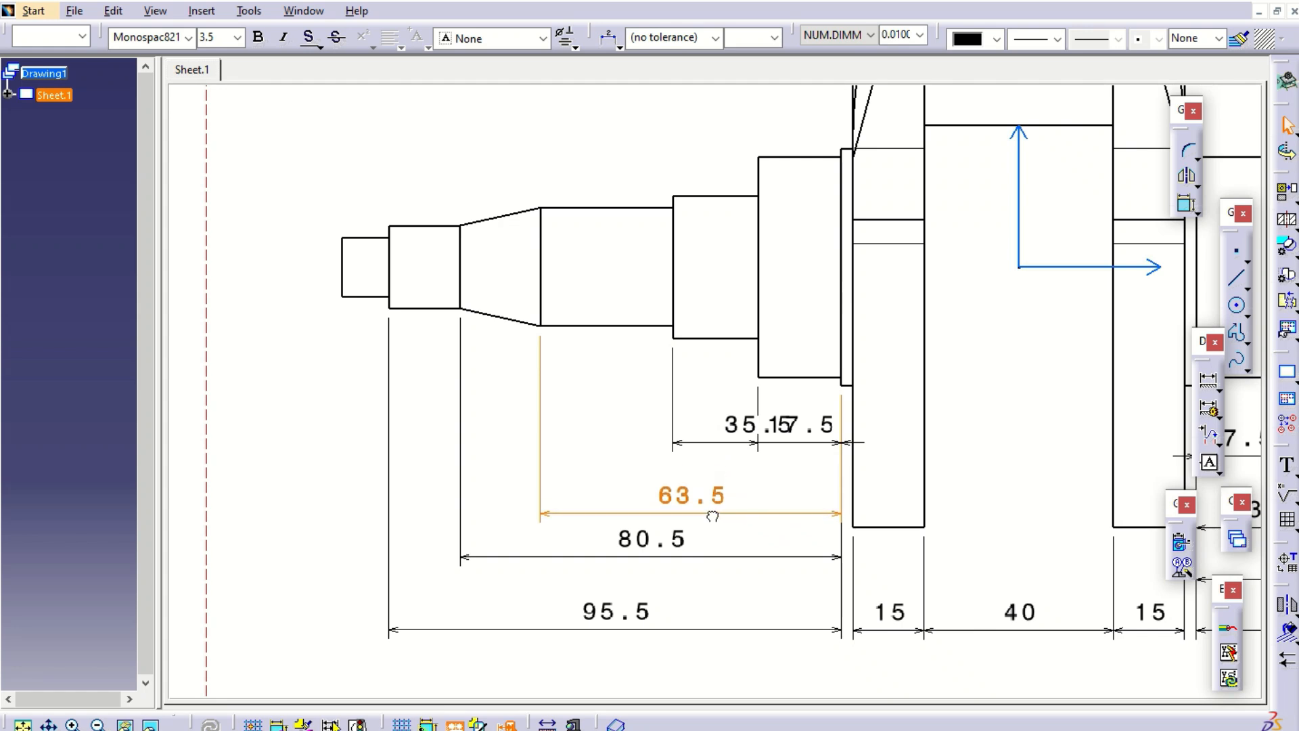
click(751, 438)
mouse_move(738, 445)
mouse_down()
mouse_move(735, 486)
mouse_move(730, 464)
mouse_up()
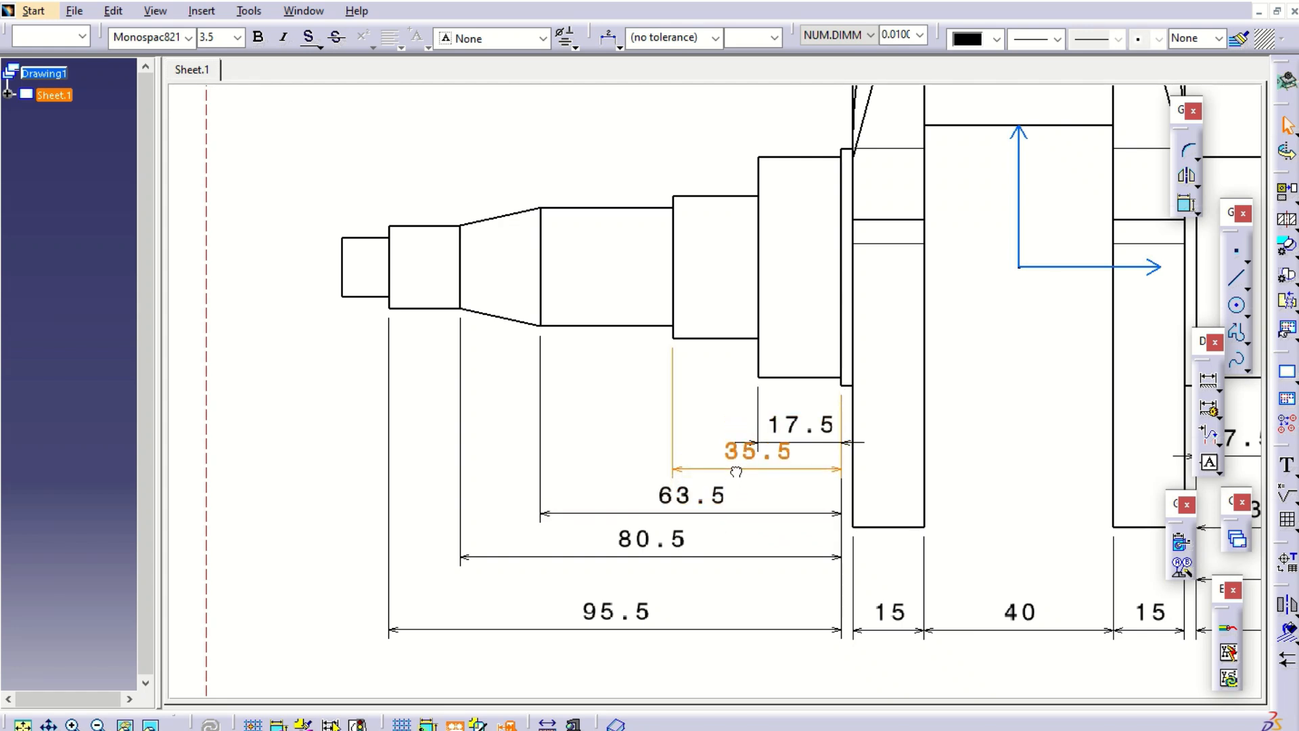
Move the left shaft's 17.5 dimension upward and shift its text outside the extension lines, away from the web.
drag(809, 420, 713, 429)
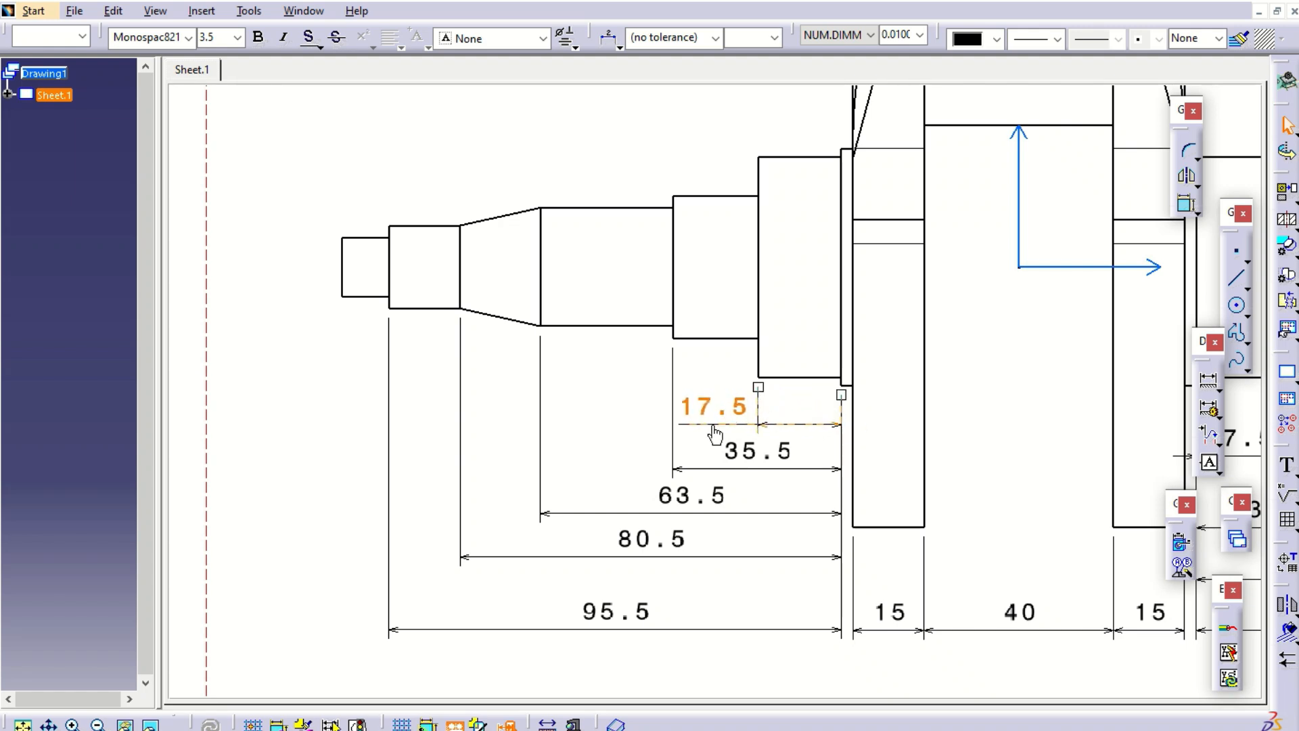
click(637, 392)
ctrl+middle_drag(648, 395, 647, 426)
mouse_move(521, 333)
middle_down()
mouse_move(365, 368)
mouse_move(381, 434)
middle_up()
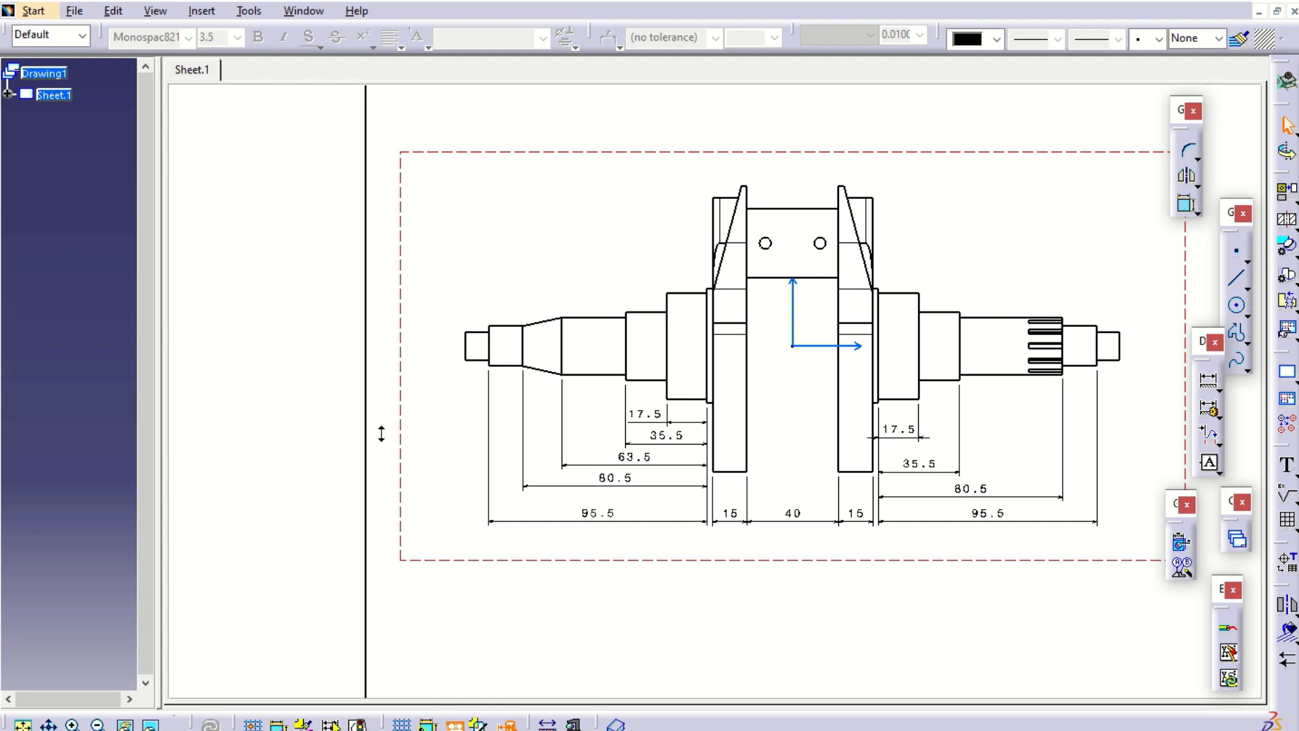
Dimension the left crank web's width above the front view, between its inner and outer faces.
mouse_move(734, 189)
middle_down()
mouse_move(685, 331)
mouse_move(752, 226)
middle_up()
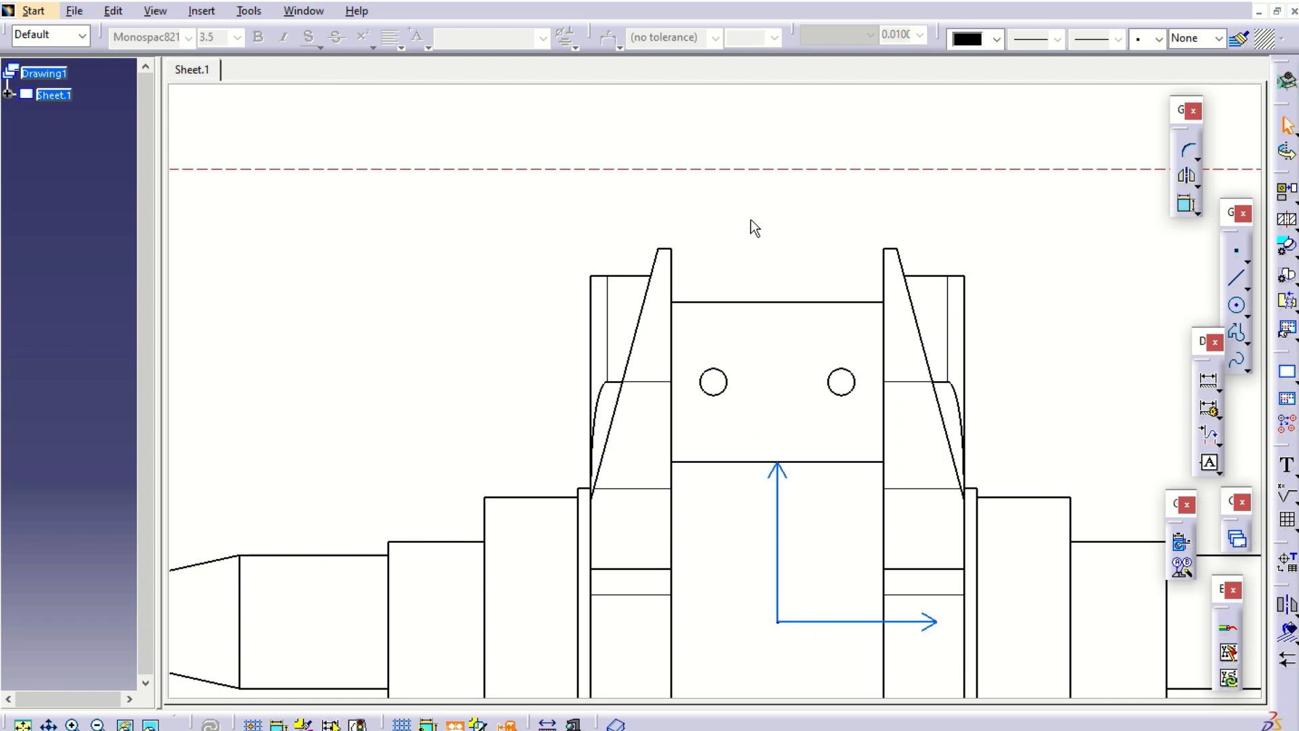
click(1218, 388)
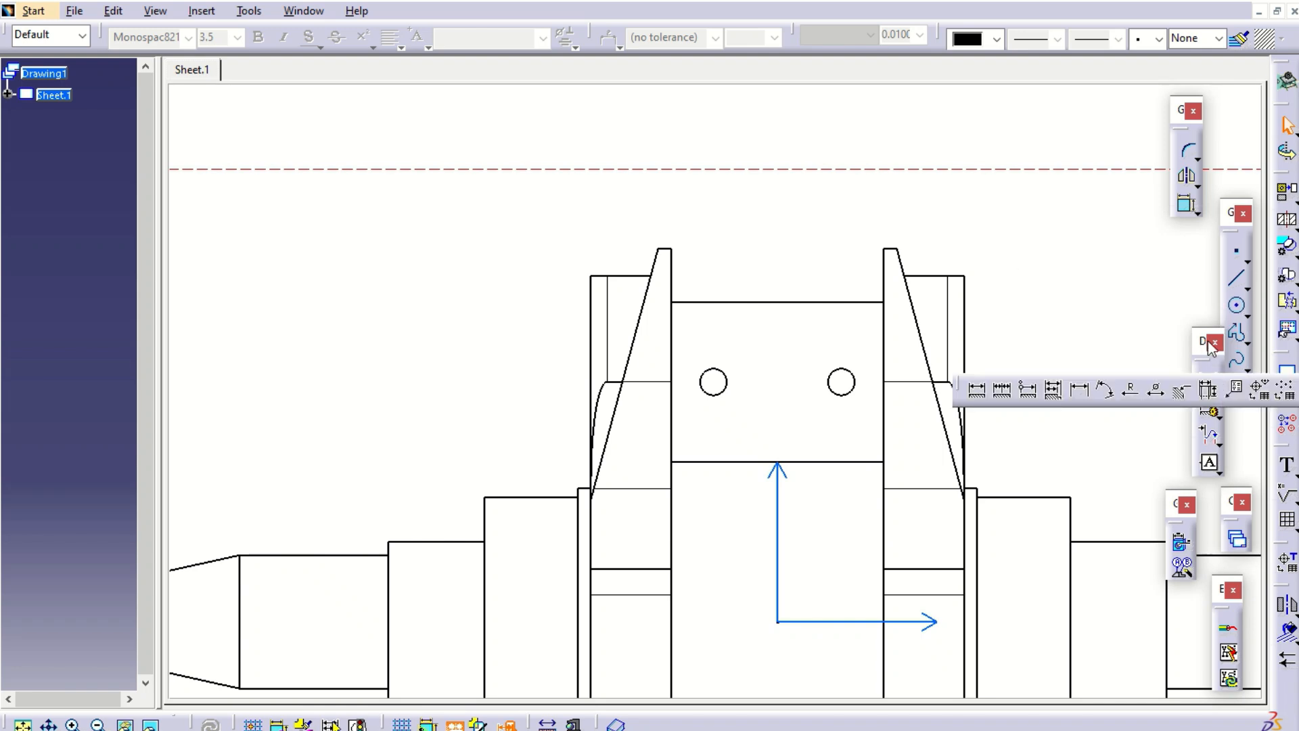
click(977, 389)
click(671, 287)
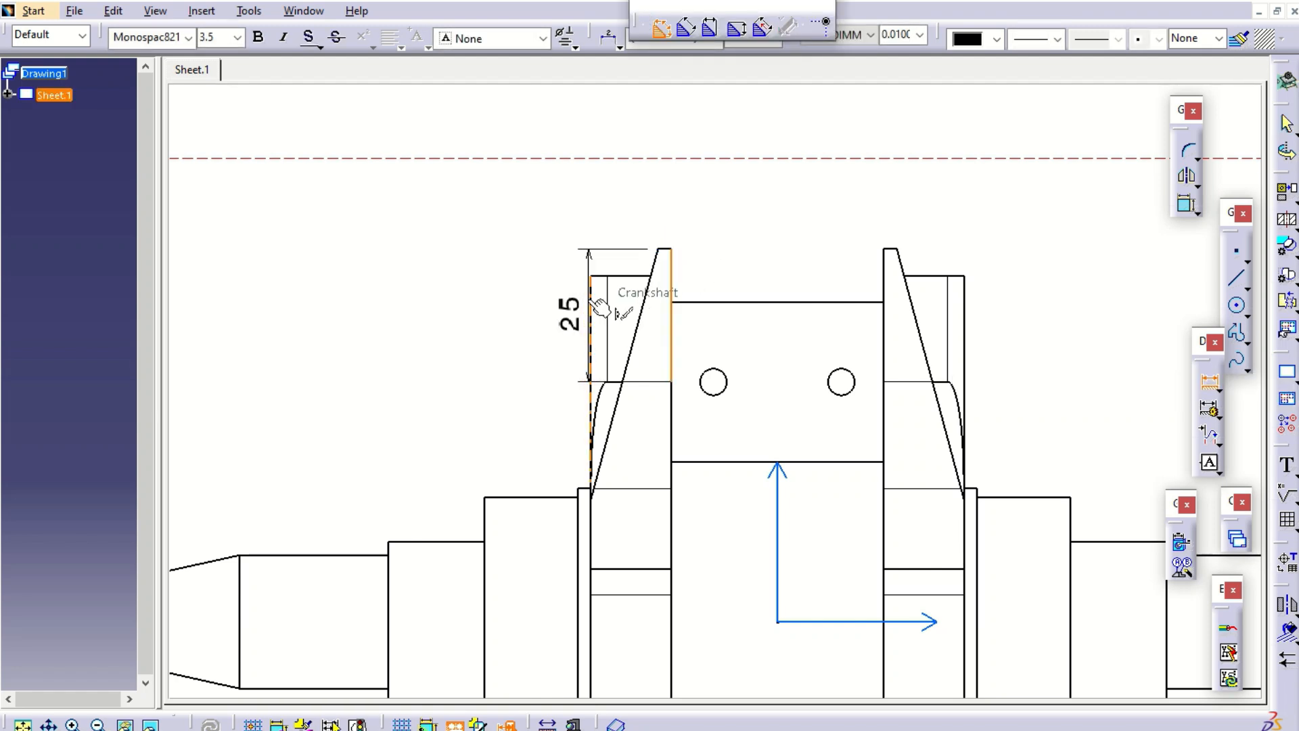
click(592, 305)
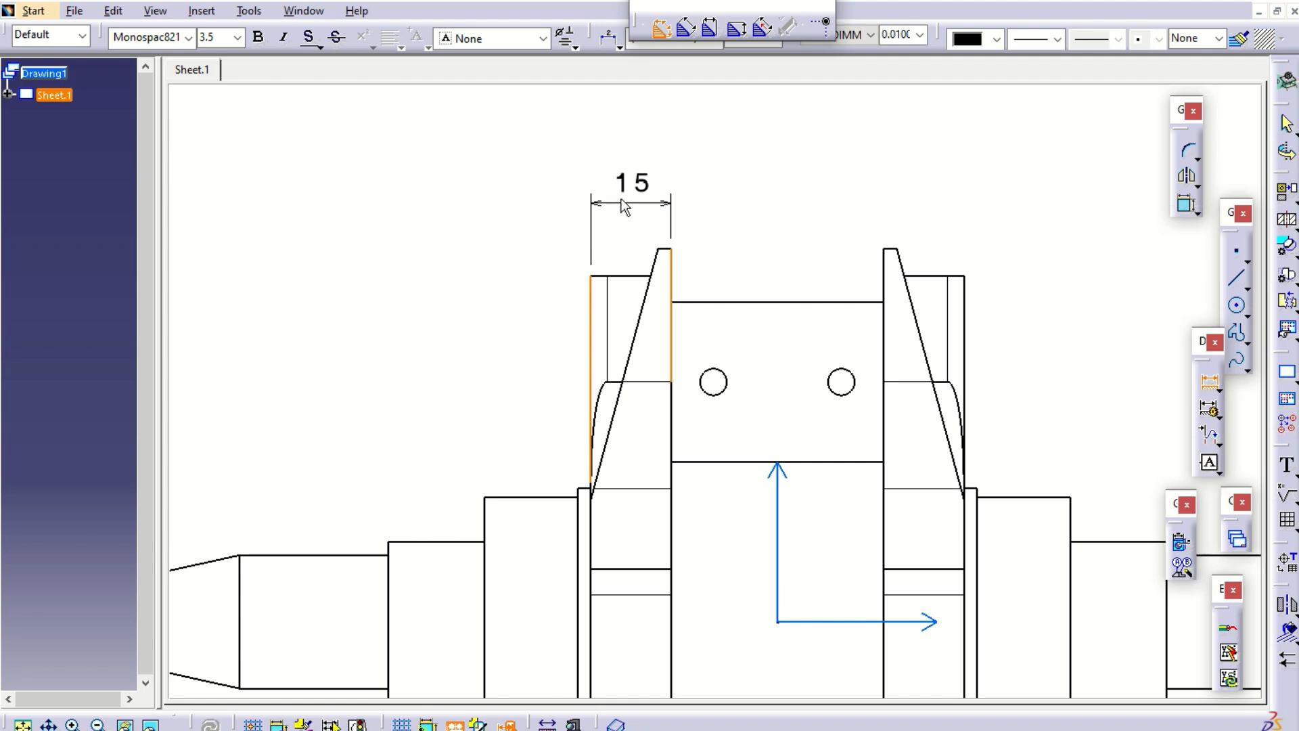
click(619, 189)
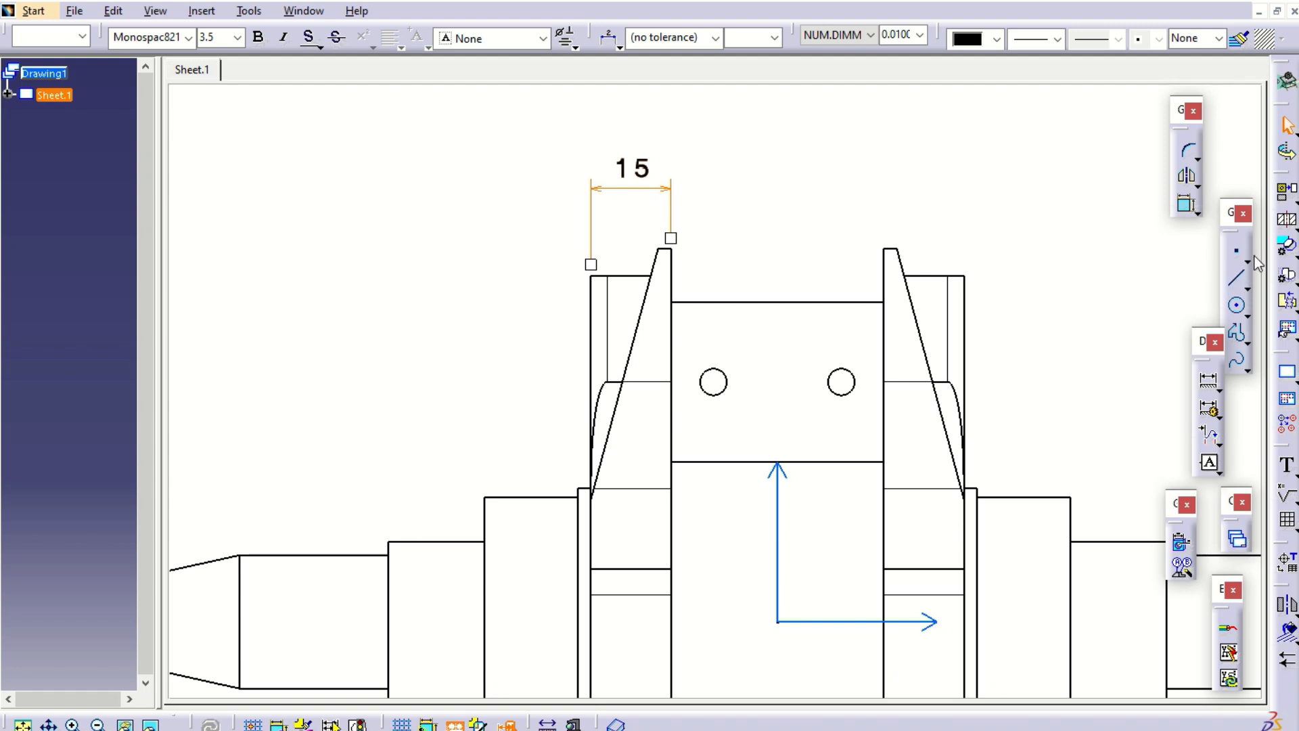
Dimension the diameter of the right-hand crankpin hole above the pin, with horizontal text on a bent leader.
click(1218, 389)
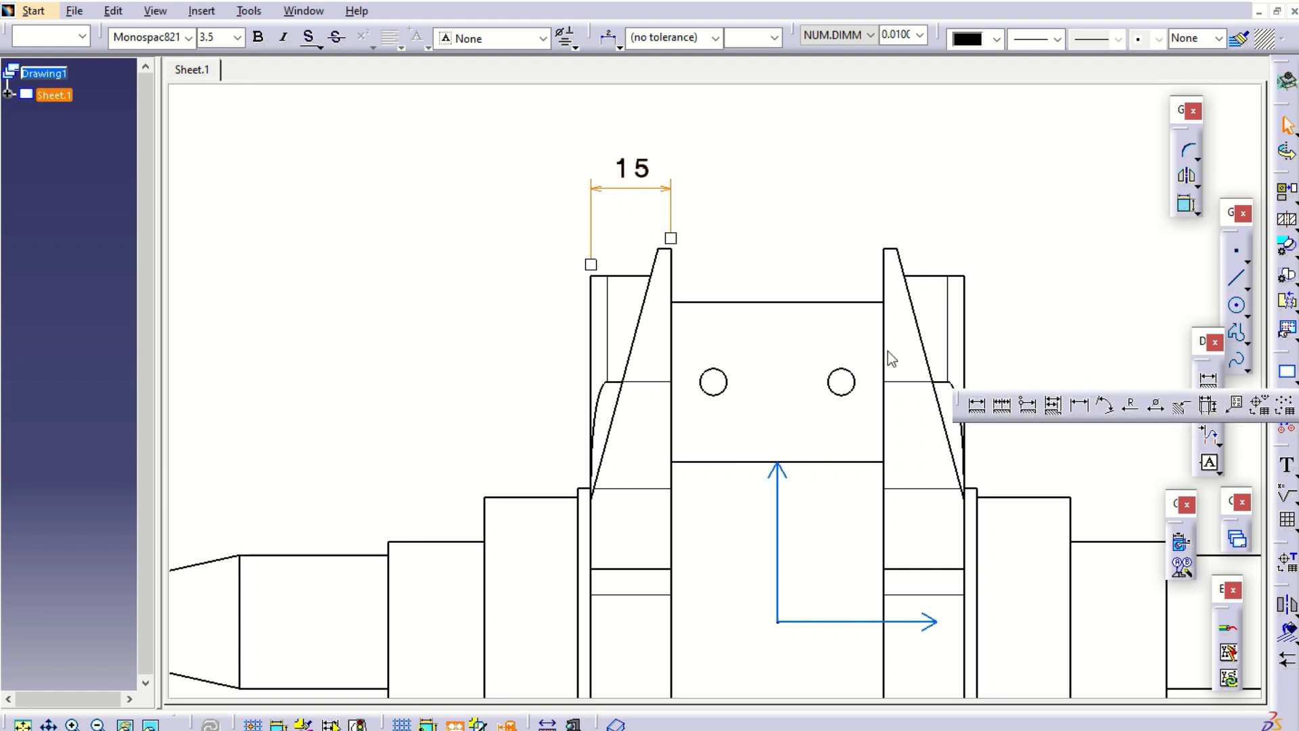
click(977, 404)
click(855, 381)
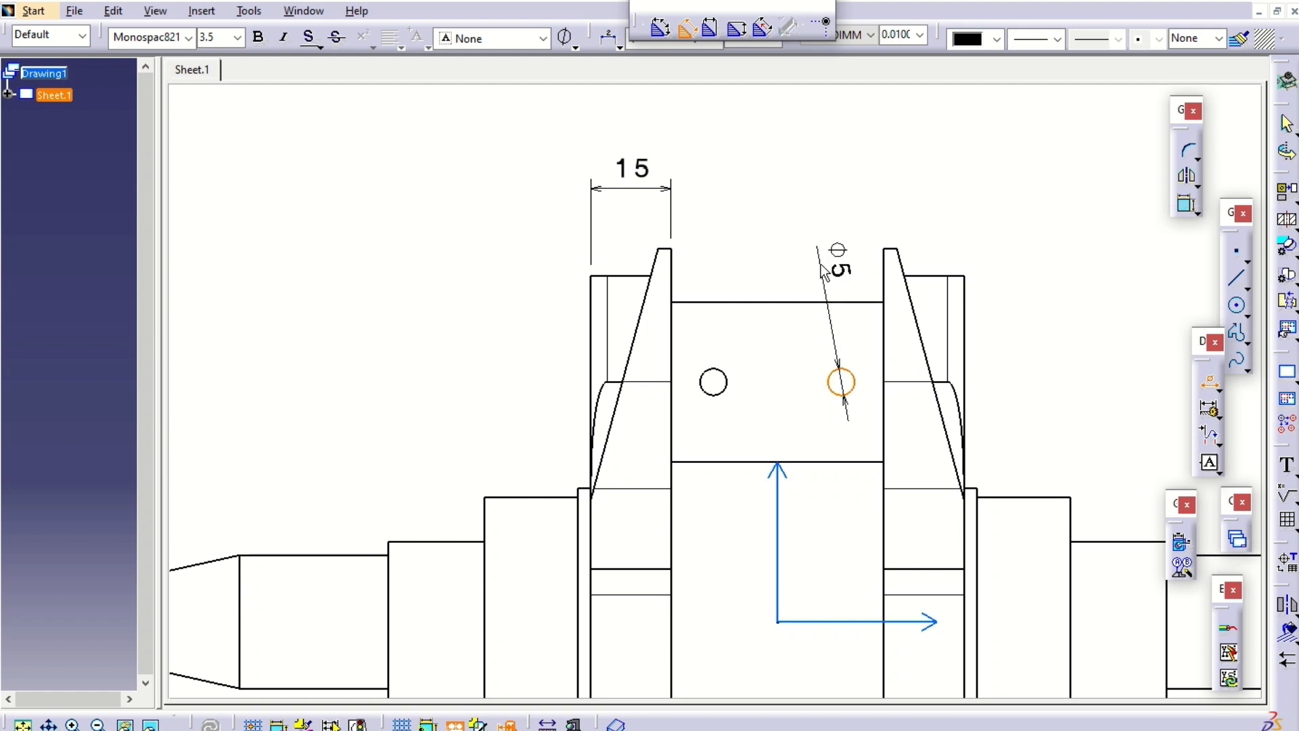
click(814, 256)
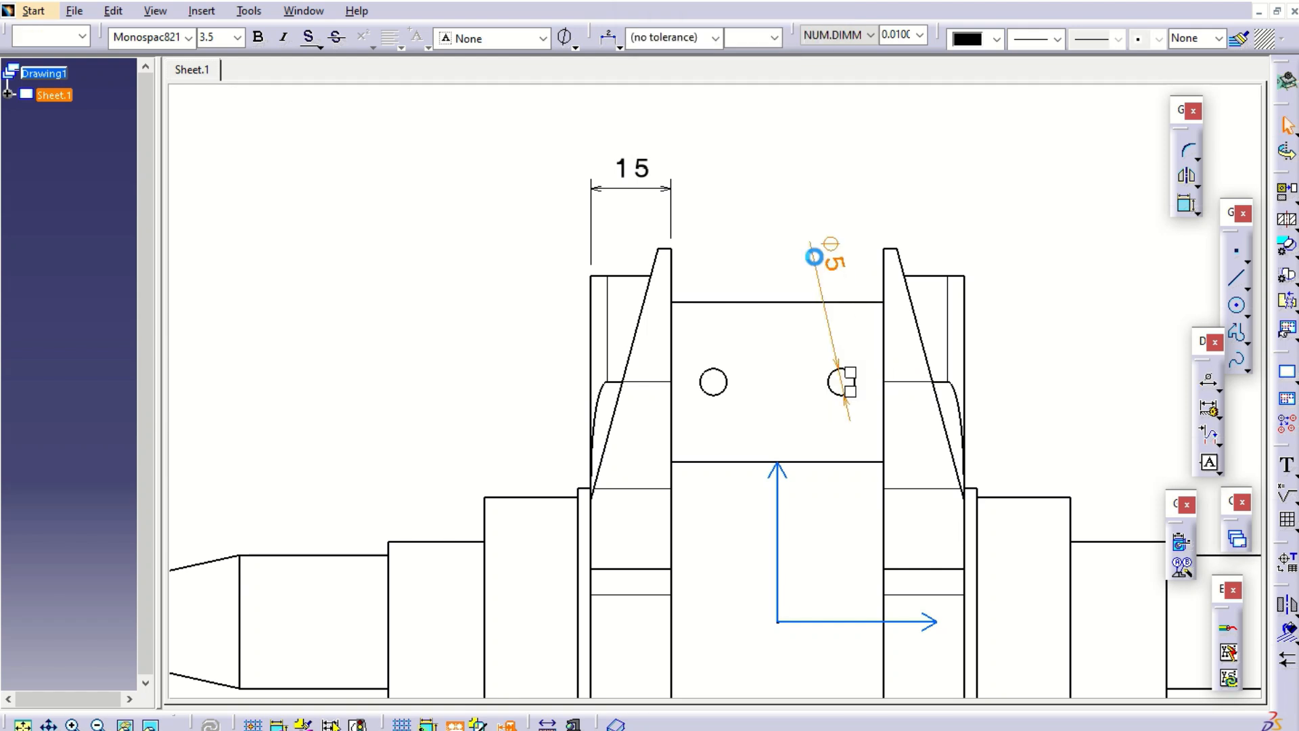
click(618, 47)
click(646, 98)
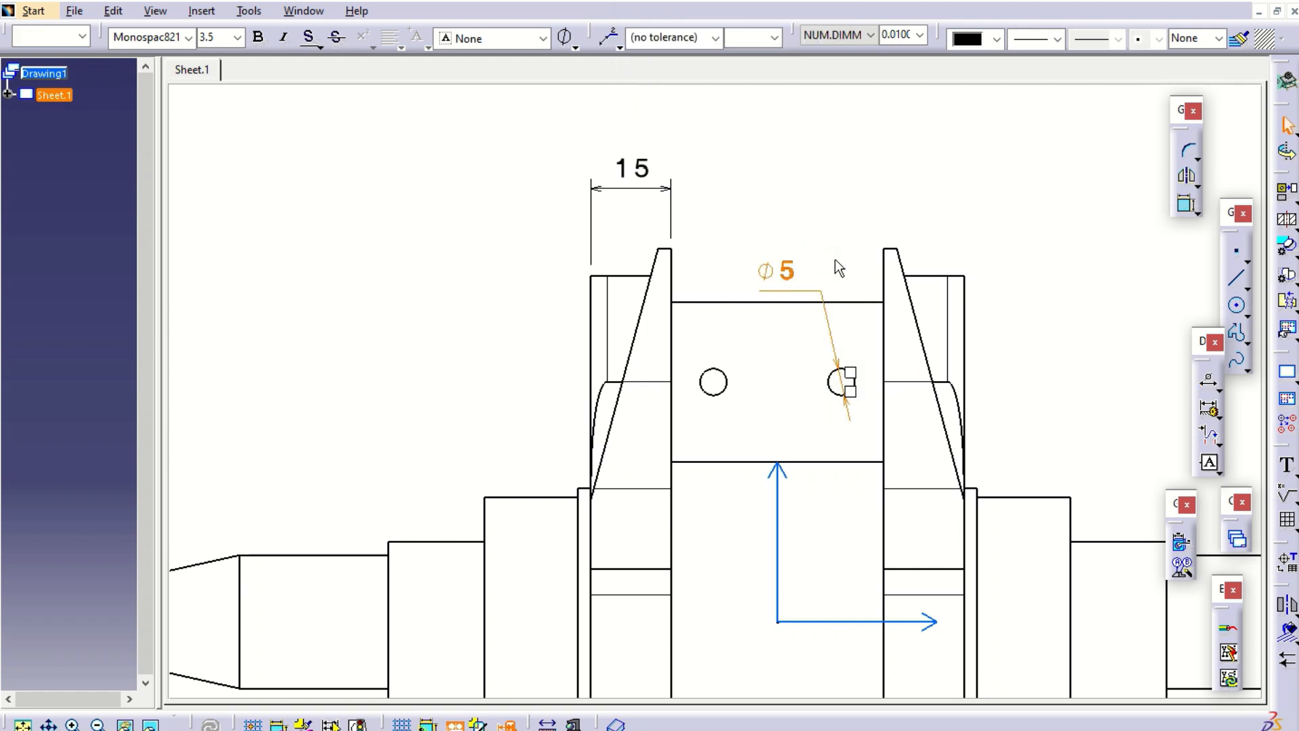
drag(807, 276, 819, 252)
Enable hidden lines, center lines, axes and threads in the front view's dress-up properties.
mouse_move(862, 227)
middle_down()
mouse_move(862, 214)
mouse_move(860, 342)
middle_up()
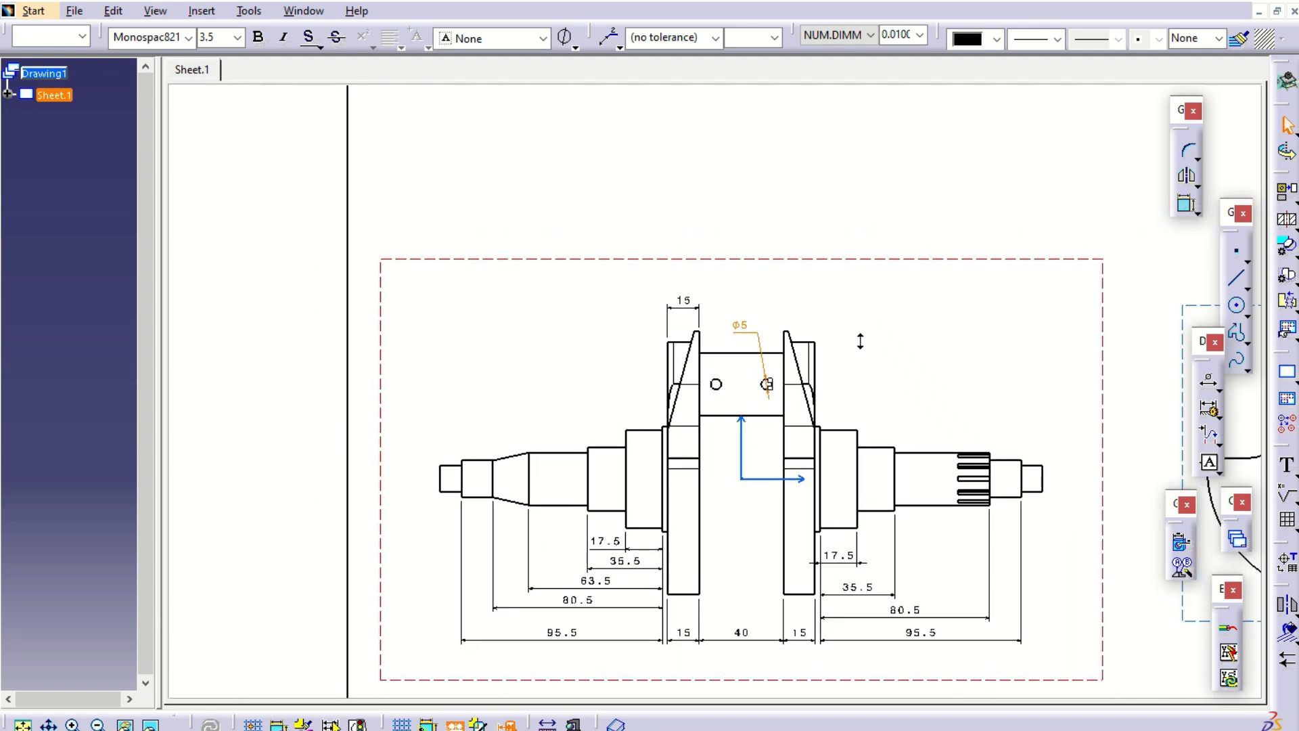
right_click(879, 264)
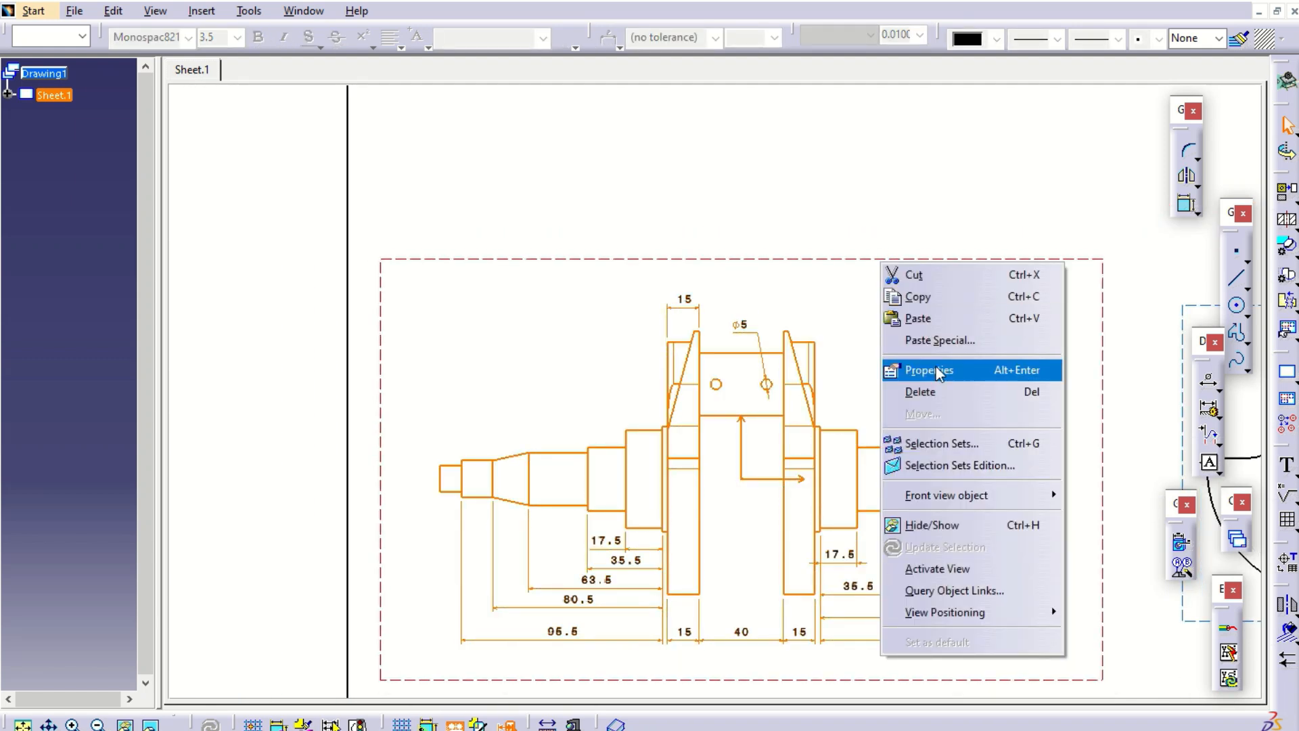
click(934, 370)
click(570, 345)
click(657, 348)
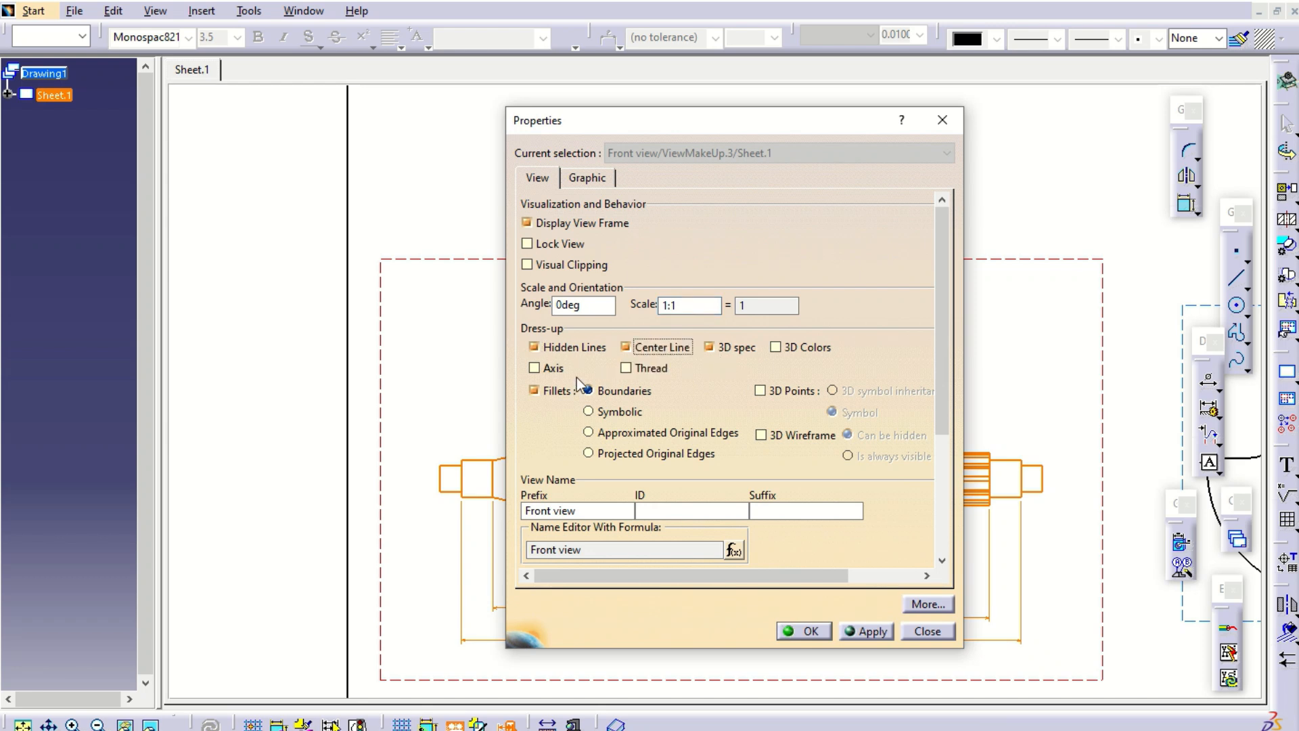
click(554, 364)
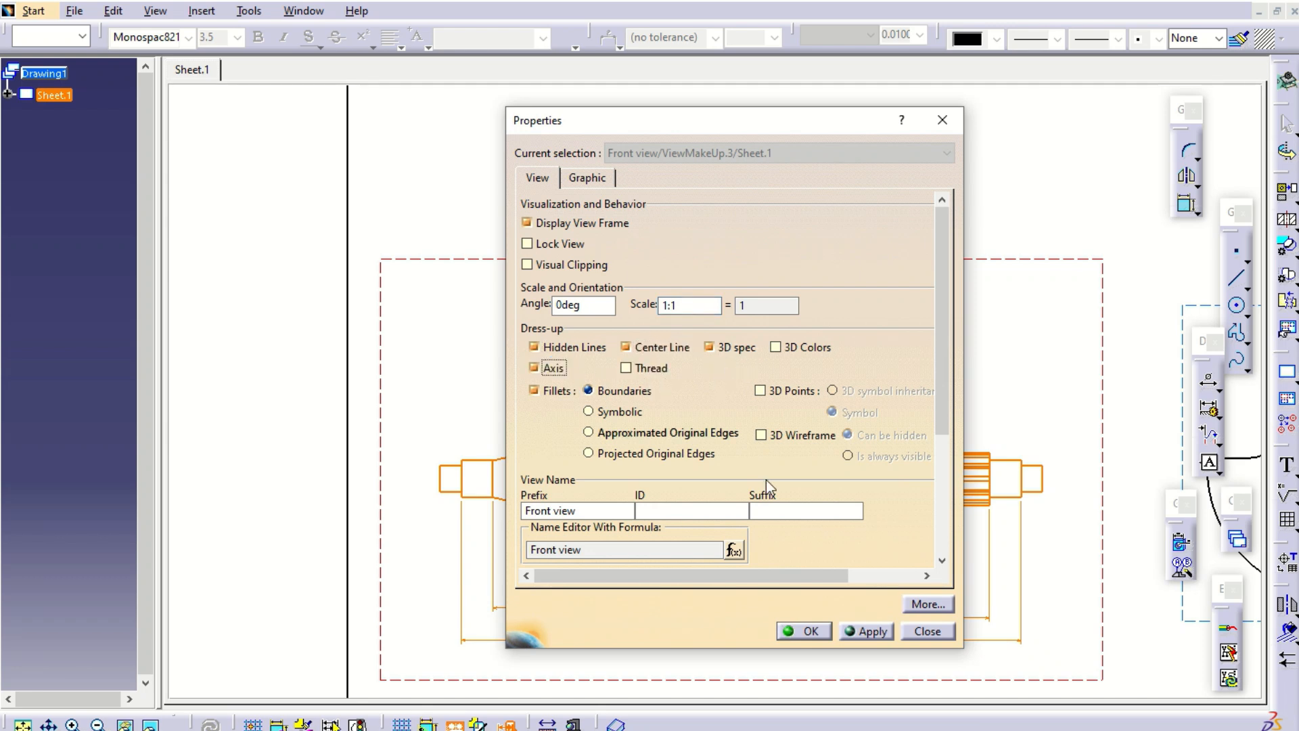
click(644, 370)
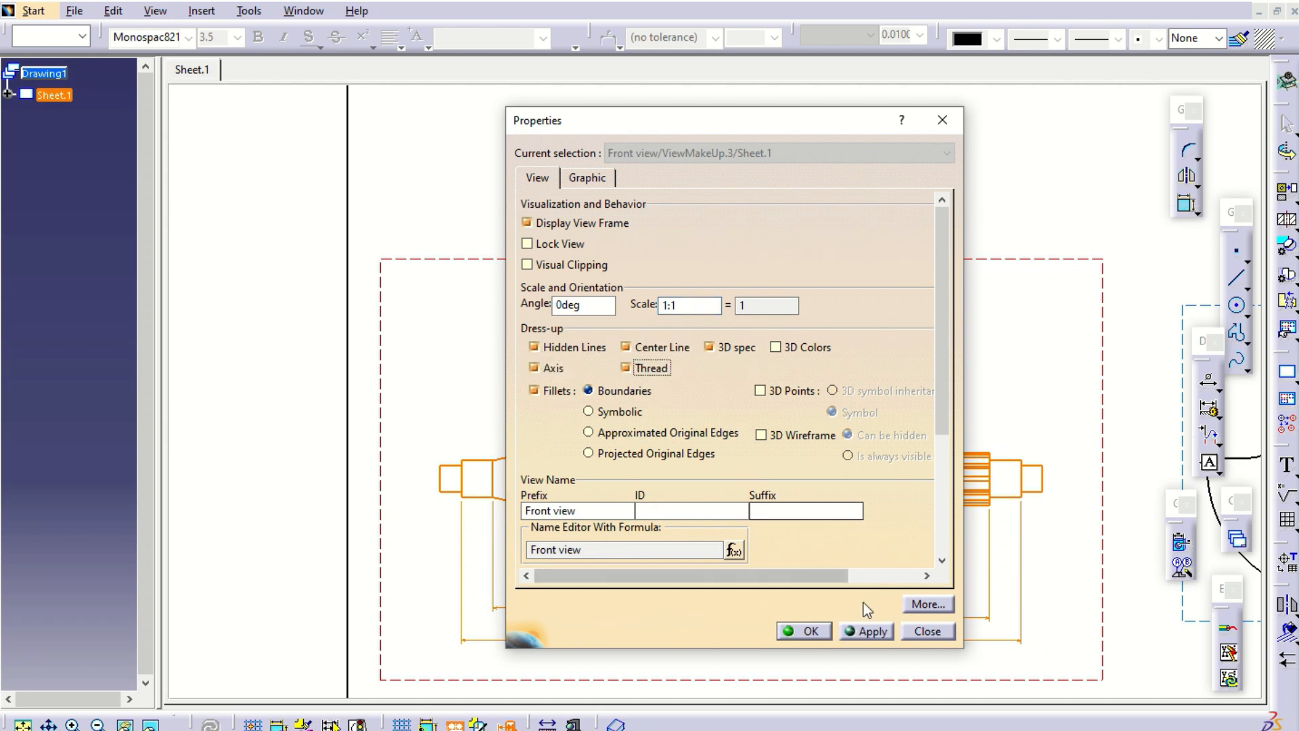
click(873, 631)
click(809, 631)
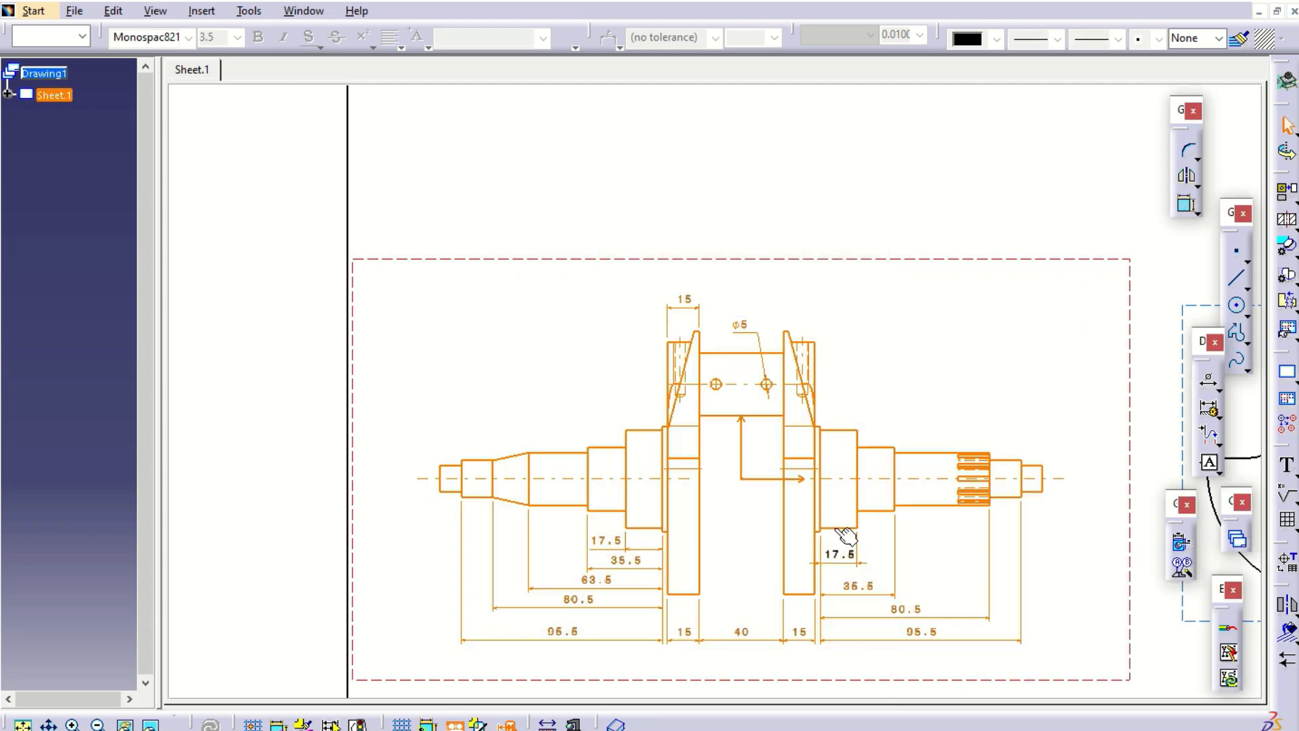
Dimension the diameter of the hidden blind hole in the left web, just above the web.
mouse_move(721, 444)
middle_down()
mouse_move(762, 341)
mouse_move(901, 143)
middle_up()
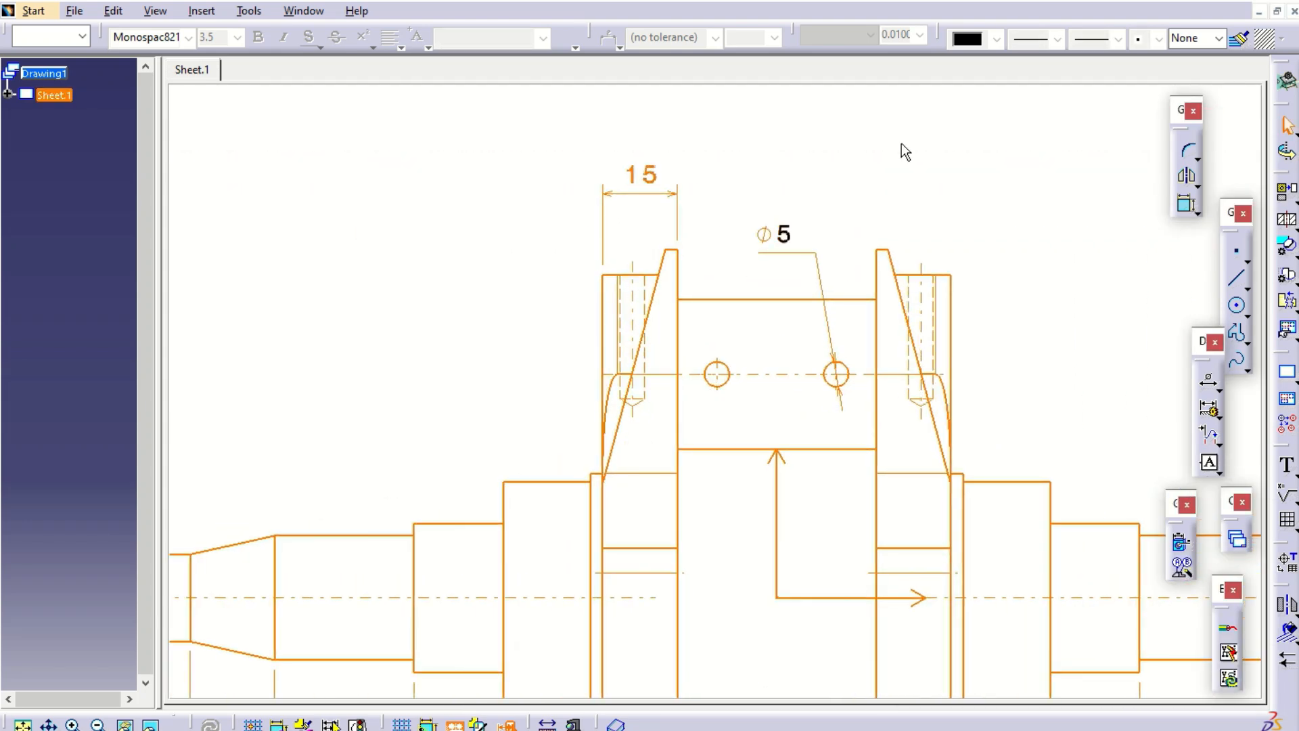
mouse_move(952, 203)
middle_down()
mouse_move(992, 230)
mouse_move(1003, 209)
mouse_move(987, 184)
middle_up()
click(973, 195)
click(665, 326)
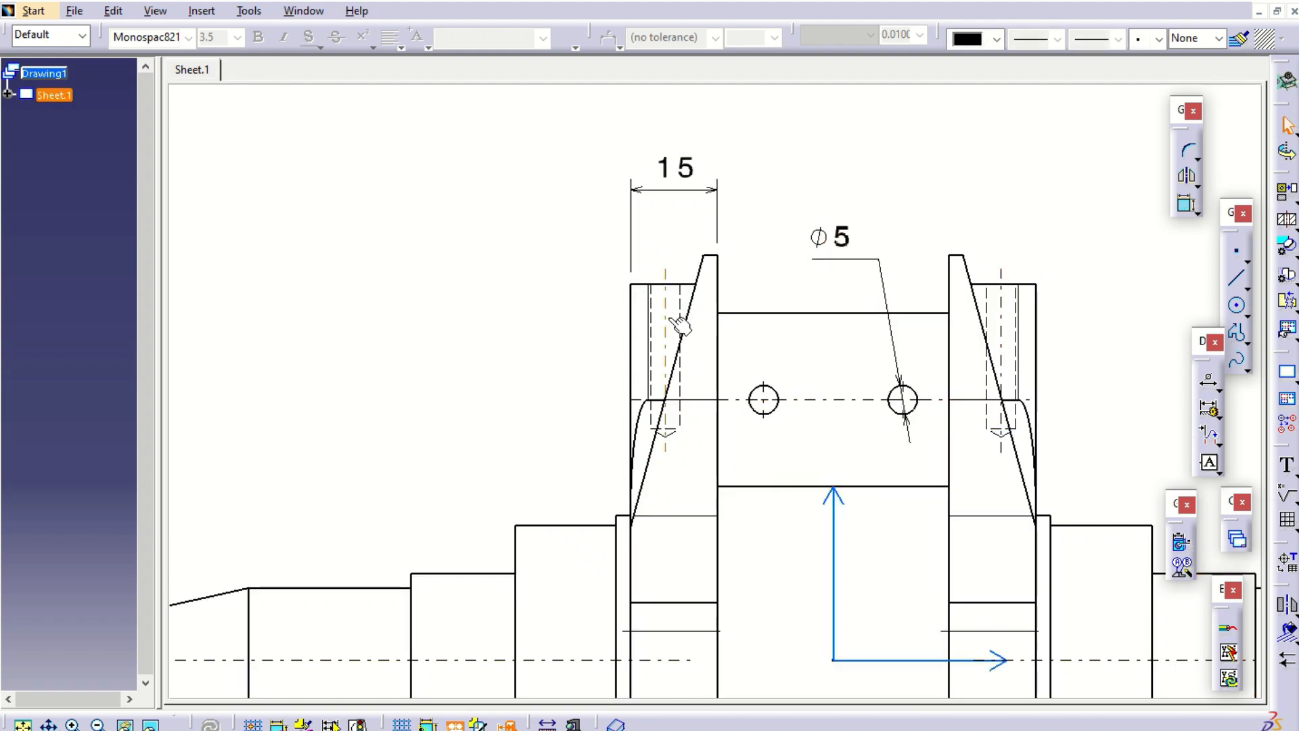
click(1171, 248)
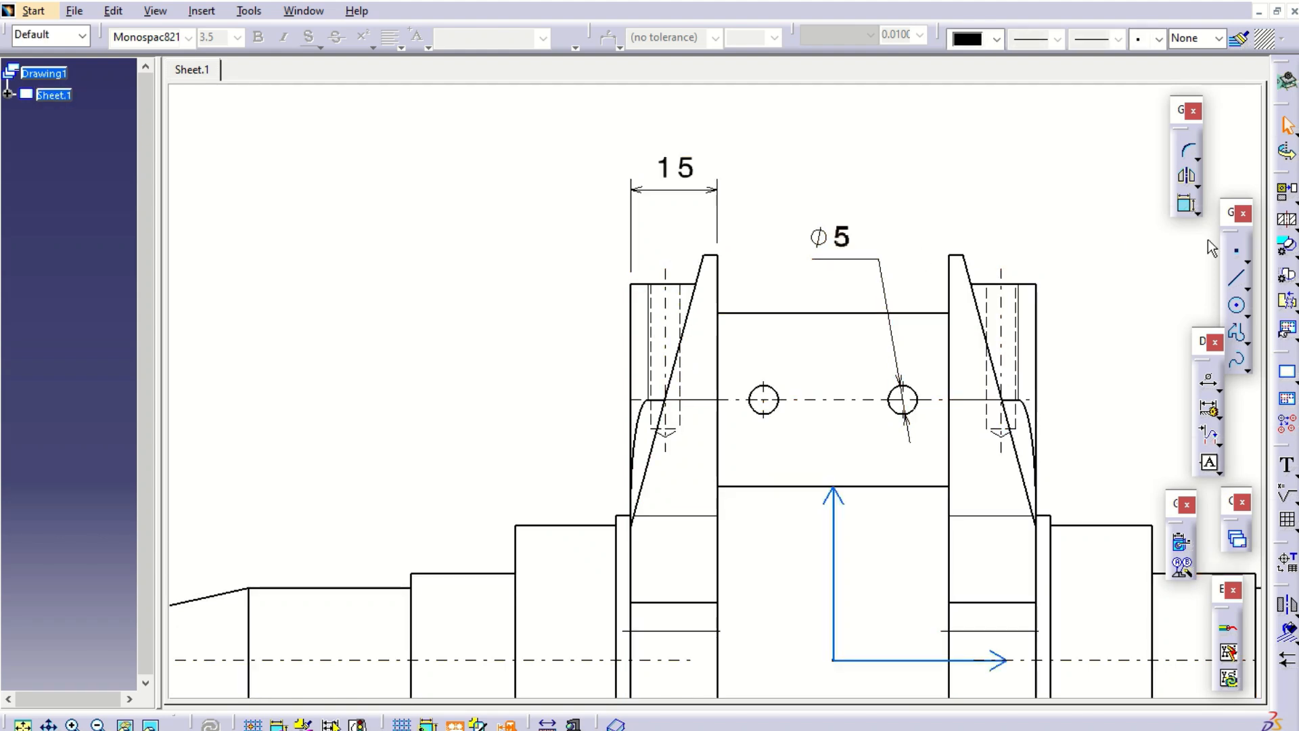
click(1209, 385)
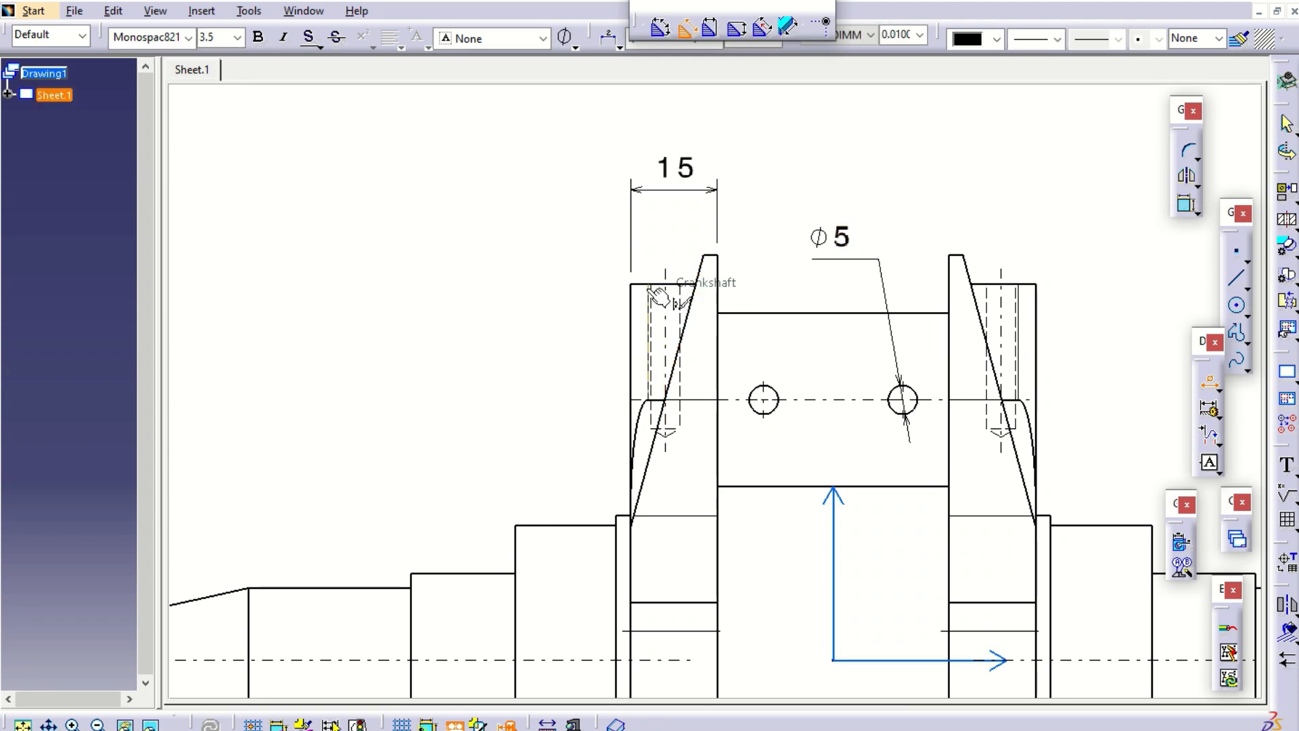
mouse_move(672, 289)
middle_down()
mouse_move(696, 282)
mouse_move(706, 232)
middle_up()
click(655, 241)
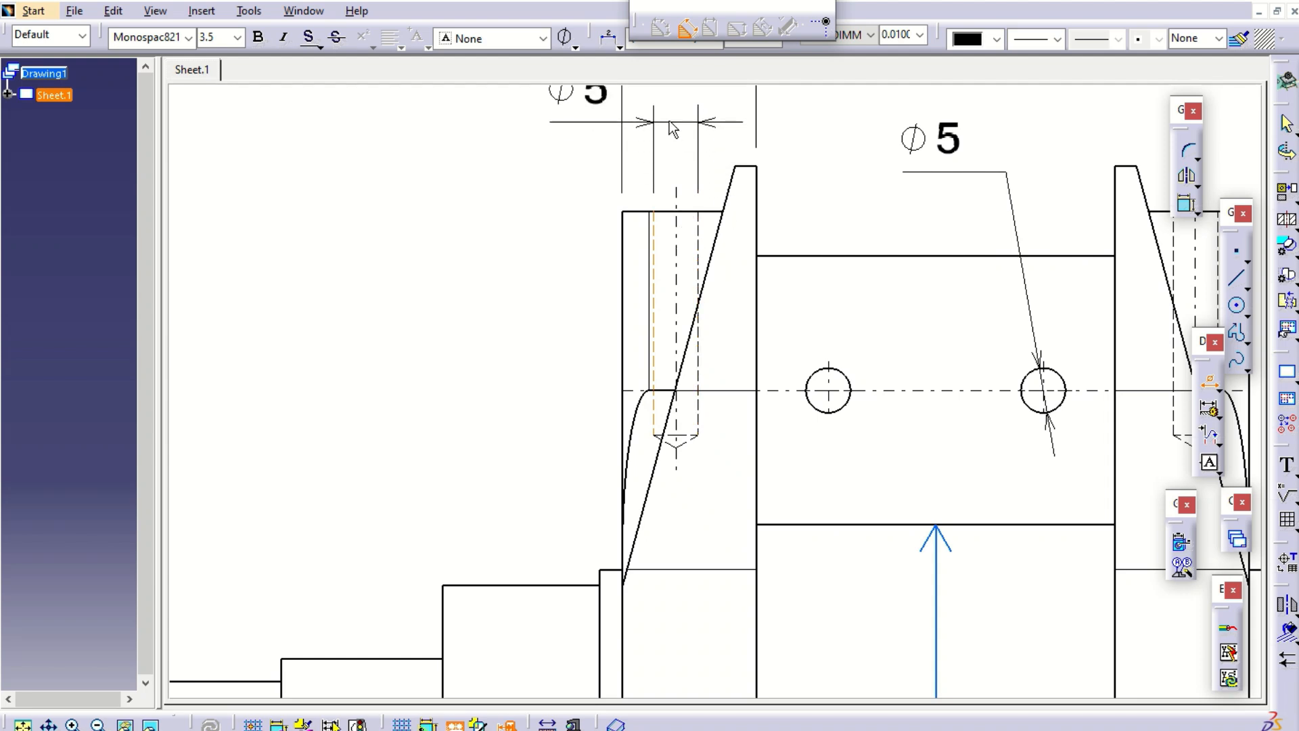
click(669, 120)
middle_drag(672, 203, 673, 285)
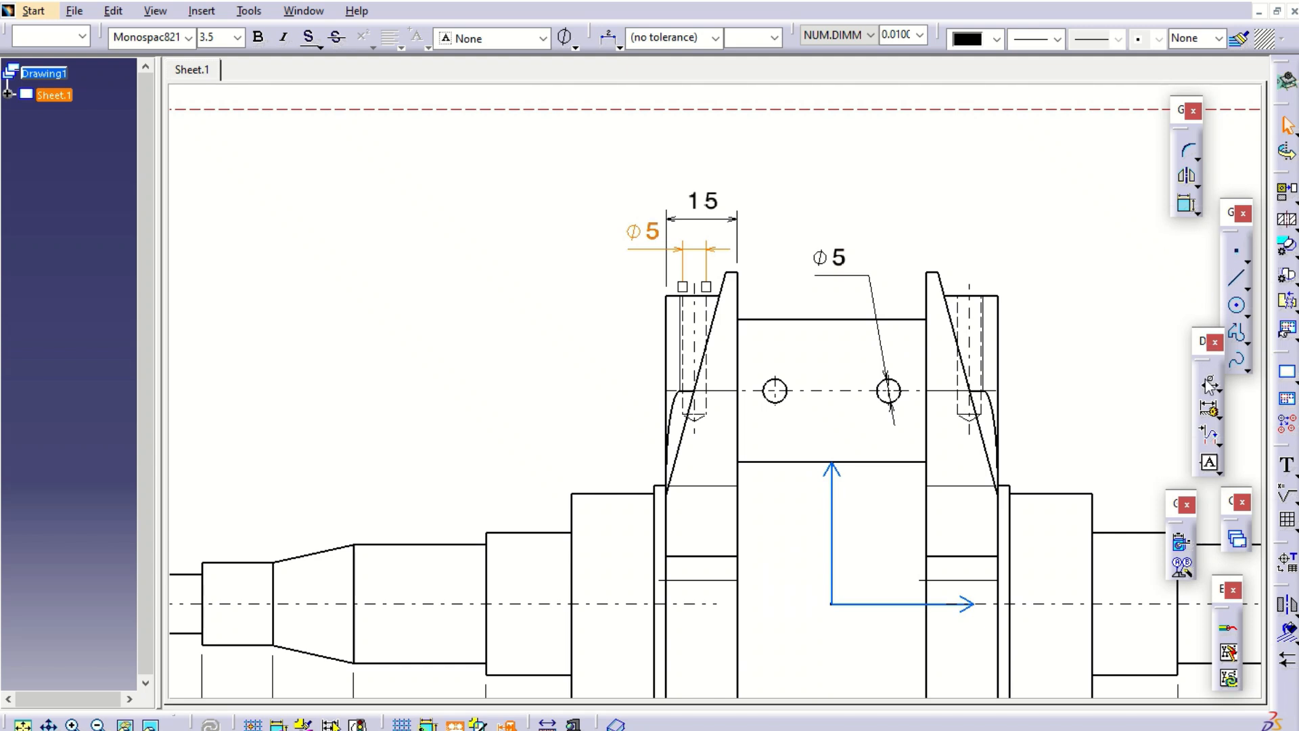
Dimension the spacing between the two webs' blind-hole axes above the view, and shift the left web's width text clear of the extension lines.
click(1218, 391)
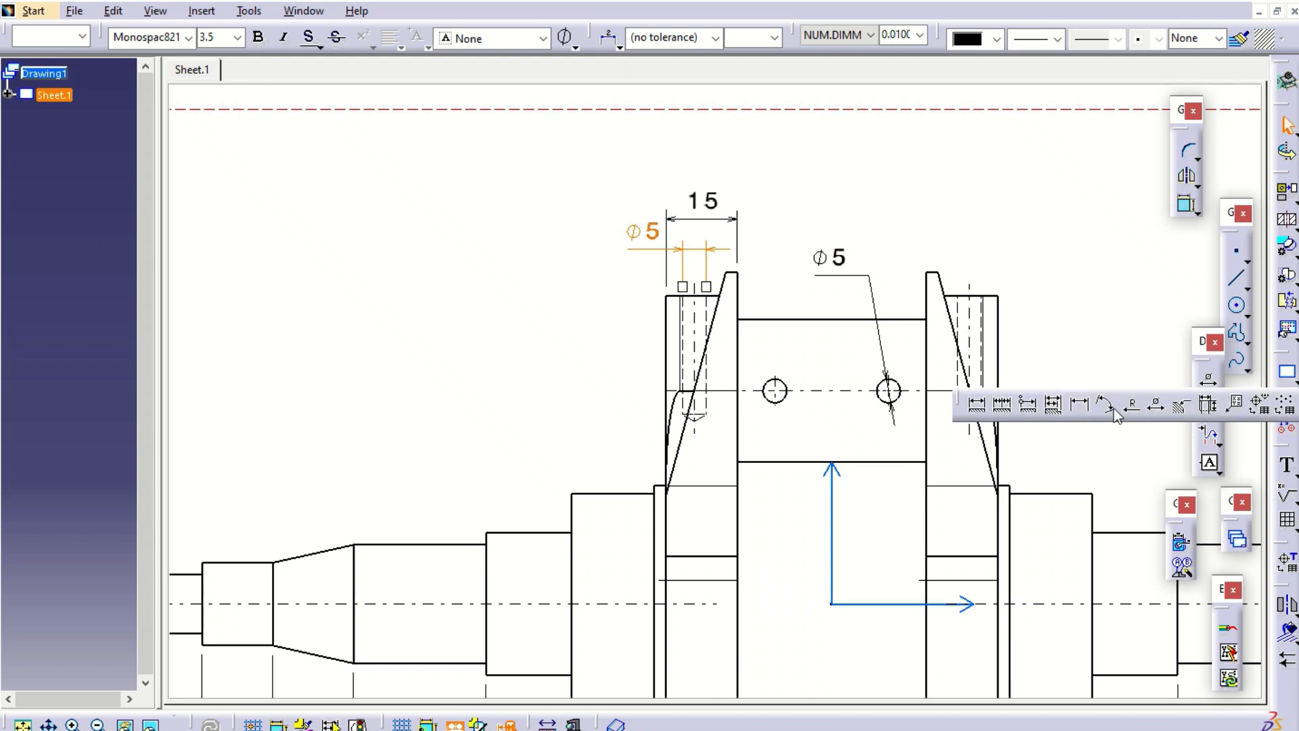
click(978, 404)
click(696, 286)
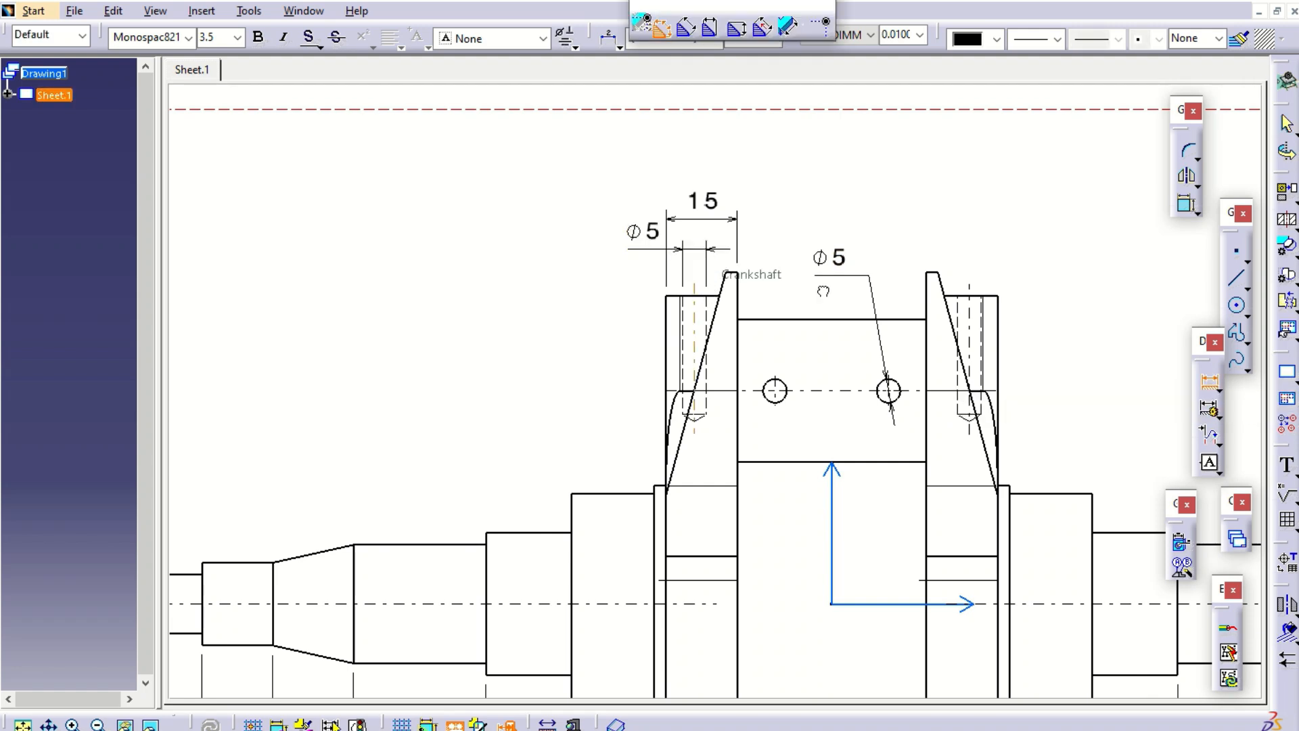
click(973, 290)
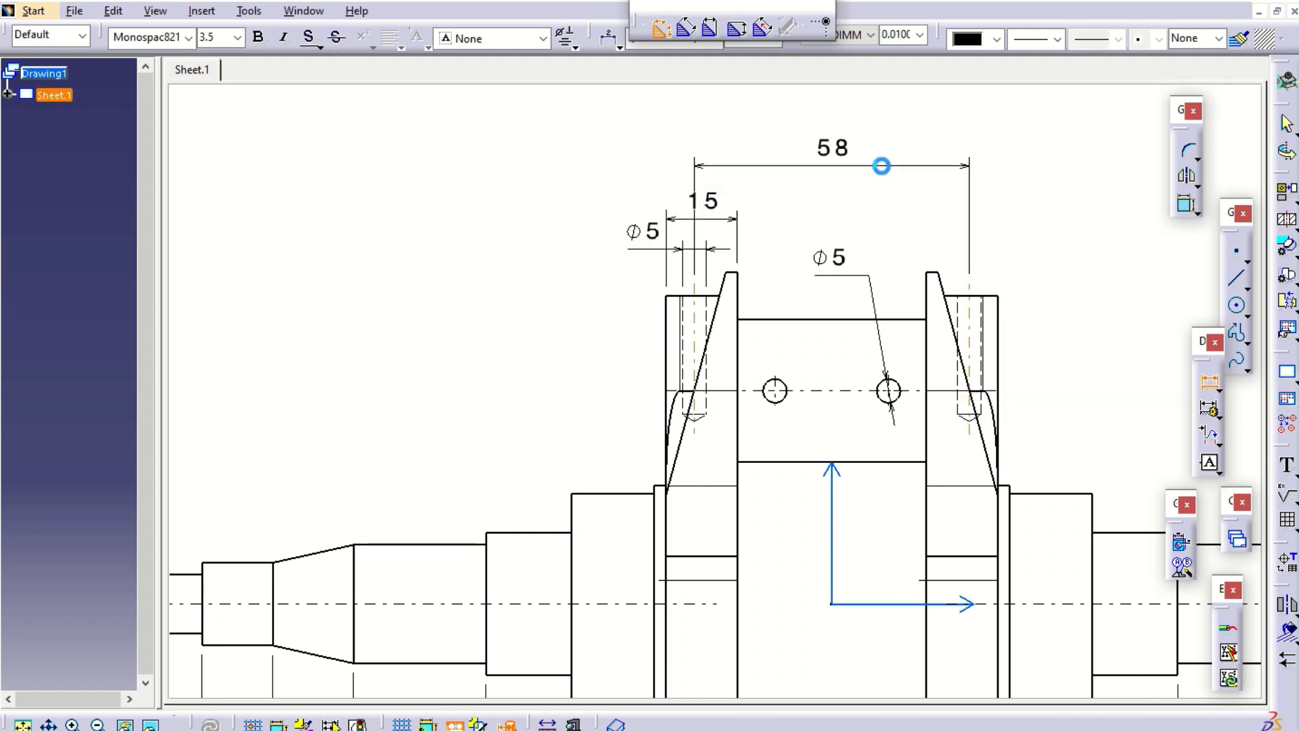
click(882, 165)
click(708, 202)
drag(709, 203, 769, 205)
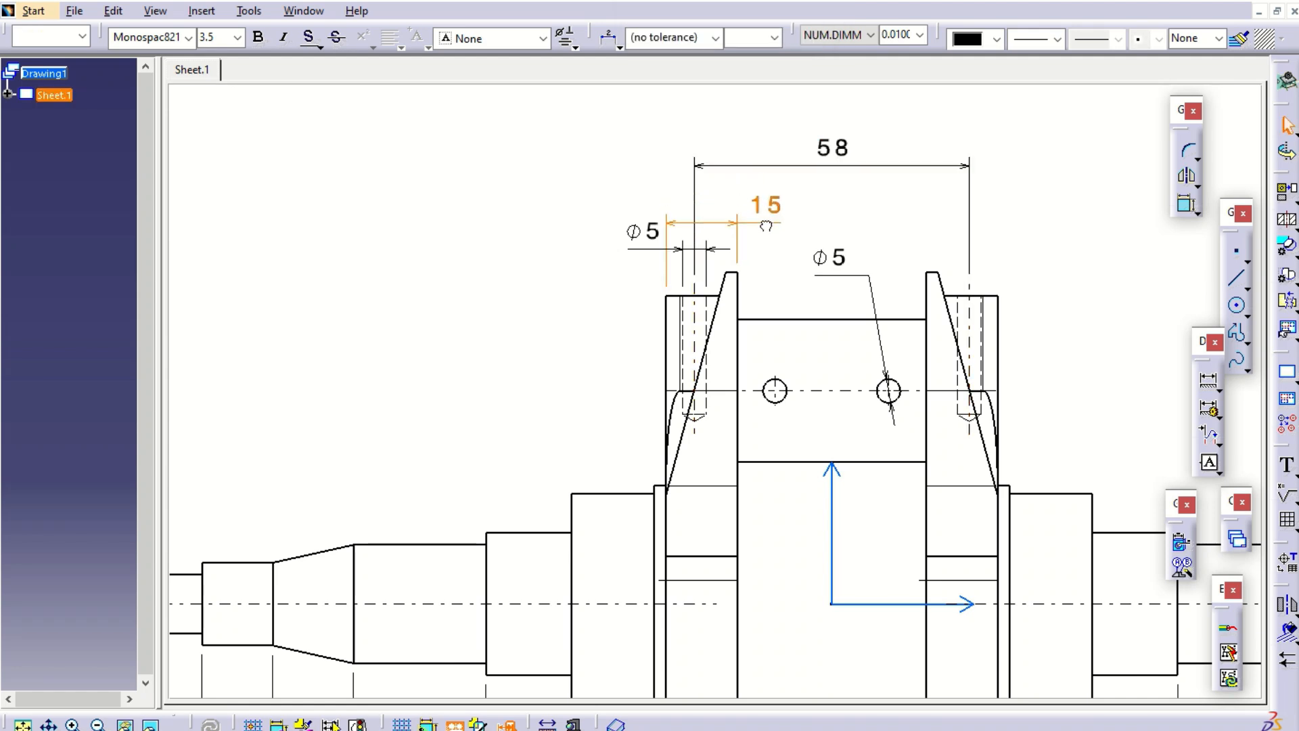
Dimension the centre-to-centre distance between the two crankpin holes, above the crankpin.
click(1211, 383)
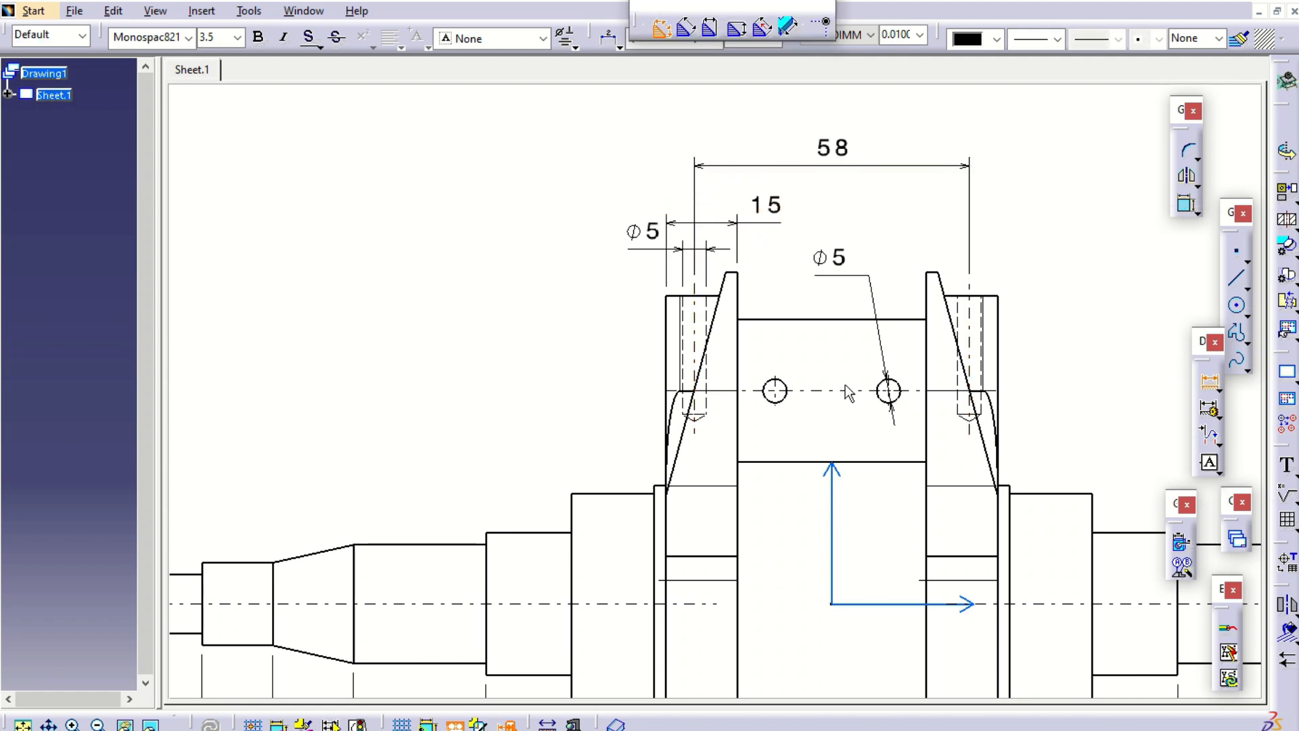
click(778, 390)
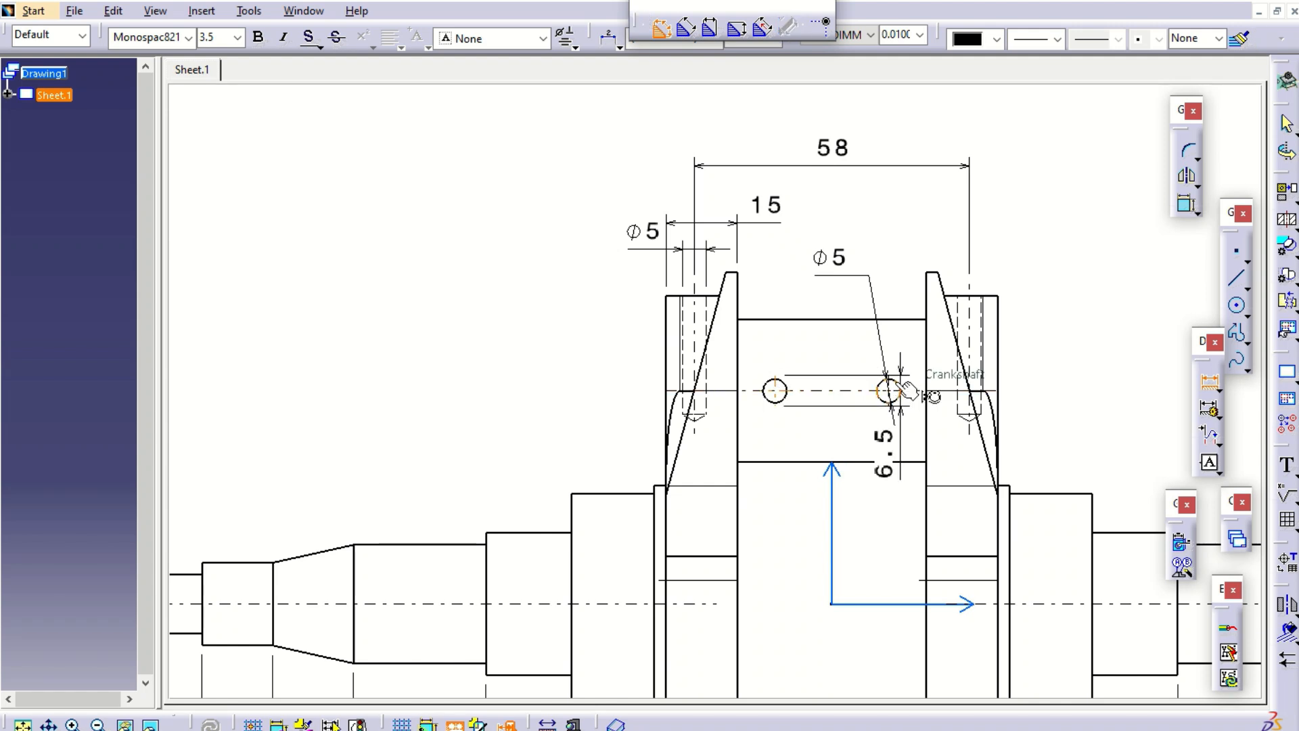
click(891, 391)
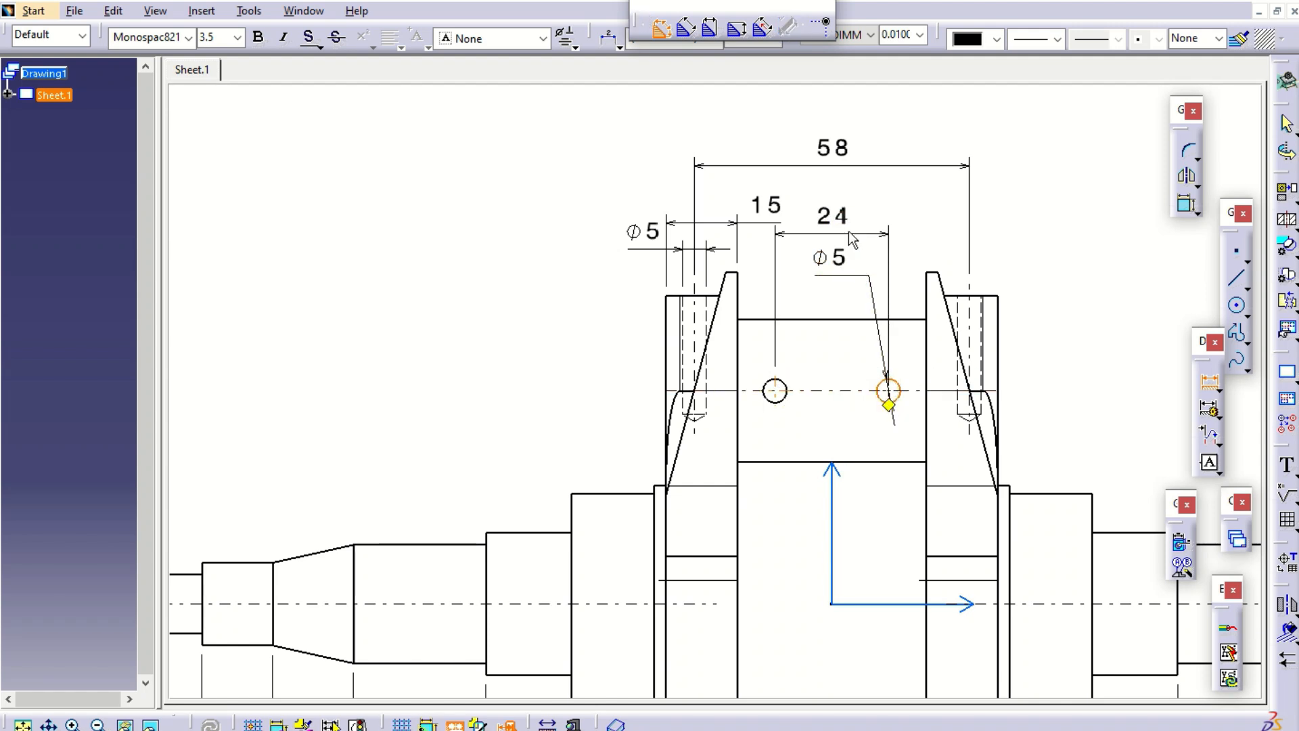
click(848, 232)
Dimension the horizontal length from the start of the splines to the shoulder of the right end stub, placed above the shaft.
mouse_move(872, 324)
middle_down()
mouse_move(868, 284)
mouse_move(864, 430)
middle_up()
mouse_move(960, 406)
middle_down()
mouse_move(844, 363)
mouse_move(874, 289)
middle_up()
mouse_move(1001, 369)
middle_down()
mouse_move(893, 320)
mouse_move(933, 238)
middle_up()
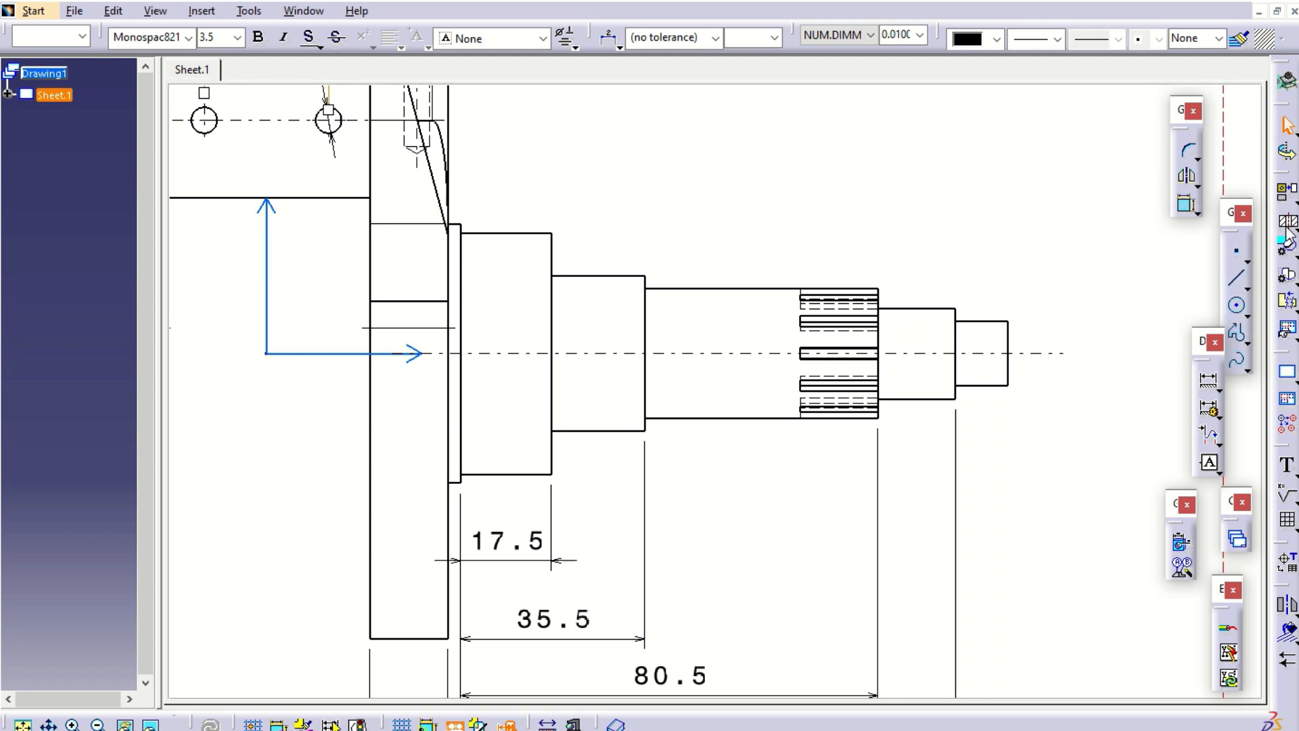
click(1209, 381)
click(1214, 391)
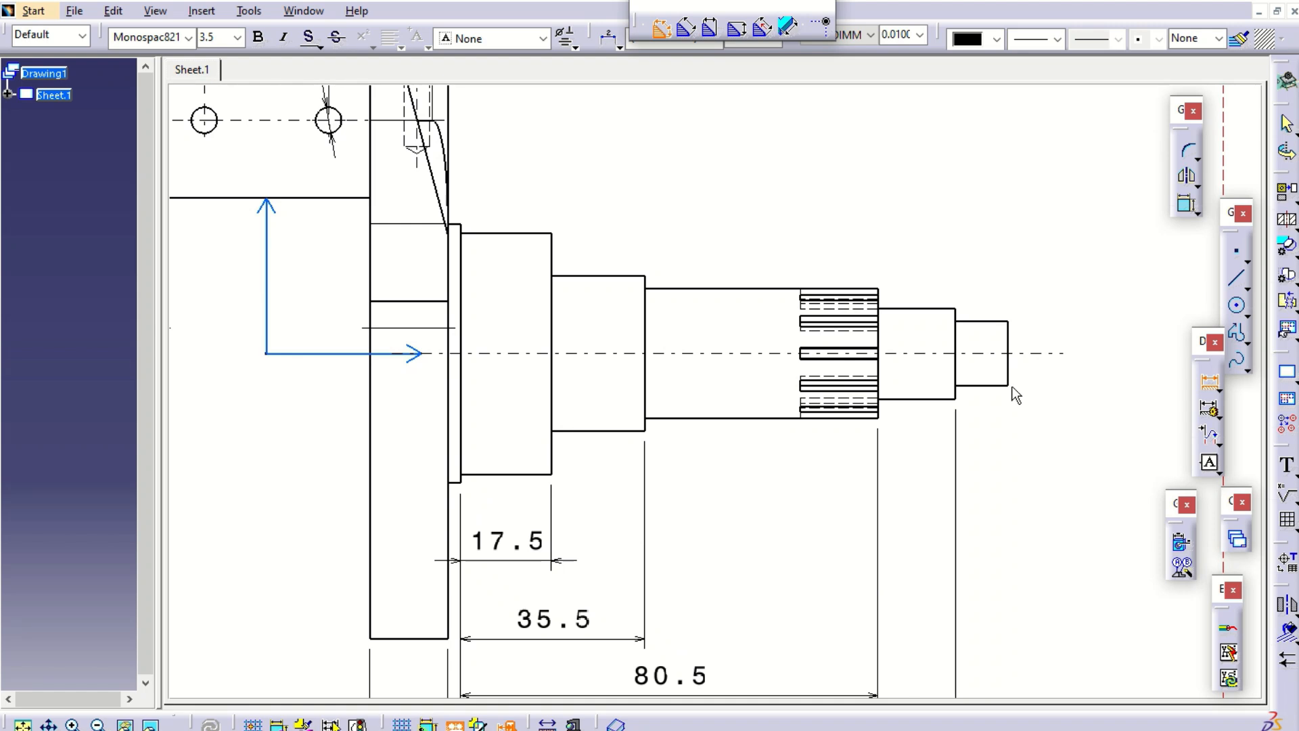
click(956, 394)
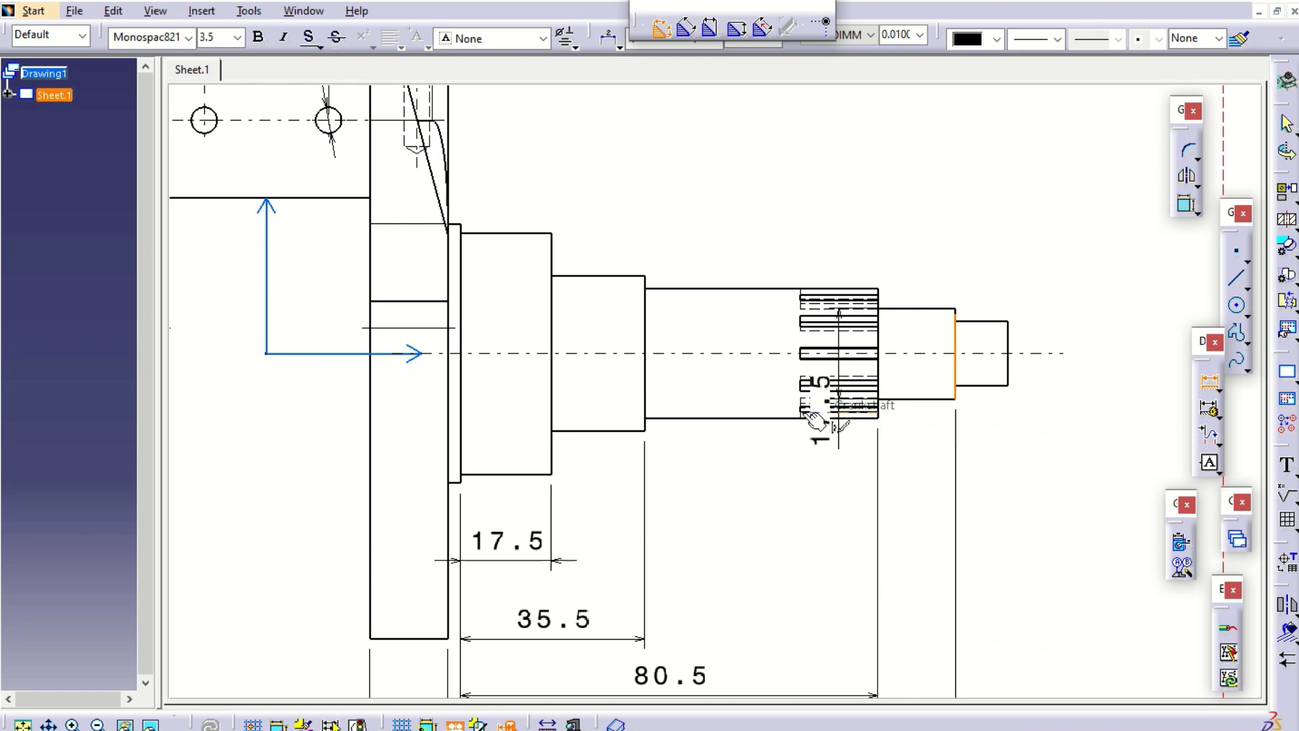
mouse_move(827, 383)
middle_down()
mouse_move(908, 368)
mouse_move(961, 275)
middle_up()
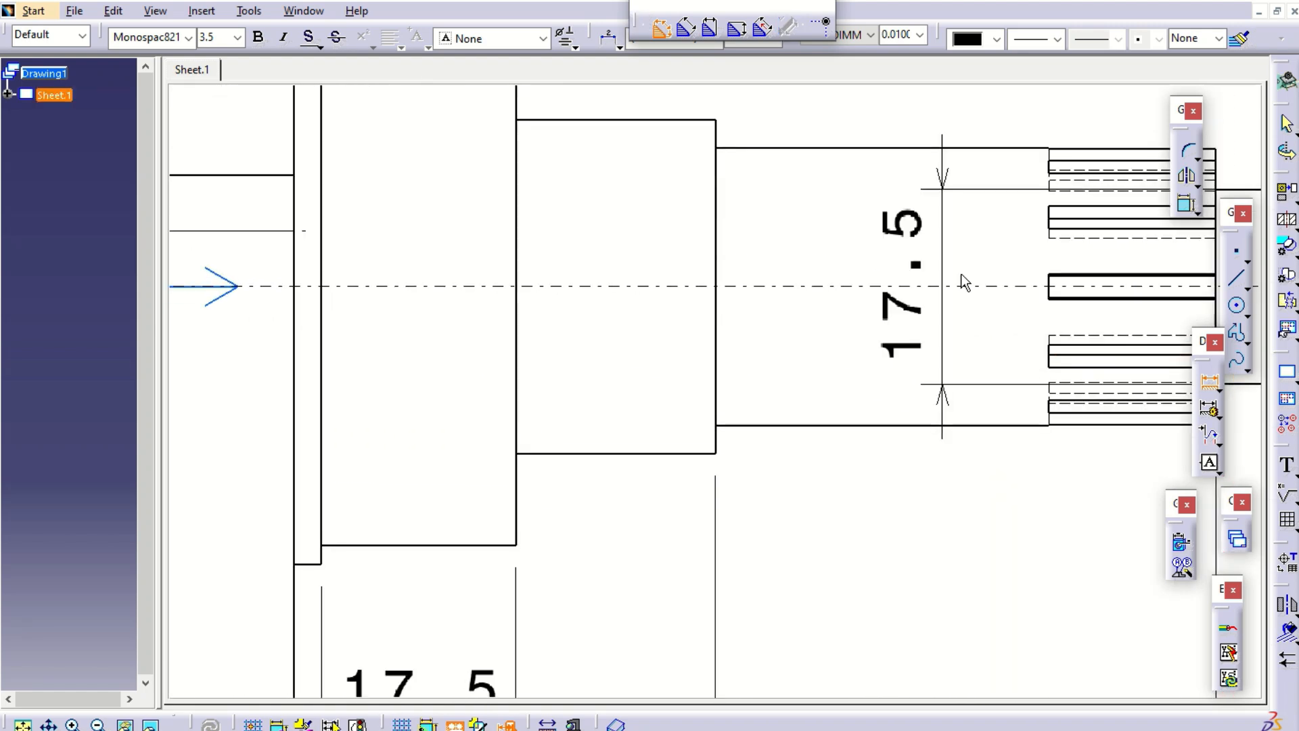
click(1058, 288)
middle_drag(1028, 440, 968, 588)
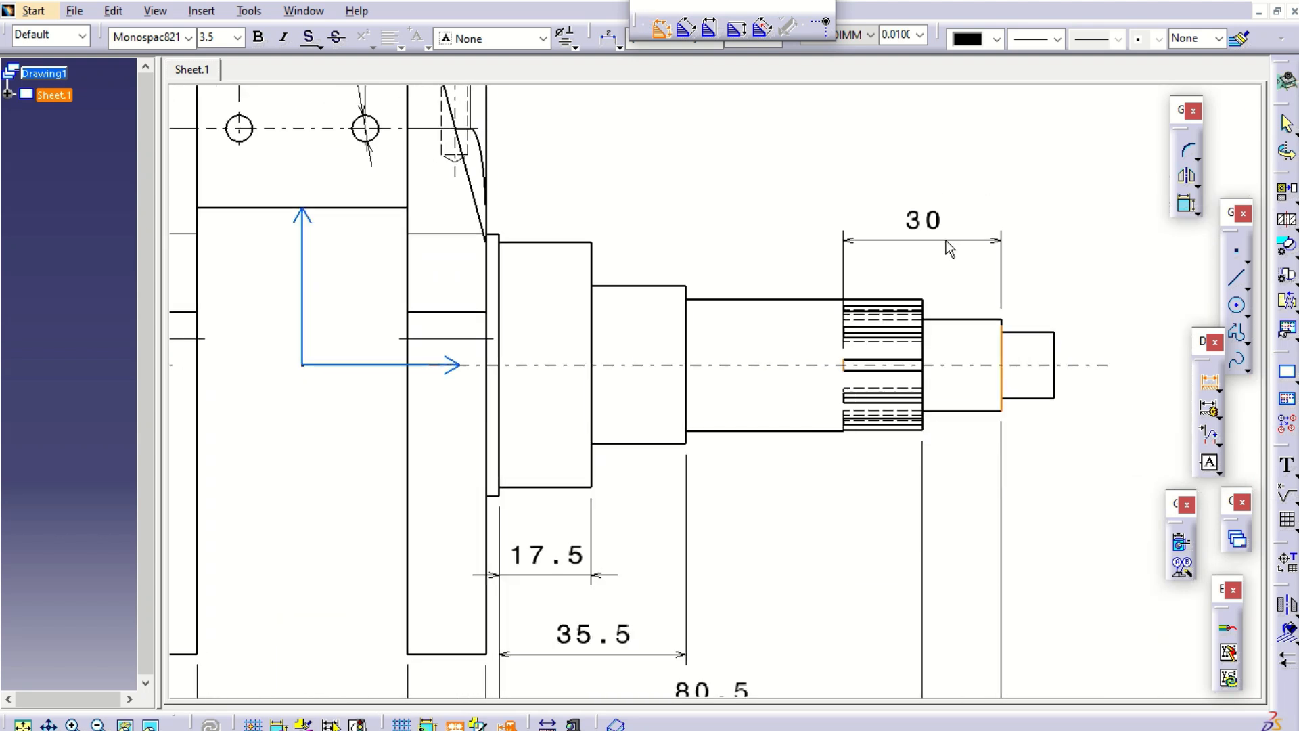
click(948, 247)
middle_drag(942, 355, 937, 444)
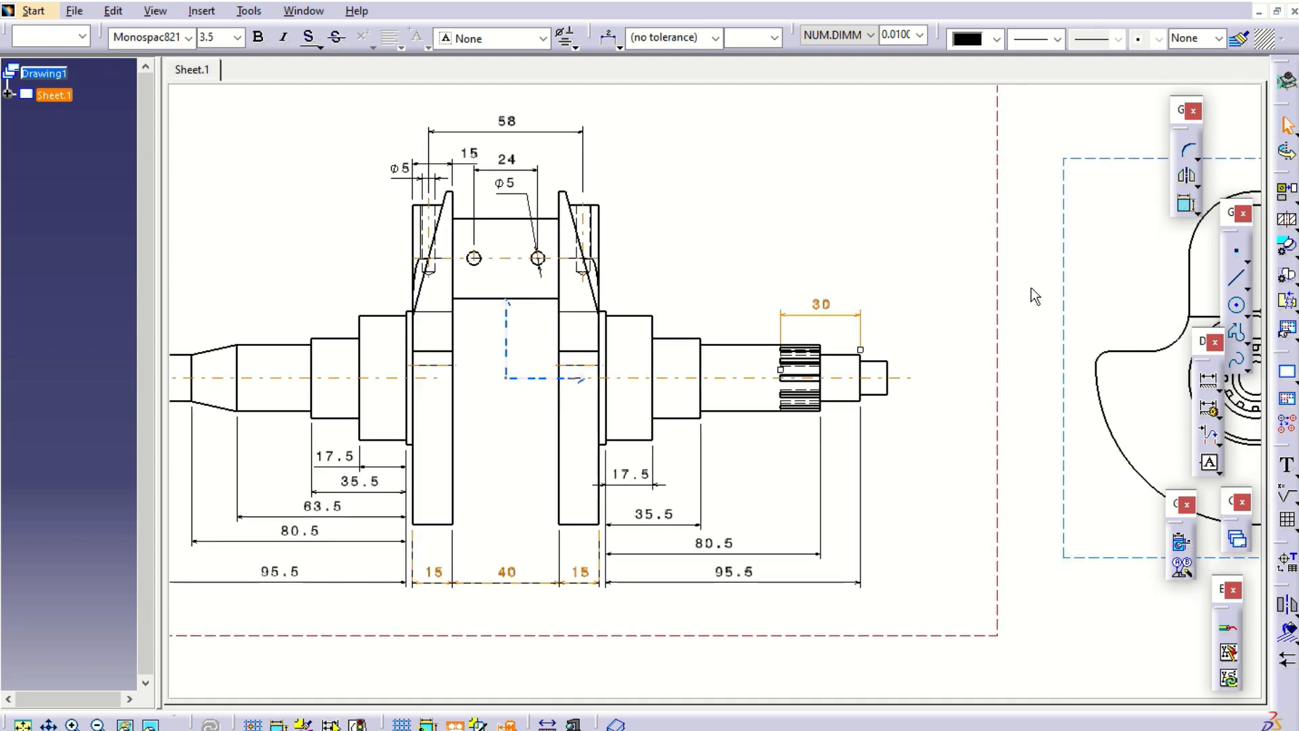
Dimension the crankshaft's overall length between its two end faces, placed above all other dimensions of the front view.
click(1210, 383)
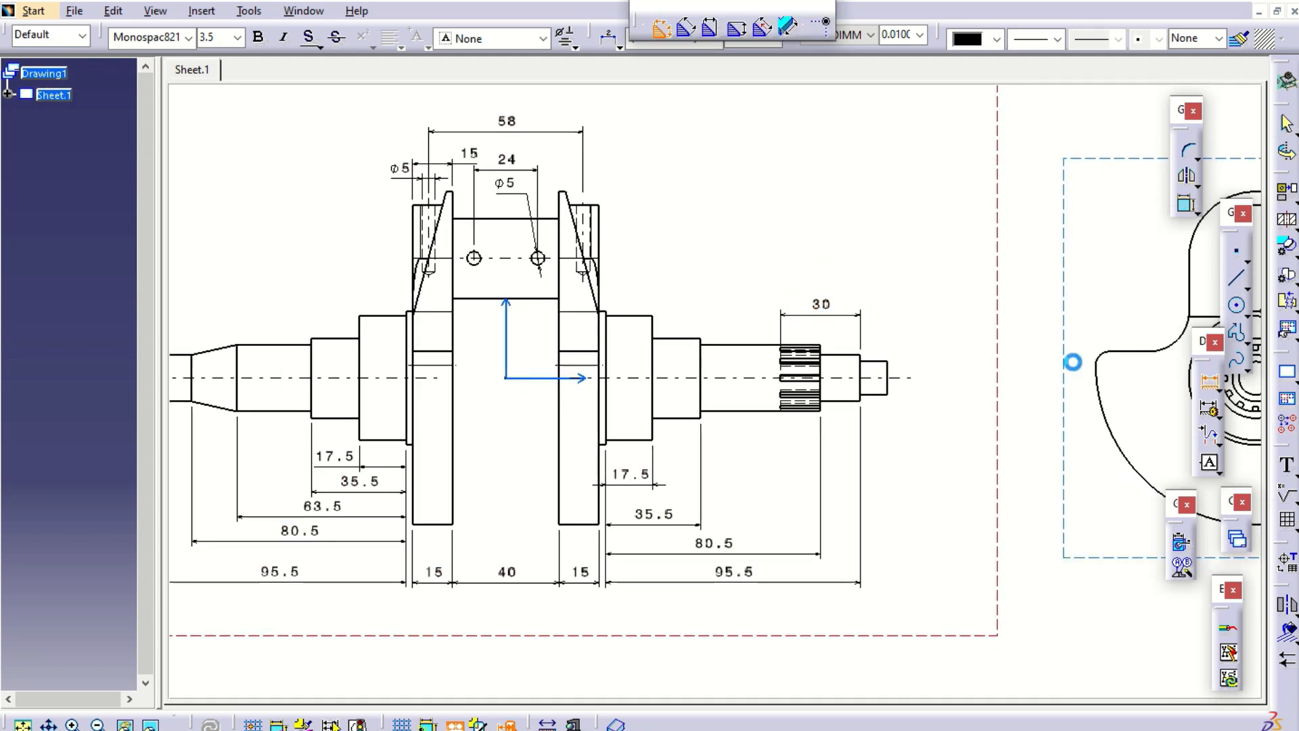
click(887, 379)
middle_drag(978, 420, 1037, 490)
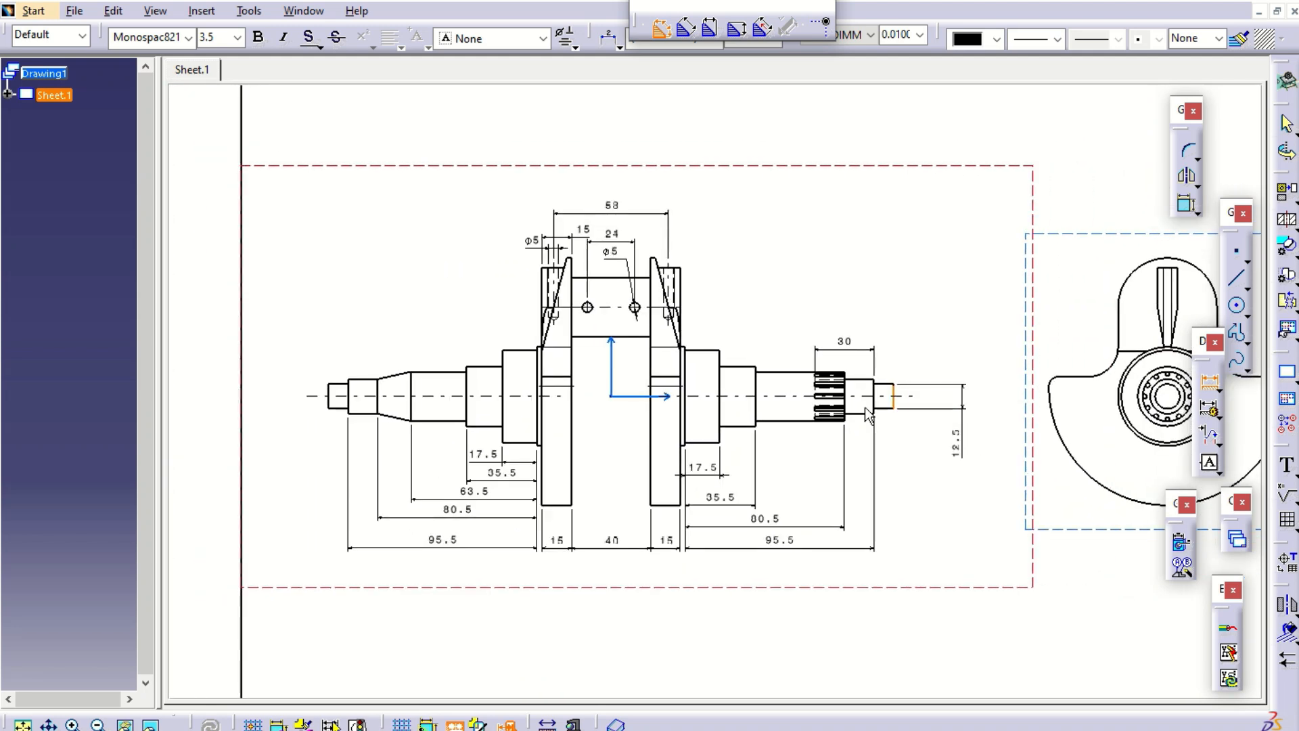
click(328, 391)
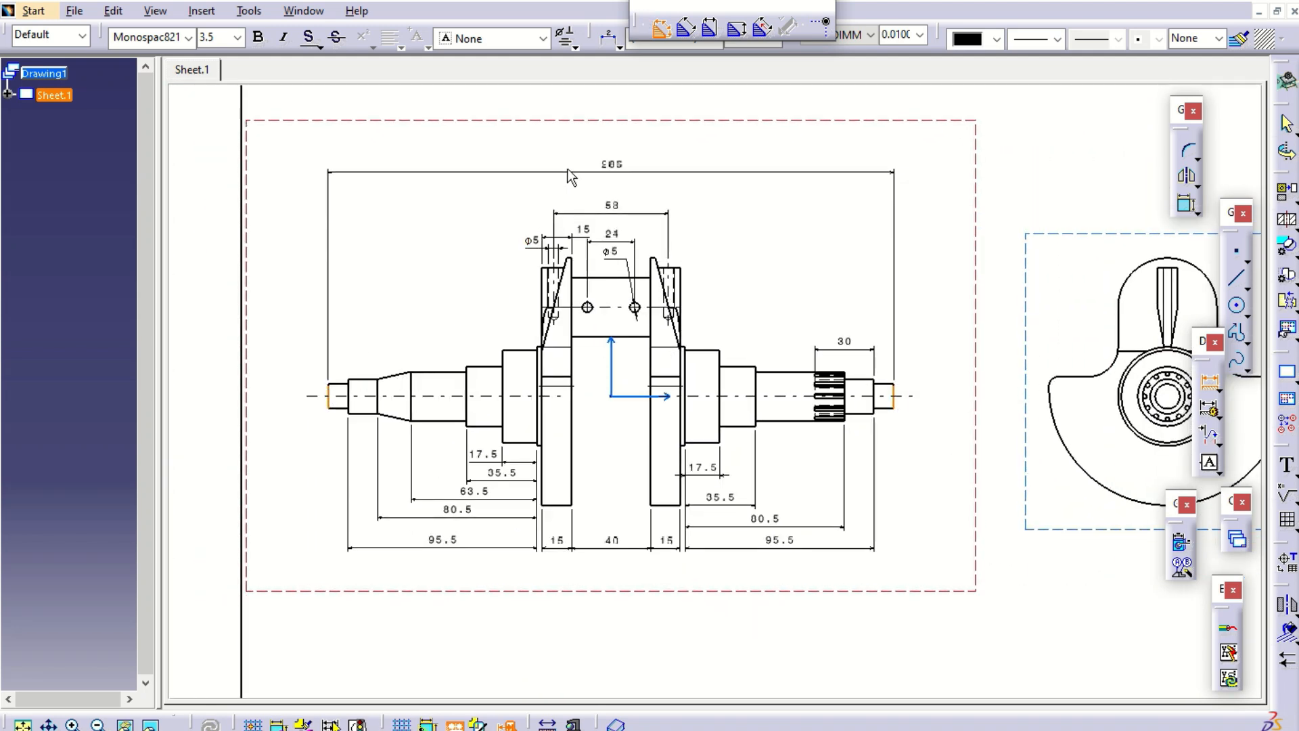
click(617, 158)
Add a diameter dimension to the smallest stub at the left end of the shaft, placed outside the end face.
mouse_move(618, 157)
ctrl+middle_down()
mouse_move(648, 336)
mouse_move(646, 430)
ctrl+middle_up()
mouse_move(592, 483)
middle_down()
mouse_move(655, 401)
mouse_move(806, 263)
mouse_move(832, 196)
middle_up()
middle_drag(649, 325, 668, 274)
mouse_move(563, 369)
middle_down()
mouse_move(1021, 261)
mouse_move(683, 343)
middle_up()
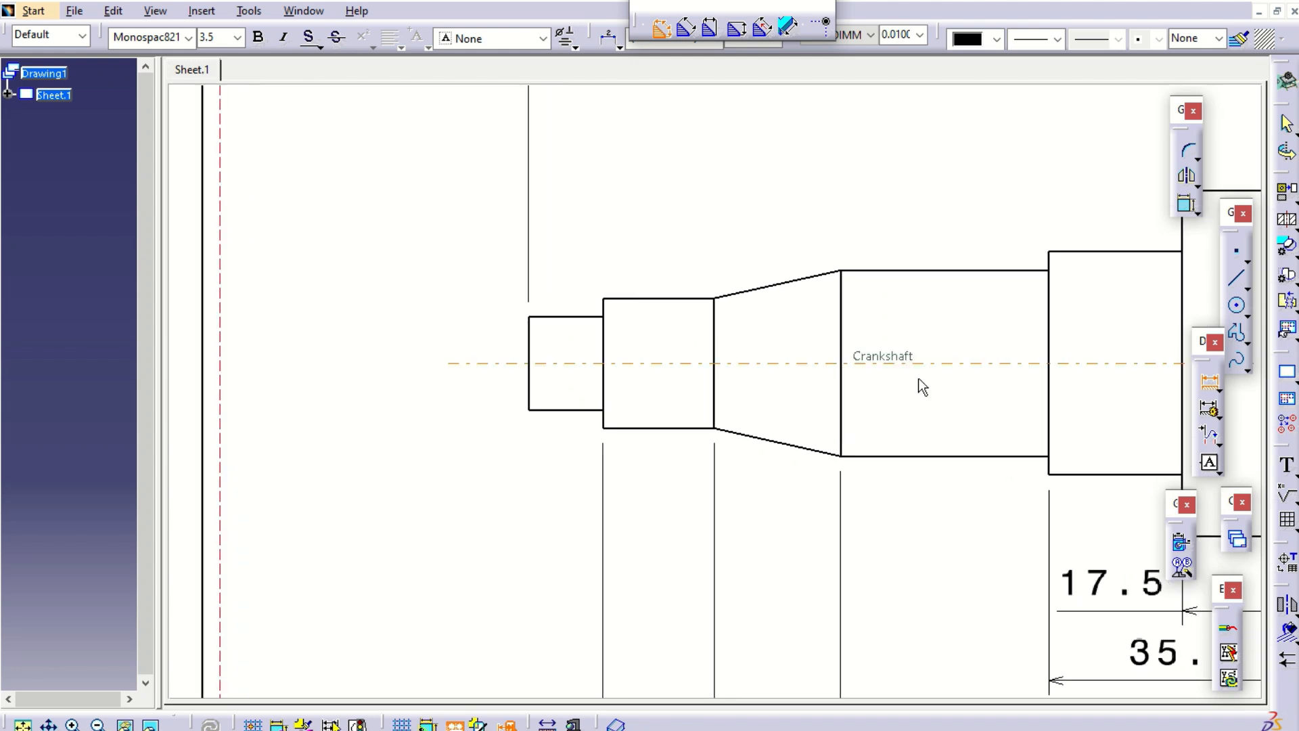
click(1220, 390)
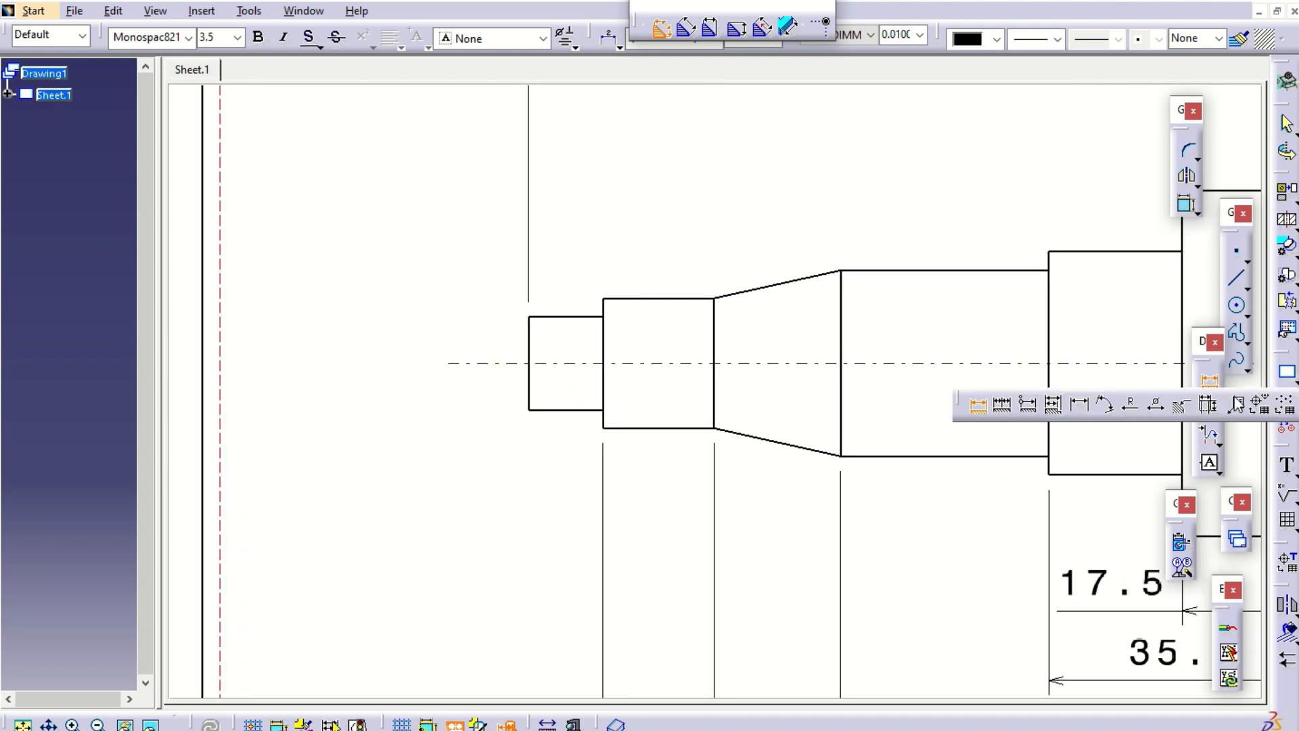
click(1155, 403)
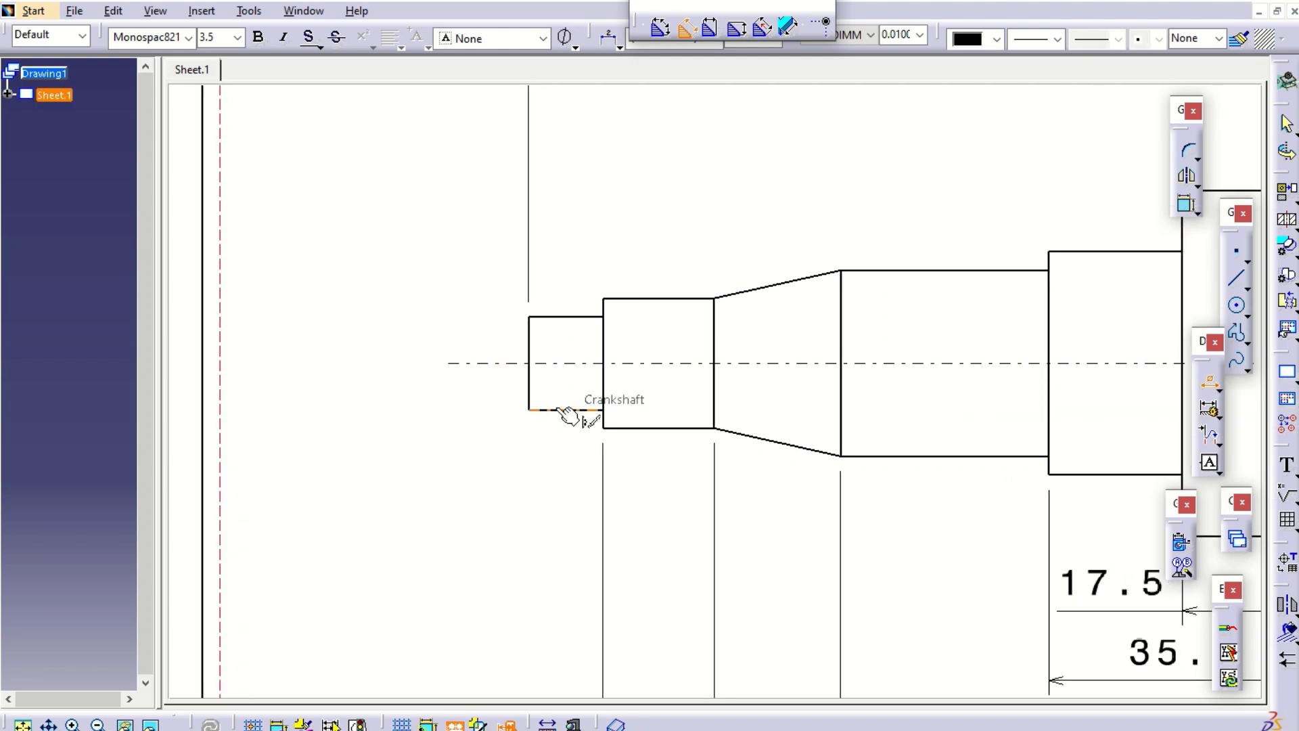
click(568, 410)
click(568, 317)
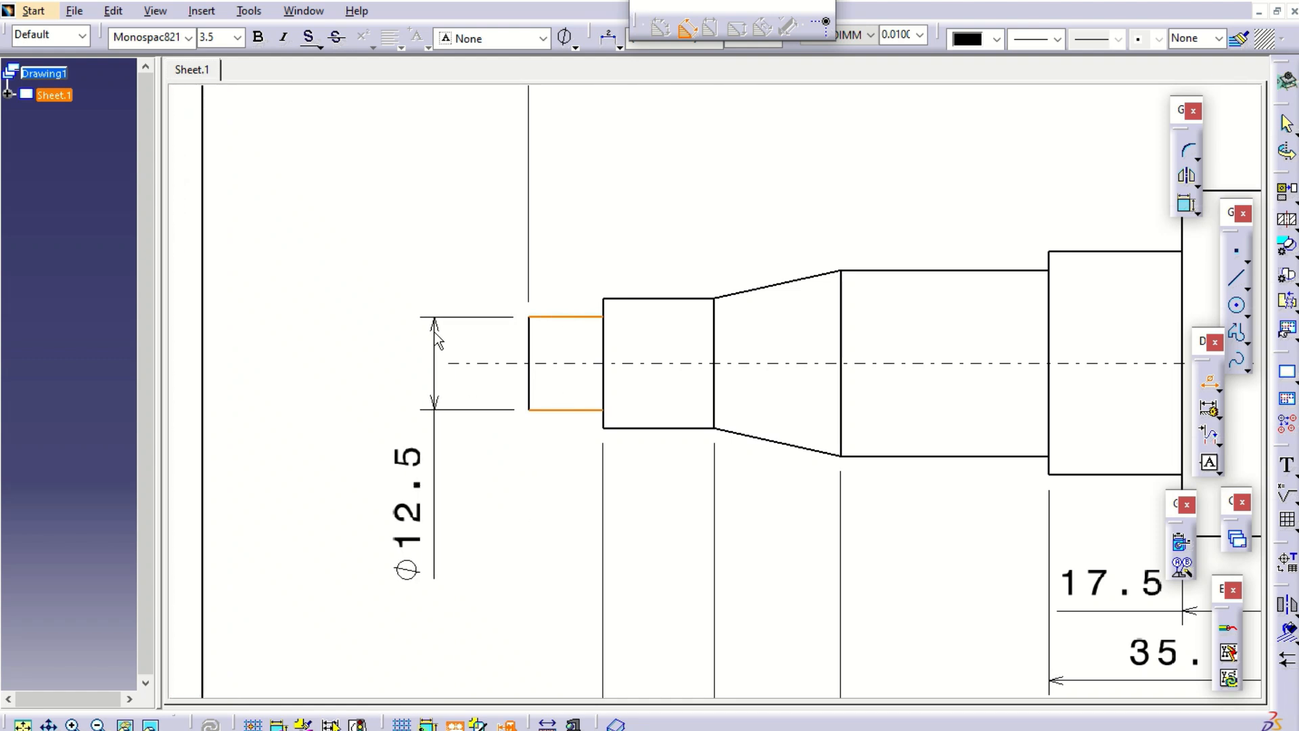
click(427, 332)
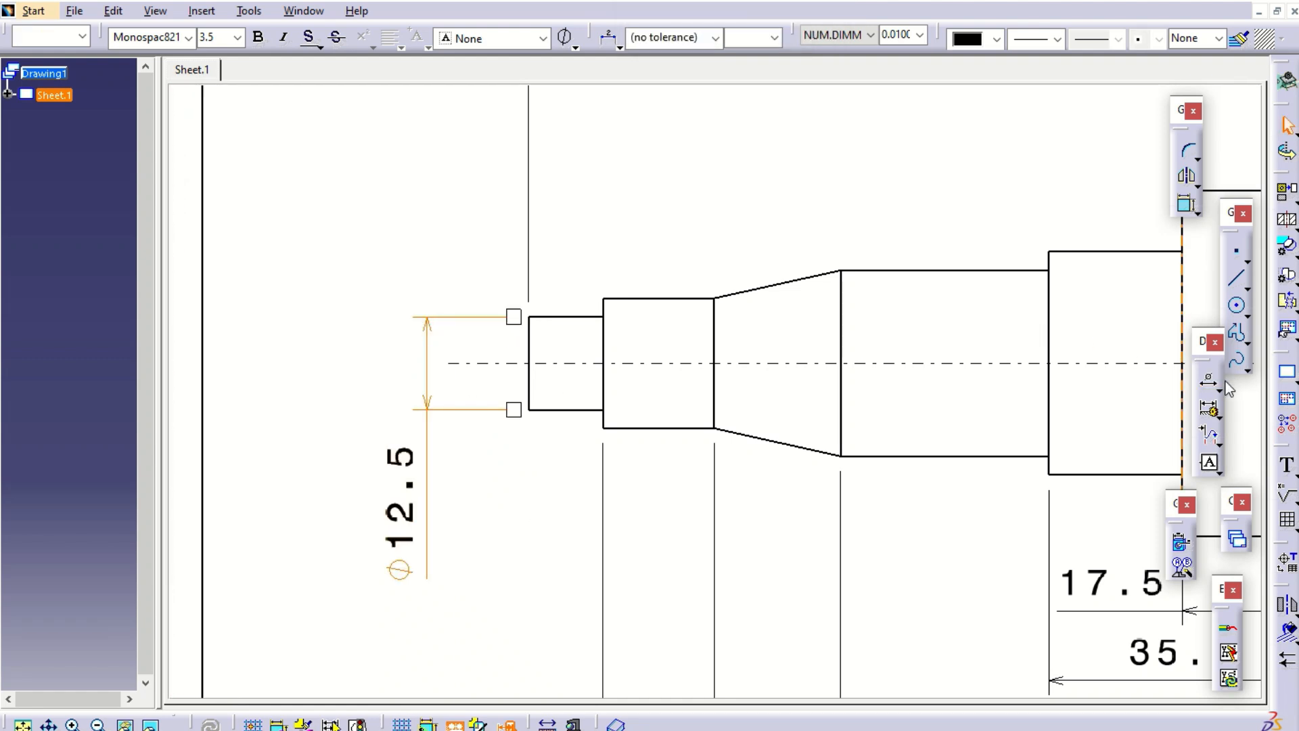
Add a diameter dimension to the cylindrical section next to the left end stub.
click(1209, 380)
click(695, 434)
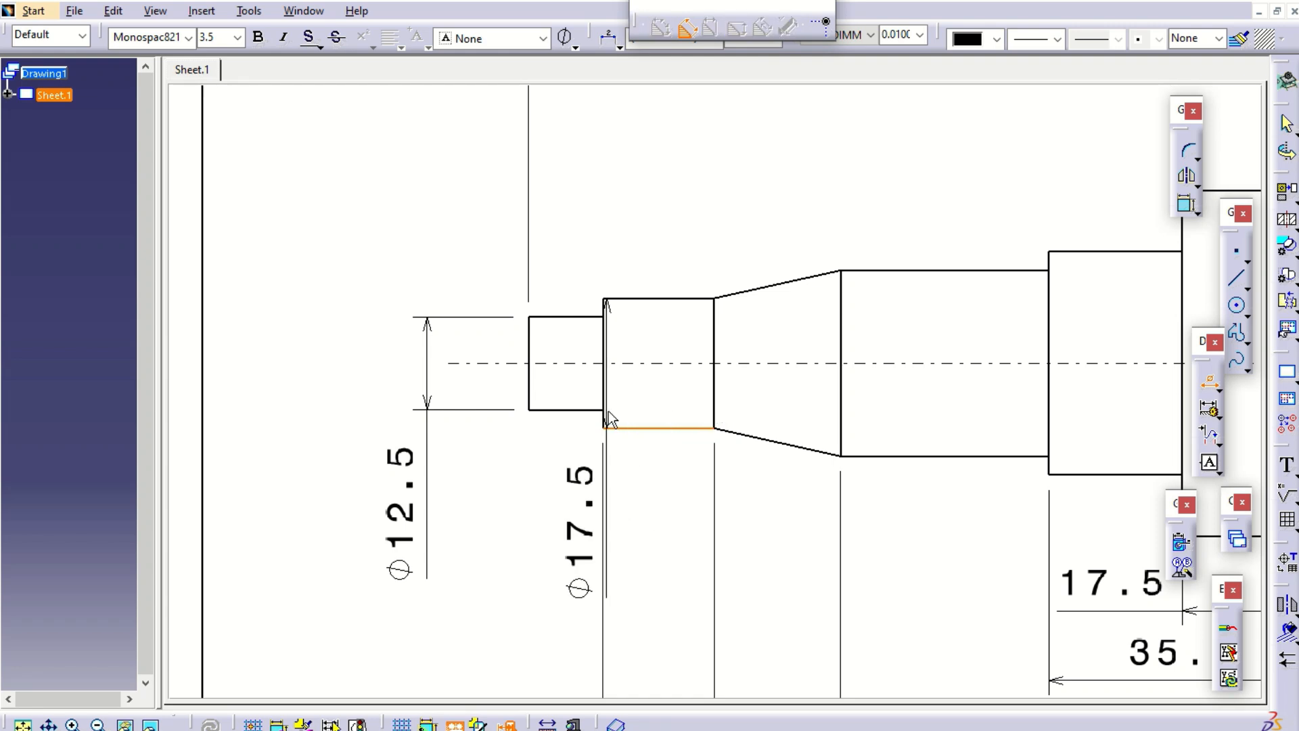
click(492, 328)
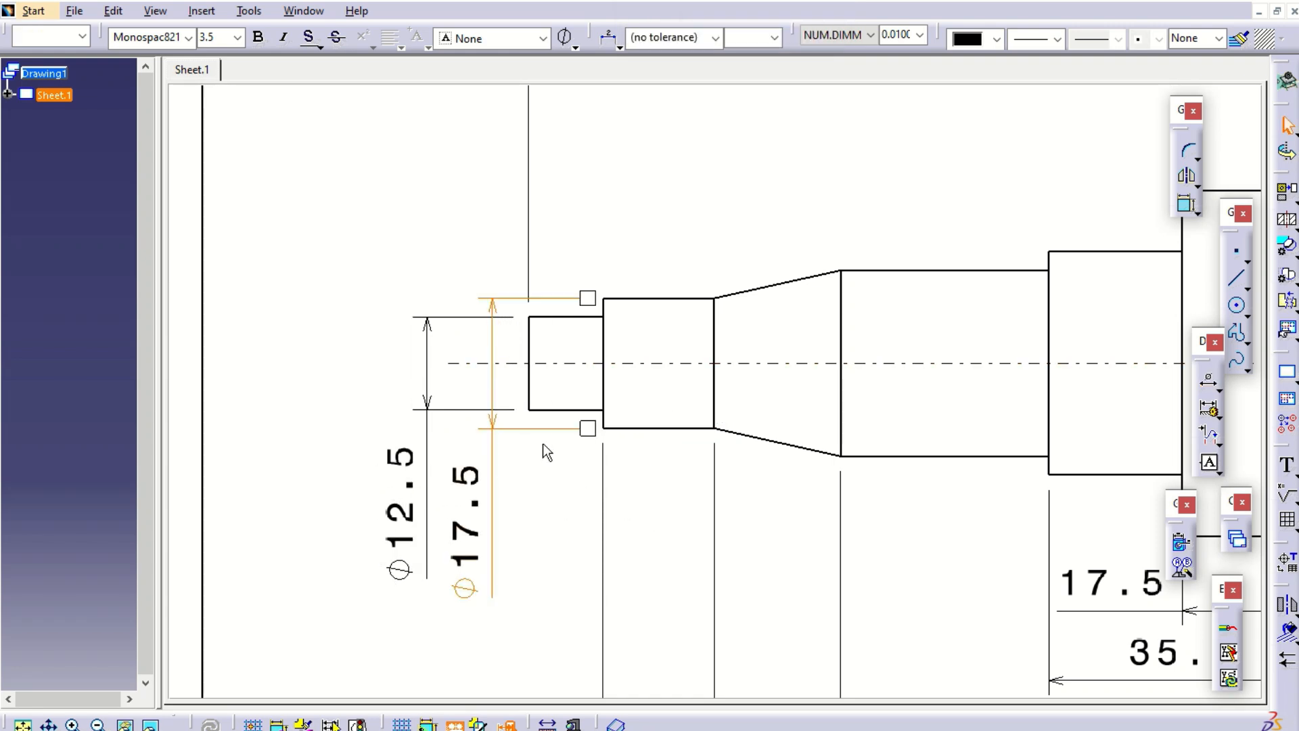
Rearrange the two left-end diameter dimensions, with the stub's nearer the shaft and its text above, and the larger one outside with text below.
scroll(544, 447, down, 3)
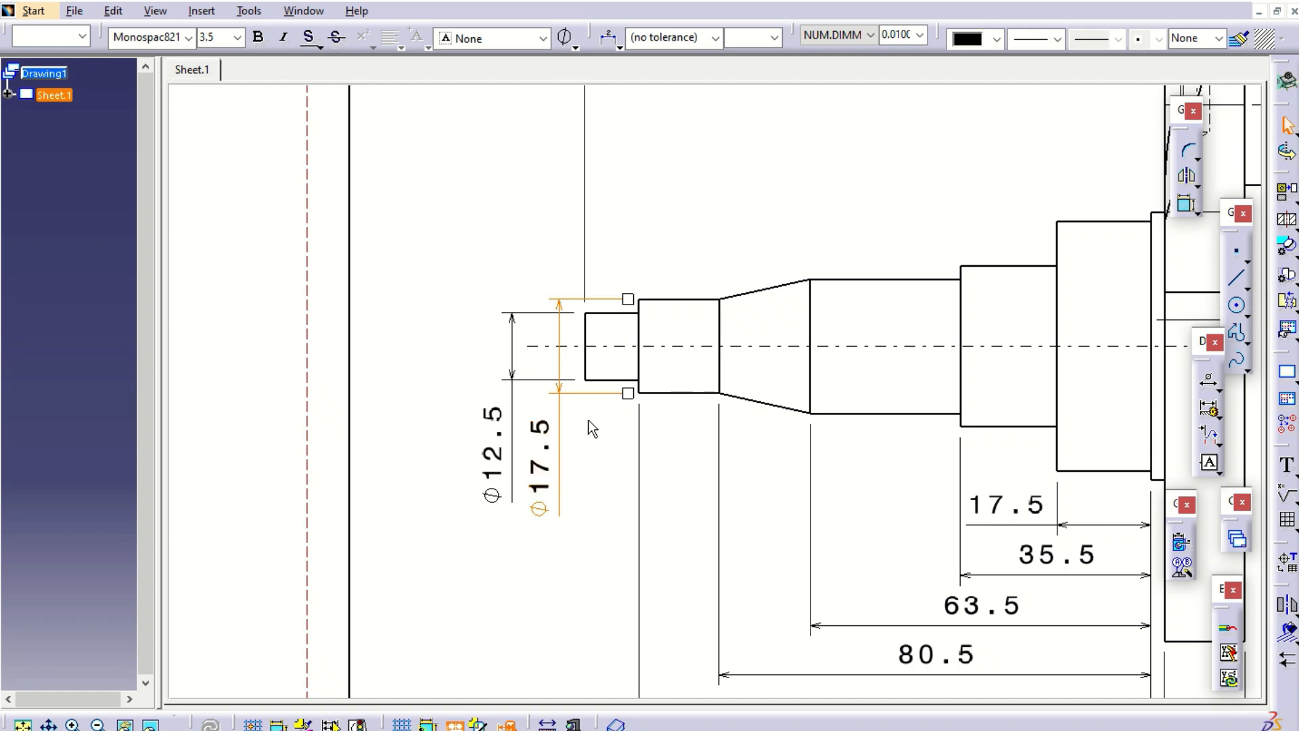
drag(558, 391, 561, 232)
click(449, 435)
drag(440, 389, 509, 394)
click(575, 493)
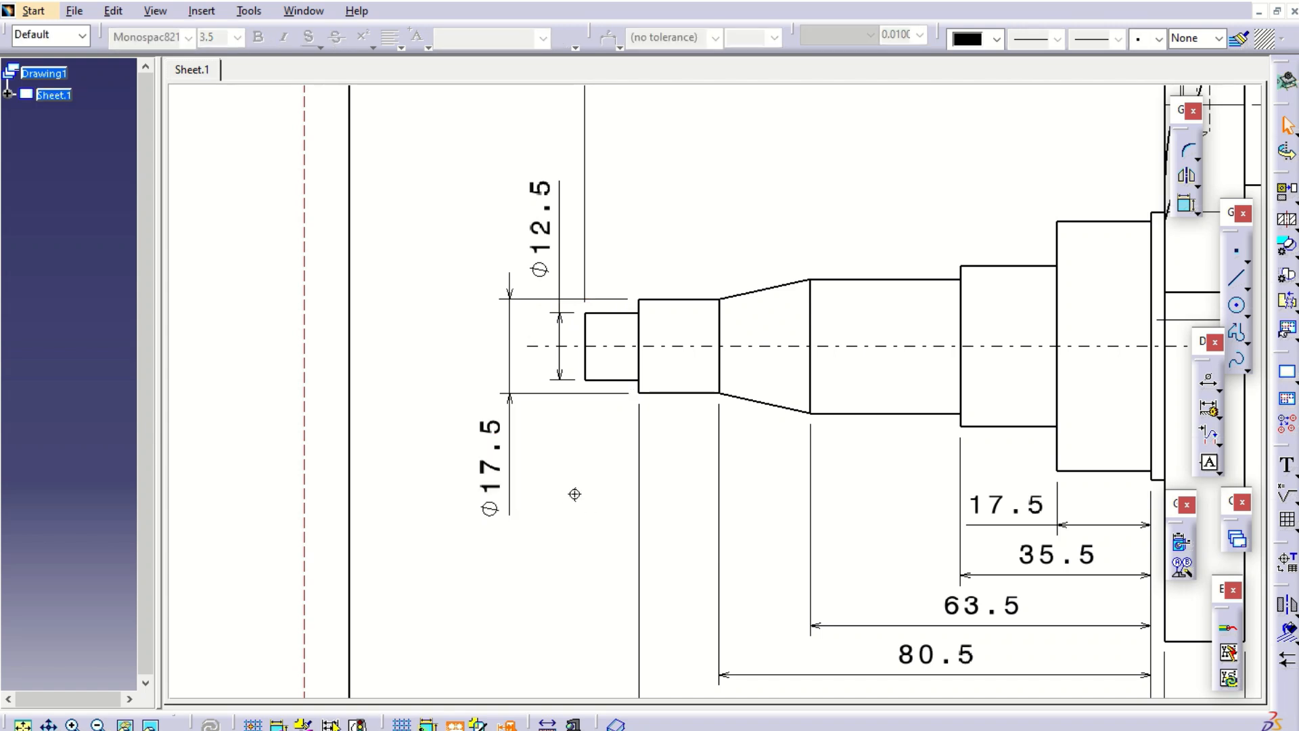
Add a diameter dimension to the right shaft section just before the splines, with its text above the shaft.
middle_drag(574, 494, 568, 589)
mouse_move(906, 493)
middle_down()
mouse_move(609, 513)
mouse_move(471, 503)
mouse_move(771, 488)
mouse_move(658, 501)
middle_up()
click(1209, 381)
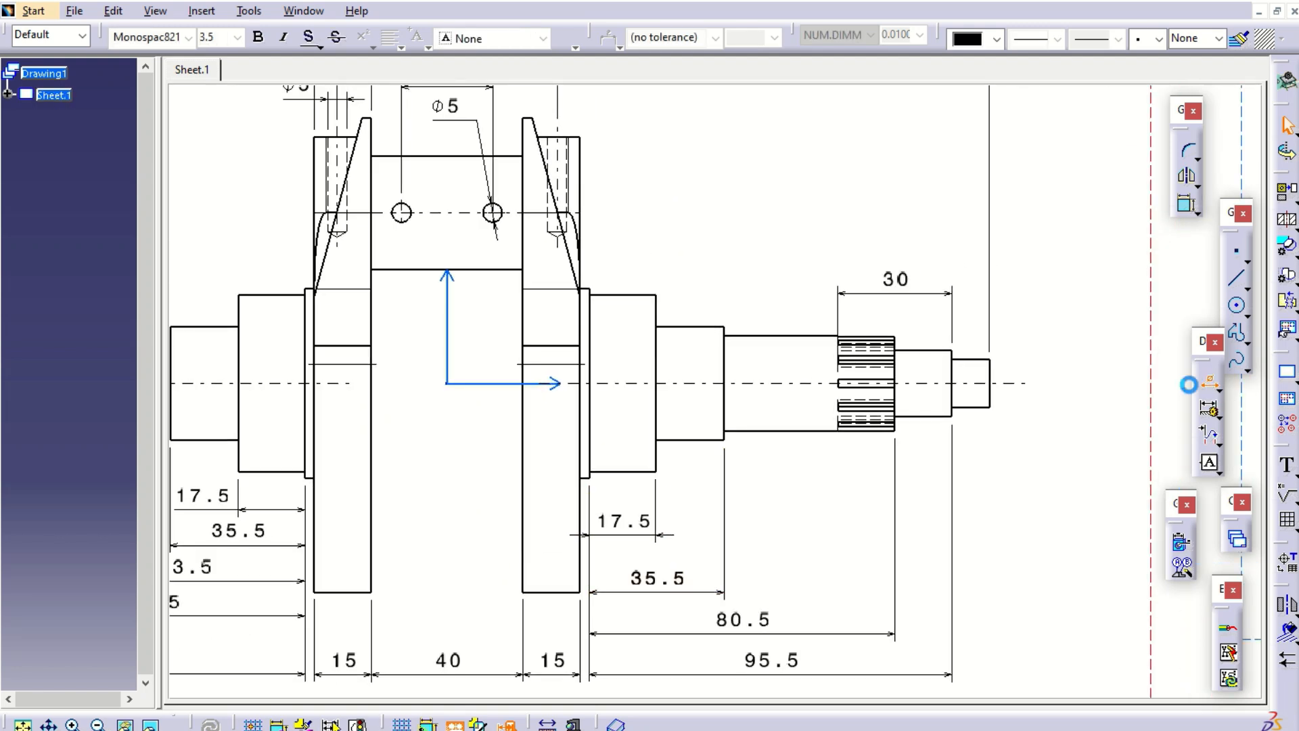
click(812, 336)
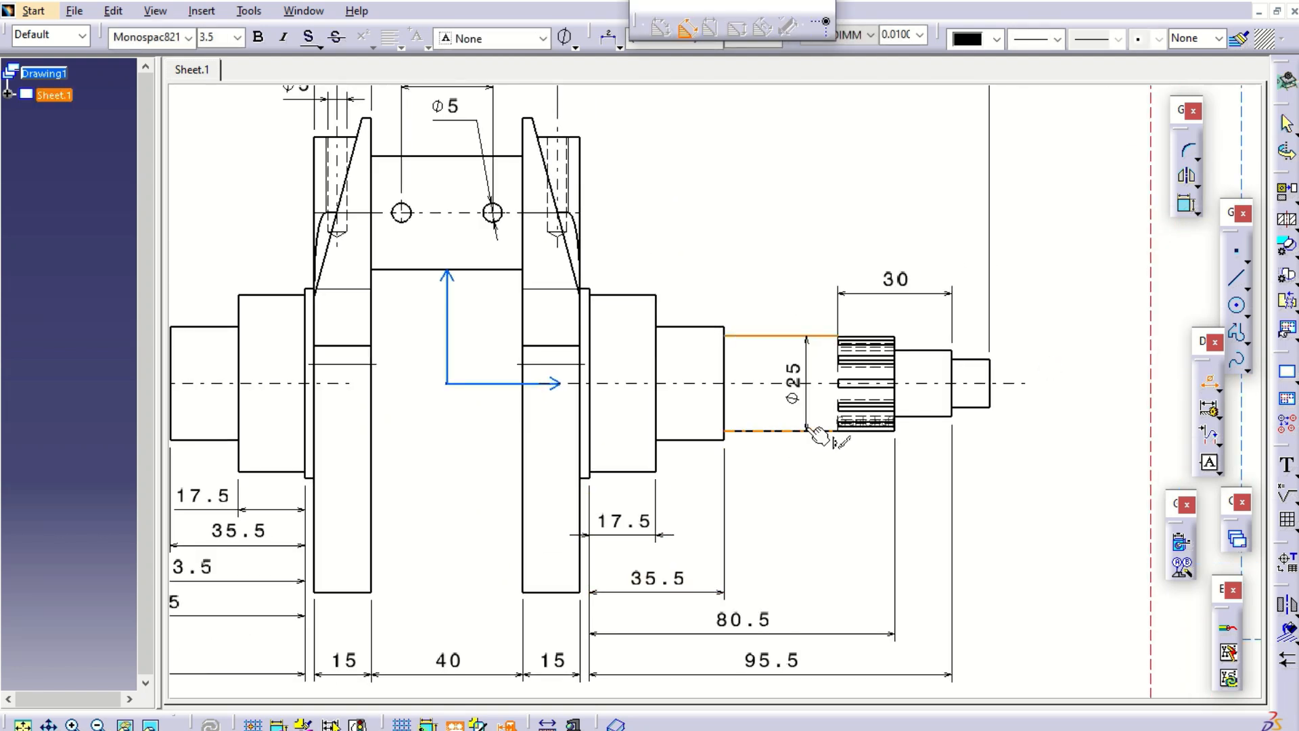
click(812, 298)
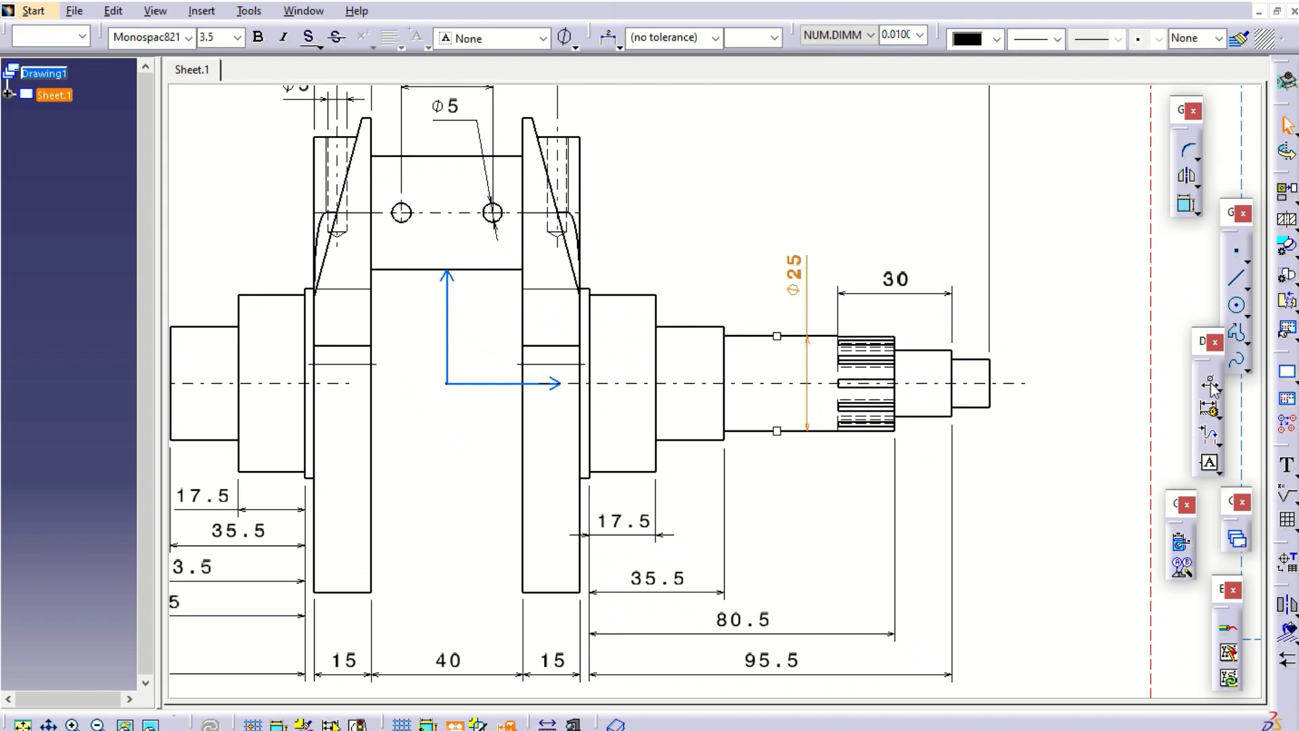
Add diameter dimensions to the two stepped journals between the right web and the splined shaft section, with their texts above.
click(707, 327)
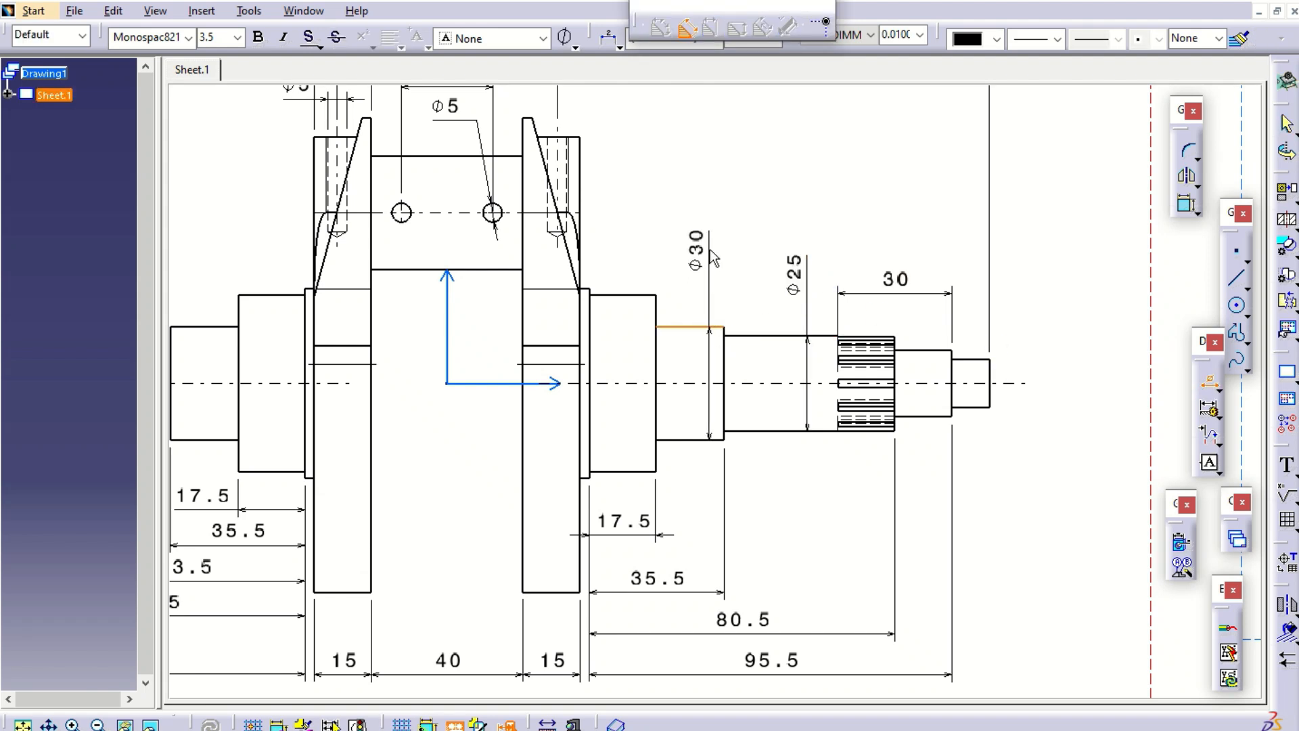
click(701, 257)
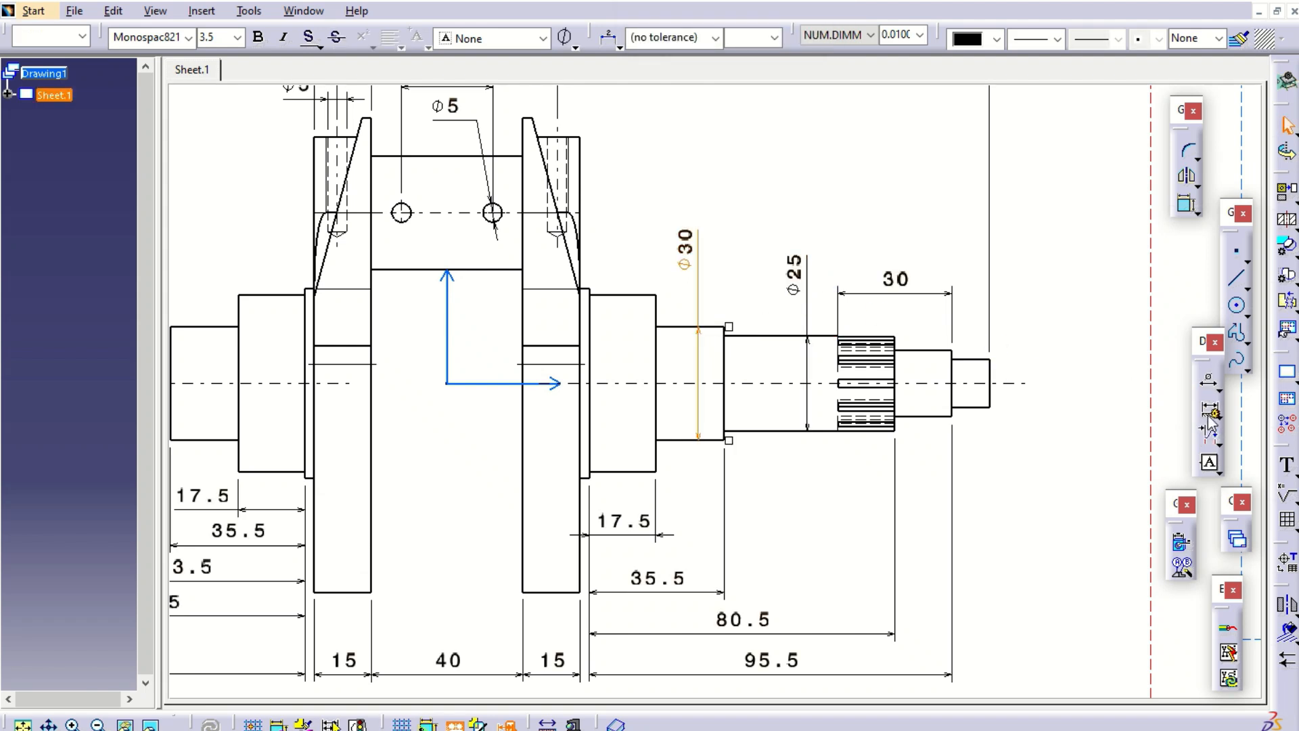
click(1209, 384)
click(630, 295)
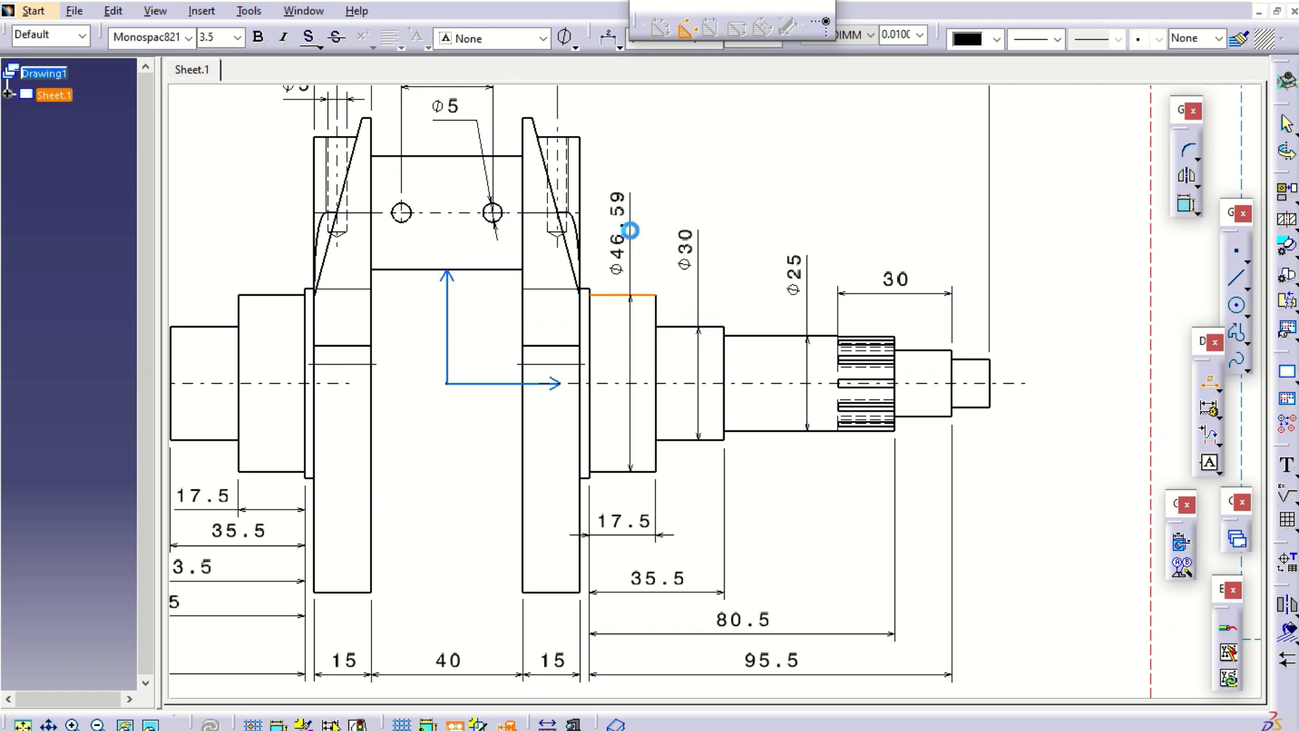
click(636, 234)
Add a diameter dimension to the smallest stub at the right end of the shaft, with its text below the axis.
mouse_move(764, 357)
middle_down()
mouse_move(841, 271)
mouse_move(884, 420)
mouse_move(879, 334)
mouse_move(900, 308)
mouse_move(921, 379)
mouse_move(842, 355)
mouse_move(849, 295)
middle_up()
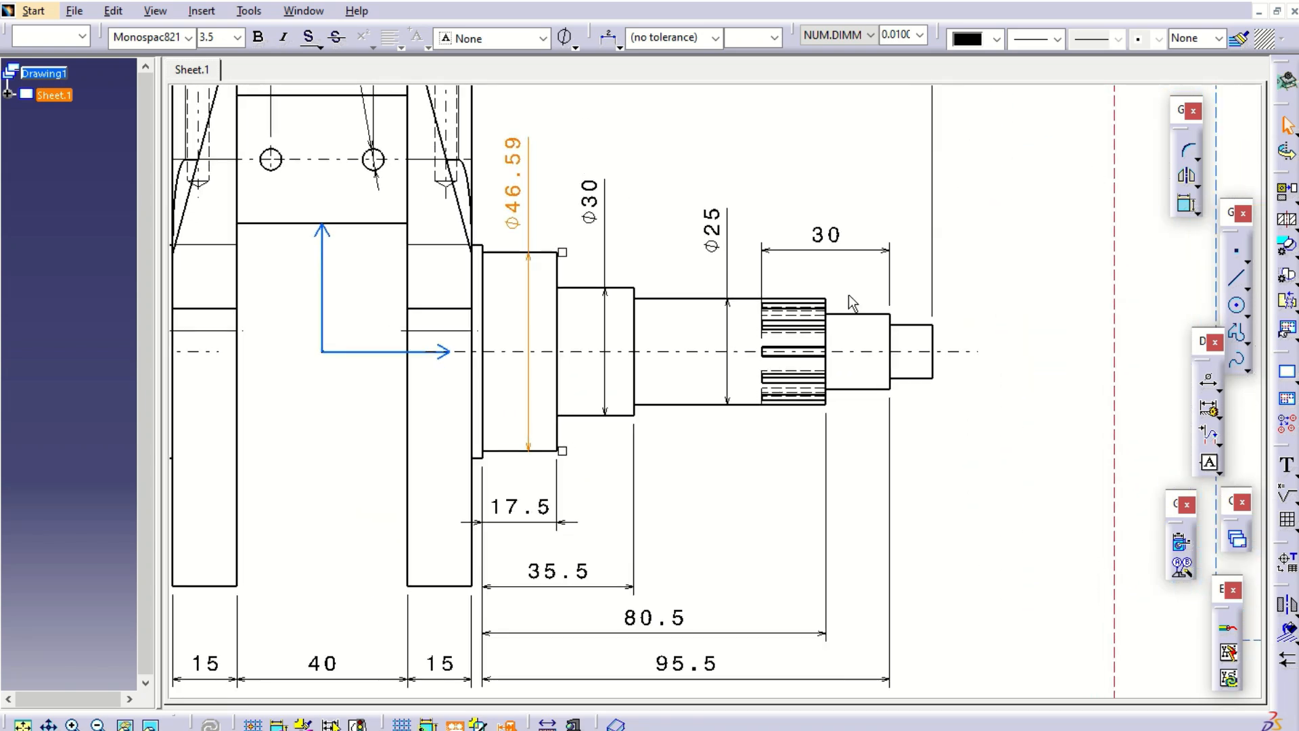
mouse_move(864, 359)
middle_down()
mouse_move(661, 354)
mouse_move(815, 303)
middle_up()
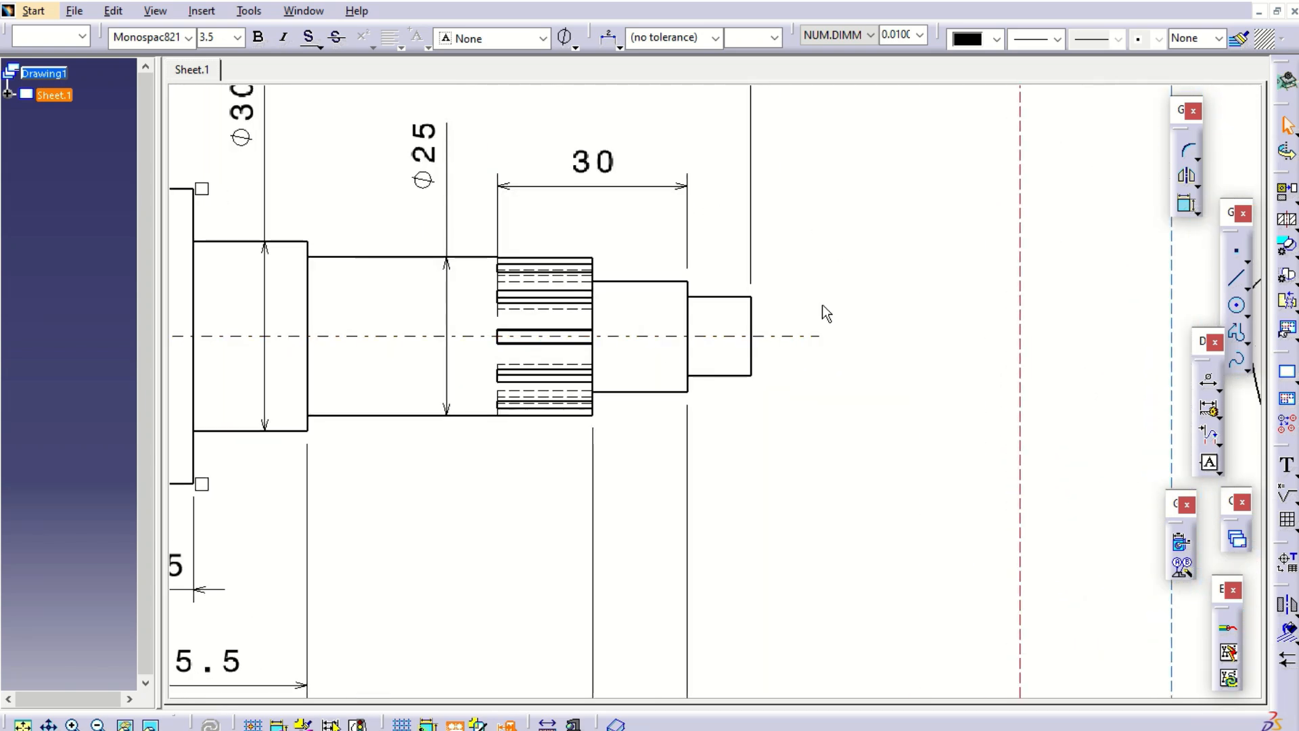
click(1208, 381)
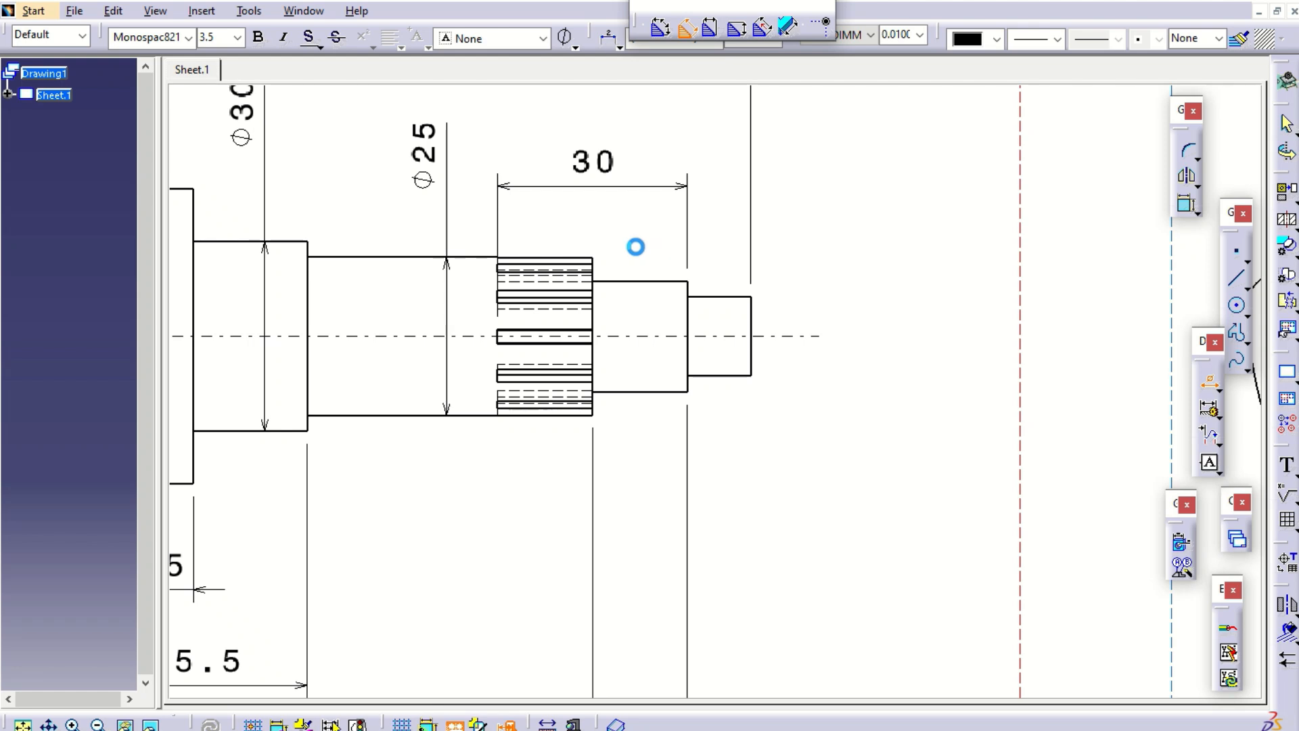
click(741, 298)
click(728, 375)
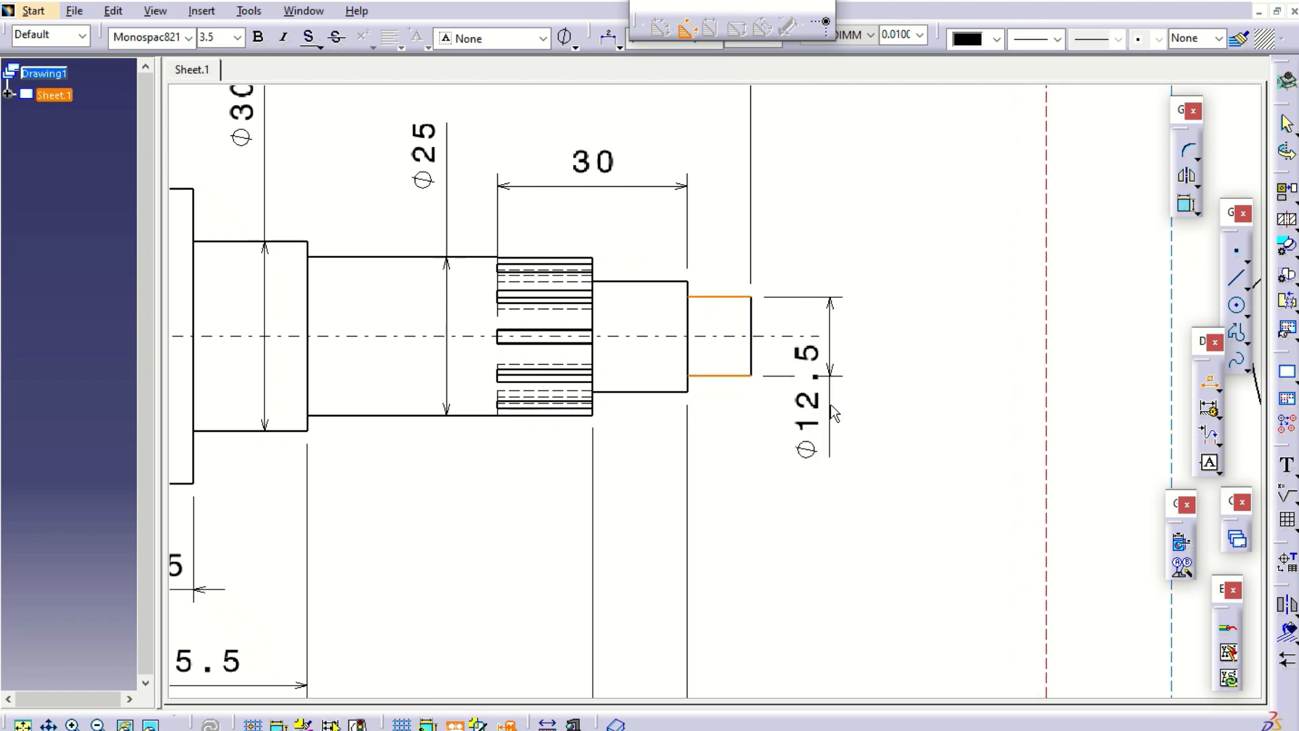
click(804, 467)
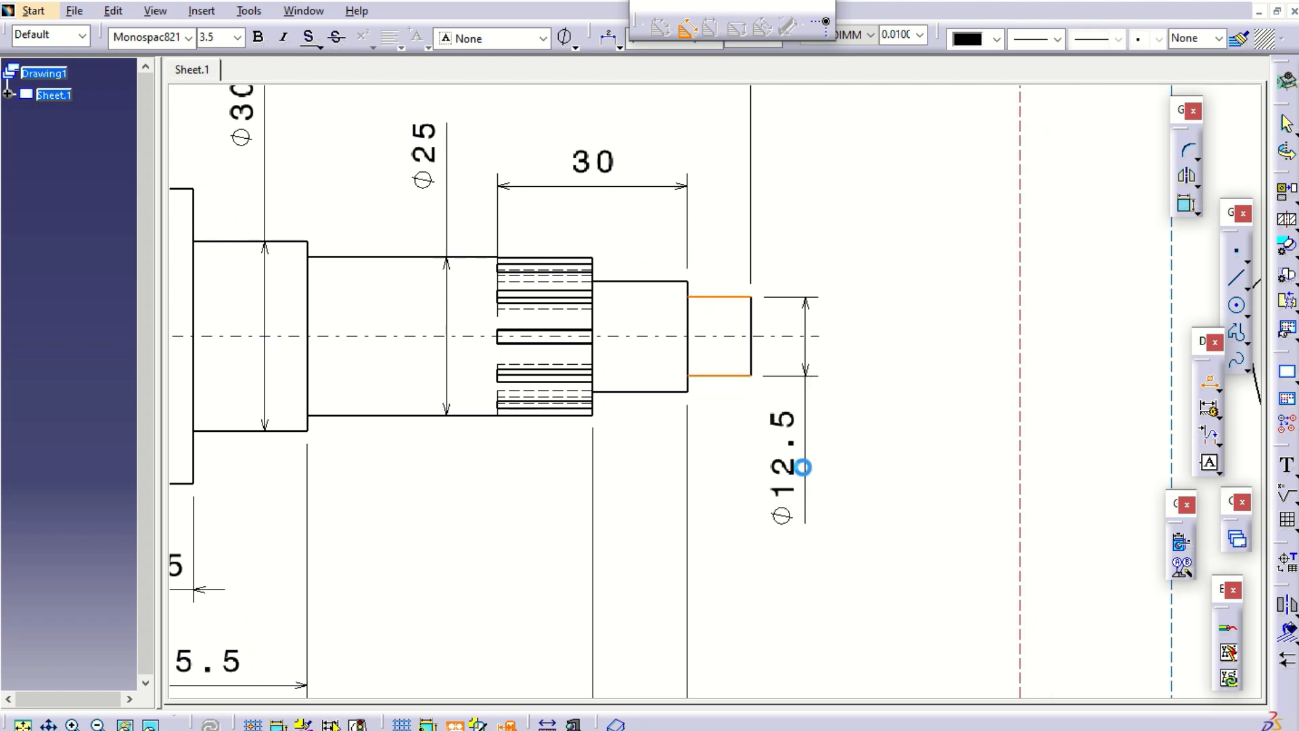
Add a diameter dimension to the section between the splines and the right end stub, placed outside the stub's diameter dimension.
click(670, 392)
click(671, 280)
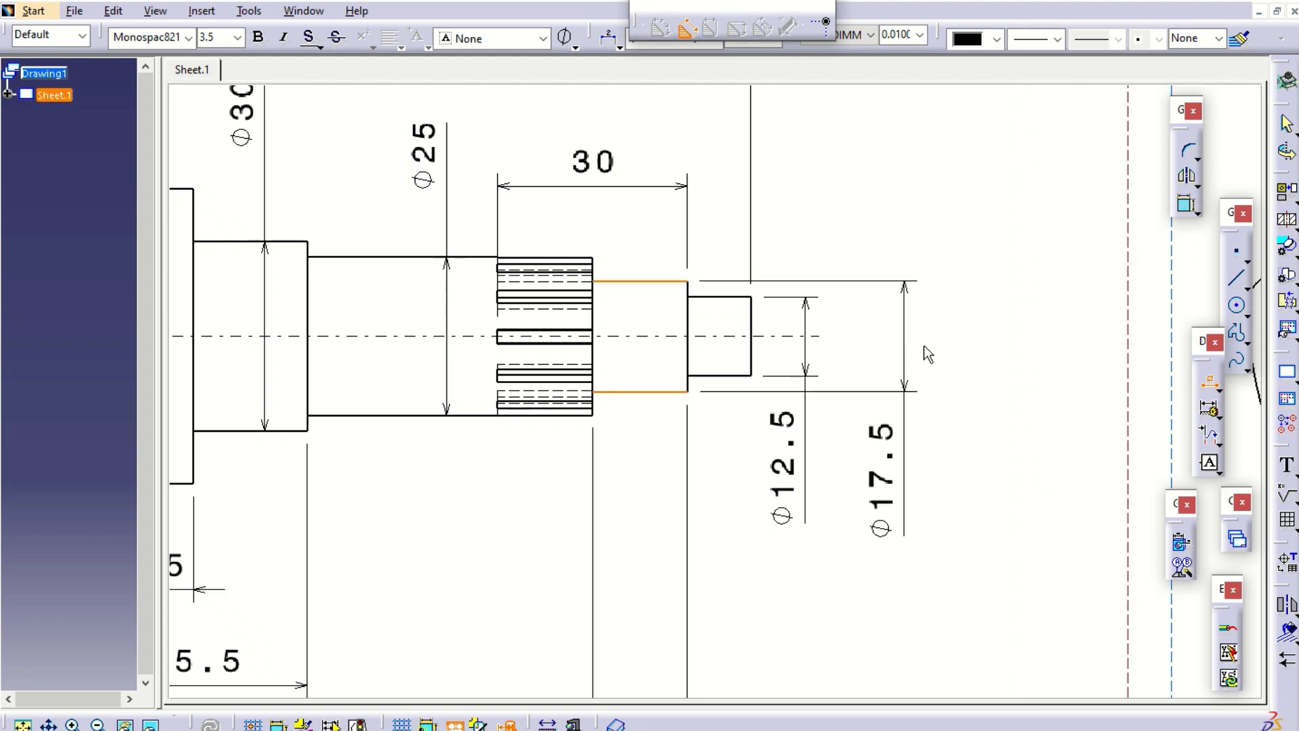
click(888, 474)
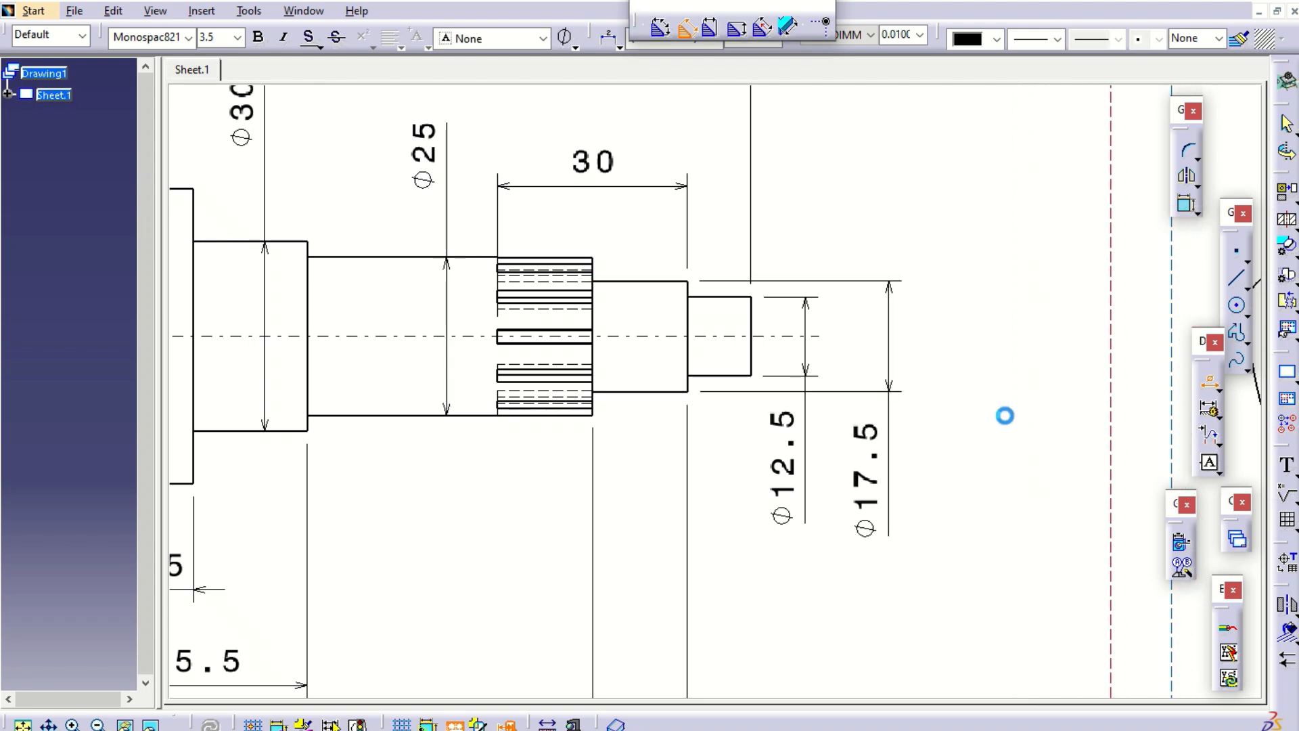
Make the crankshaft's side view the active view.
ctrl+middle_drag(1005, 416, 988, 563)
mouse_move(861, 492)
middle_down()
mouse_move(876, 460)
mouse_move(877, 506)
middle_up()
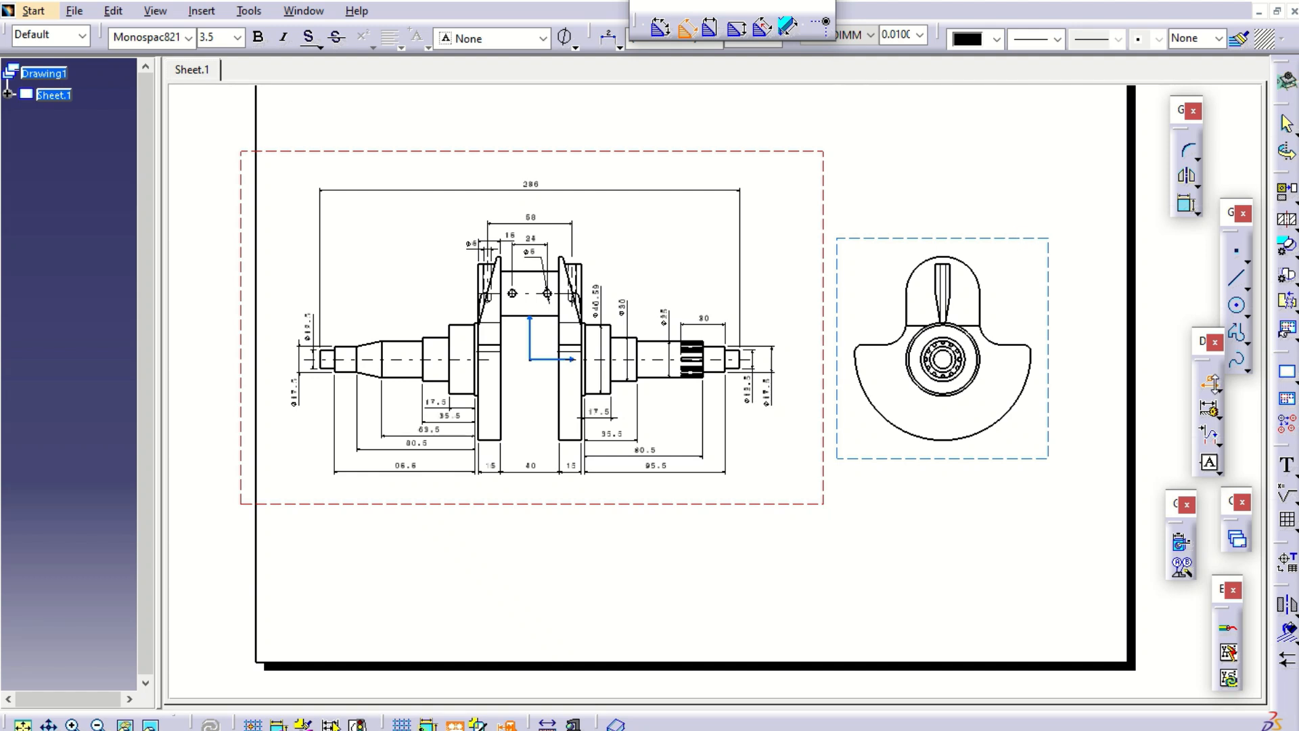
click(1011, 237)
double_click(1012, 236)
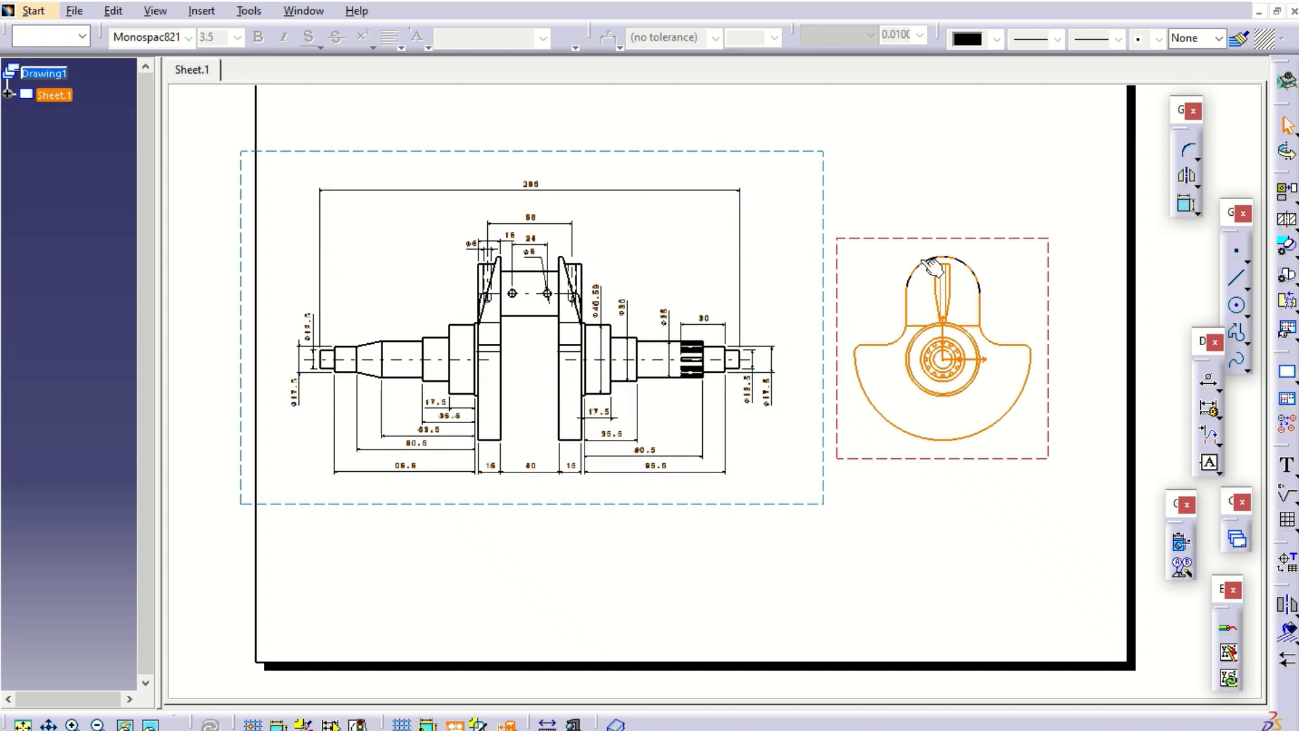
Turn on hidden lines, center lines and axes in the properties of the side view.
mouse_move(1022, 309)
middle_down()
mouse_move(1029, 284)
mouse_move(1076, 260)
mouse_move(841, 313)
middle_up()
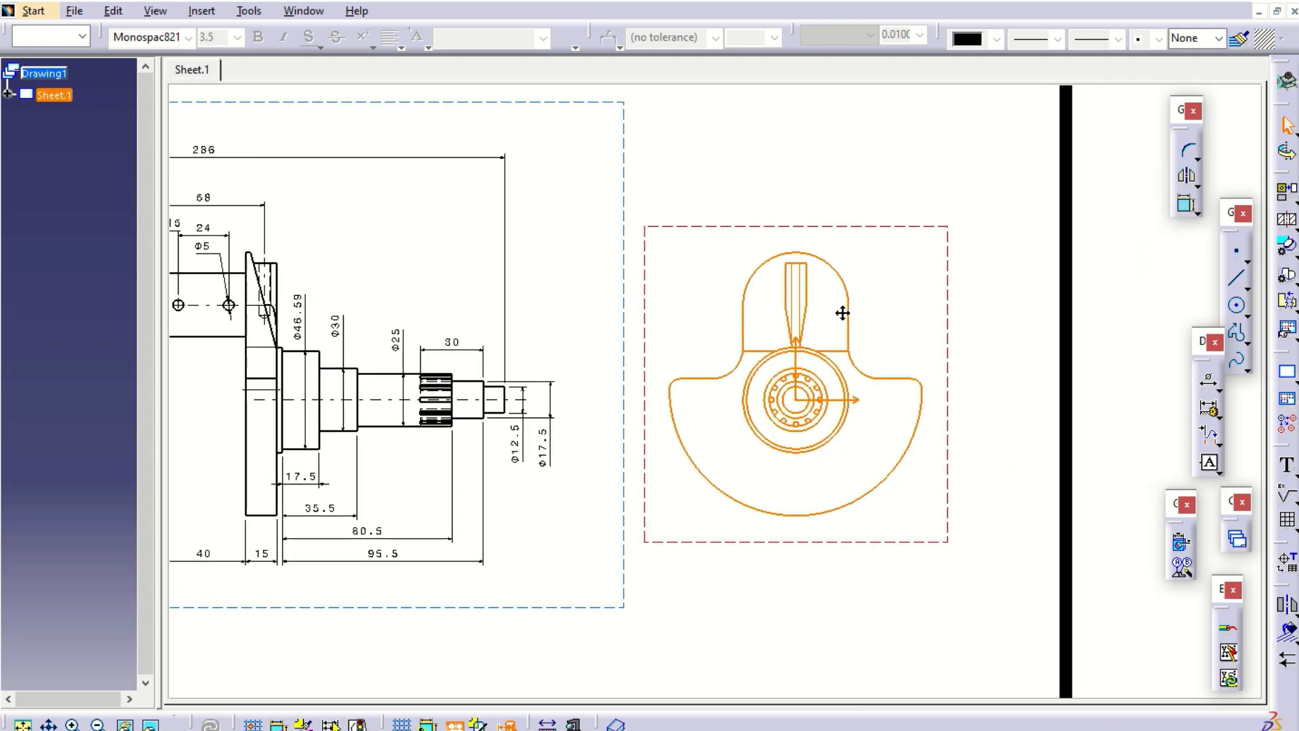
right_click(923, 225)
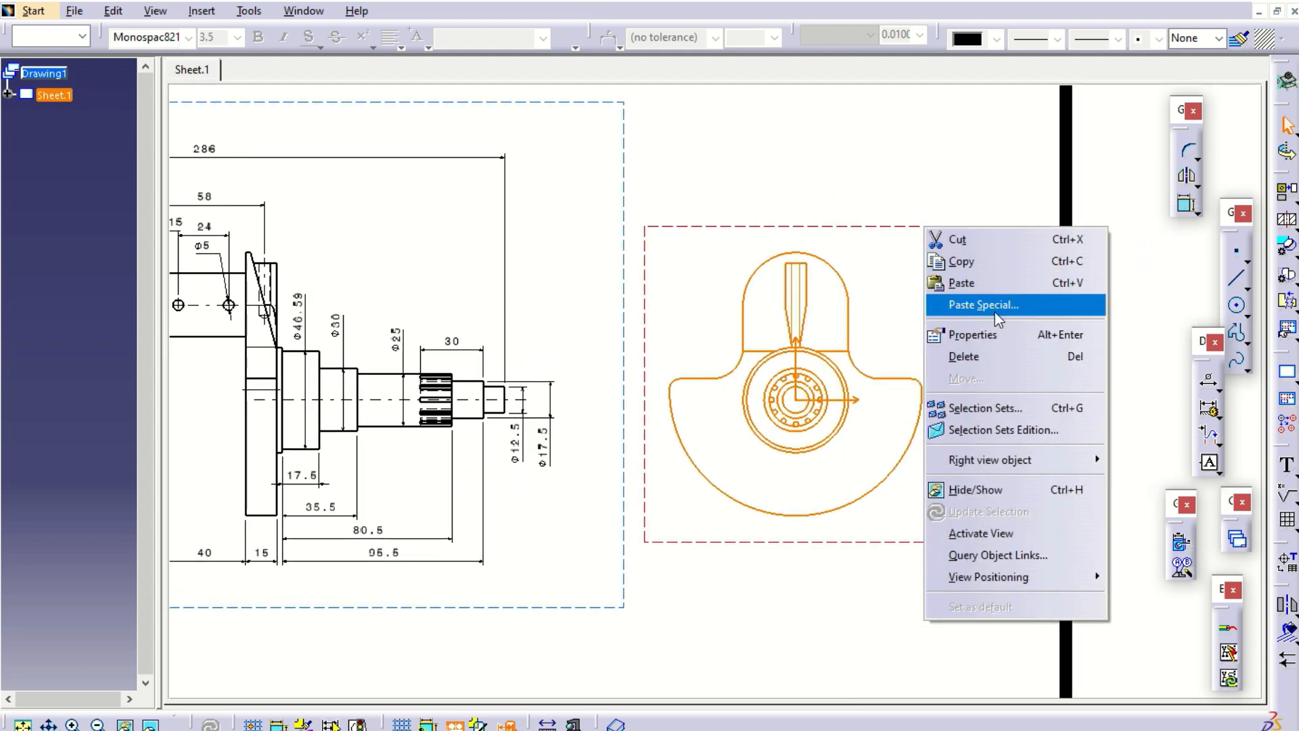
click(998, 333)
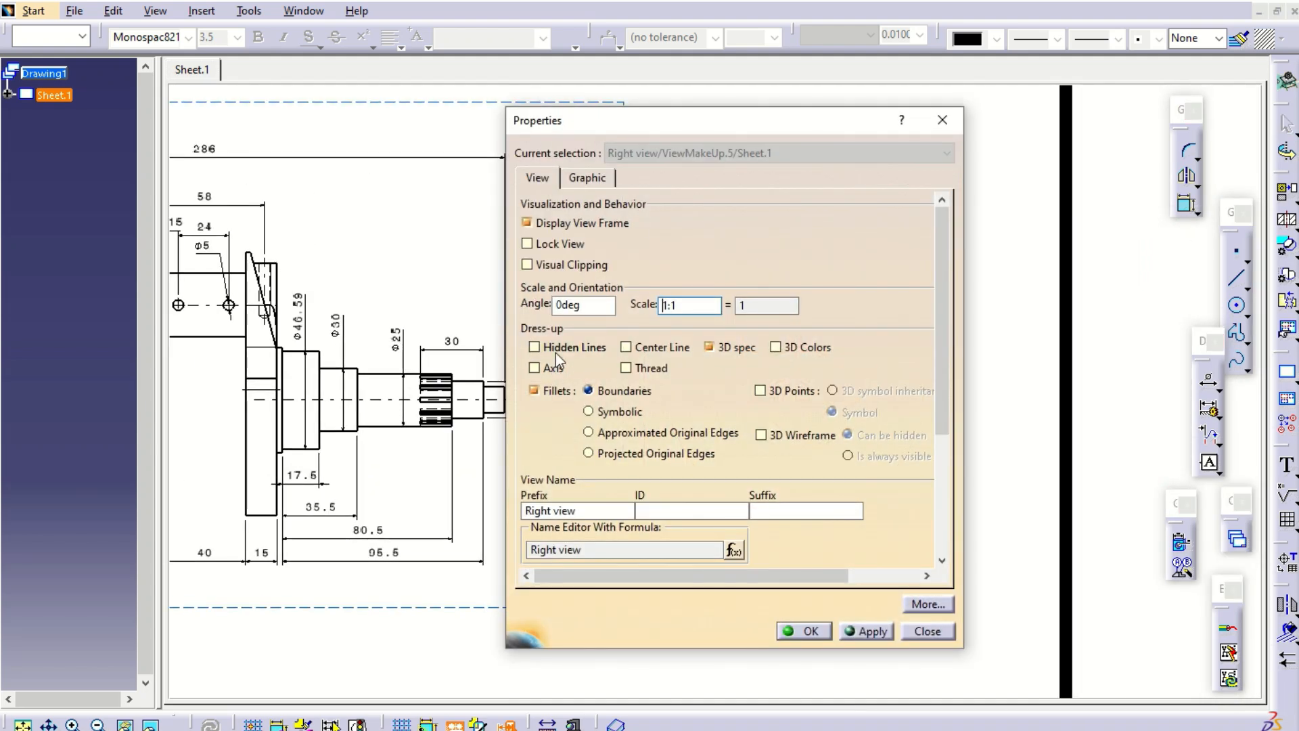
click(683, 350)
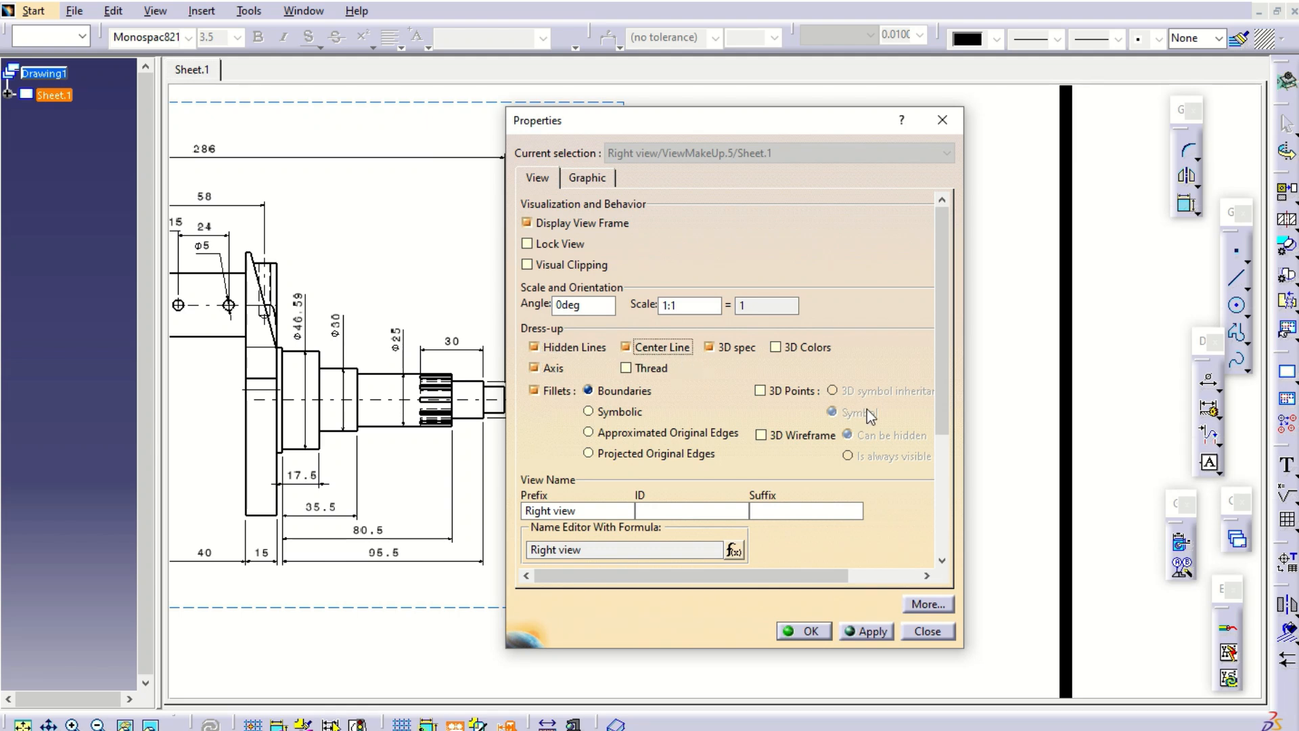
click(819, 631)
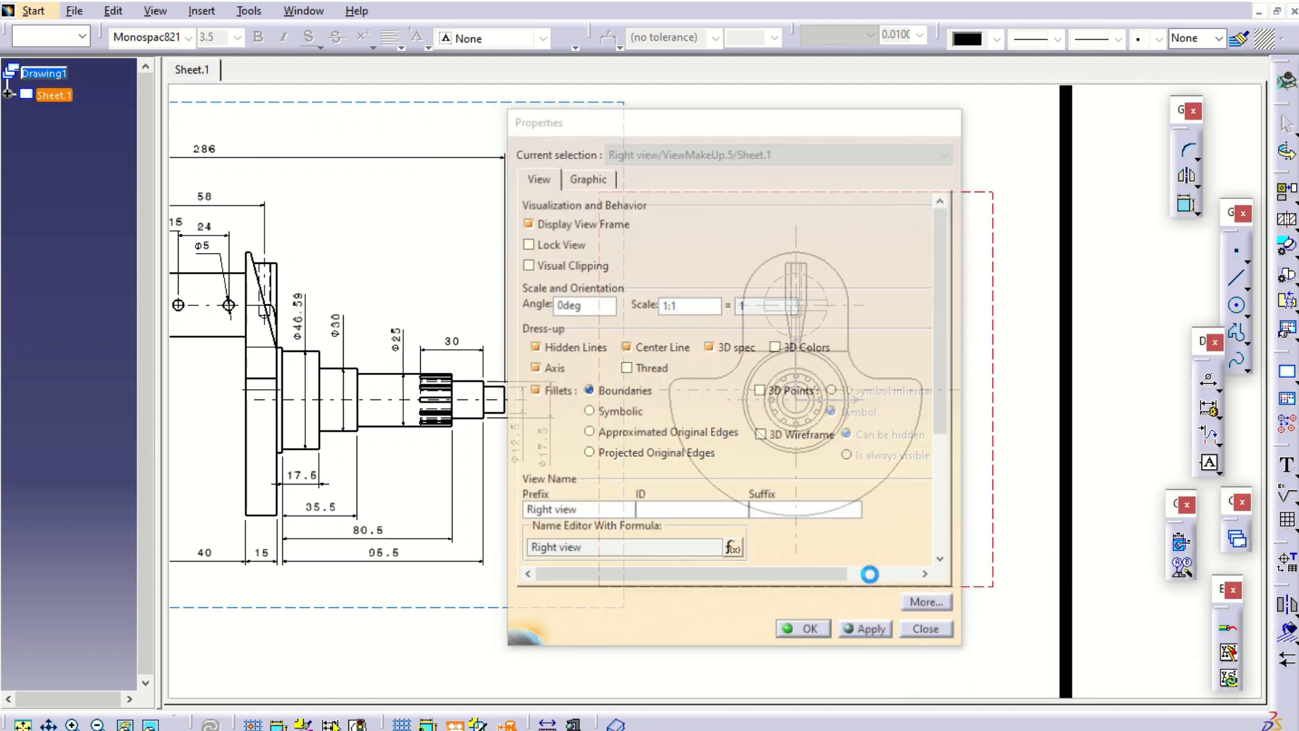
mouse_move(924, 382)
middle_down()
mouse_move(911, 417)
mouse_move(939, 357)
middle_up()
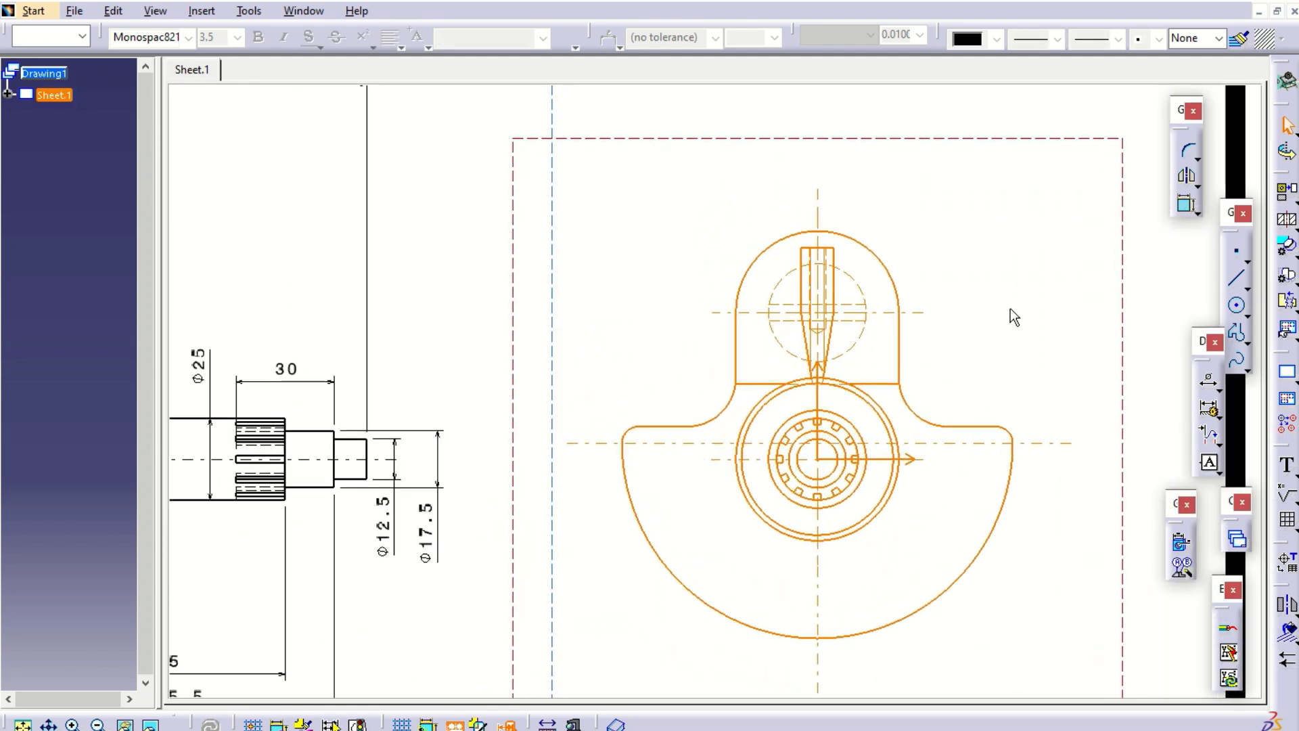
Add a diameter dimension to the hidden crankpin circle in the side view, with its text outside the web at upper right.
click(1012, 310)
click(1211, 386)
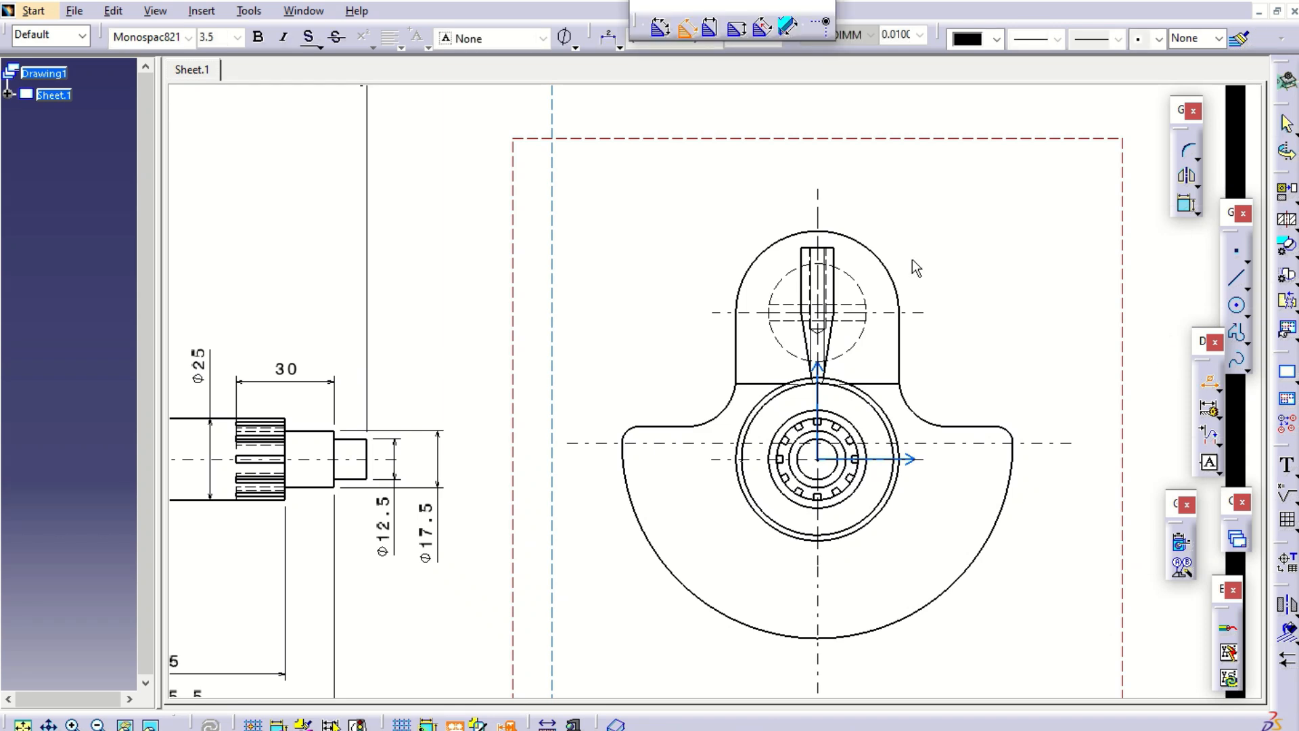
click(853, 277)
click(927, 205)
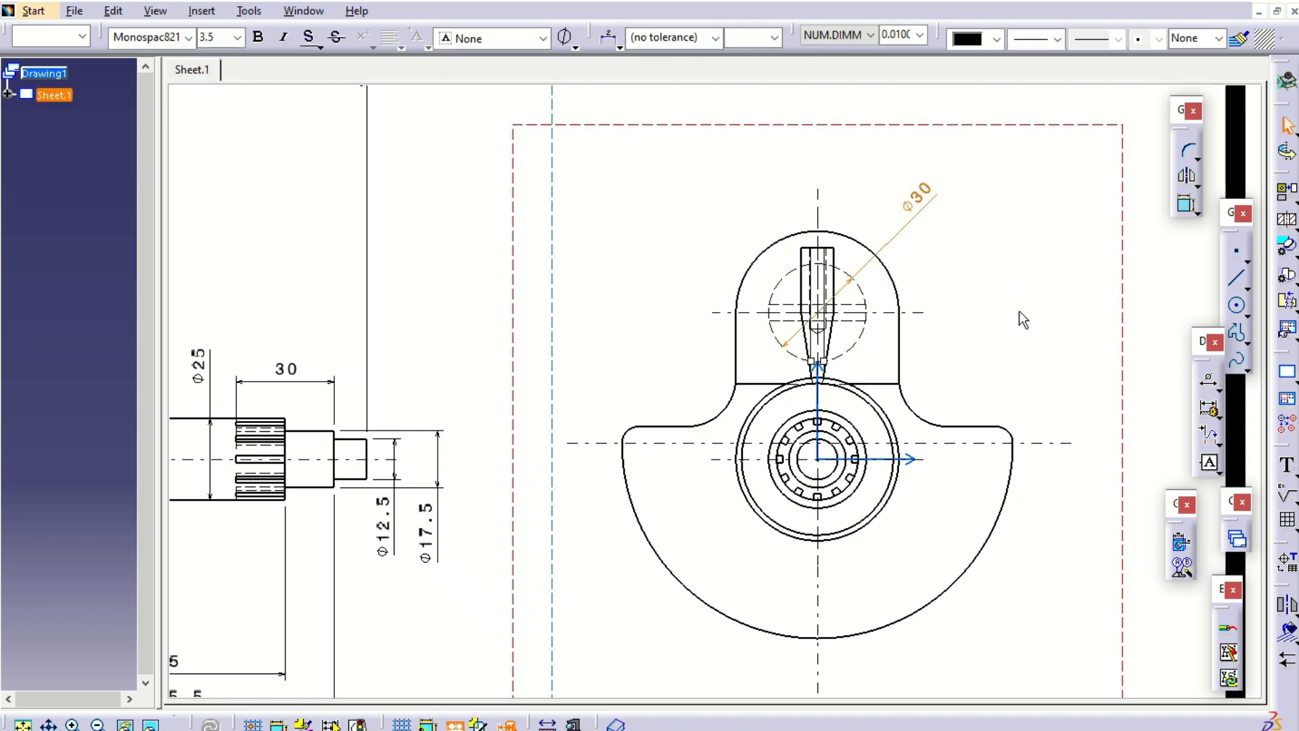
Add a radius dimension to the rounded upper end of the web, with its text outside at upper left.
click(1019, 310)
click(1219, 391)
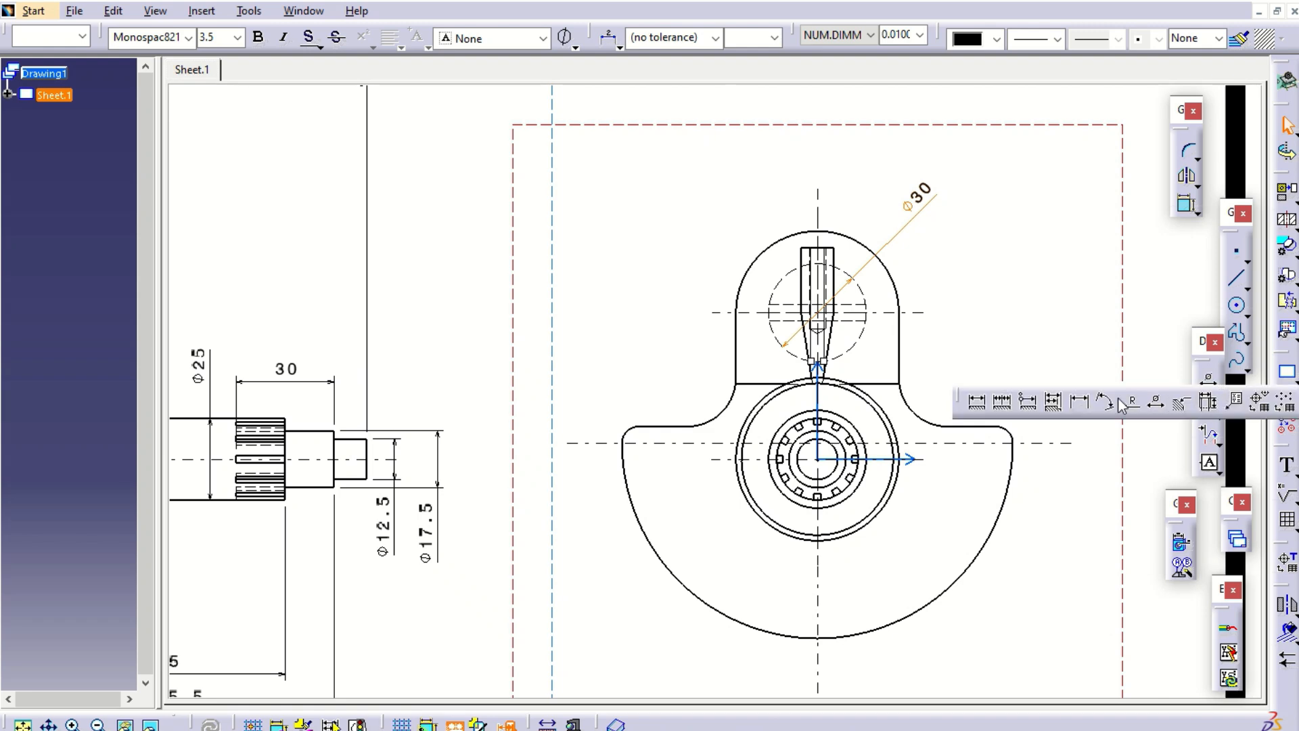
click(1132, 405)
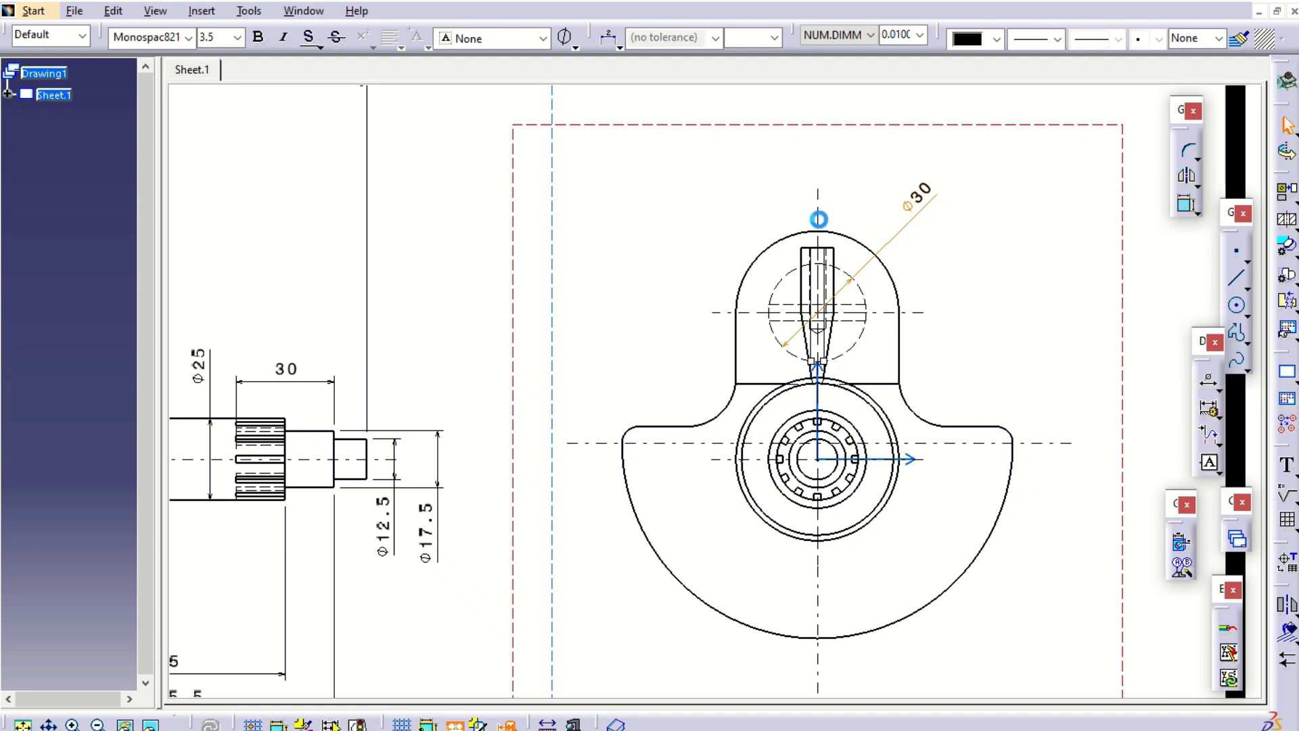
click(776, 246)
click(701, 213)
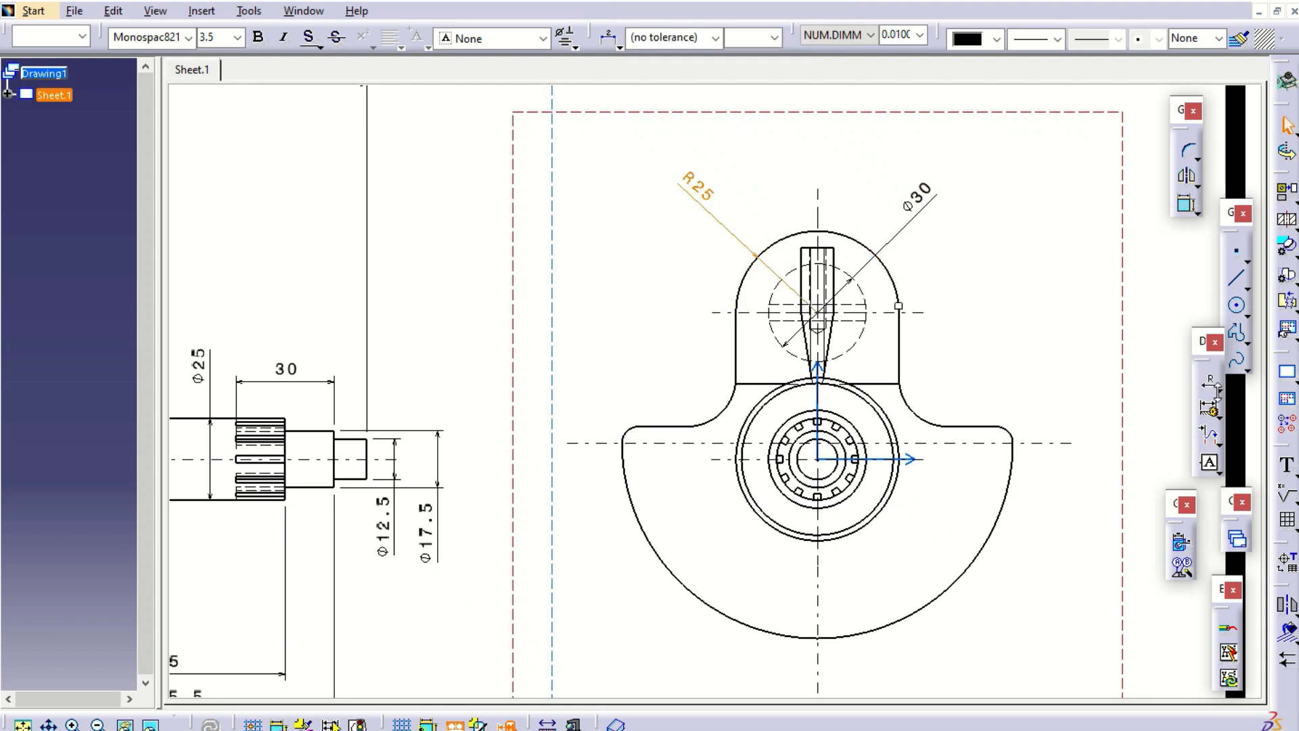
Dimension the vertical distance between the crankpin's center line and the counterweight arc's center line, placed right of the side view.
click(1221, 388)
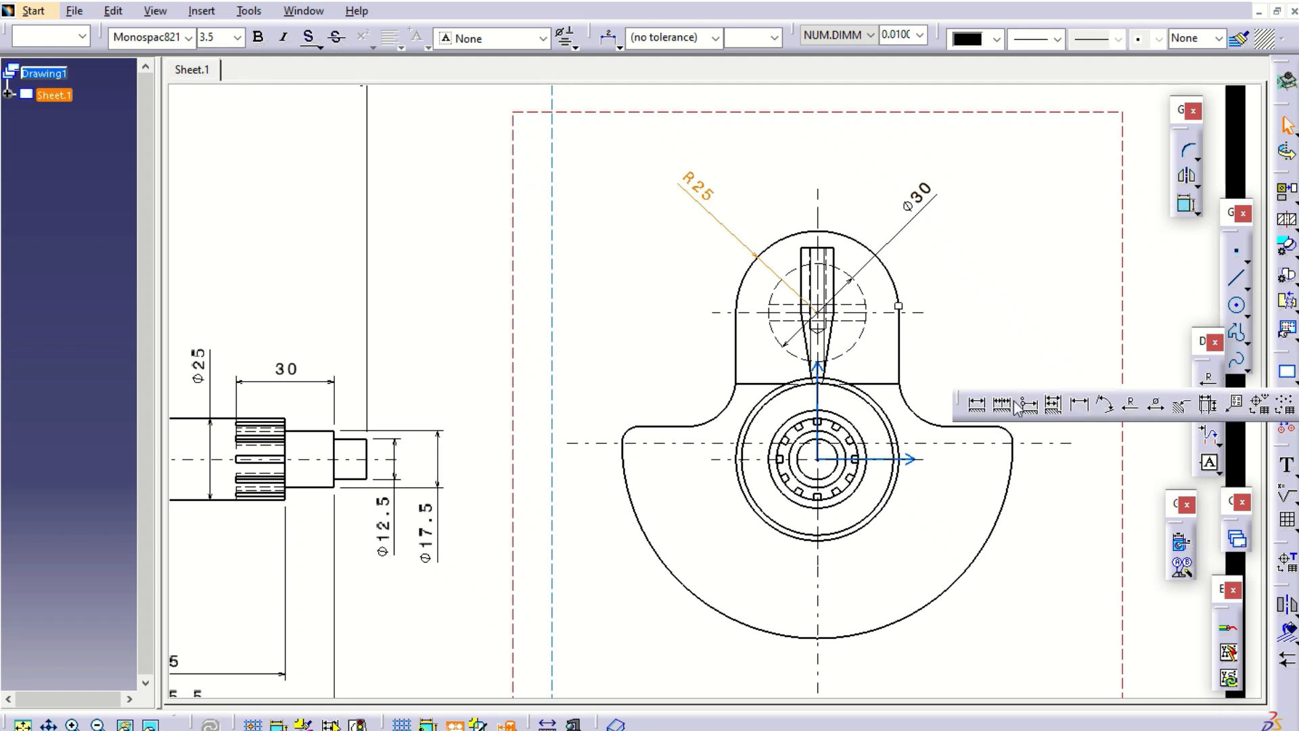
click(977, 405)
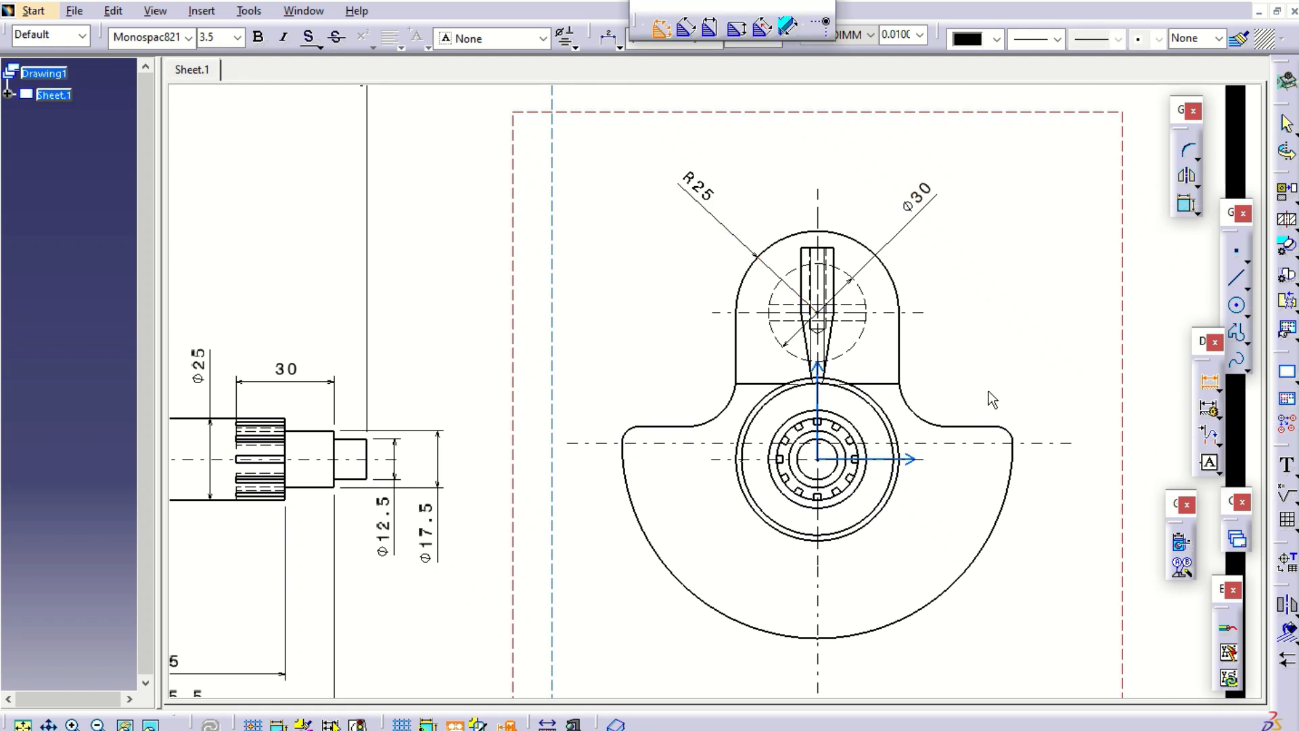
click(900, 313)
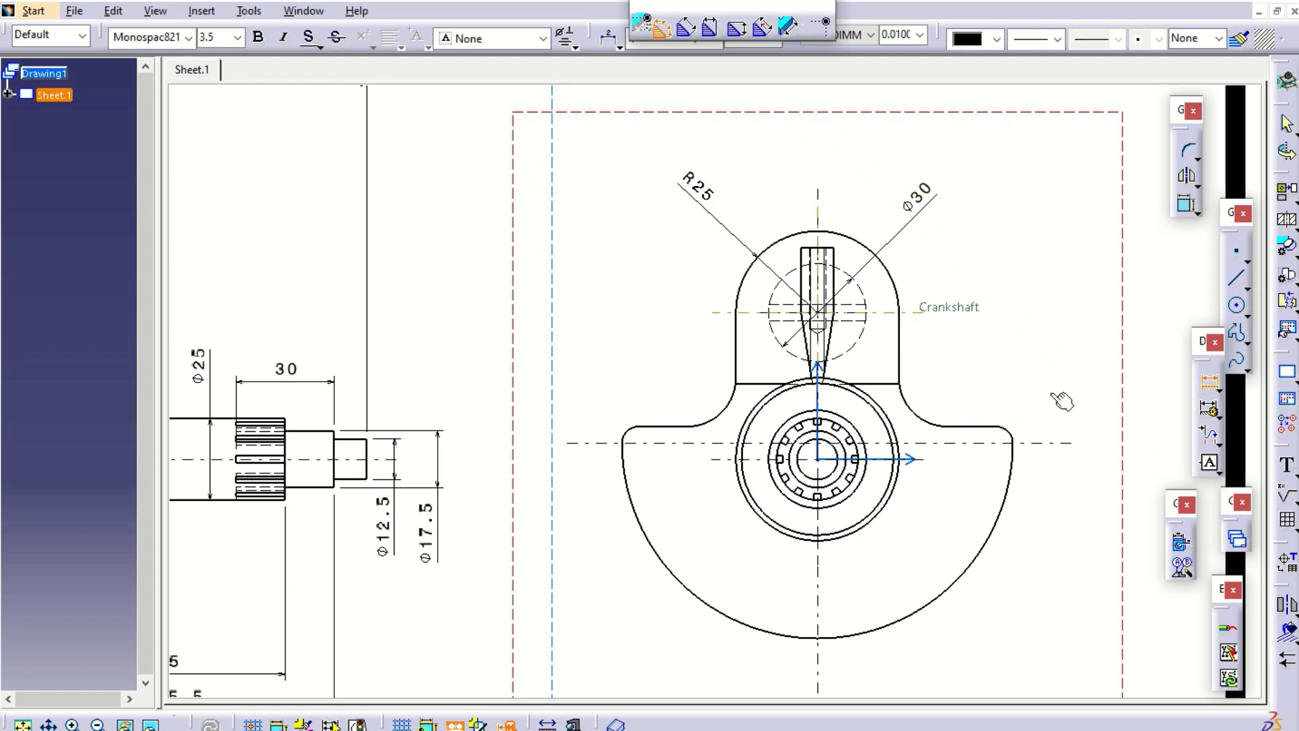
click(1067, 445)
click(1085, 393)
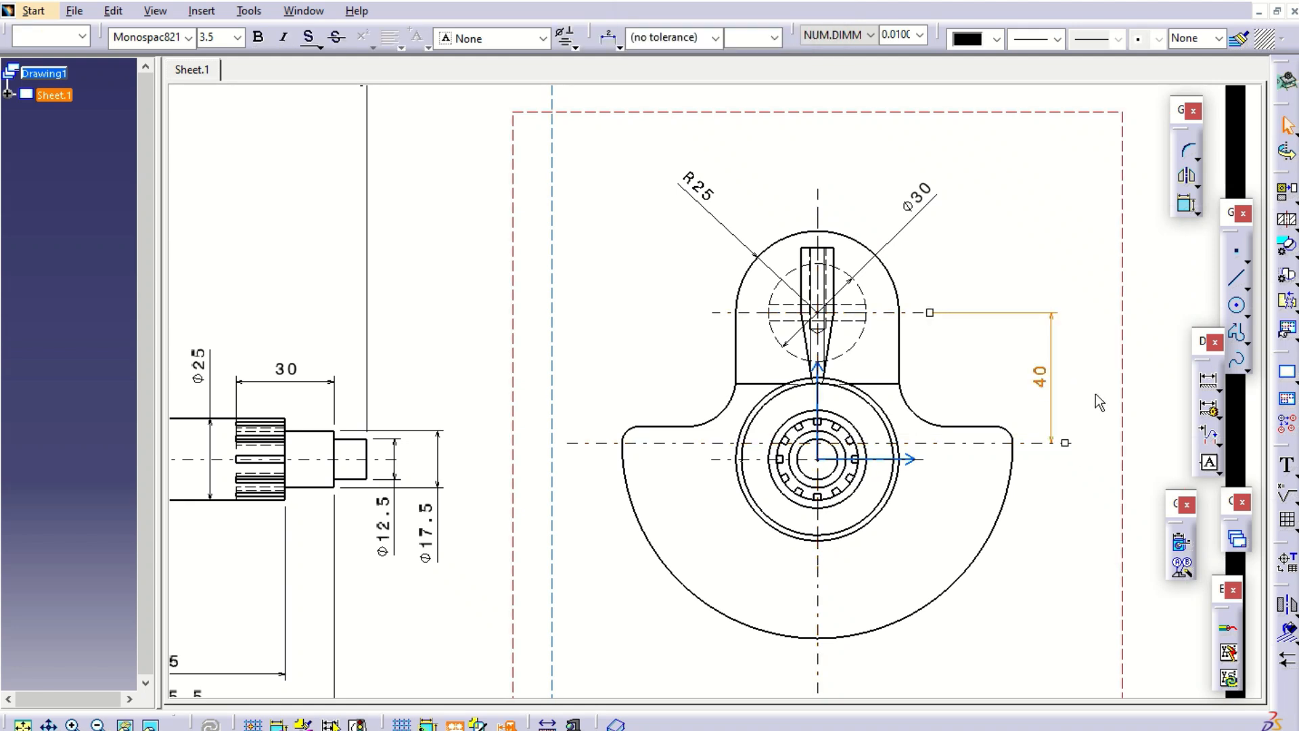
click(1208, 380)
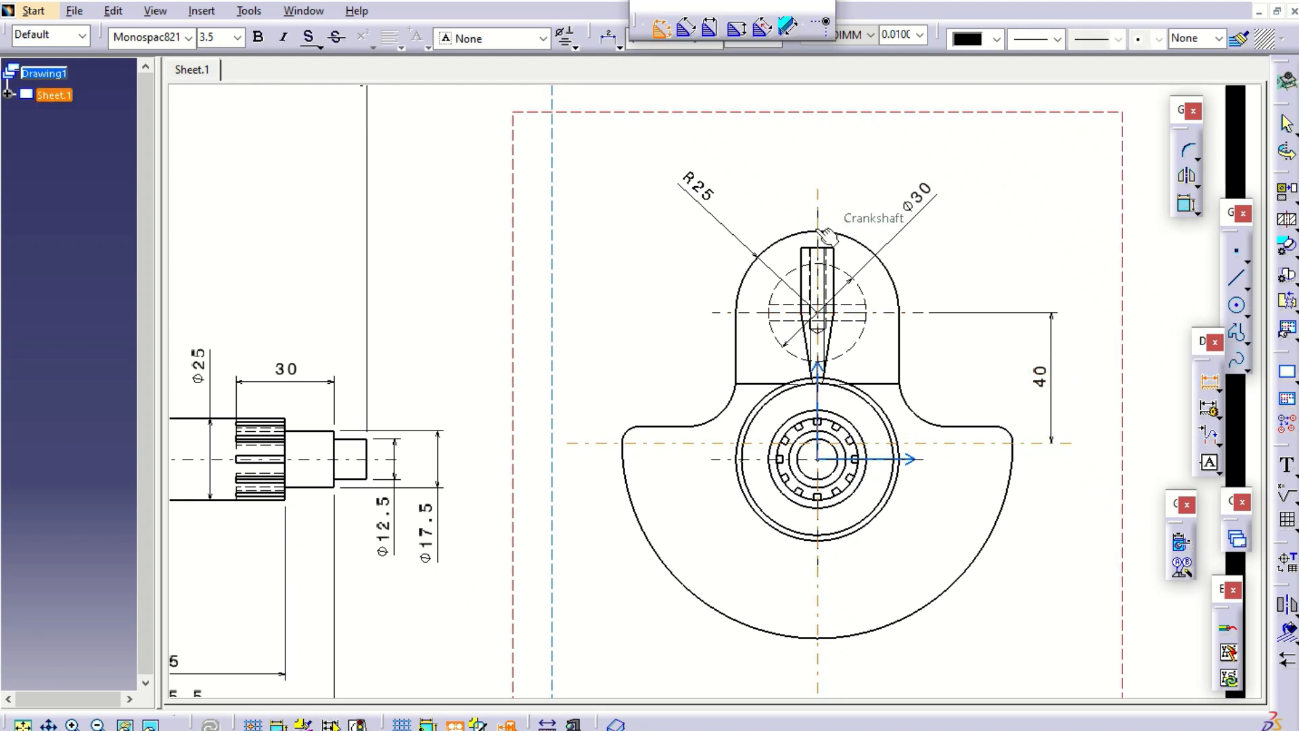
click(824, 234)
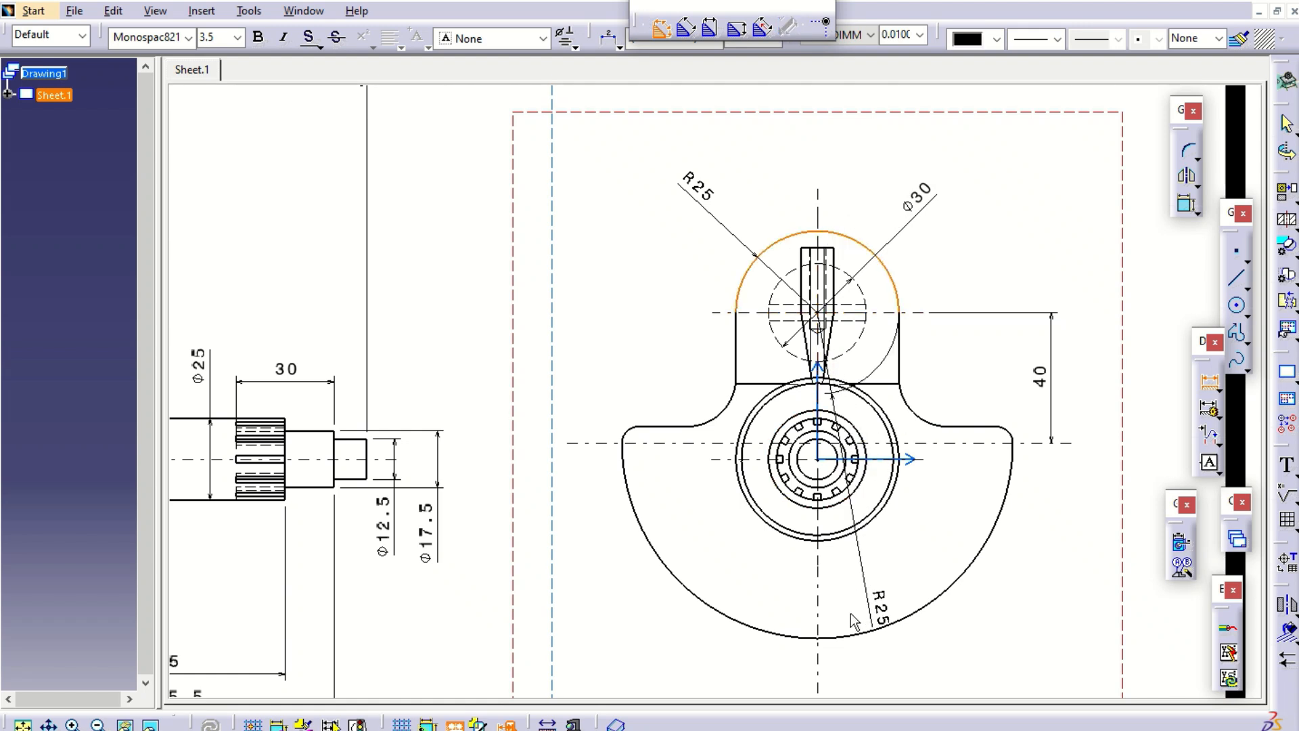
click(816, 636)
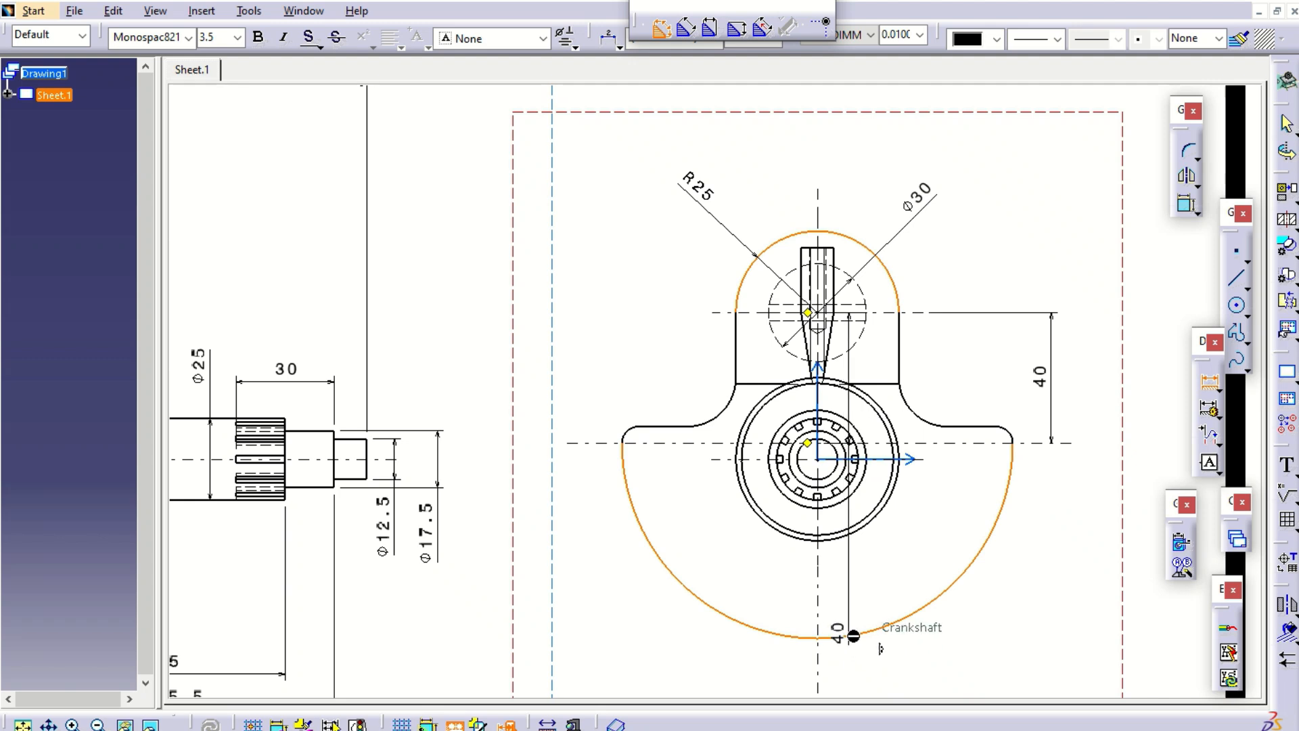
click(857, 635)
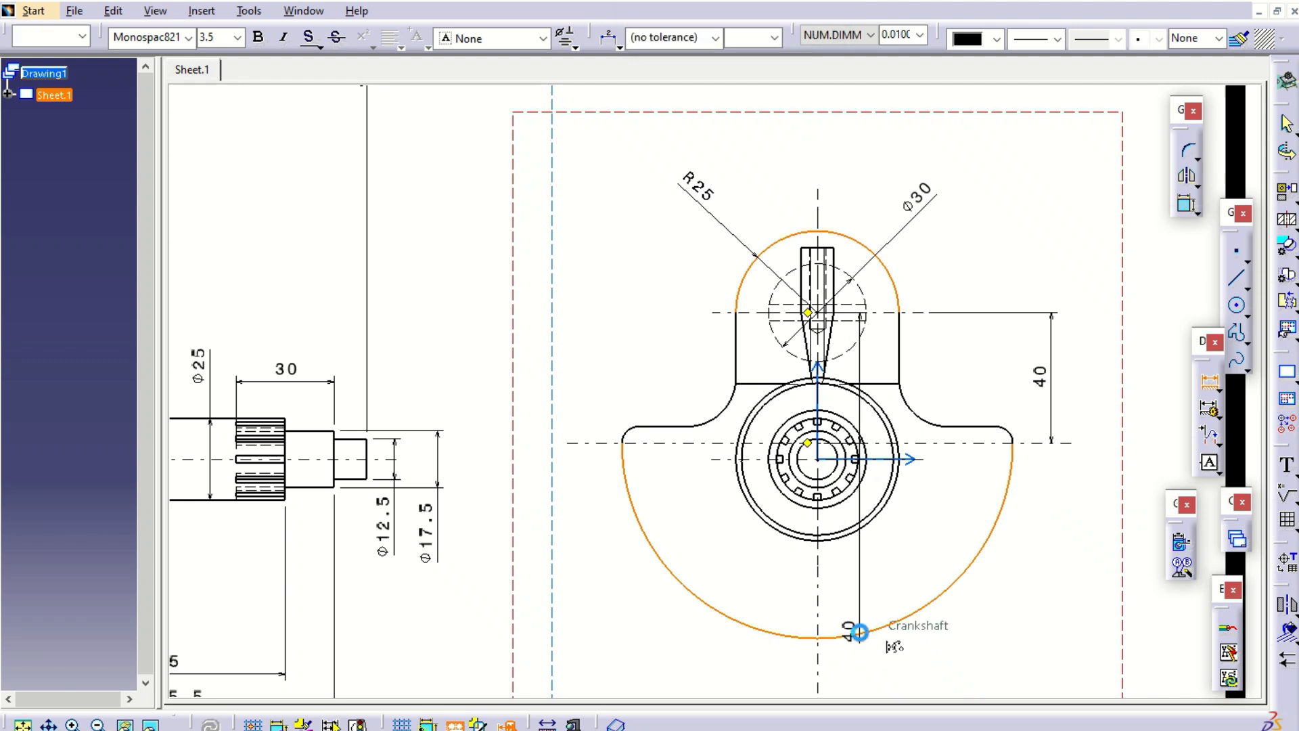
click(875, 577)
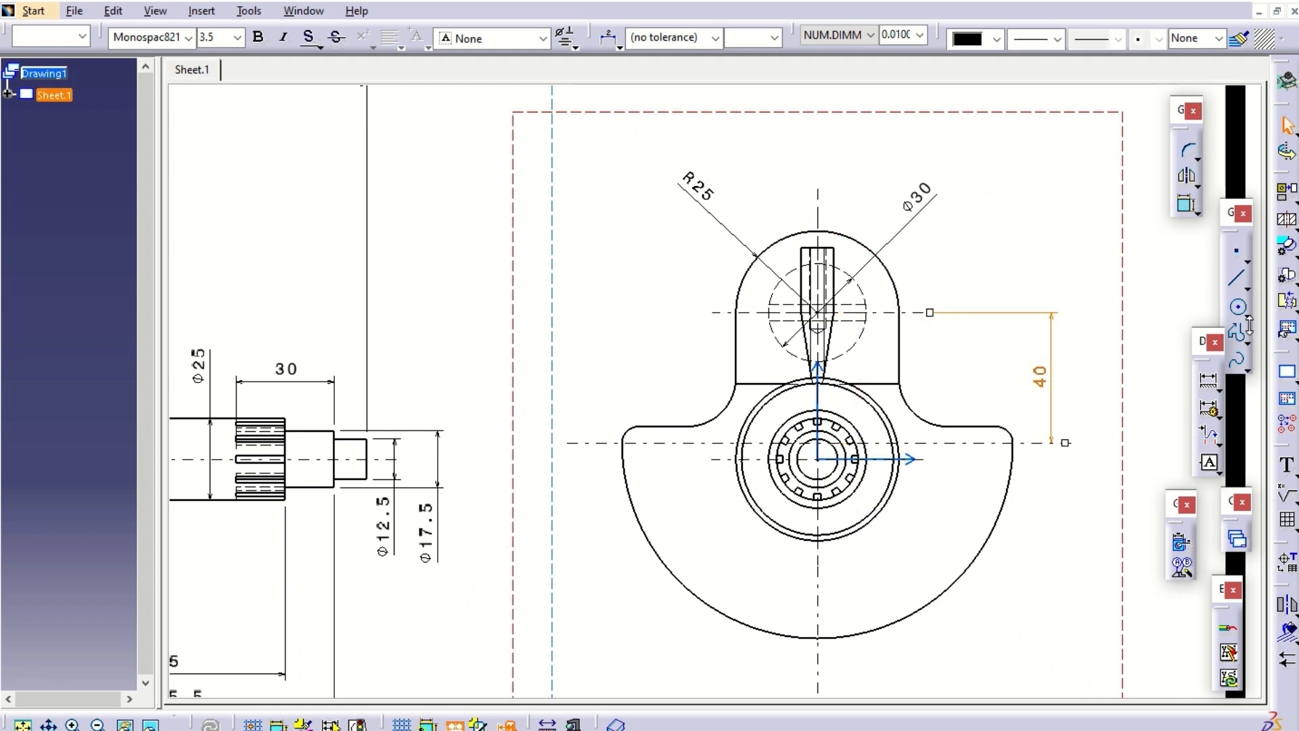
click(1214, 386)
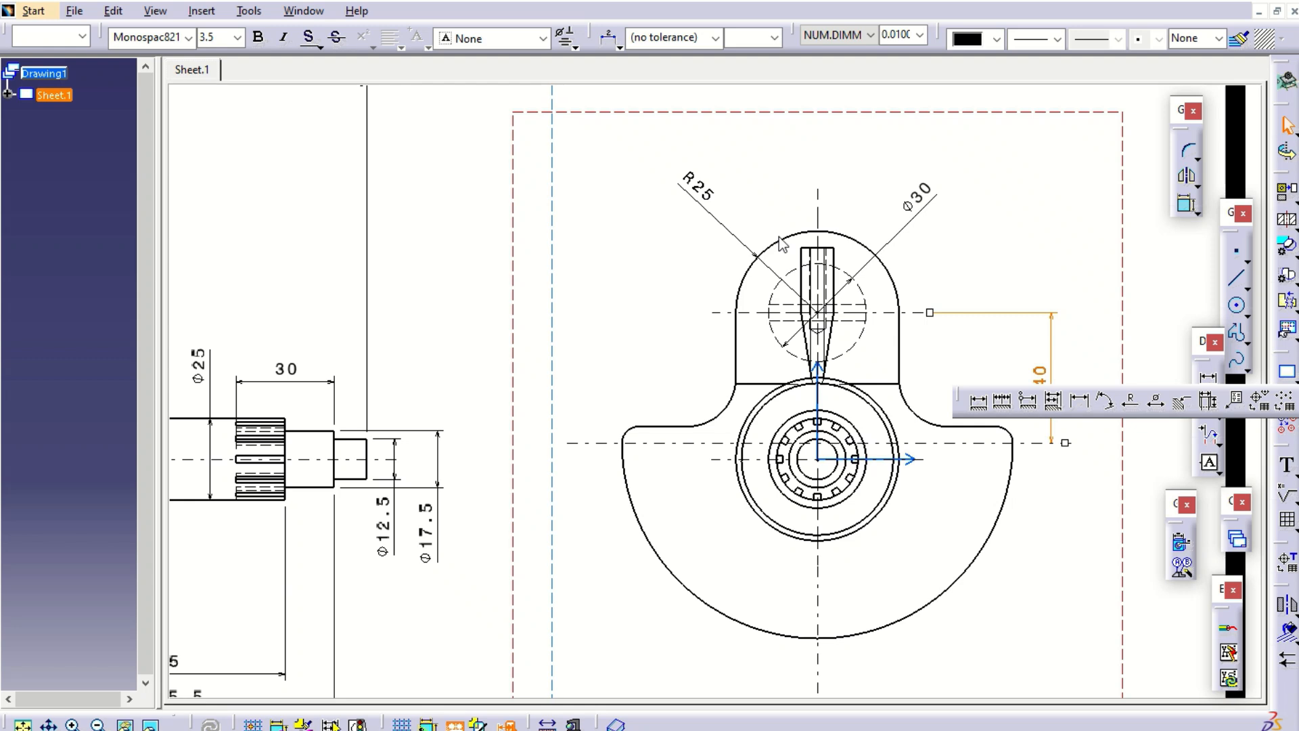
click(981, 403)
click(883, 253)
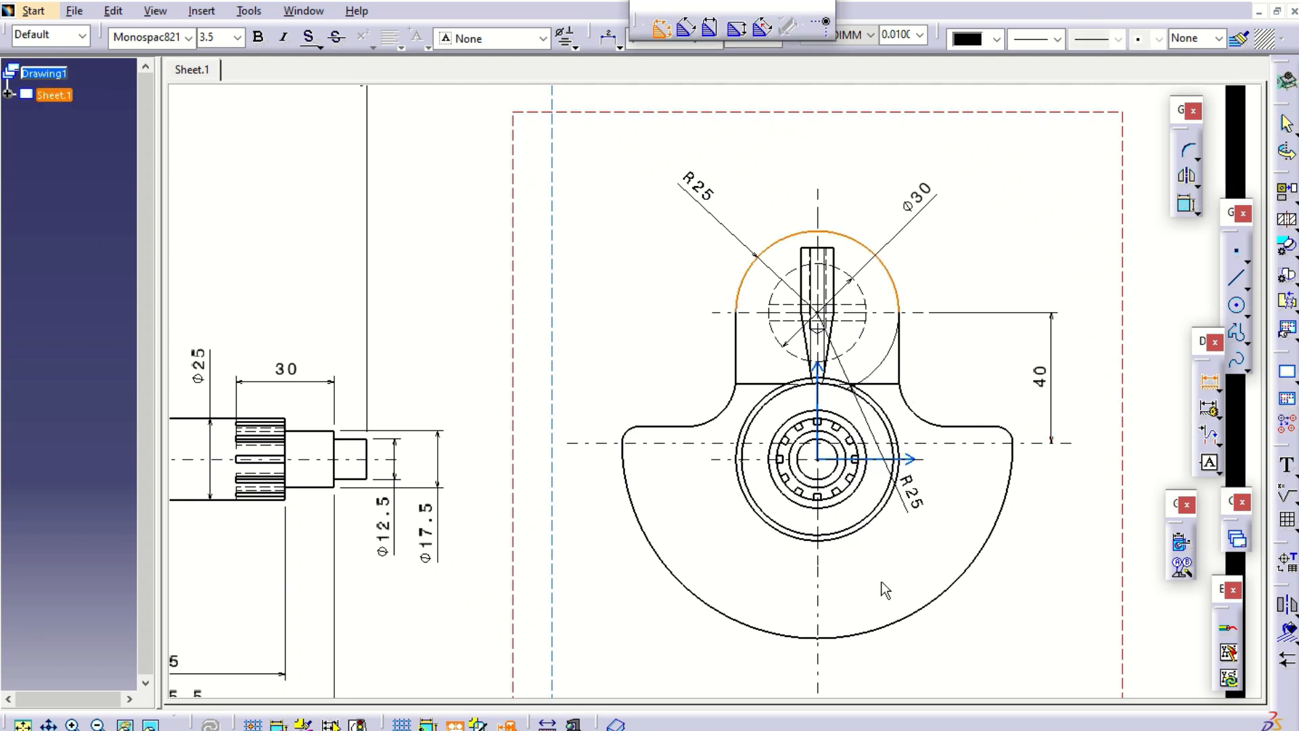
click(851, 636)
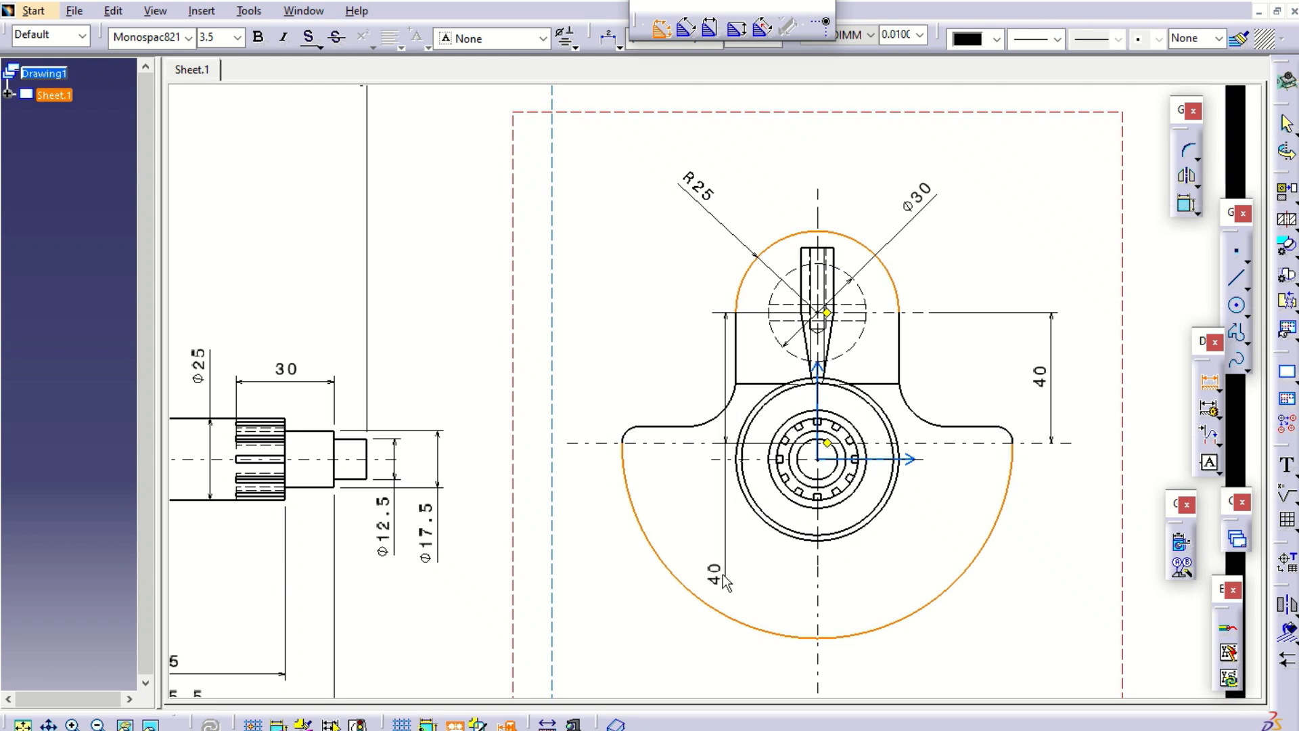
key(Escape)
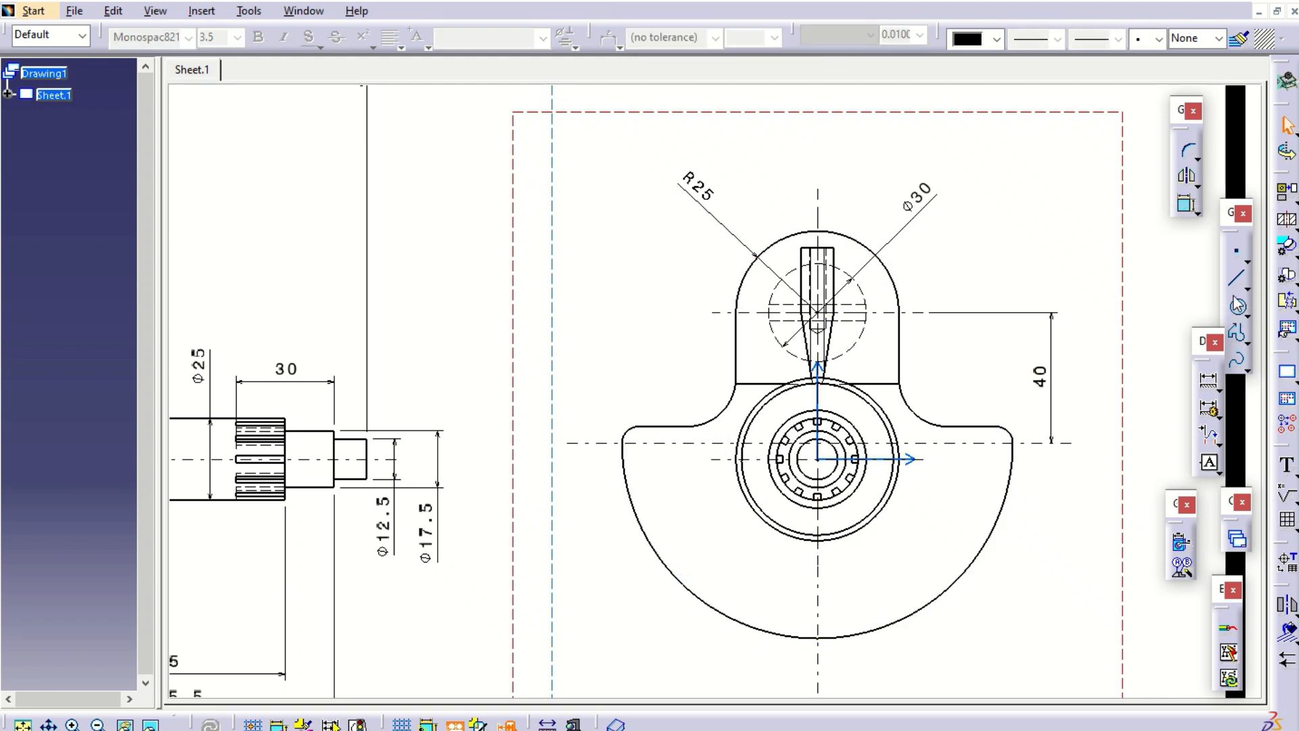
Add a radius dimension to the large counterweight arc, with its text outside at lower right.
click(1221, 390)
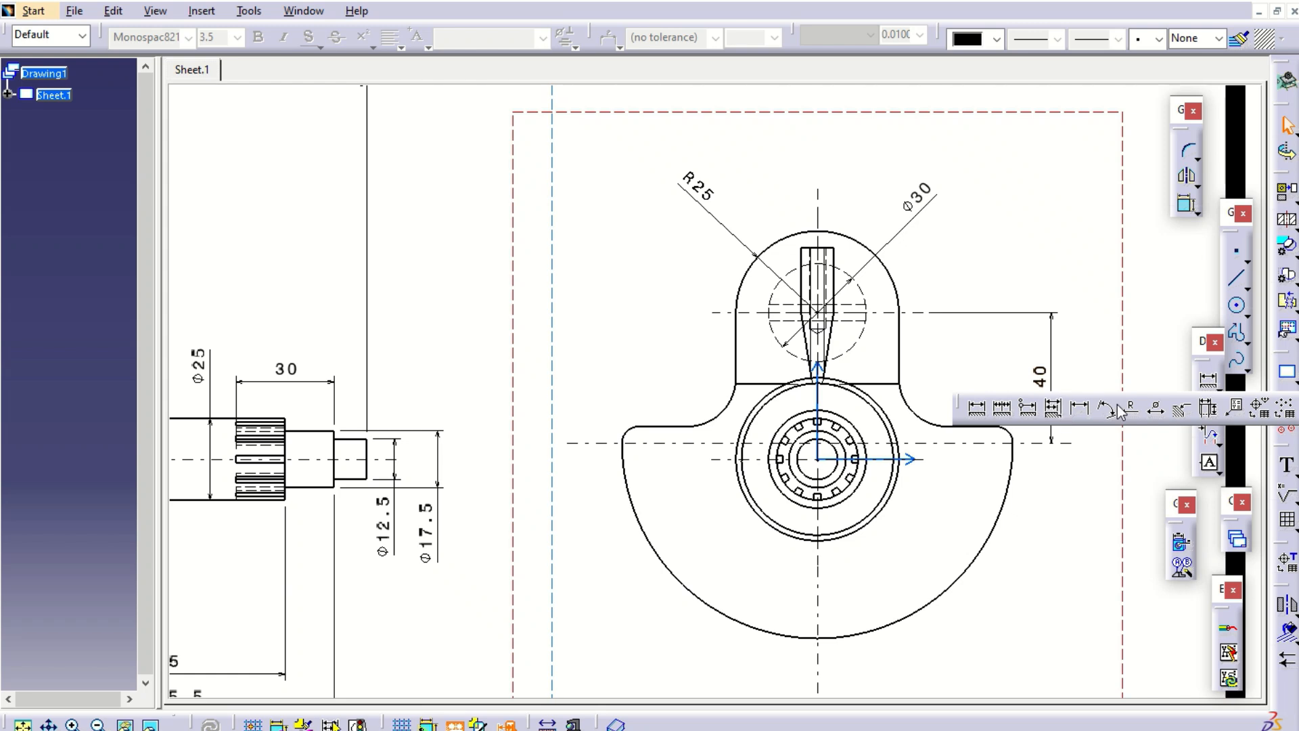
click(953, 587)
click(996, 630)
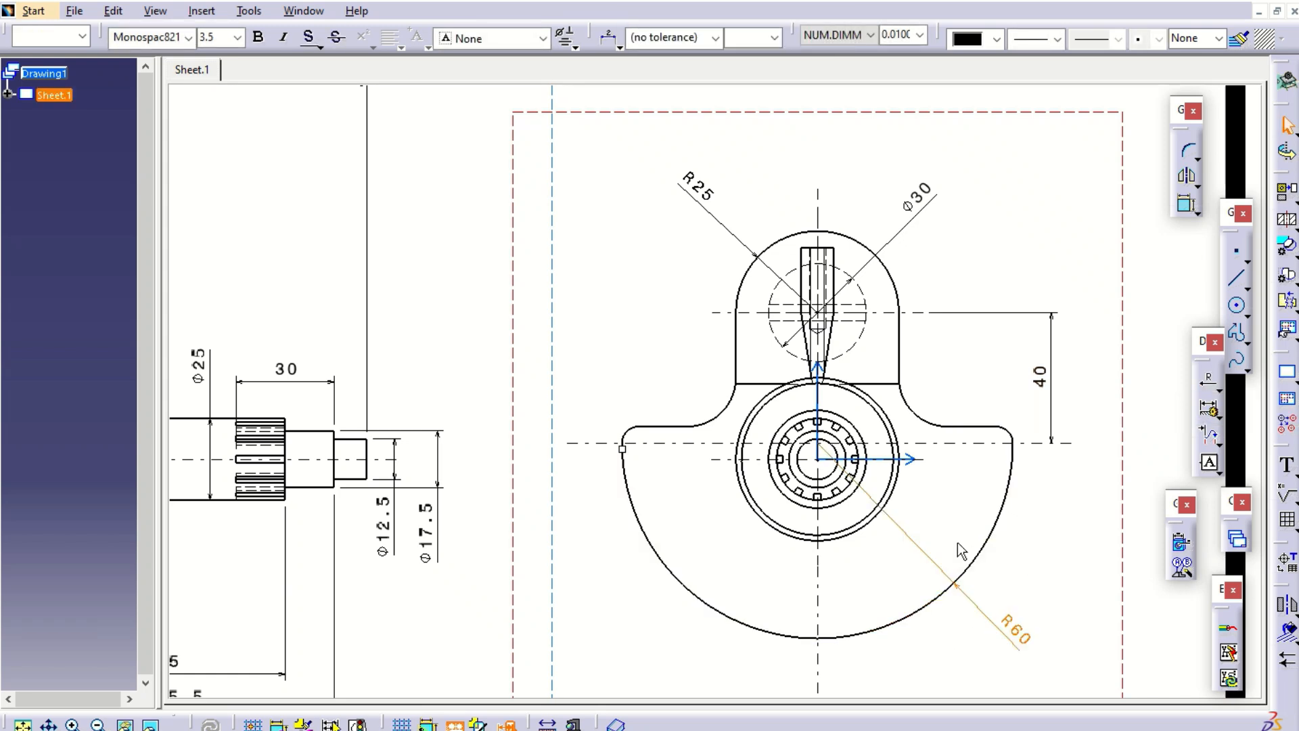
Add a diameter dimension to the outermost shaft collar circle in the side view, with its text outside at upper left.
mouse_move(806, 469)
middle_down()
mouse_move(857, 455)
mouse_move(852, 535)
mouse_move(879, 478)
middle_up()
click(1220, 391)
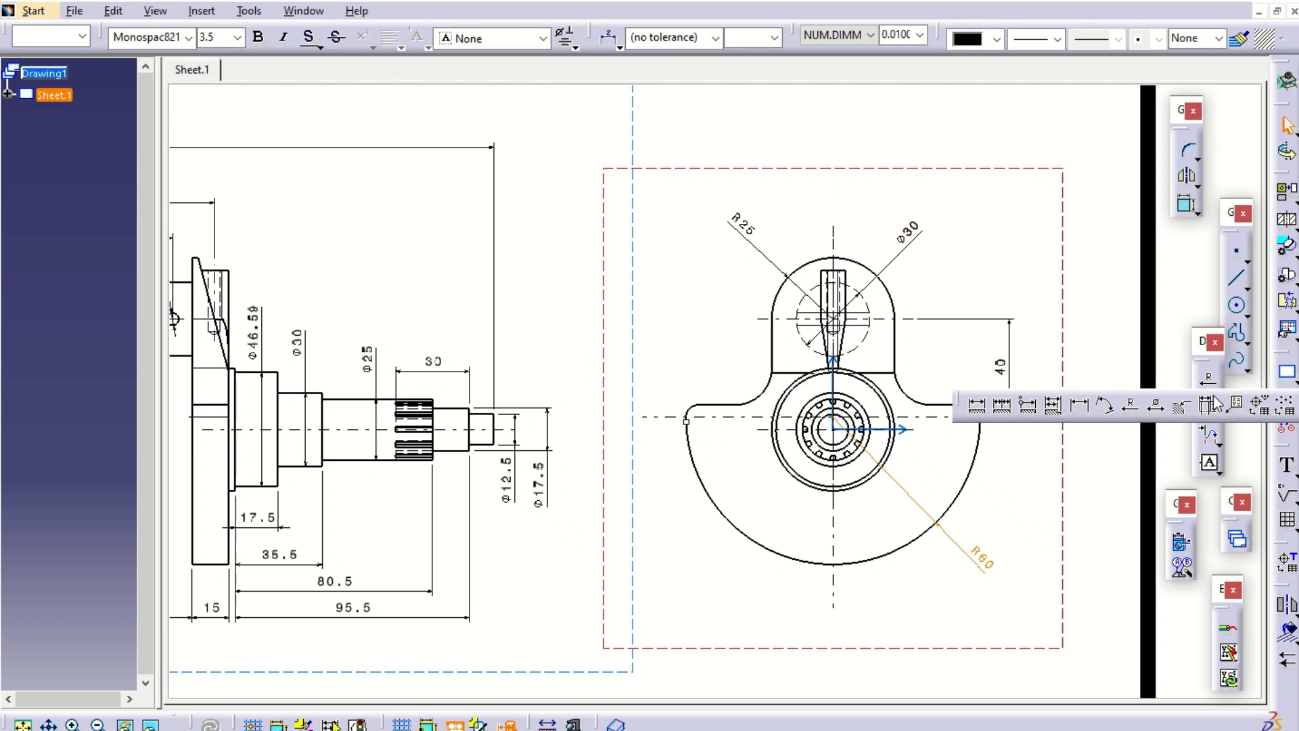
click(777, 399)
click(700, 357)
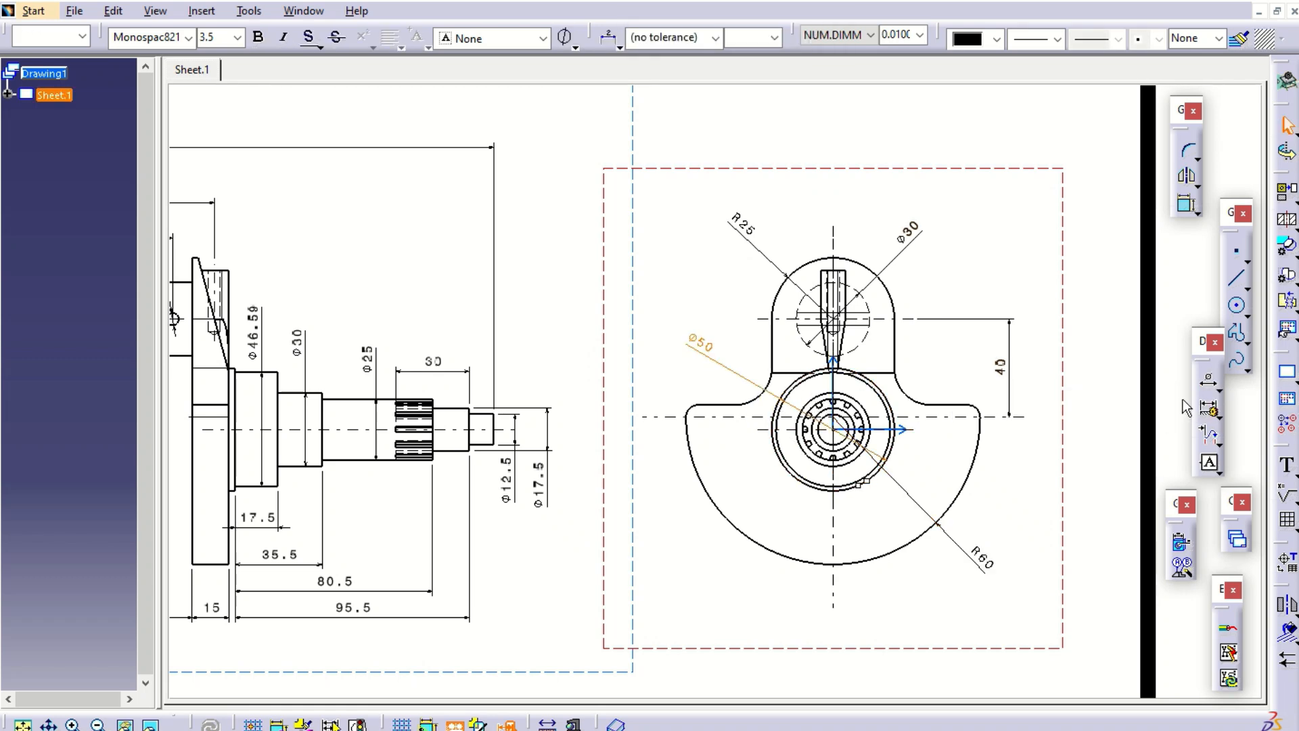
click(1209, 381)
click(813, 482)
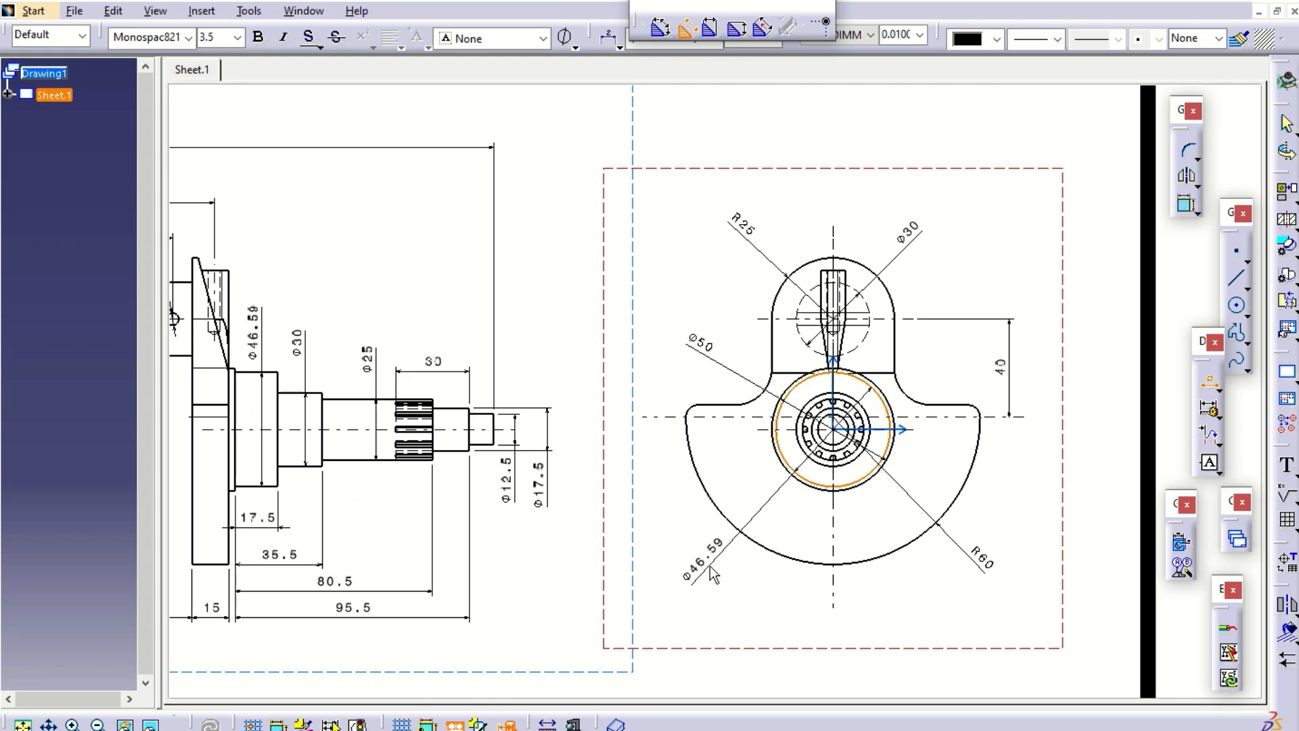
key(Escape)
Dimension the width between the vertical edges of the narrow block inside the web's rounded end, placed above the side view.
mouse_move(846, 518)
middle_down()
mouse_move(857, 569)
mouse_move(823, 571)
mouse_move(971, 600)
mouse_move(974, 617)
mouse_move(934, 612)
mouse_move(953, 591)
middle_up()
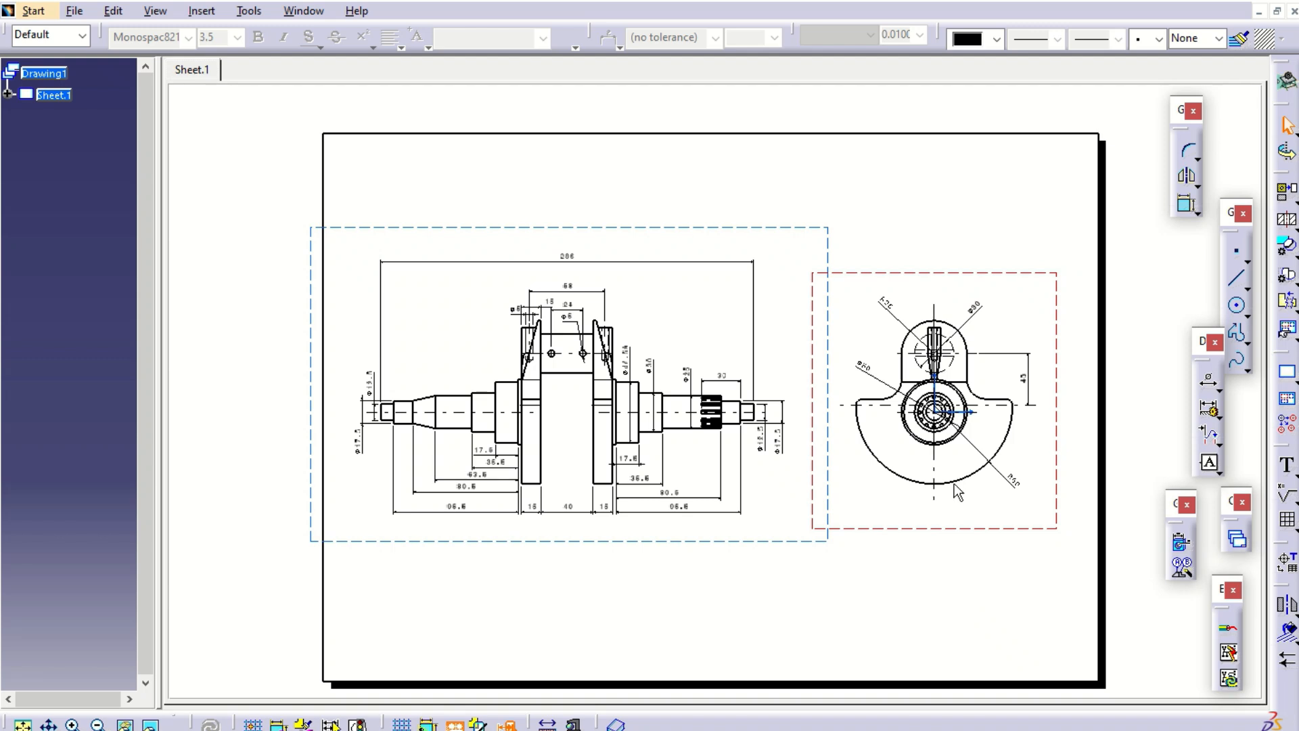
middle_drag(963, 449, 798, 561)
middle_drag(888, 418, 888, 414)
mouse_move(964, 594)
middle_down()
mouse_move(760, 497)
mouse_move(778, 455)
middle_up()
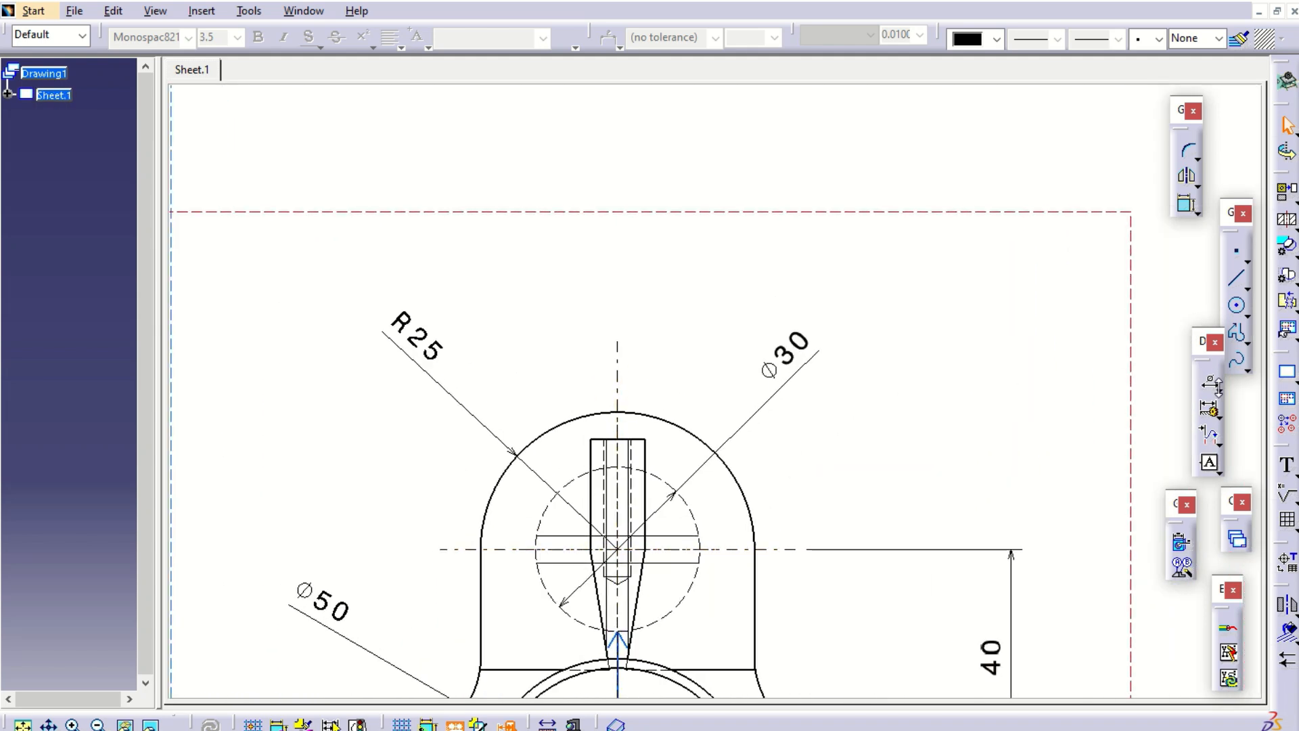
click(1216, 388)
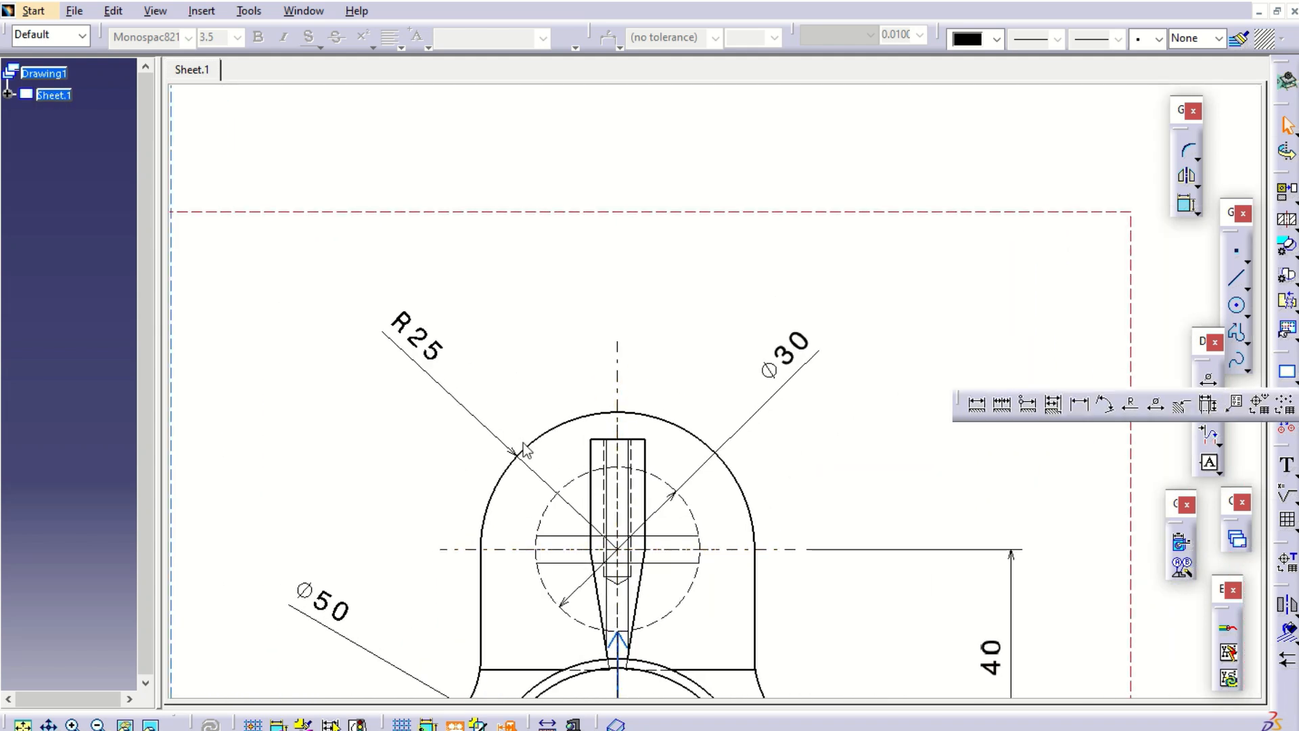
click(591, 461)
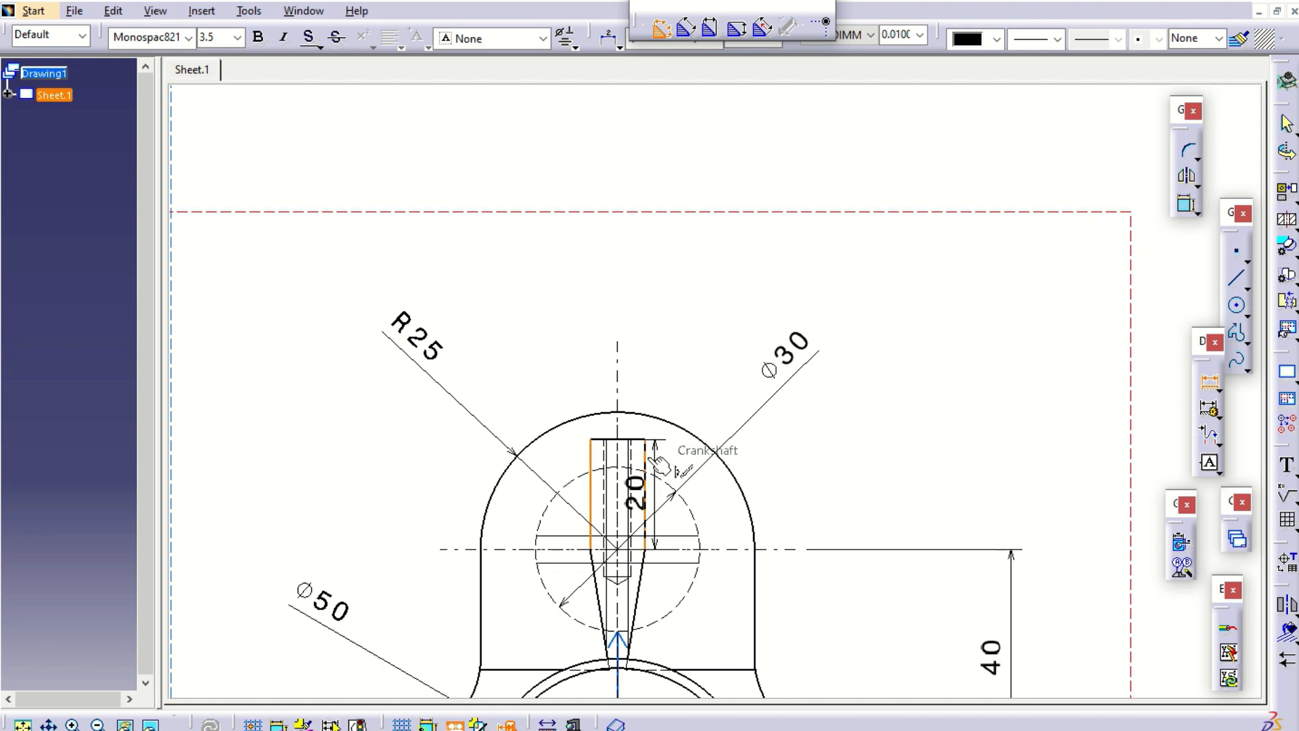
click(644, 435)
click(636, 345)
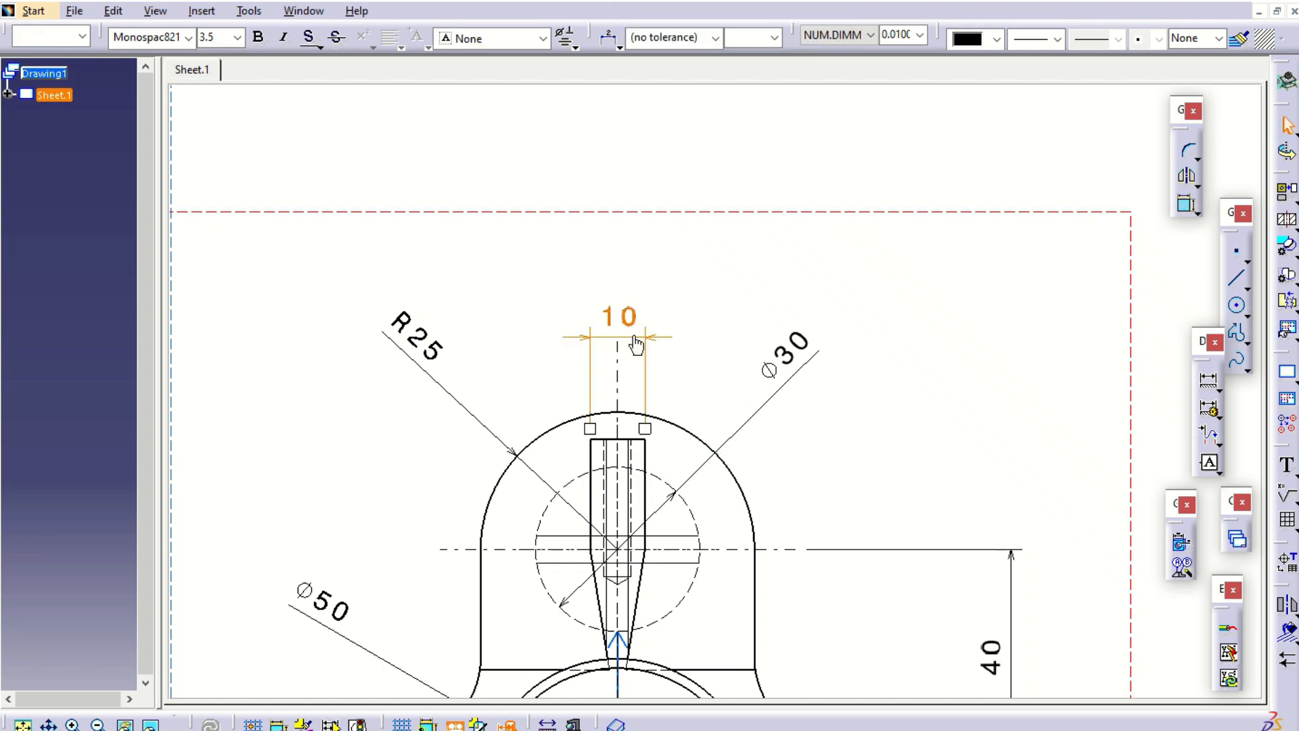
mouse_move(859, 447)
middle_down()
mouse_move(864, 594)
mouse_move(966, 498)
mouse_move(989, 498)
mouse_move(724, 596)
mouse_move(862, 533)
mouse_move(683, 471)
mouse_move(733, 491)
middle_up()
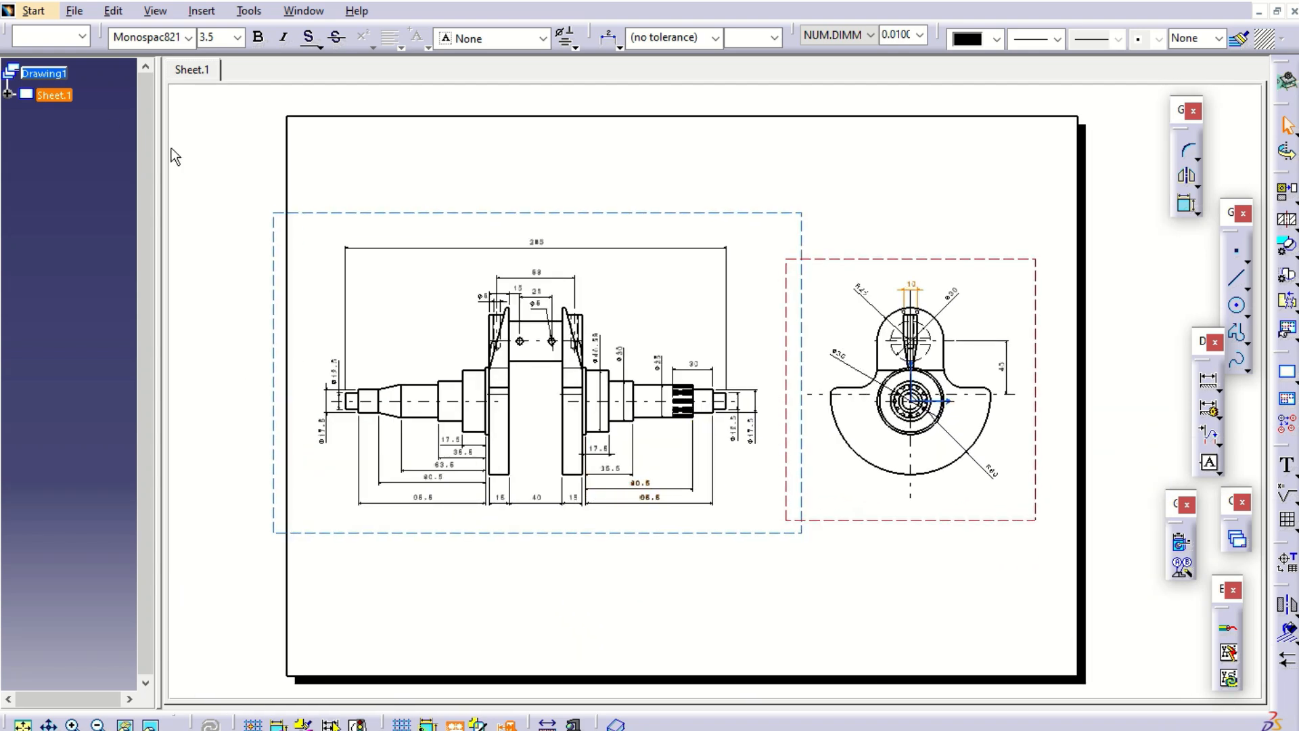
click(8, 94)
click(62, 96)
click(60, 97)
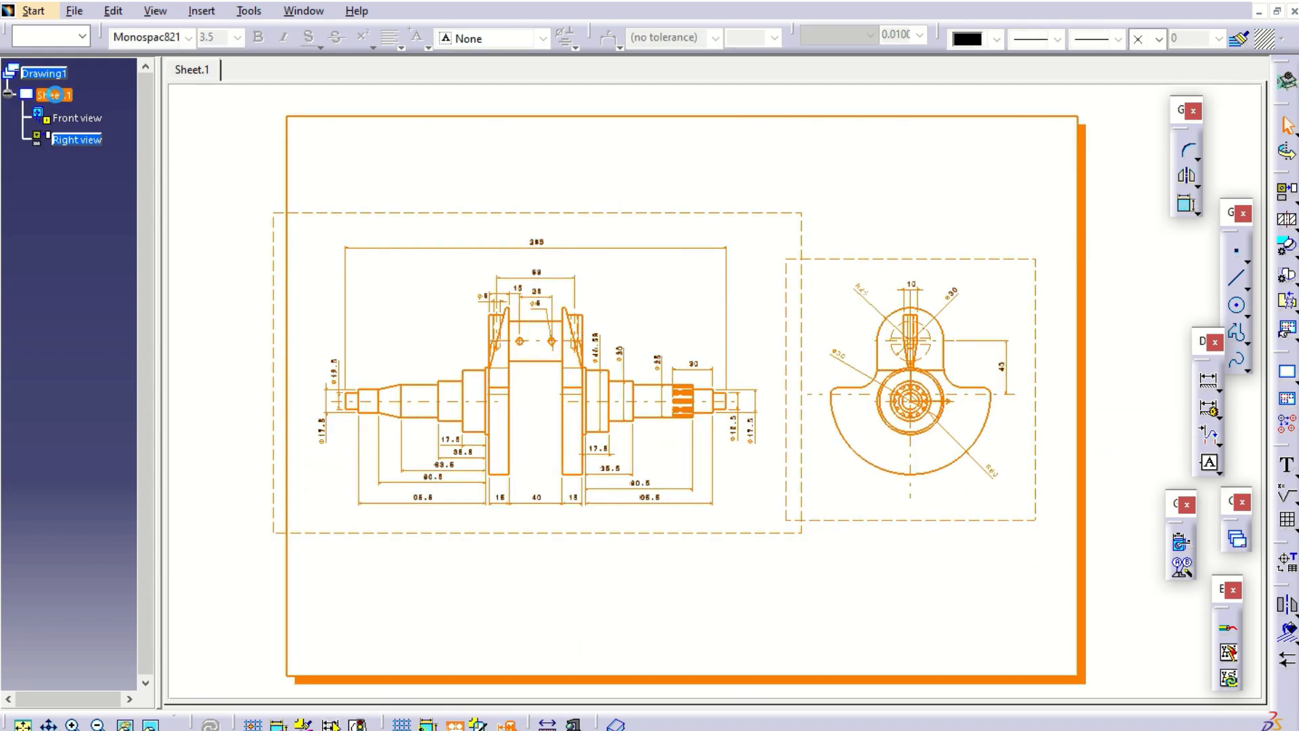
click(8, 93)
click(310, 134)
click(71, 96)
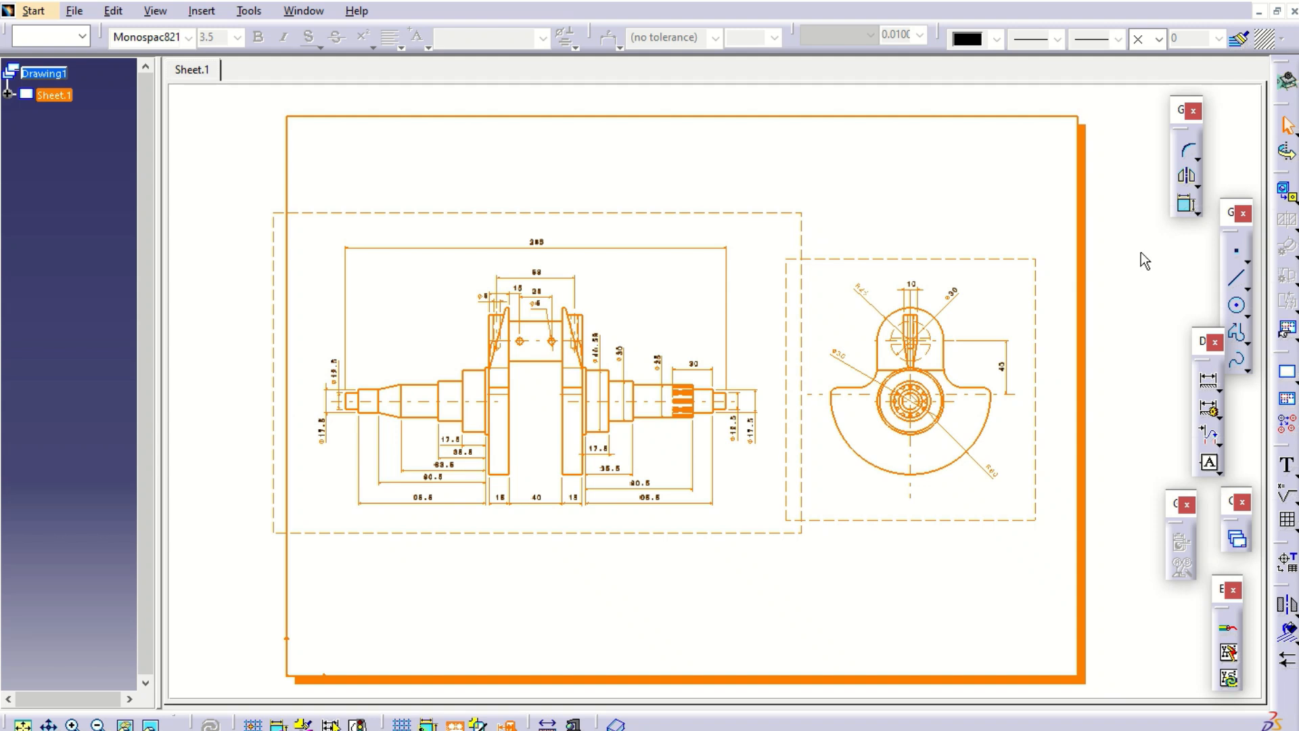
click(1294, 380)
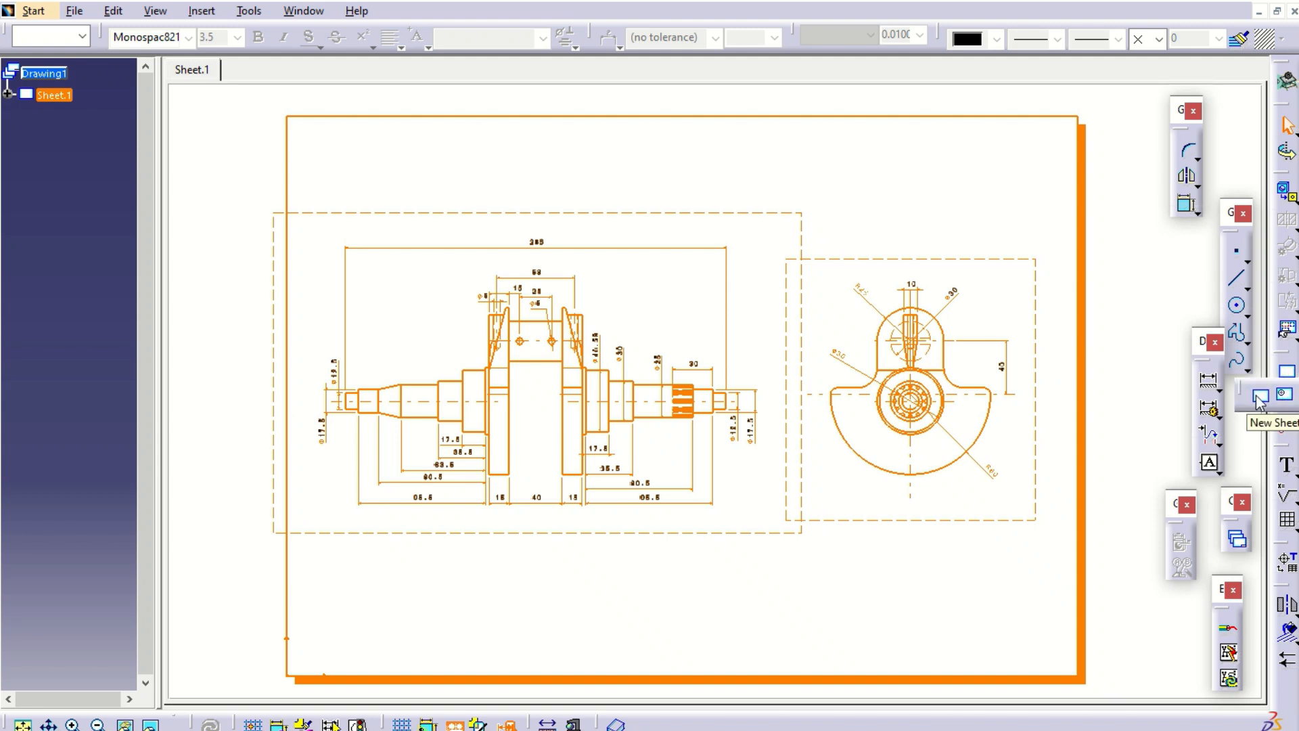
click(213, 10)
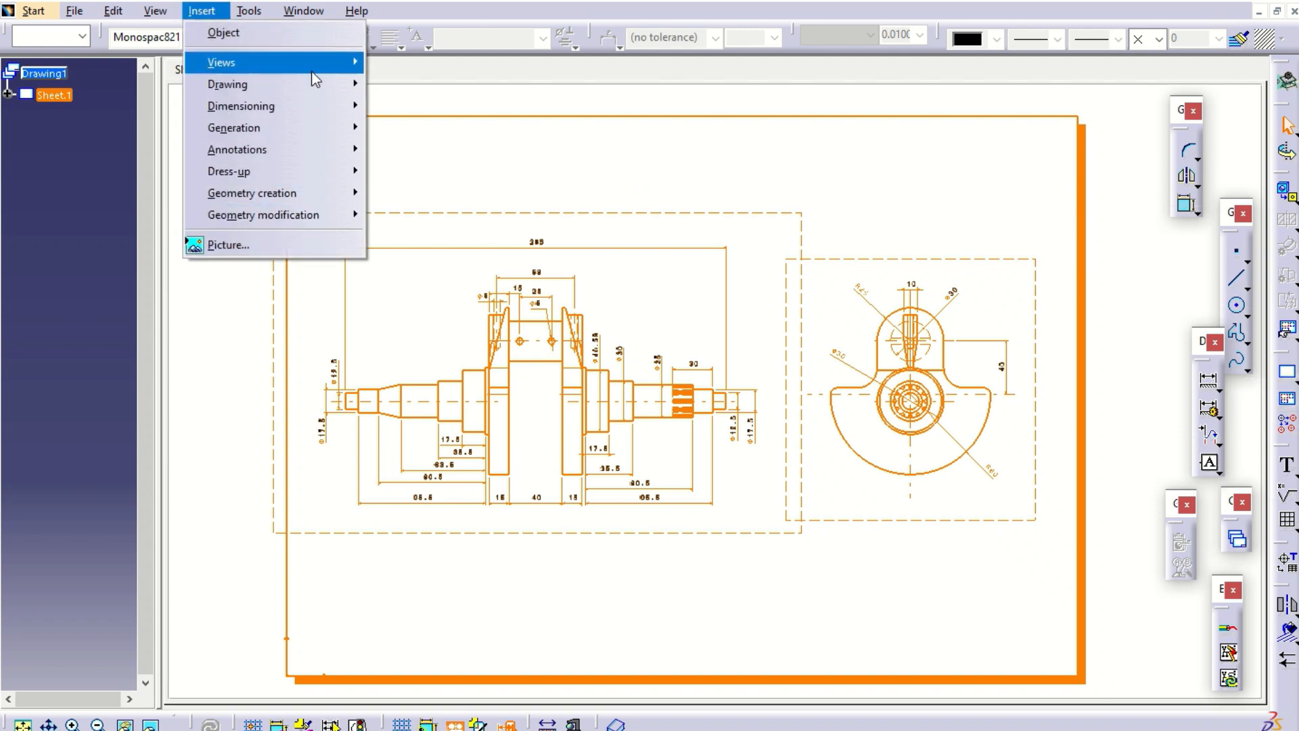
mouse_move(310, 83)
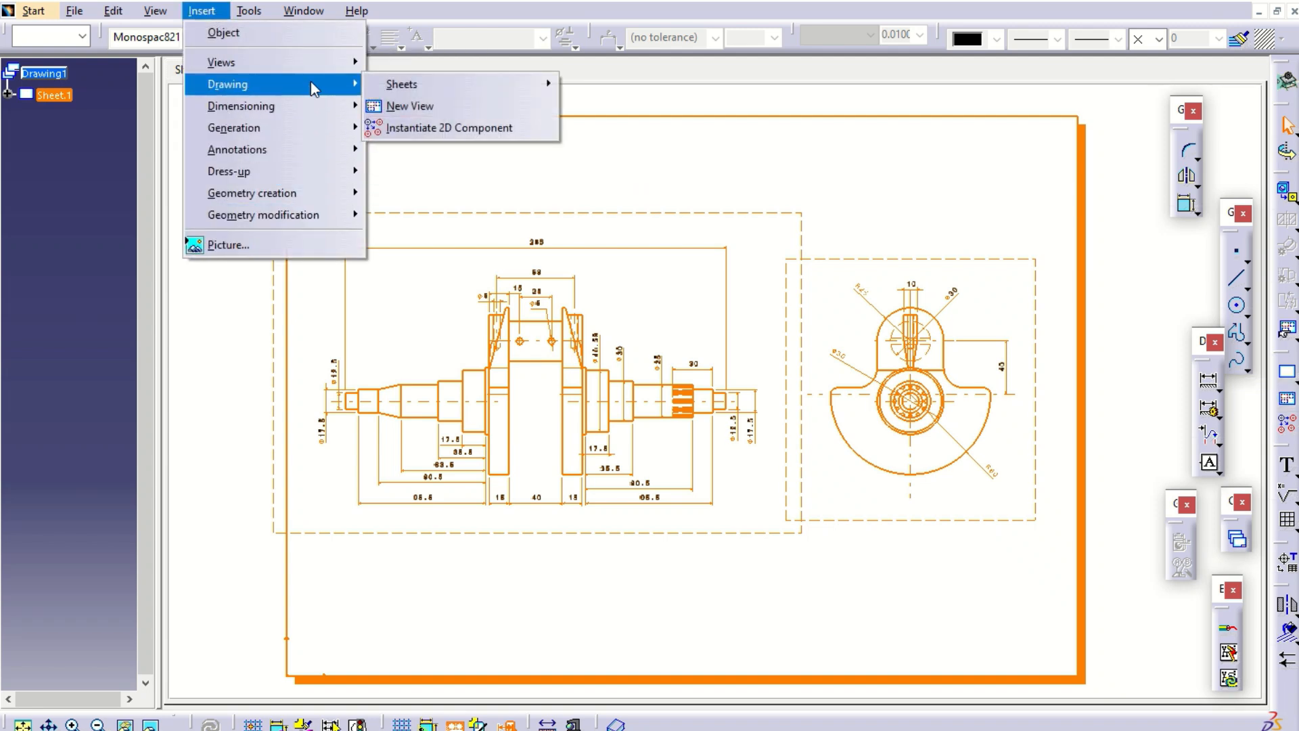
click(965, 105)
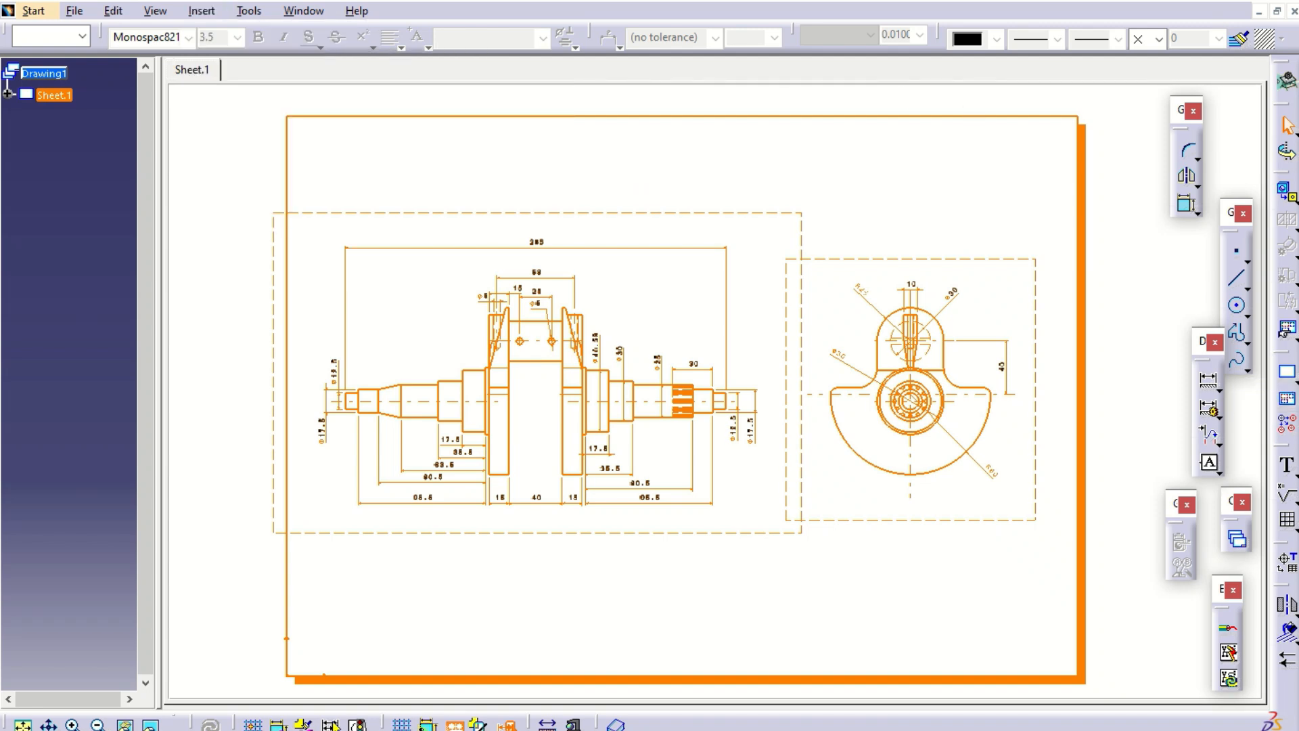
click(716, 121)
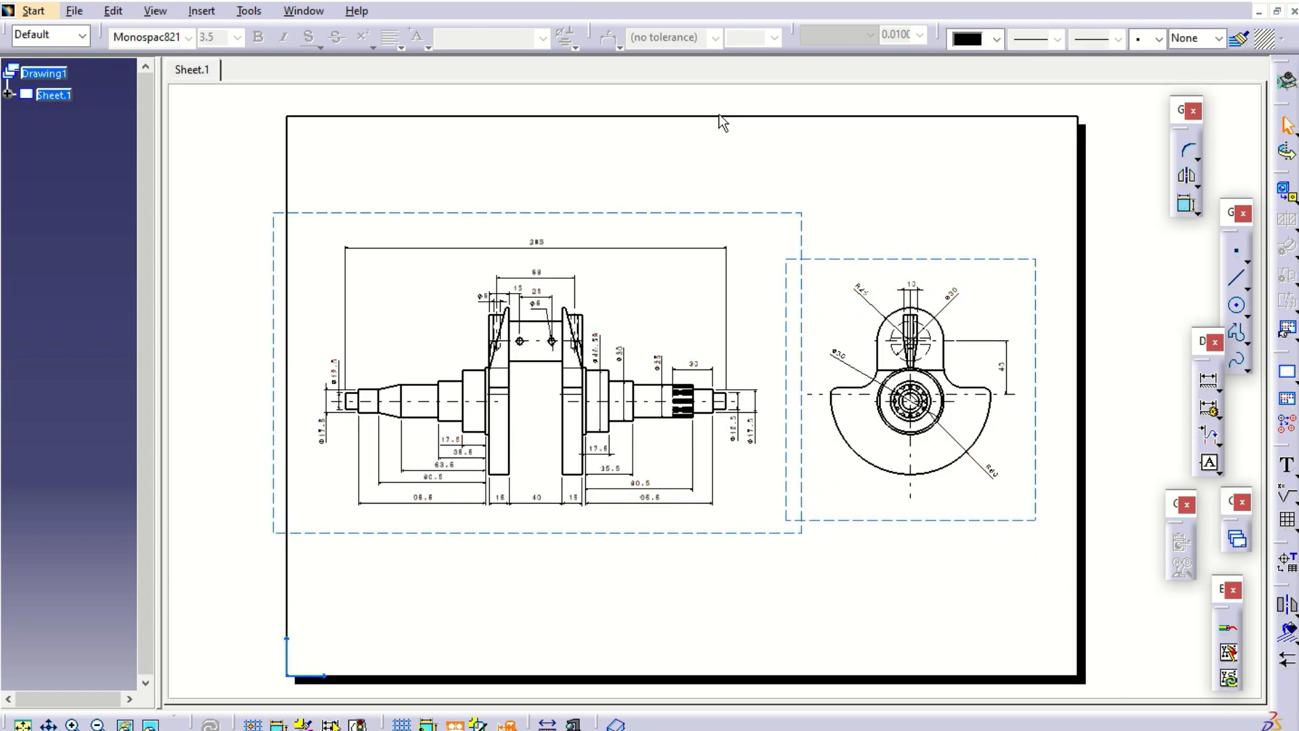
Add a new blank sheet to the drawing.
click(8, 94)
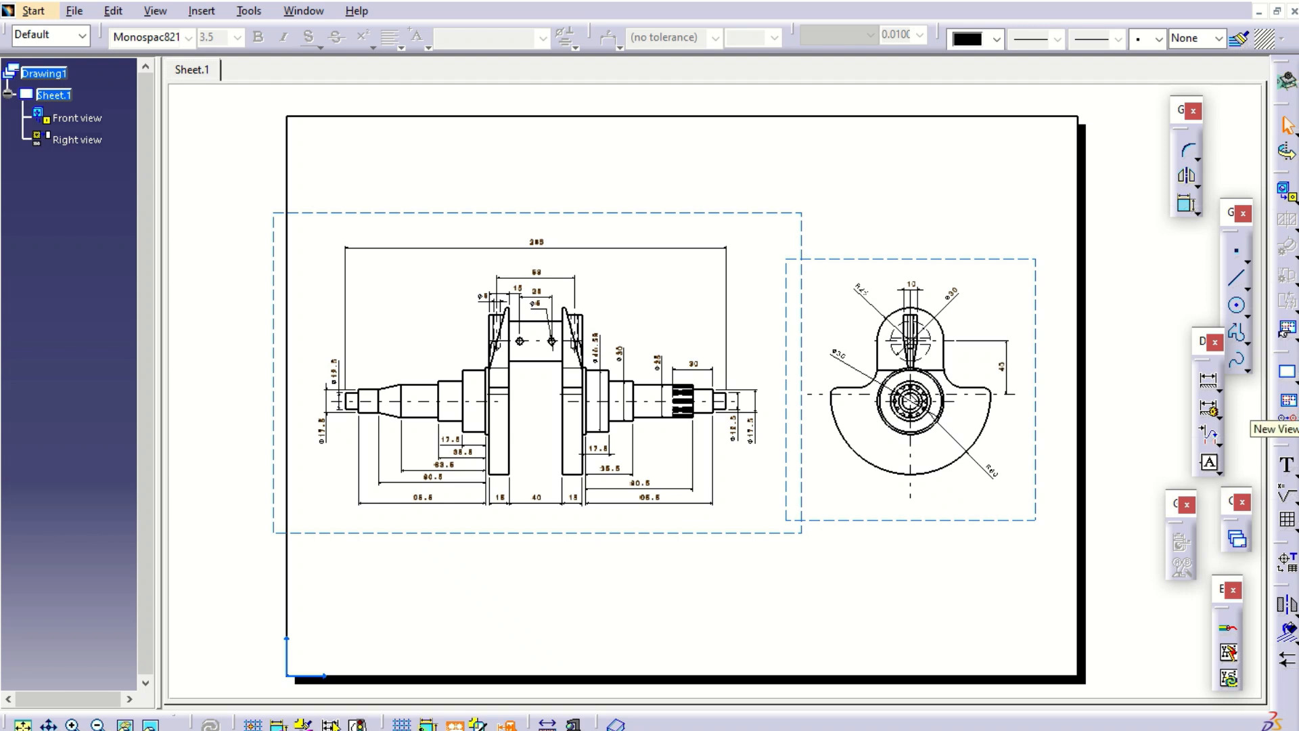
click(1292, 377)
click(1263, 395)
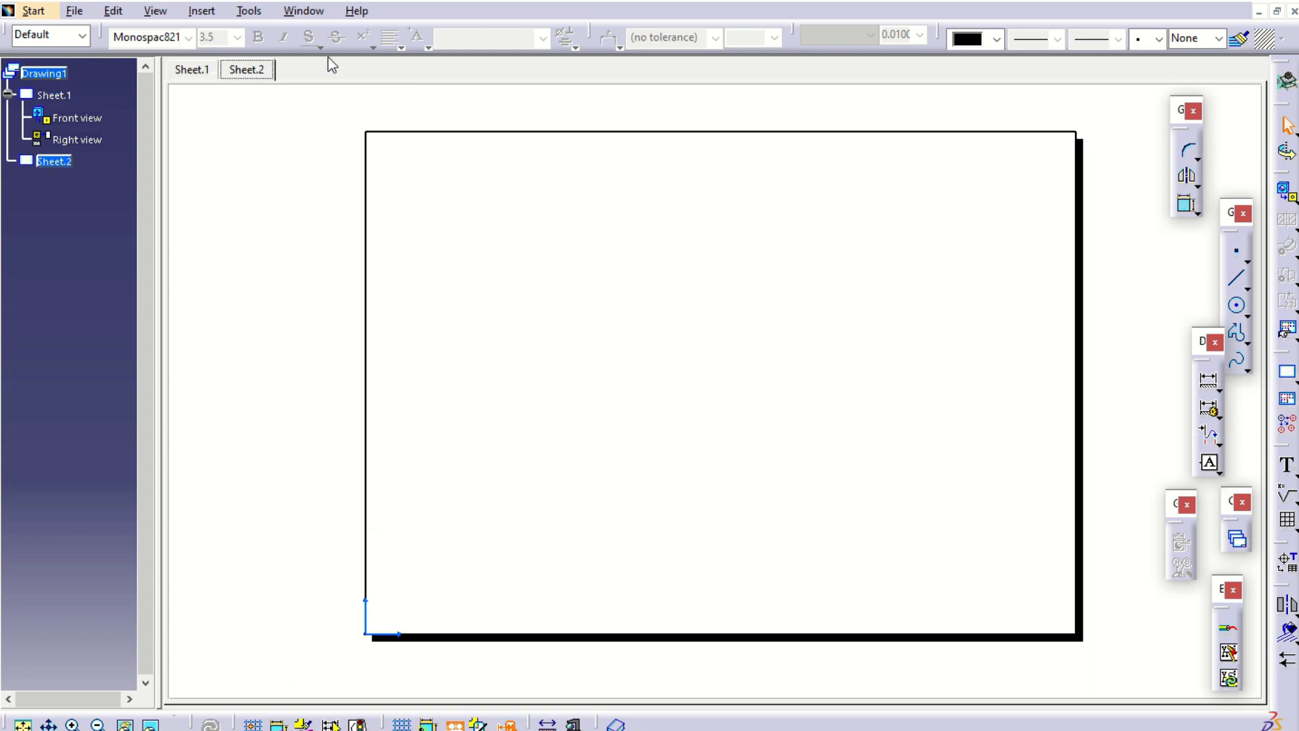
Return to Sheet.1 and delete the blank Sheet.2 from the drawing.
click(196, 71)
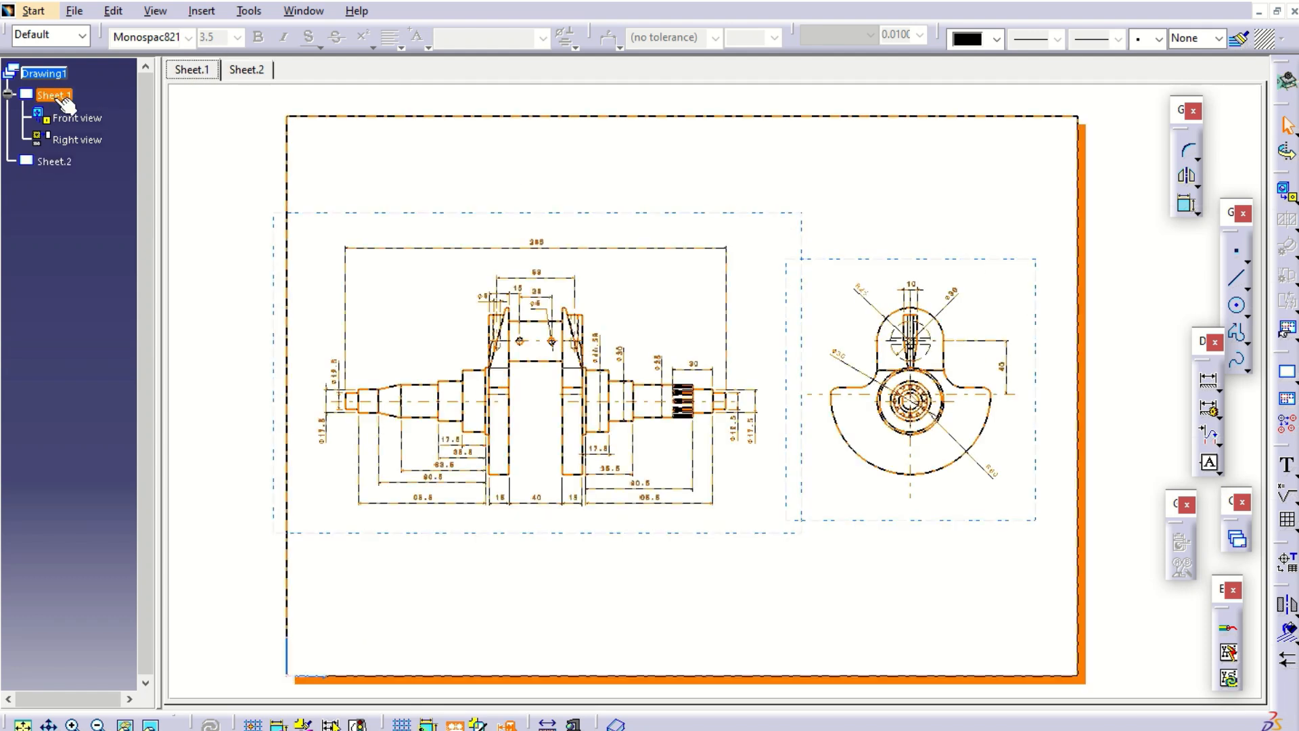
right_click(63, 163)
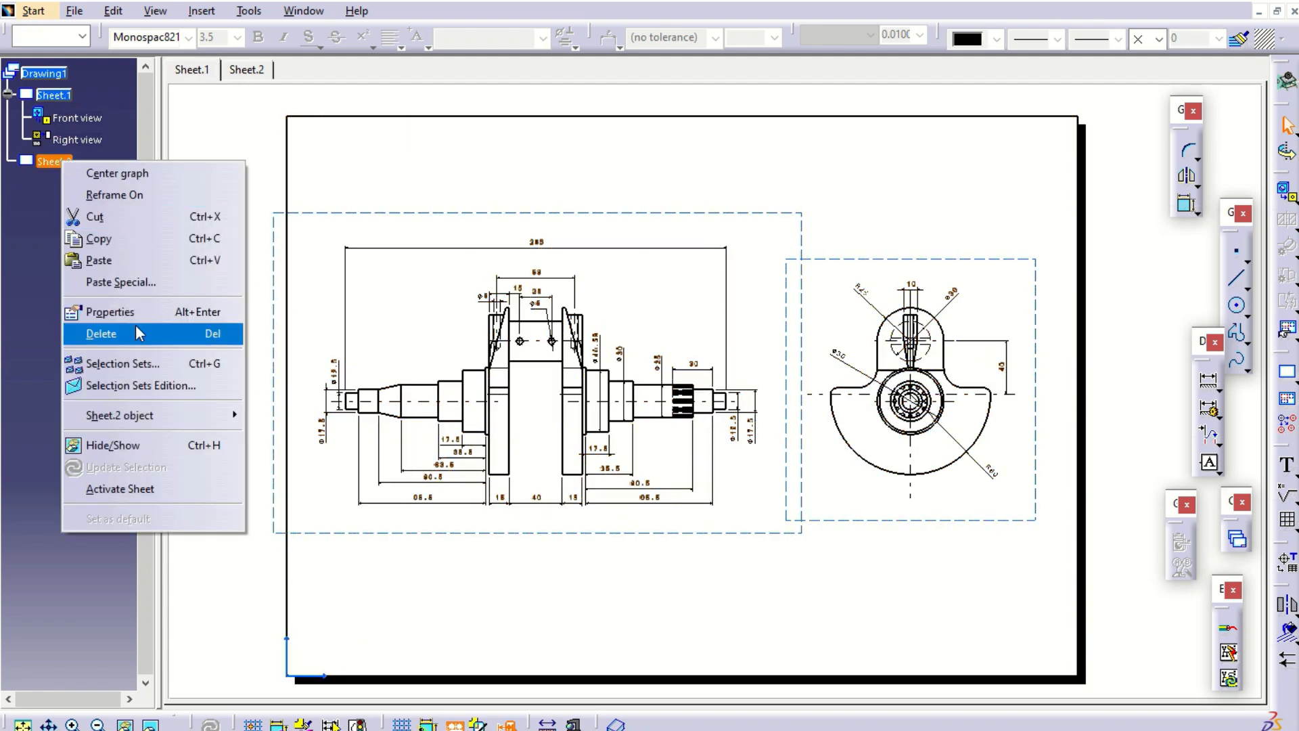
click(108, 332)
click(669, 418)
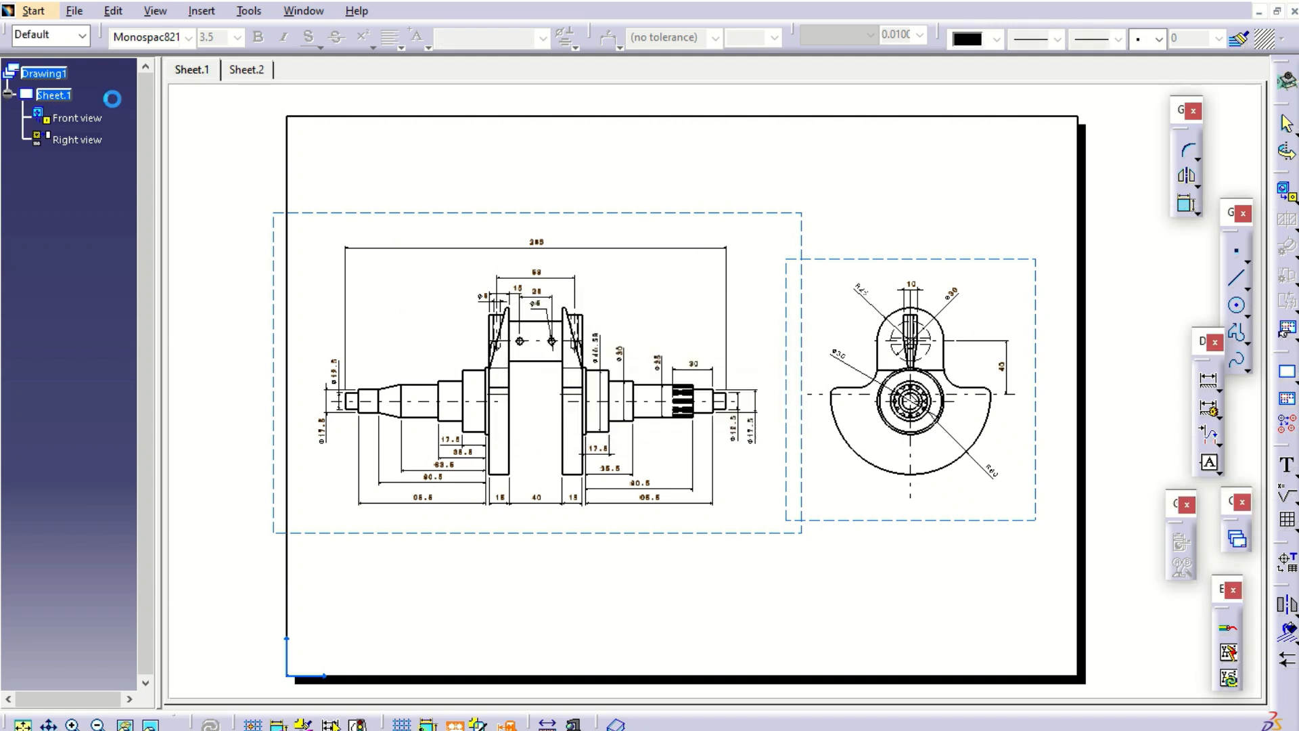
click(58, 96)
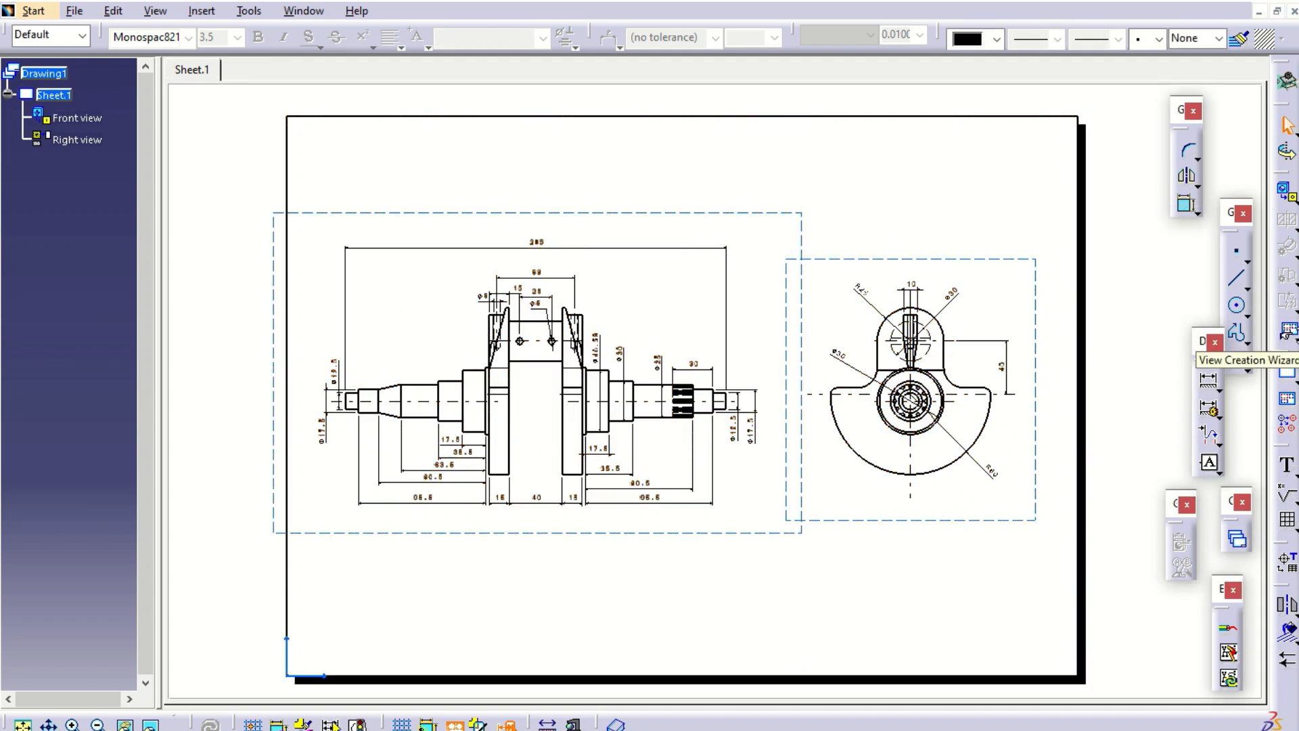
click(1208, 351)
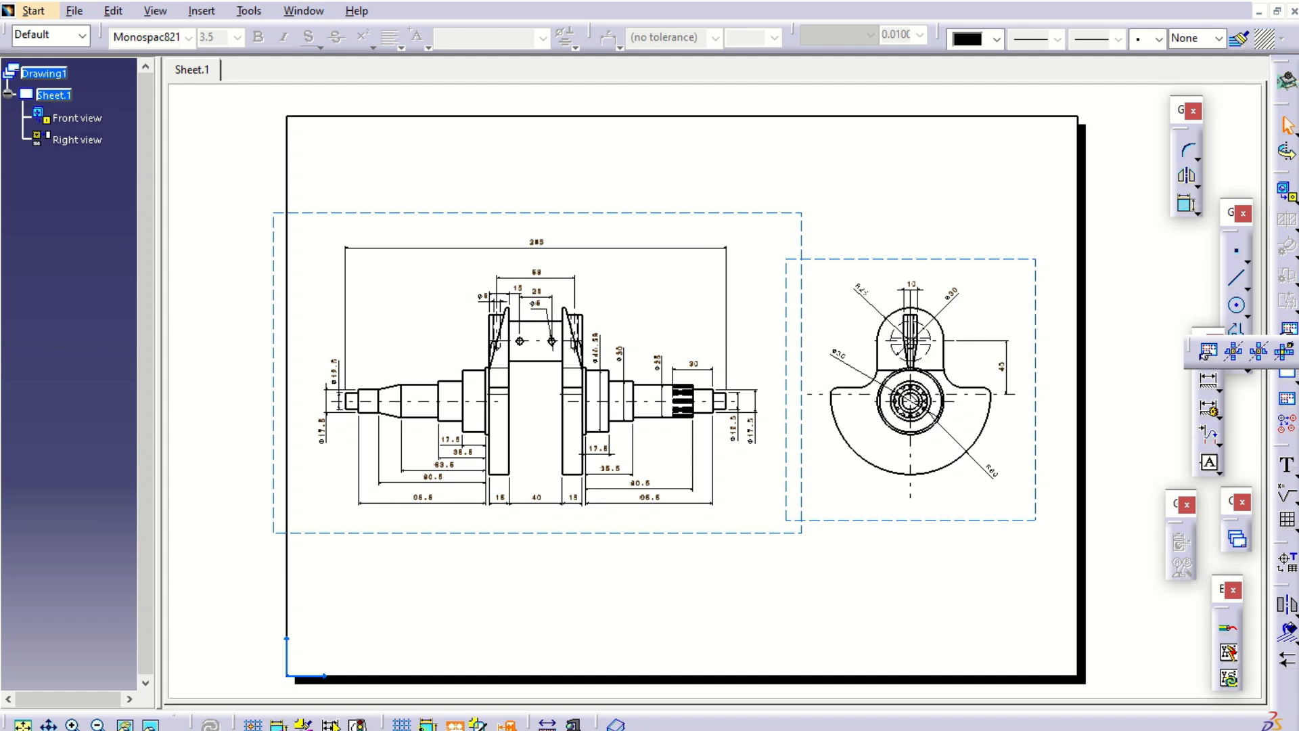
click(1279, 219)
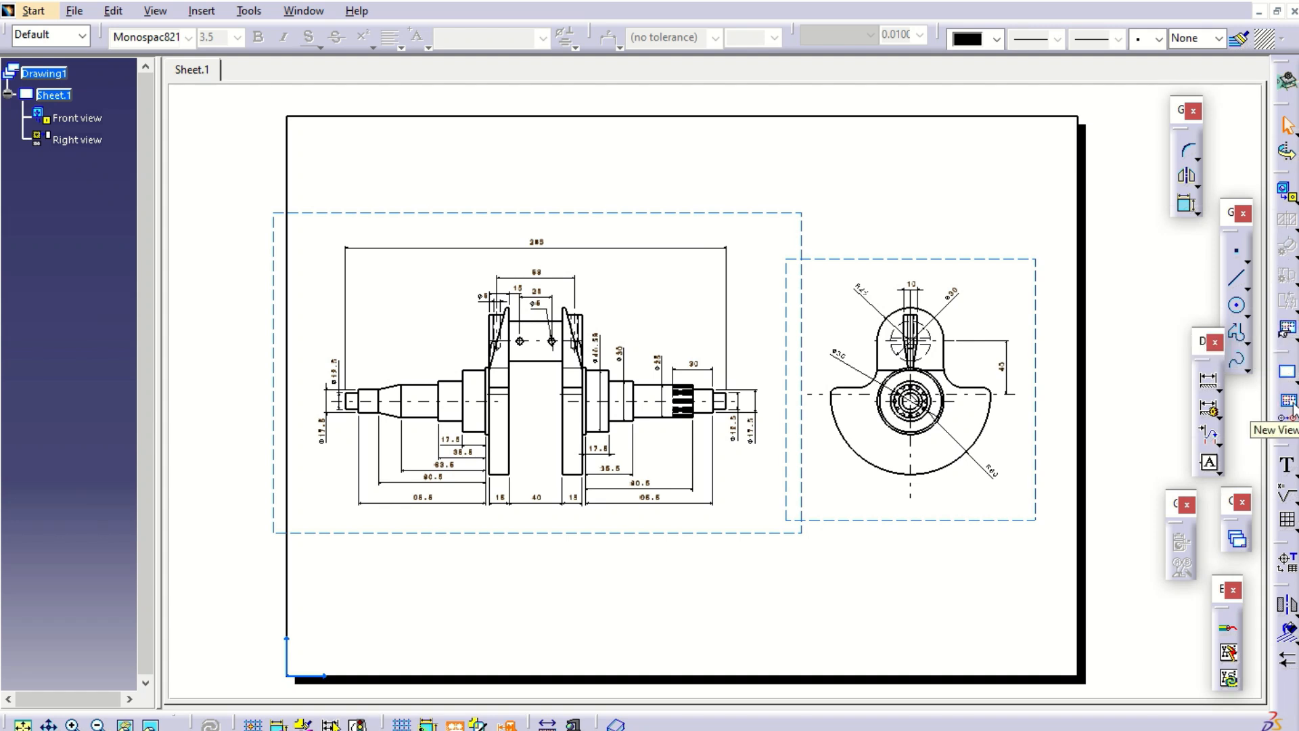
click(1239, 542)
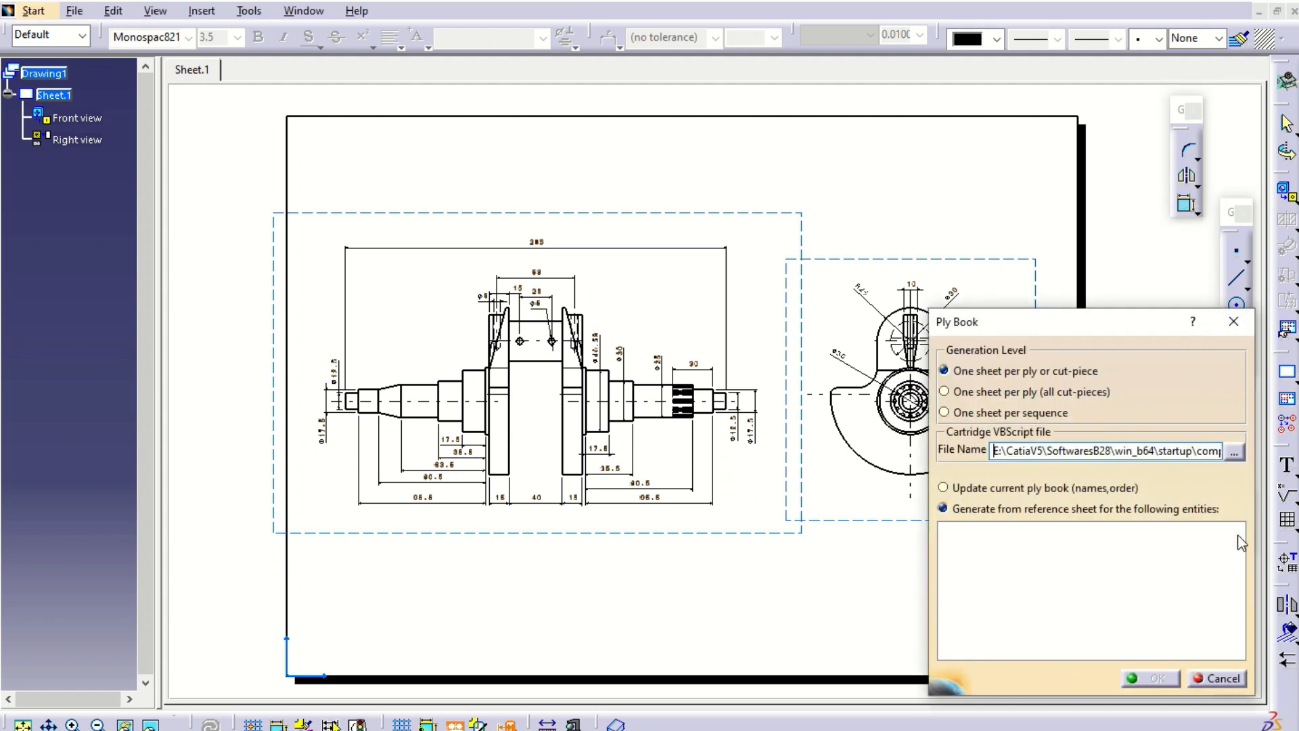
click(1212, 679)
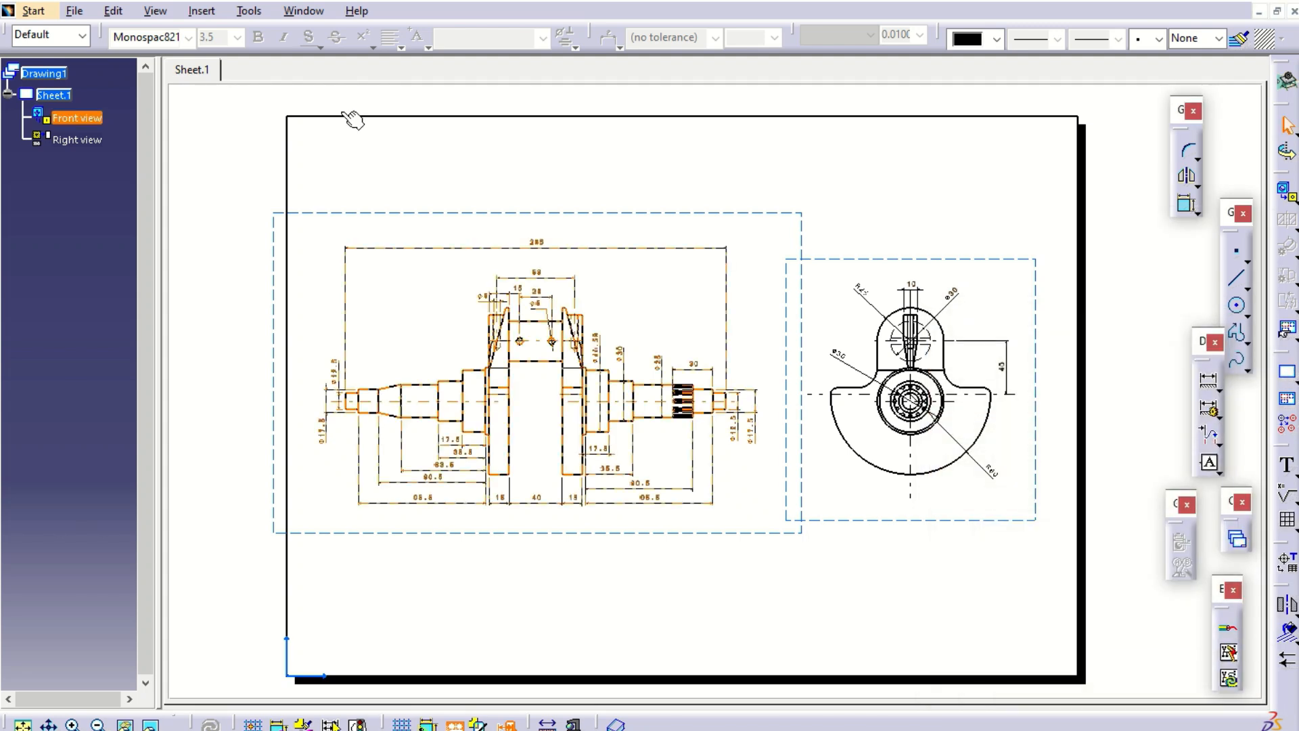
click(200, 11)
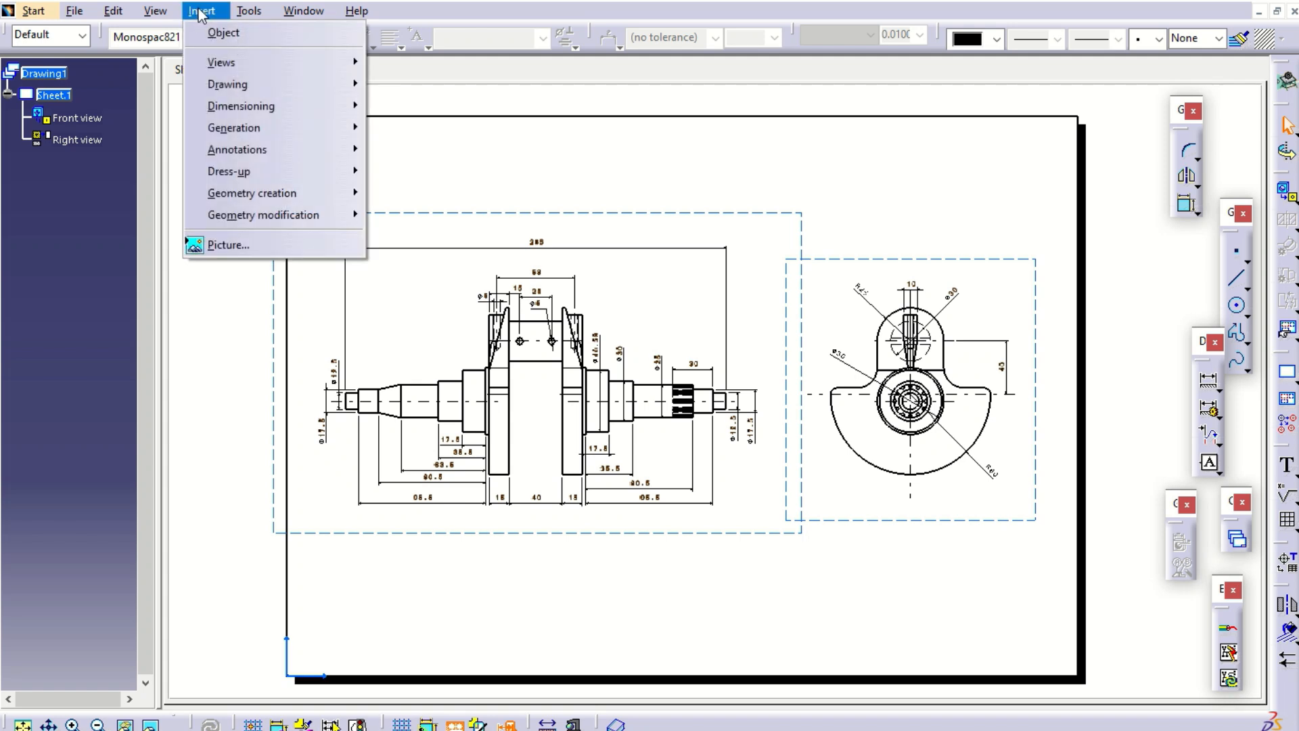
click(62, 101)
right_click(63, 101)
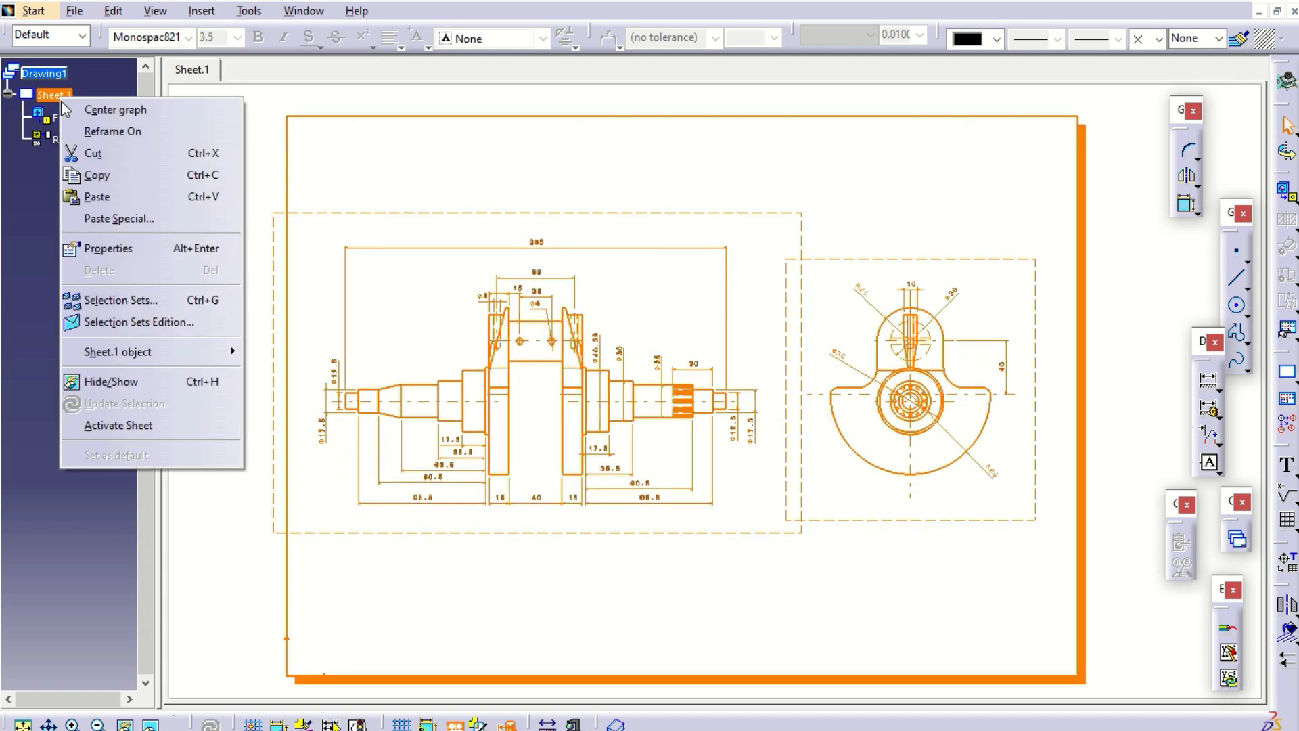
Switch to the sheet background and create a frame and title block in the style Drawing Titleblock Sample 1.
click(200, 12)
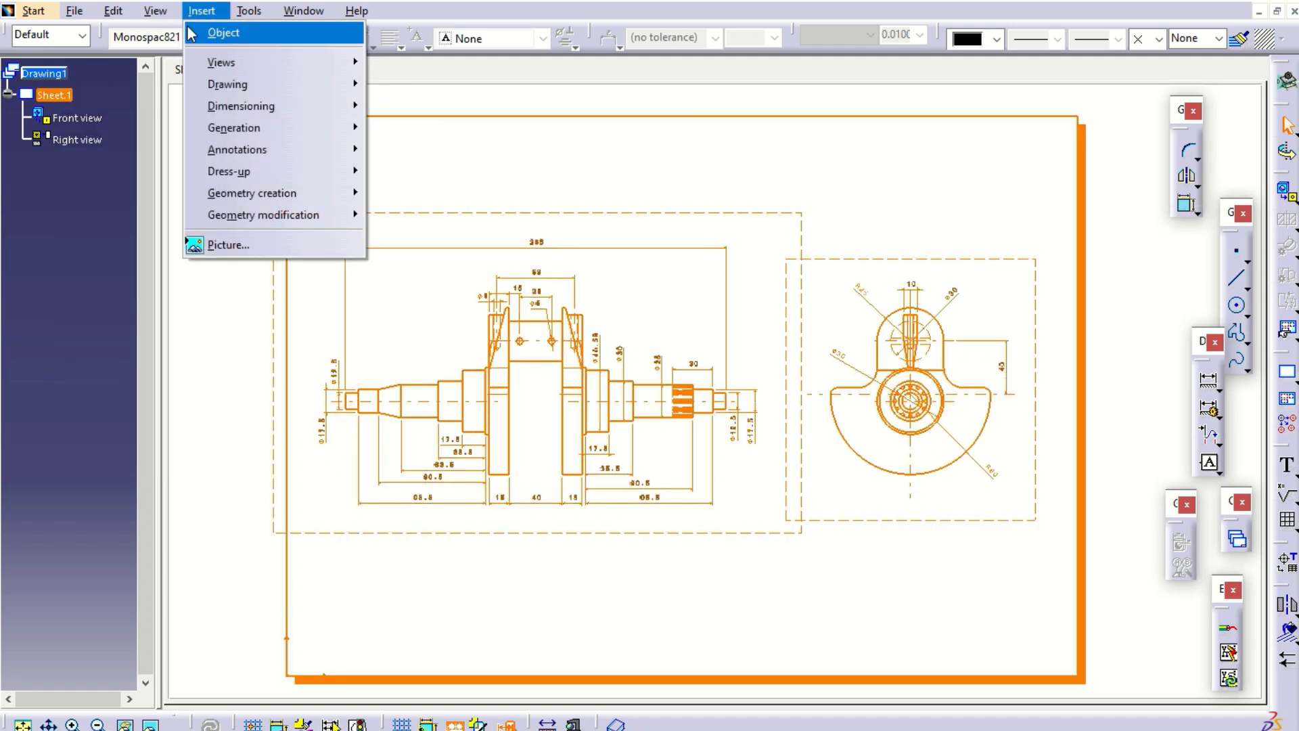
mouse_move(155, 11)
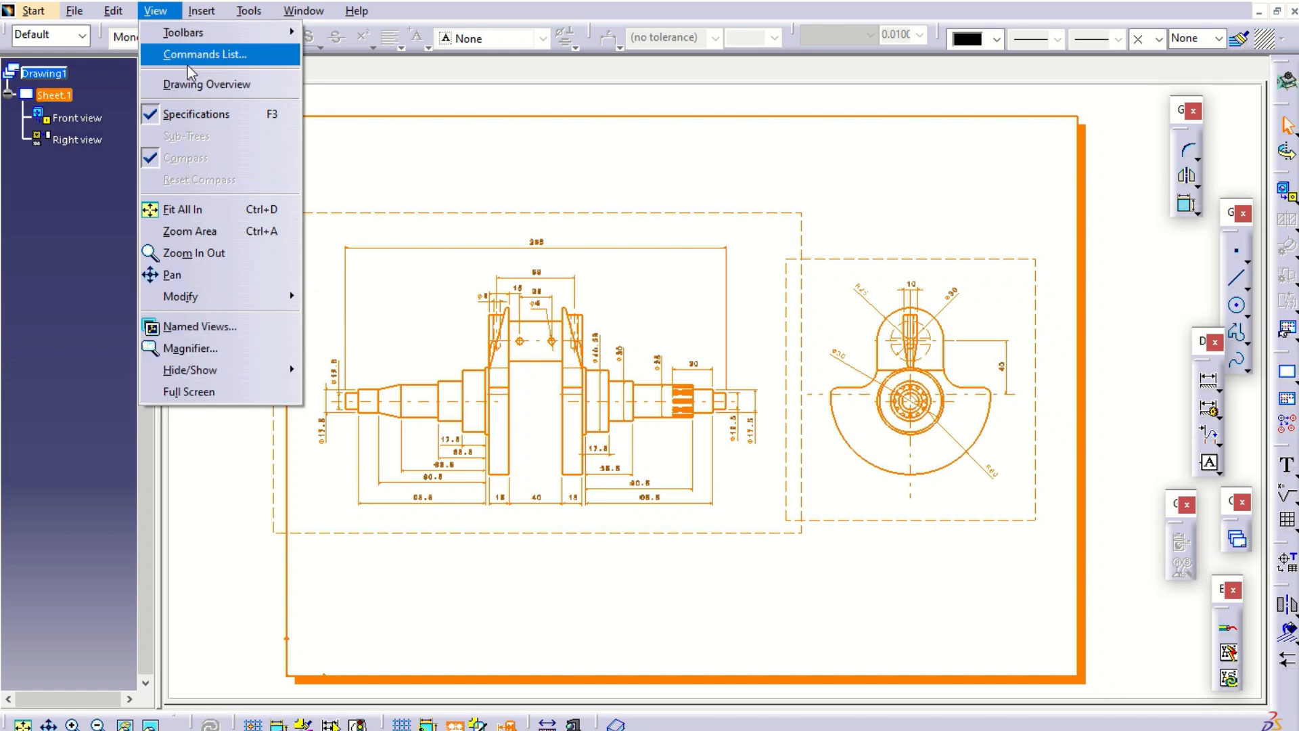
mouse_move(115, 13)
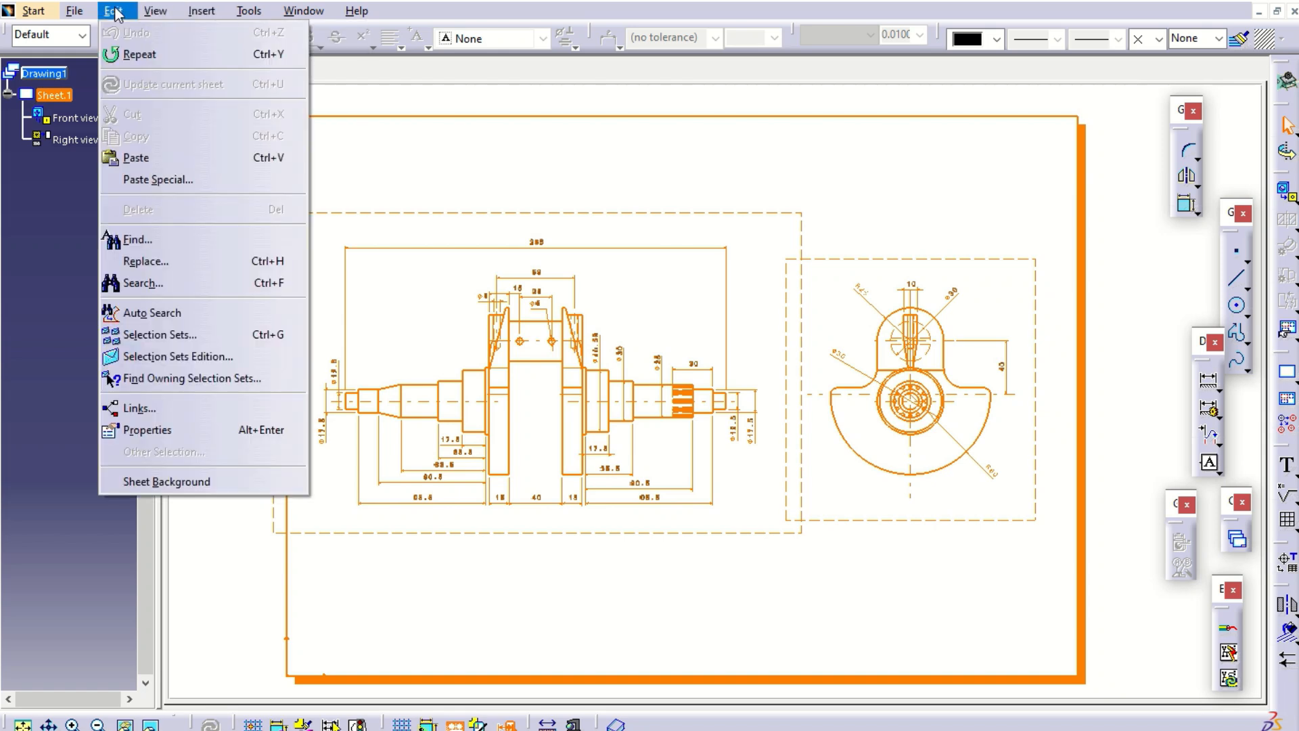
click(219, 481)
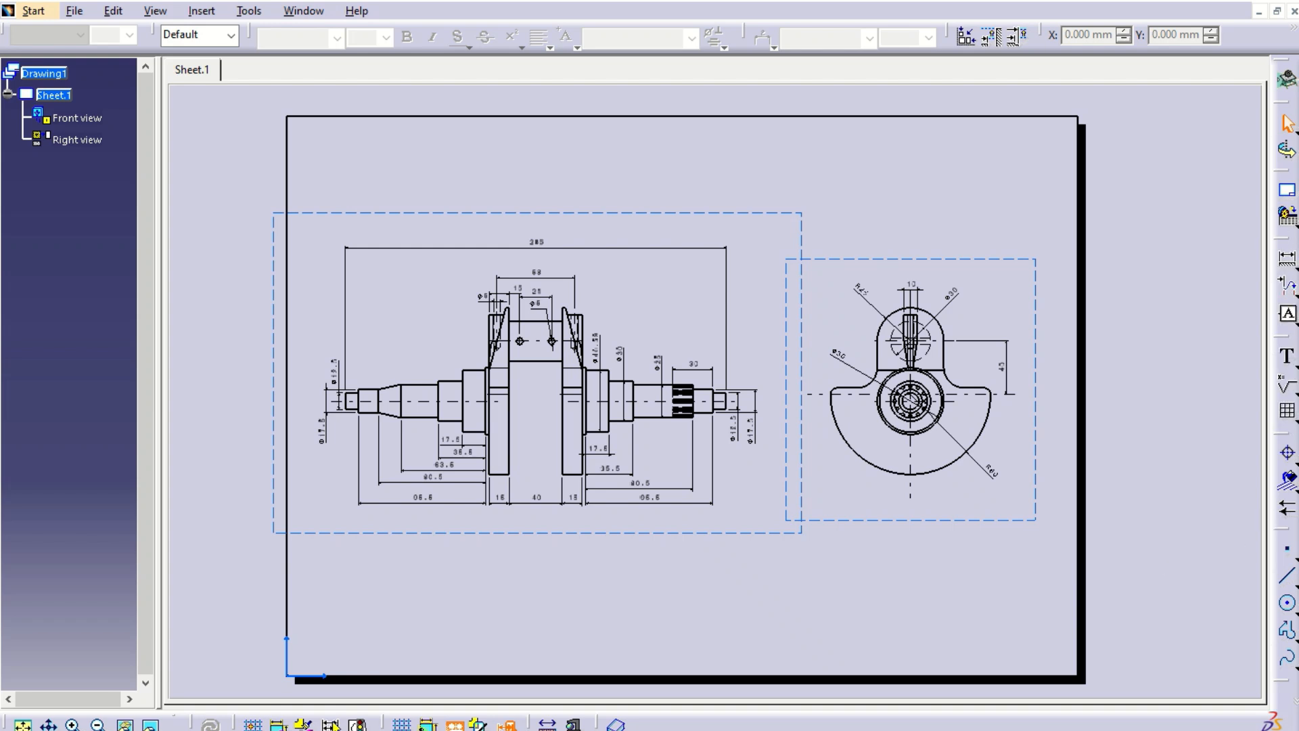
click(1288, 193)
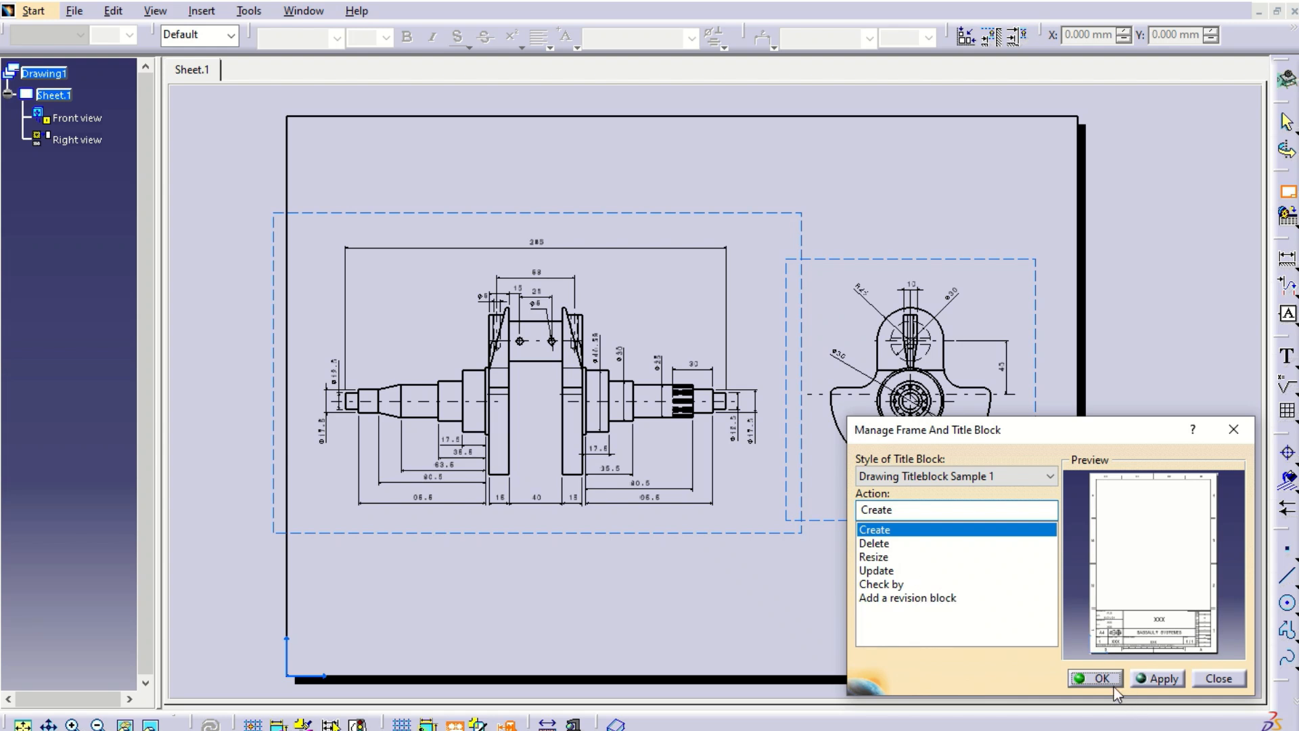
click(1092, 679)
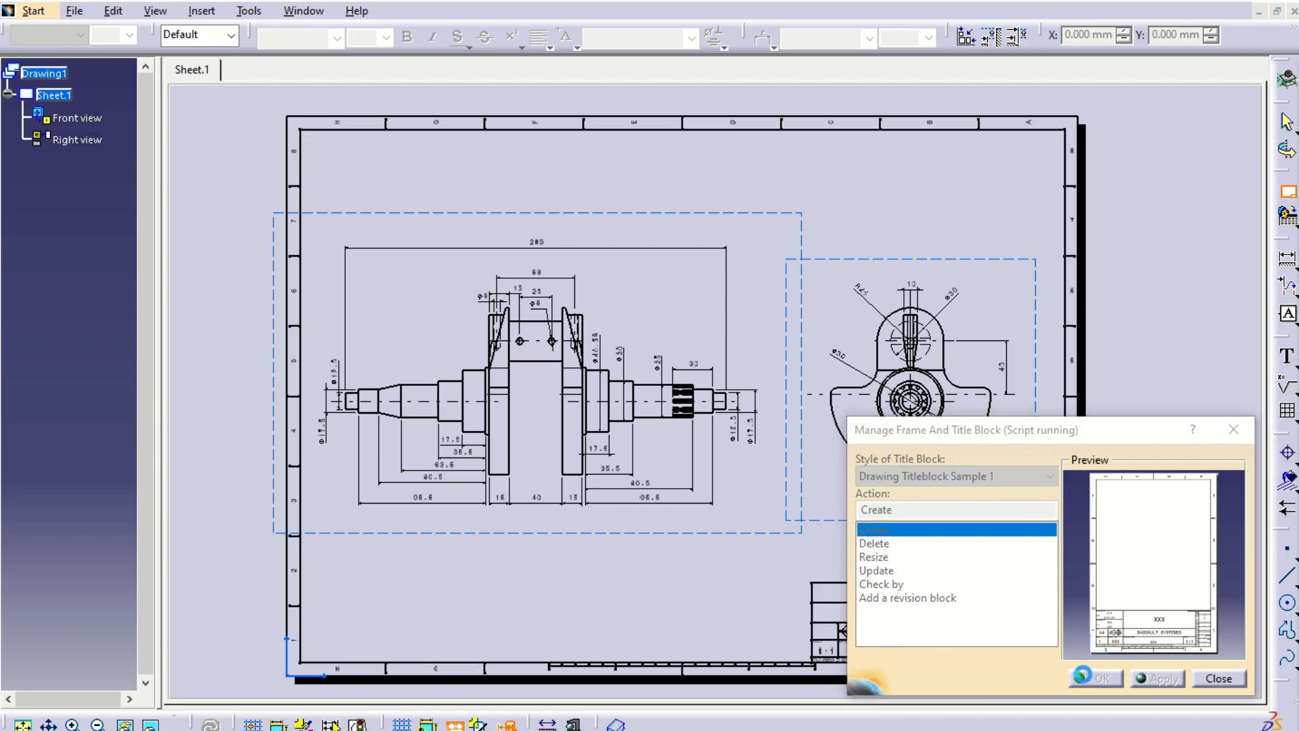
Return to the working views and move the right view slightly farther away from the front view.
middle_drag(961, 621, 1029, 518)
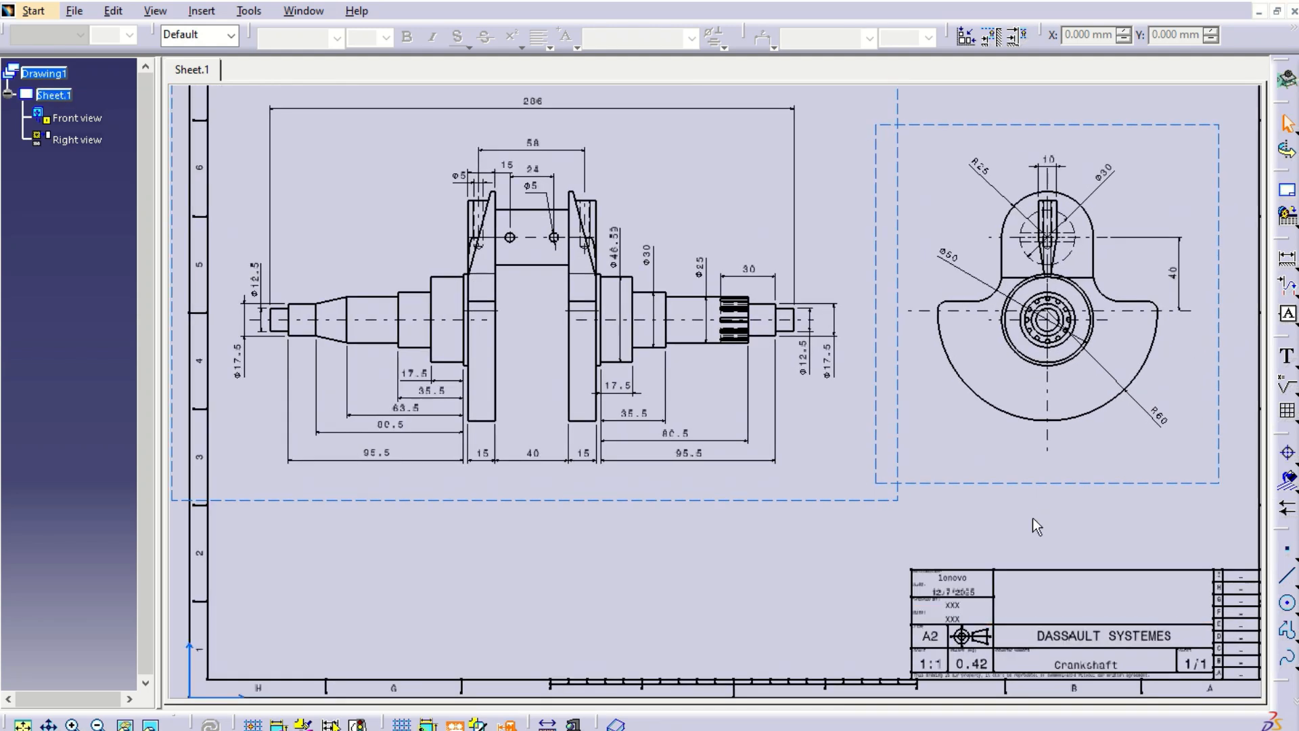
mouse_move(1016, 632)
middle_down()
mouse_move(948, 574)
mouse_move(957, 618)
middle_up()
middle_drag(807, 435, 908, 594)
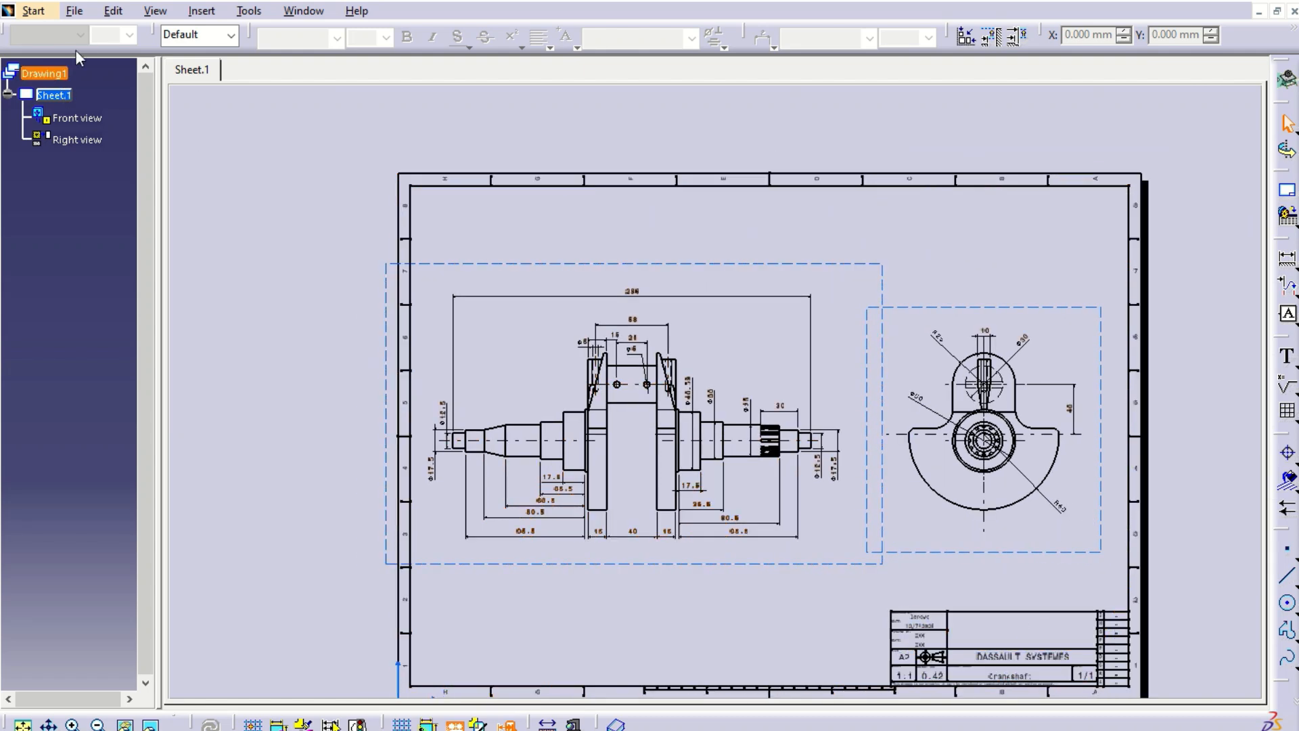
click(118, 17)
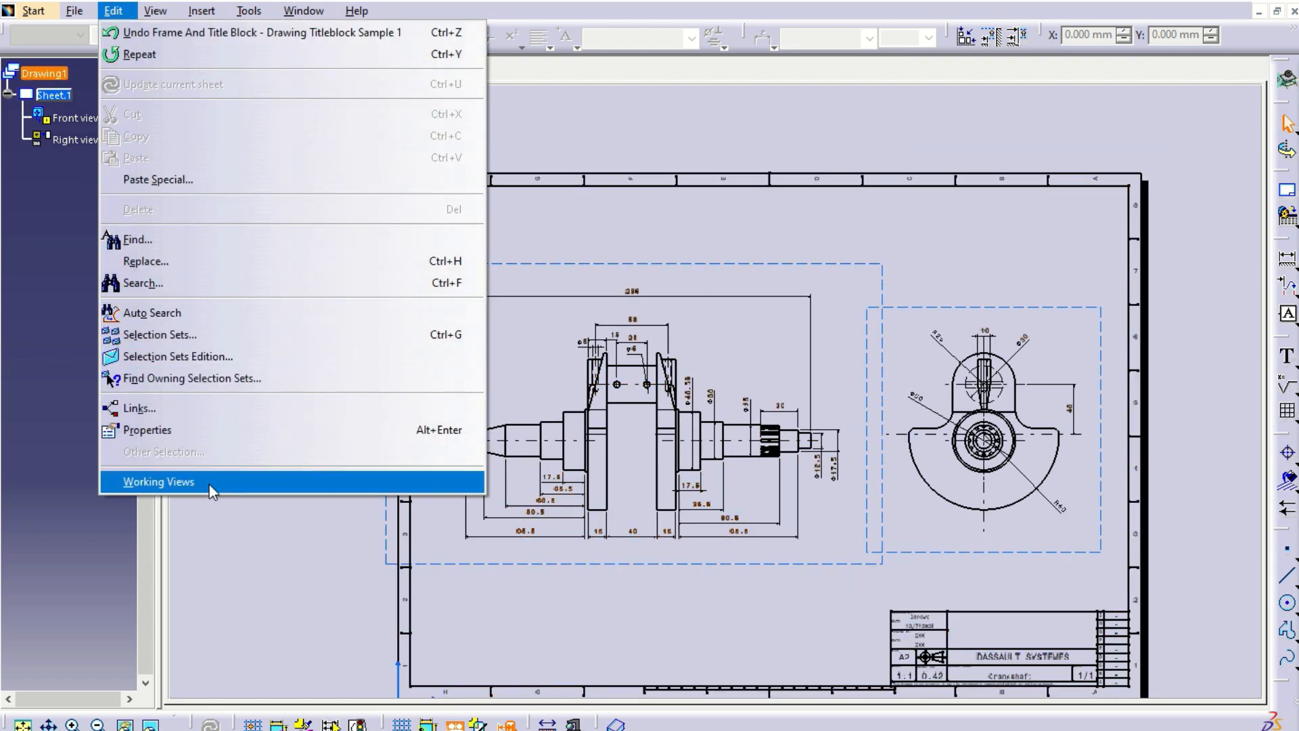
click(213, 563)
drag(1007, 306, 1018, 324)
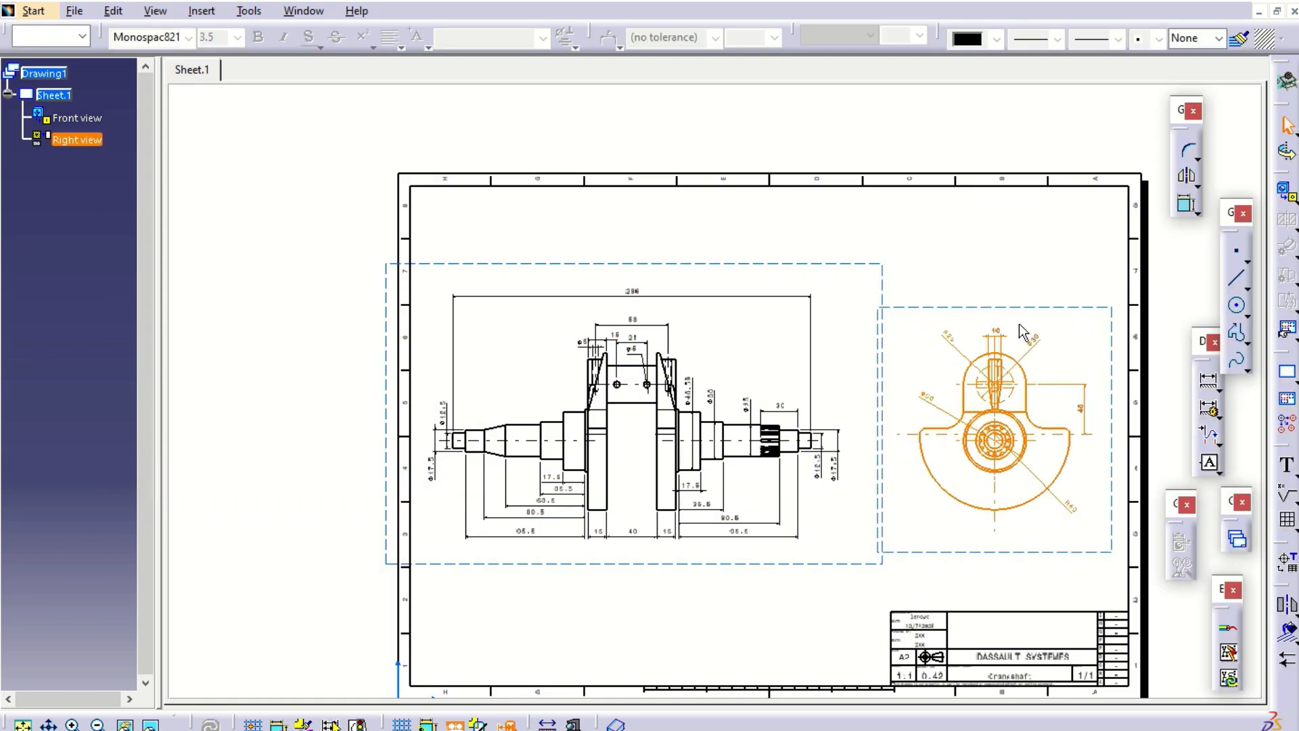
Reposition the front and right views within the sheet frame, bringing the right view closer and lowering both to free space above them.
click(791, 264)
drag(791, 263, 819, 286)
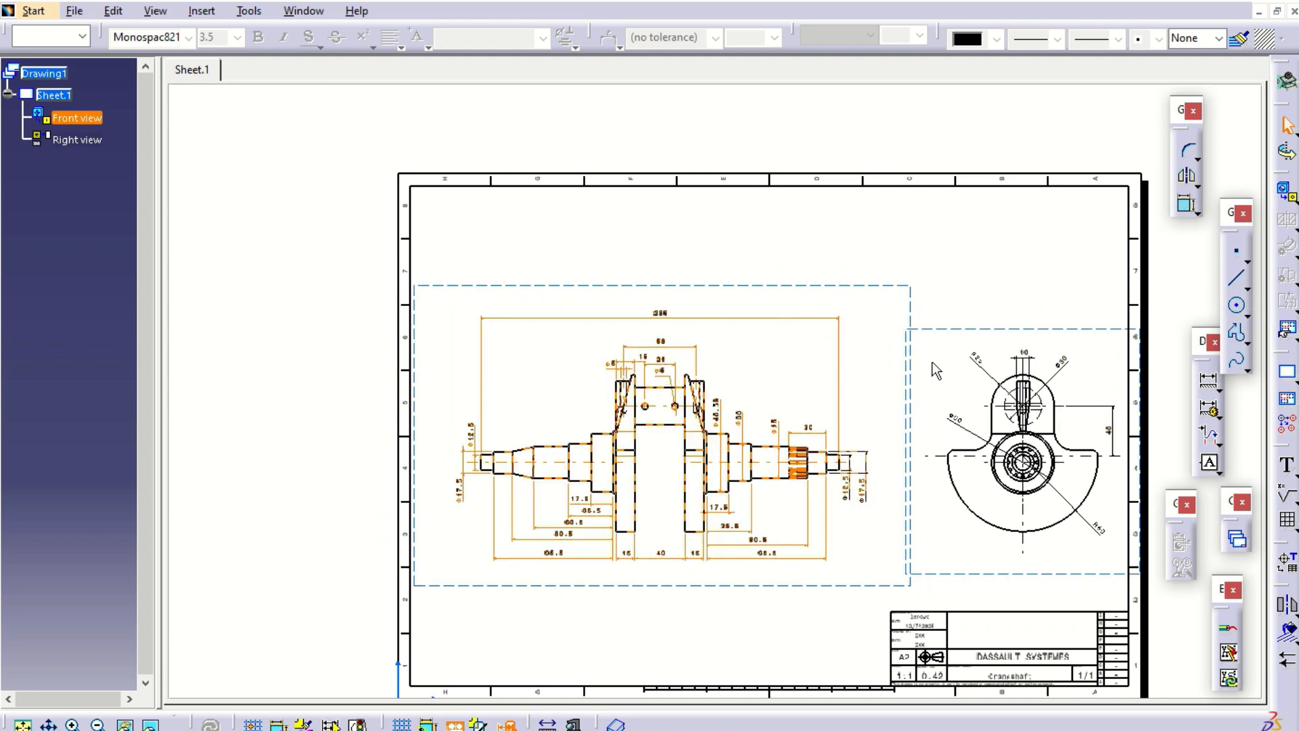
ctrl+click(978, 334)
drag(978, 333, 955, 330)
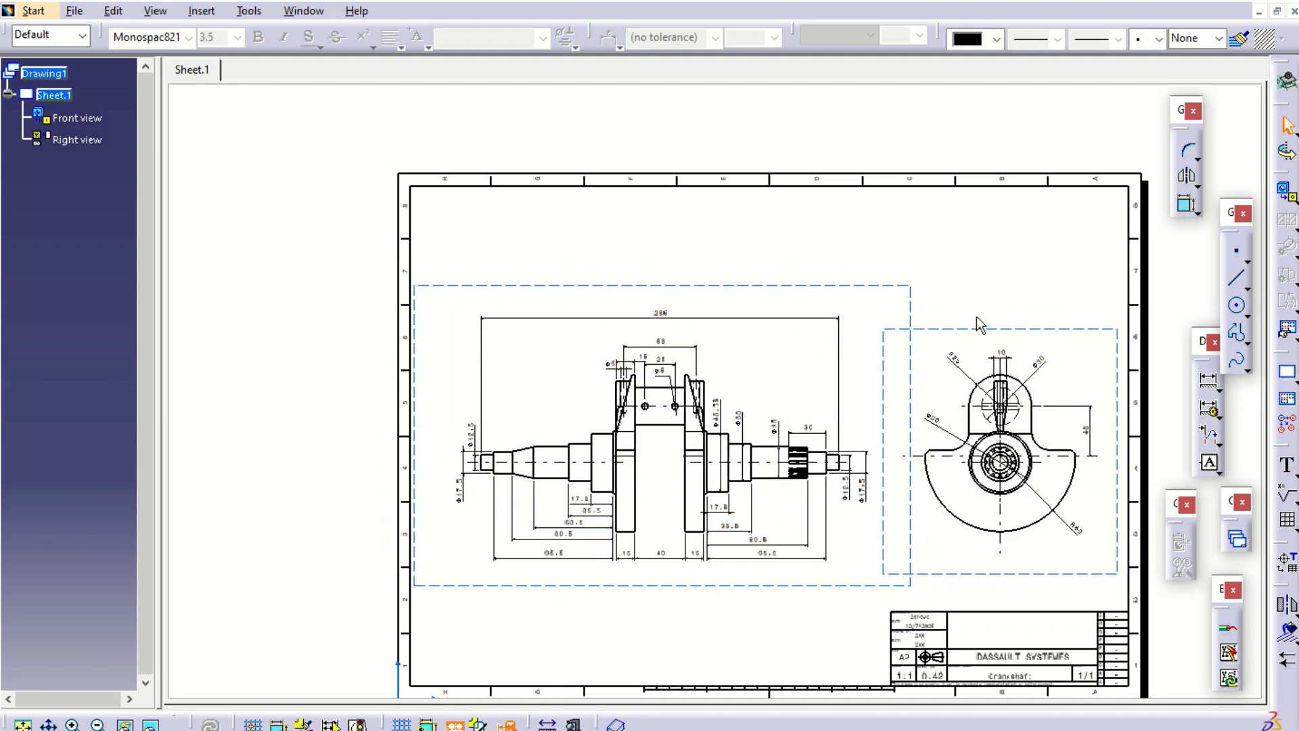
click(978, 331)
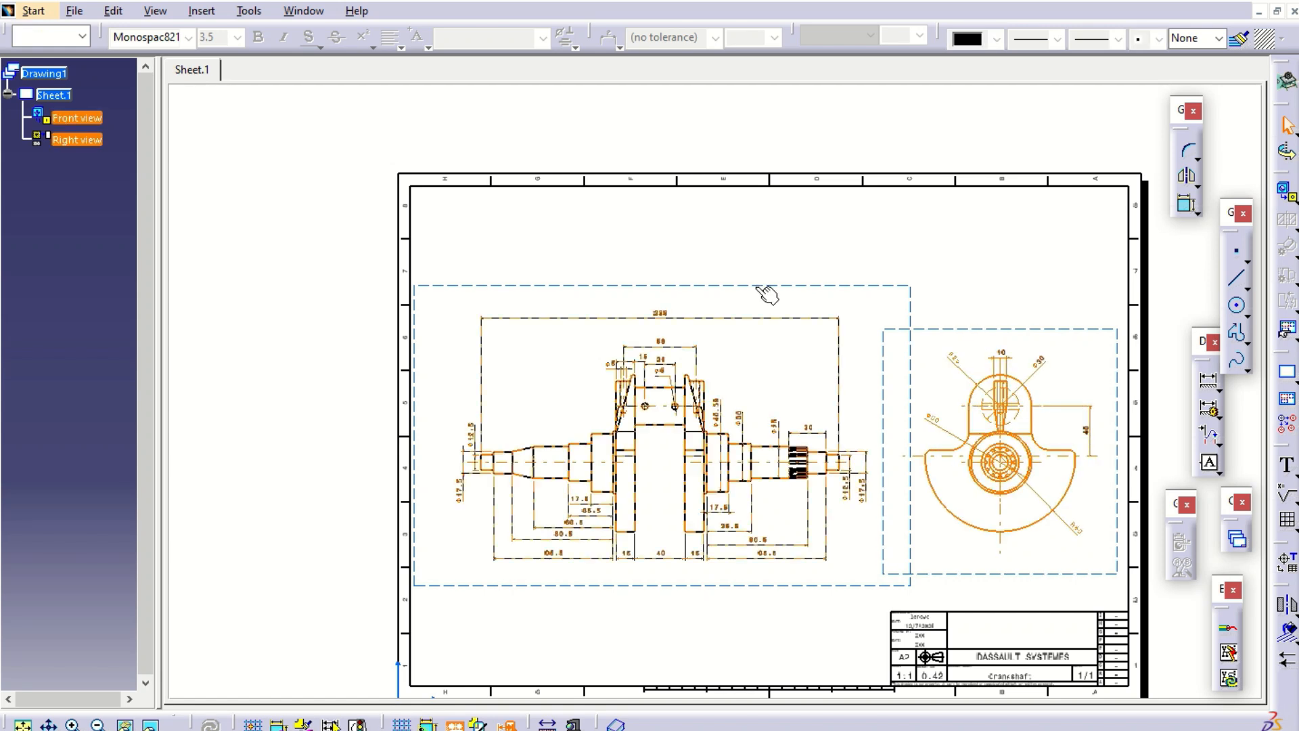
drag(766, 292, 747, 301)
click(883, 236)
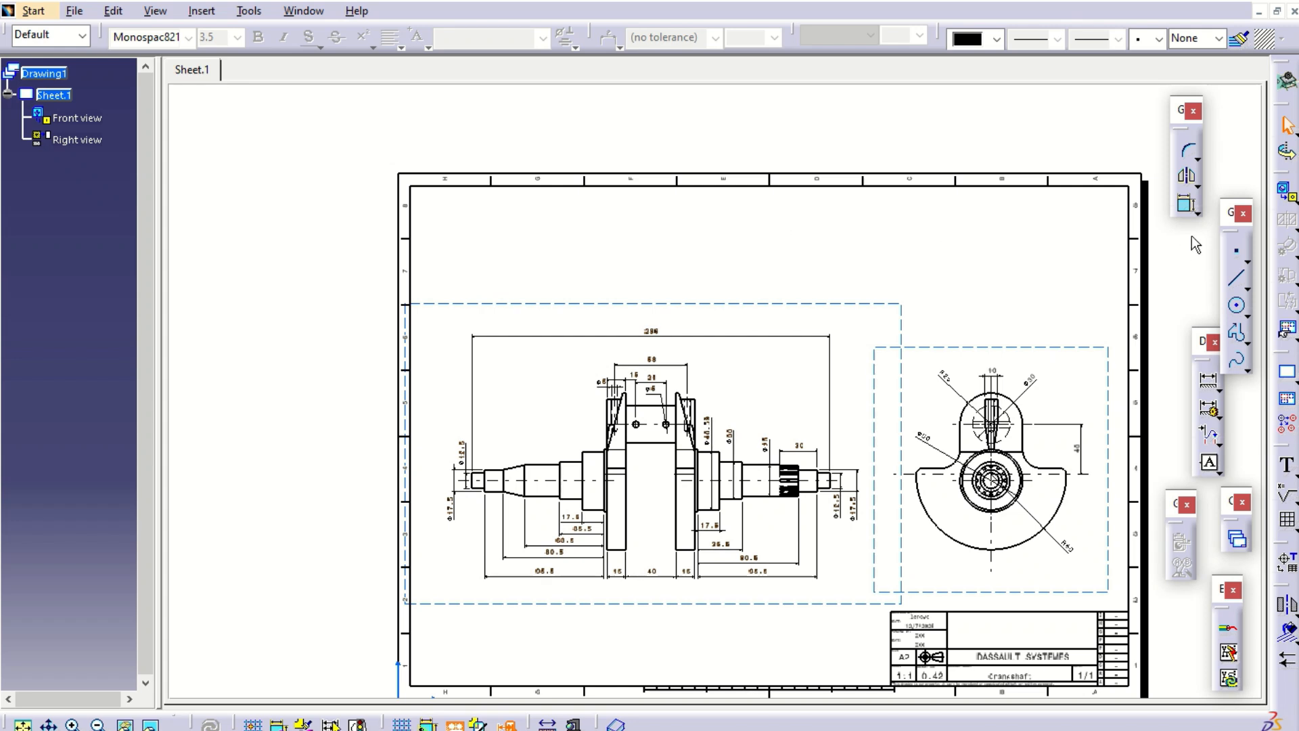
Create an isometric view from the Crankshaft part and place it on the empty area outside the sheet, beside the title block.
click(1296, 201)
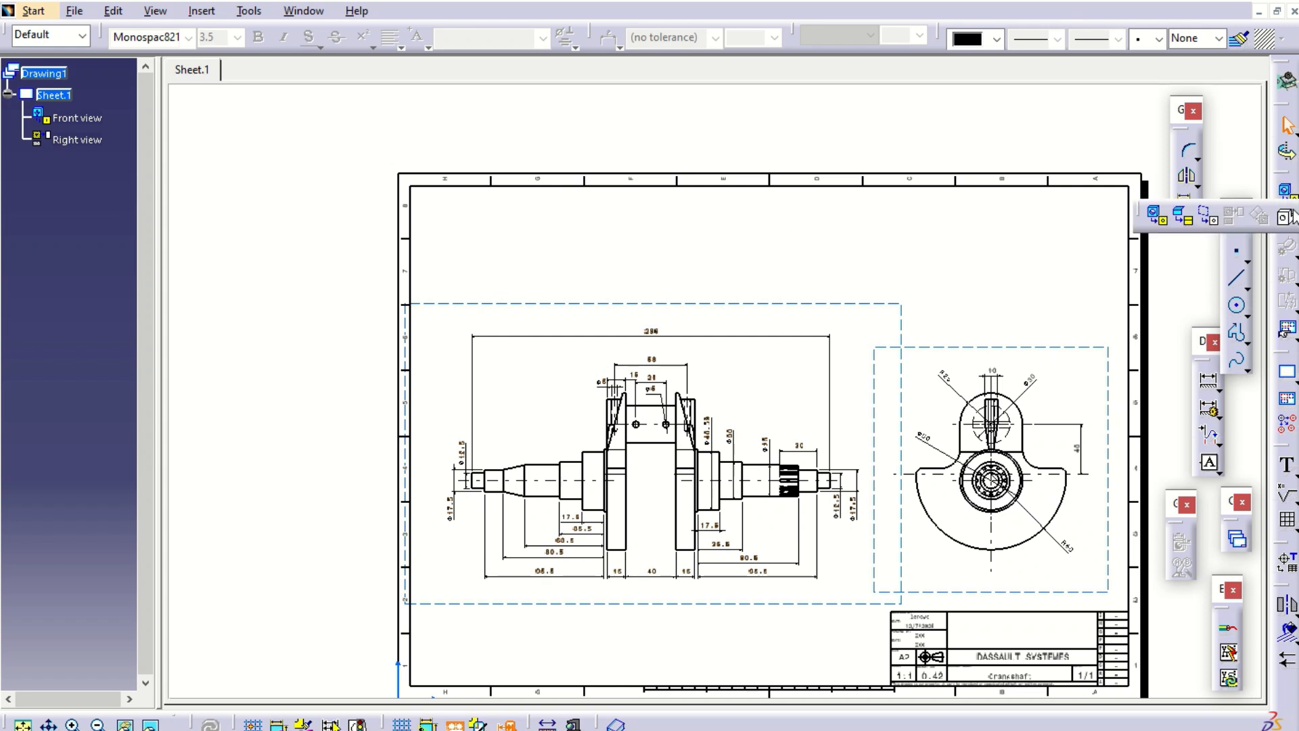
click(1289, 216)
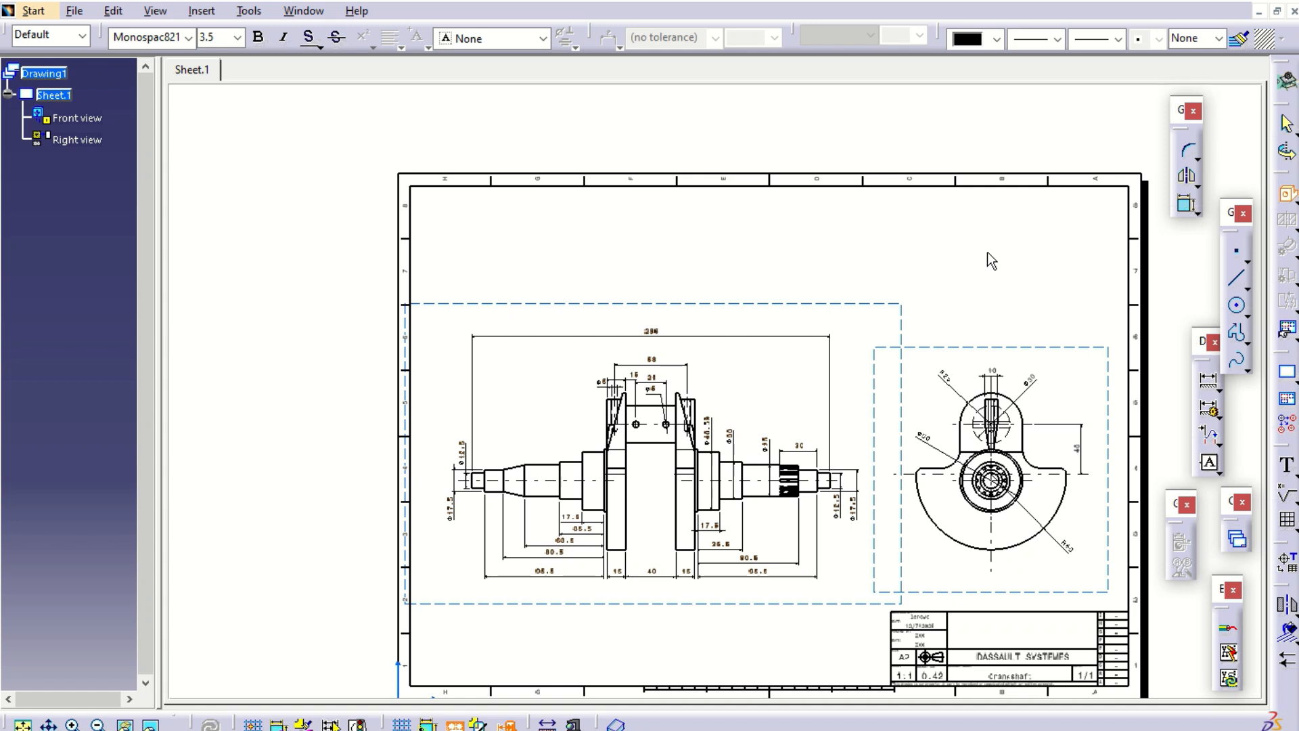
click(304, 11)
click(365, 129)
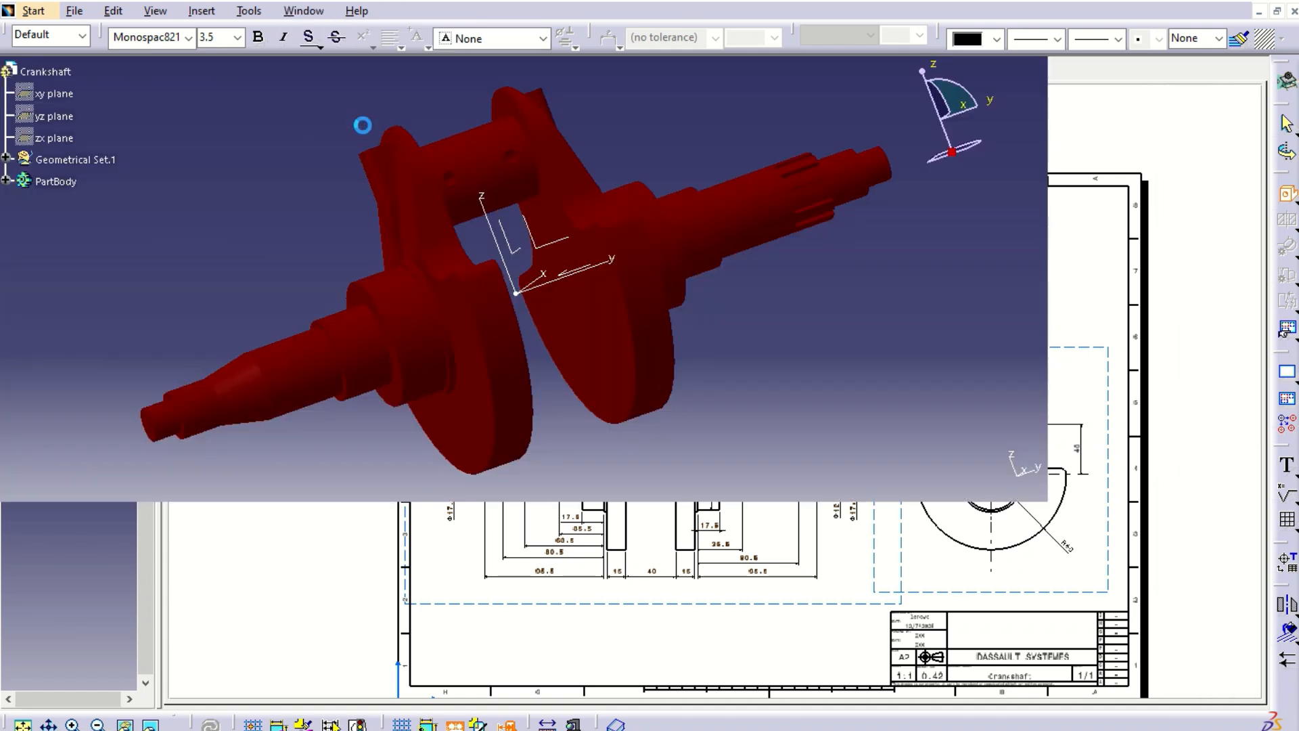
click(637, 354)
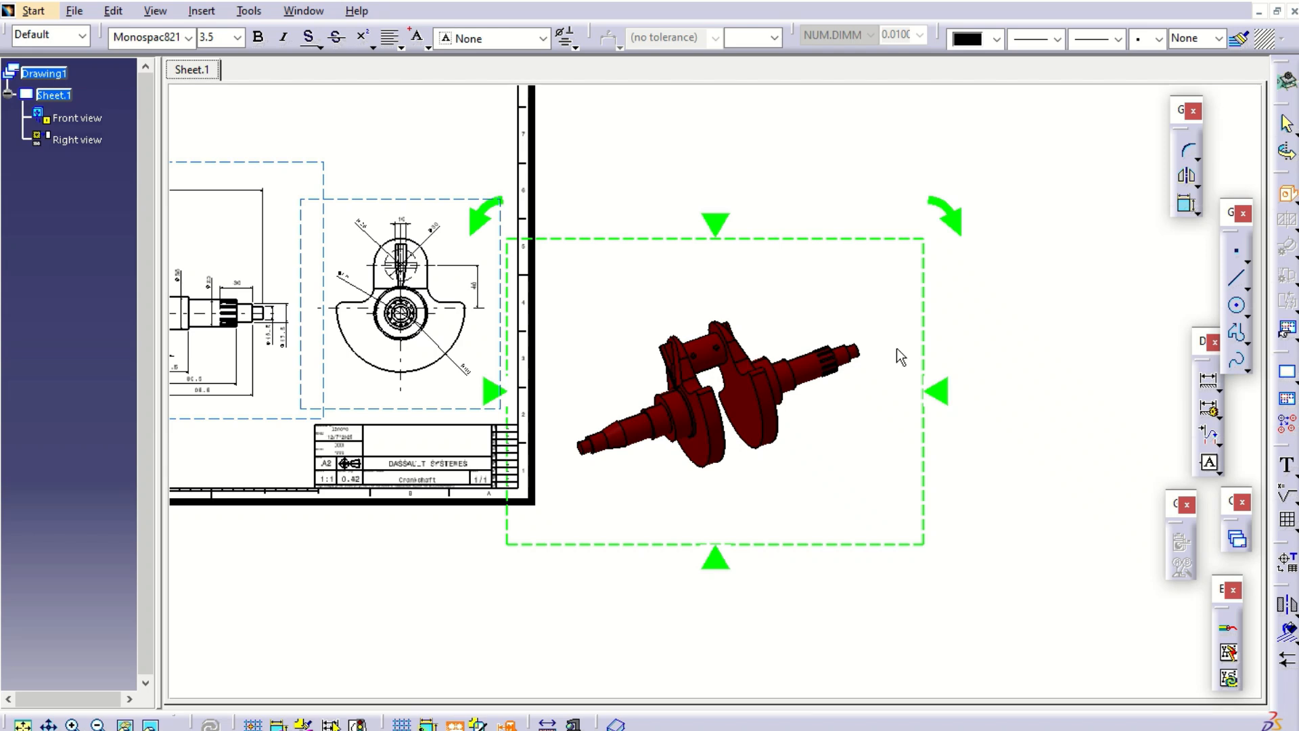
click(1032, 312)
Set the isometric view's scale to 1:2, enable 3D Colors and disable 3D spec in its properties.
click(884, 319)
right_click(888, 320)
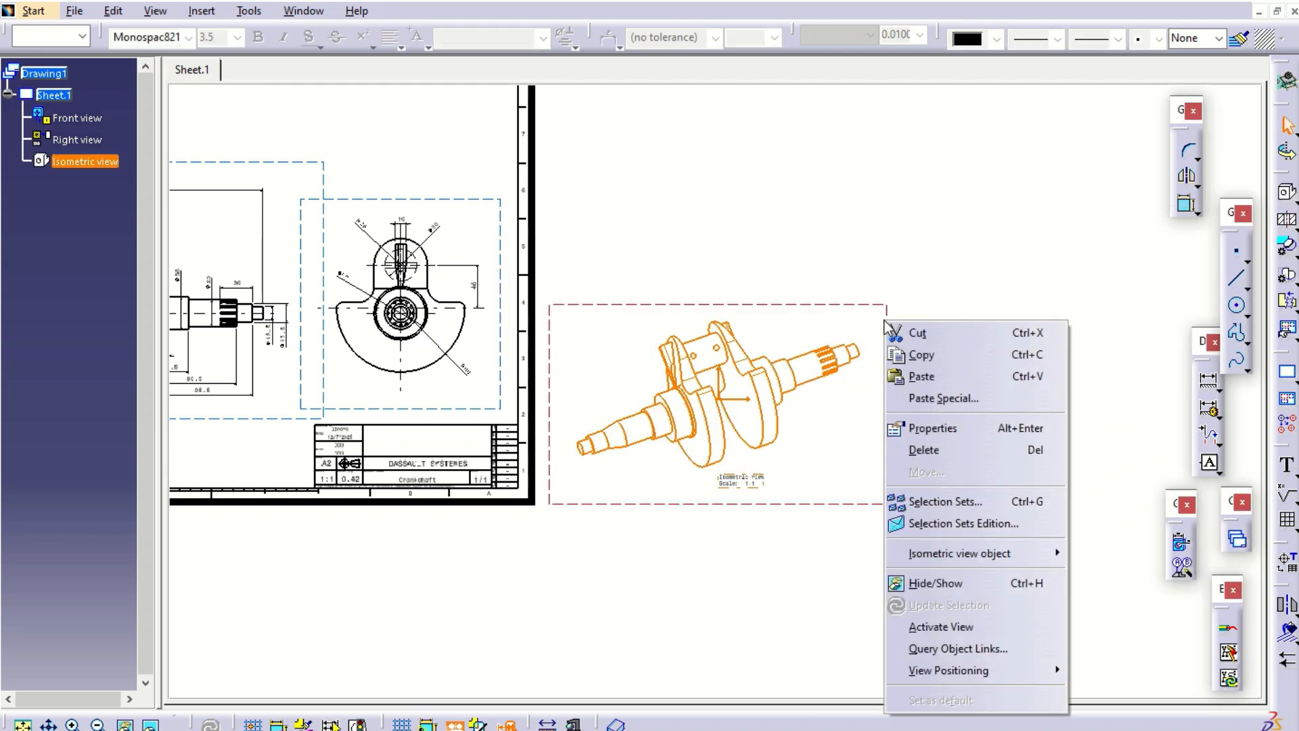
click(937, 433)
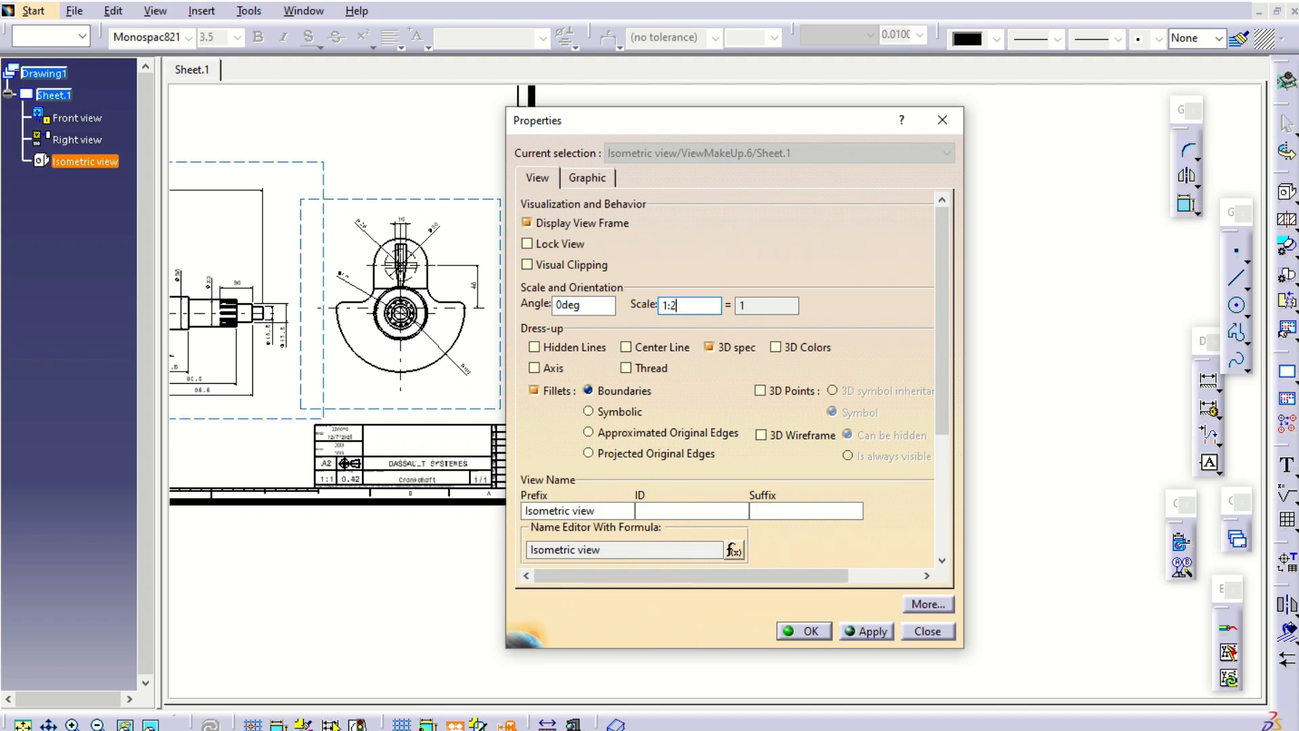
click(784, 346)
click(734, 347)
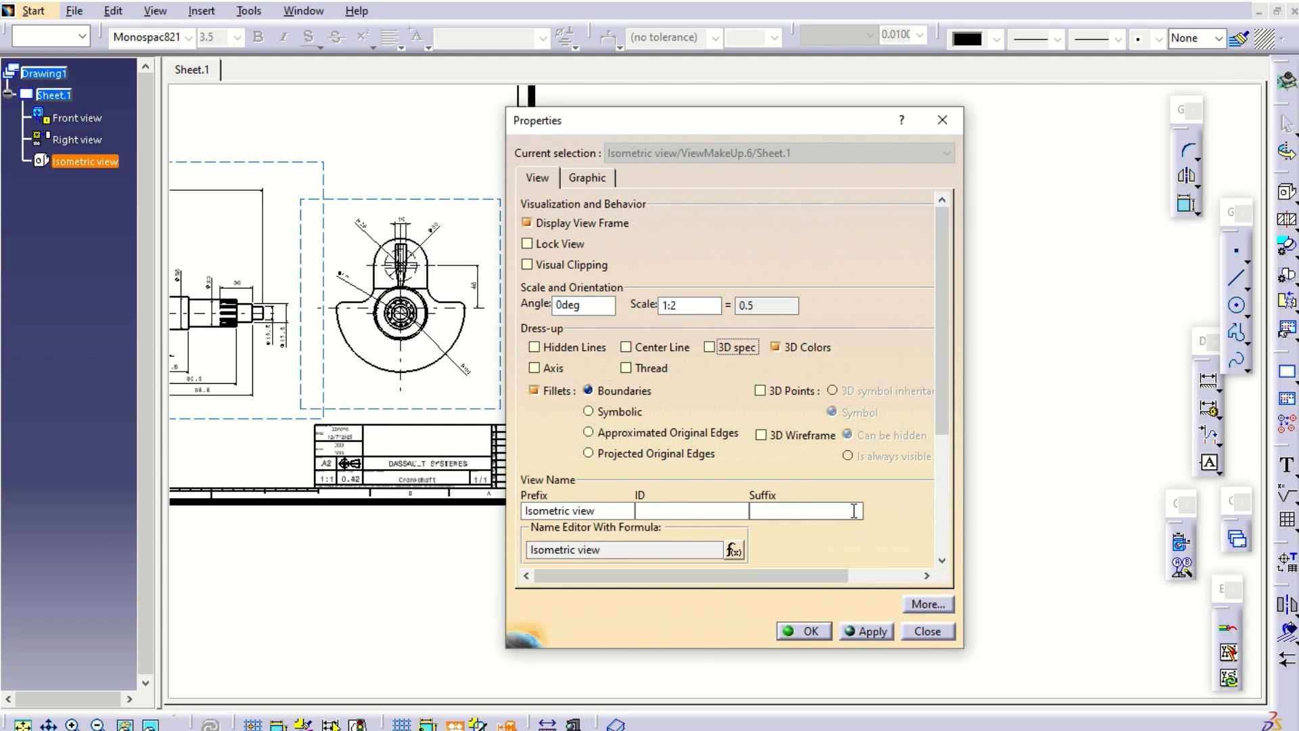
Set the isometric view's generation mode to Raster with the Shading with edges option and apply the properties.
drag(947, 423, 939, 498)
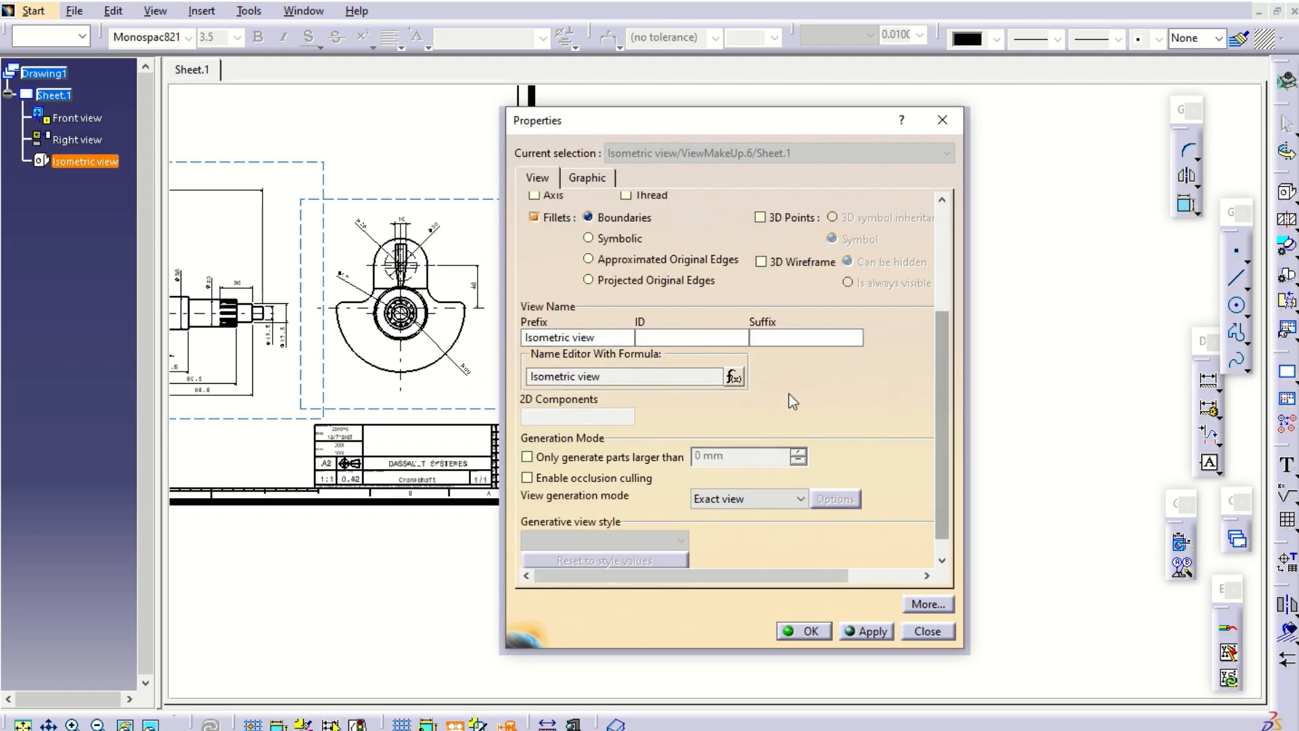
click(788, 504)
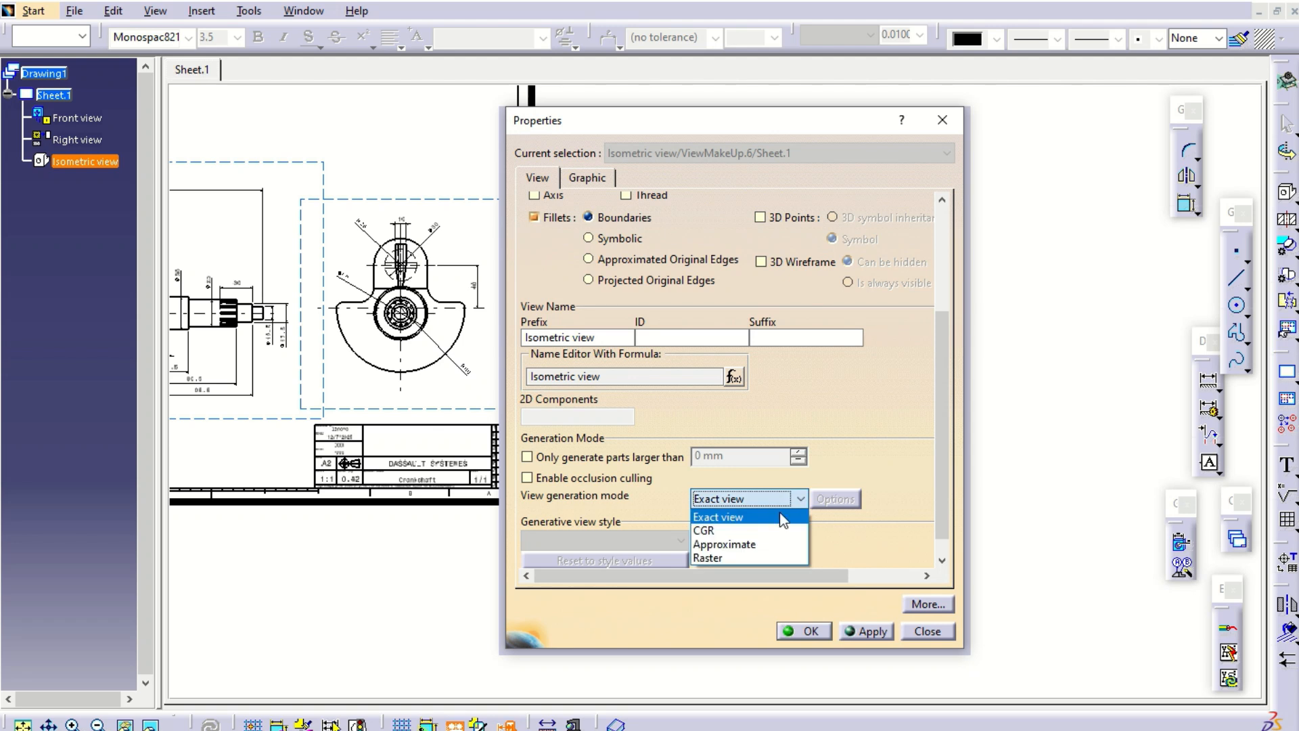
click(725, 552)
click(833, 500)
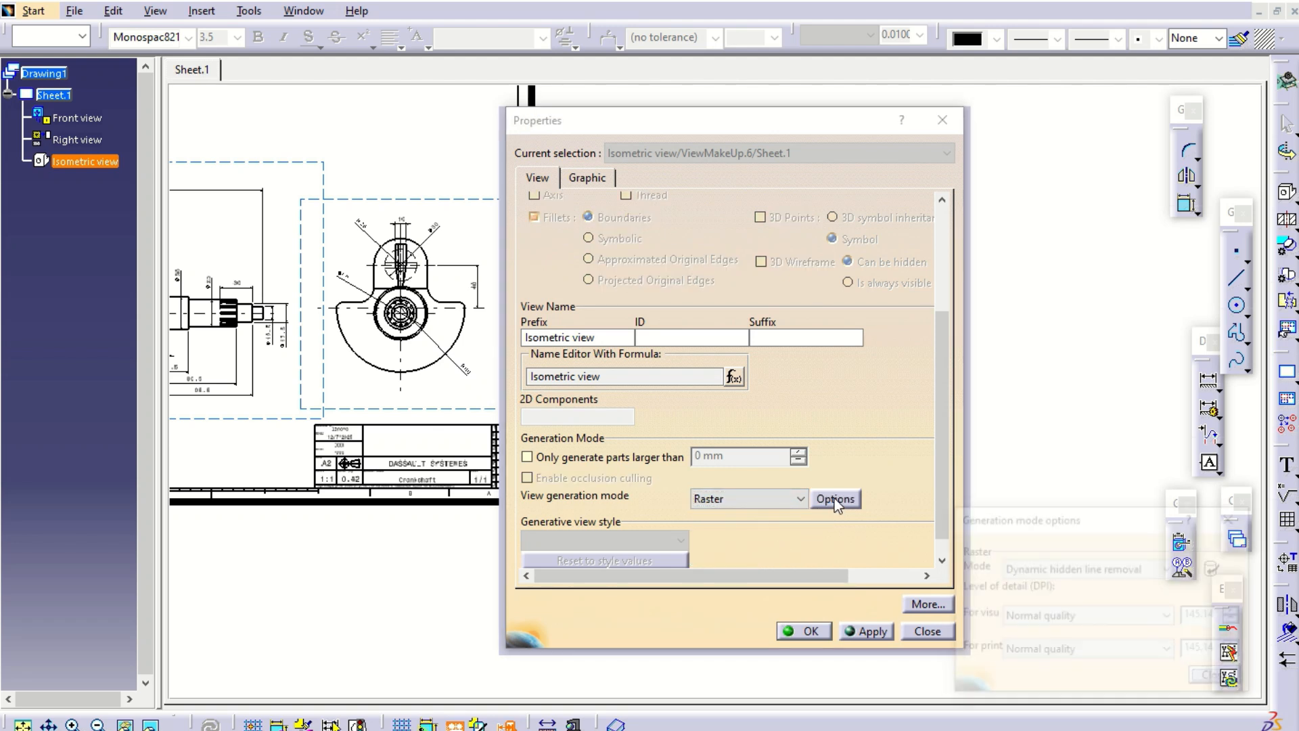
click(1174, 566)
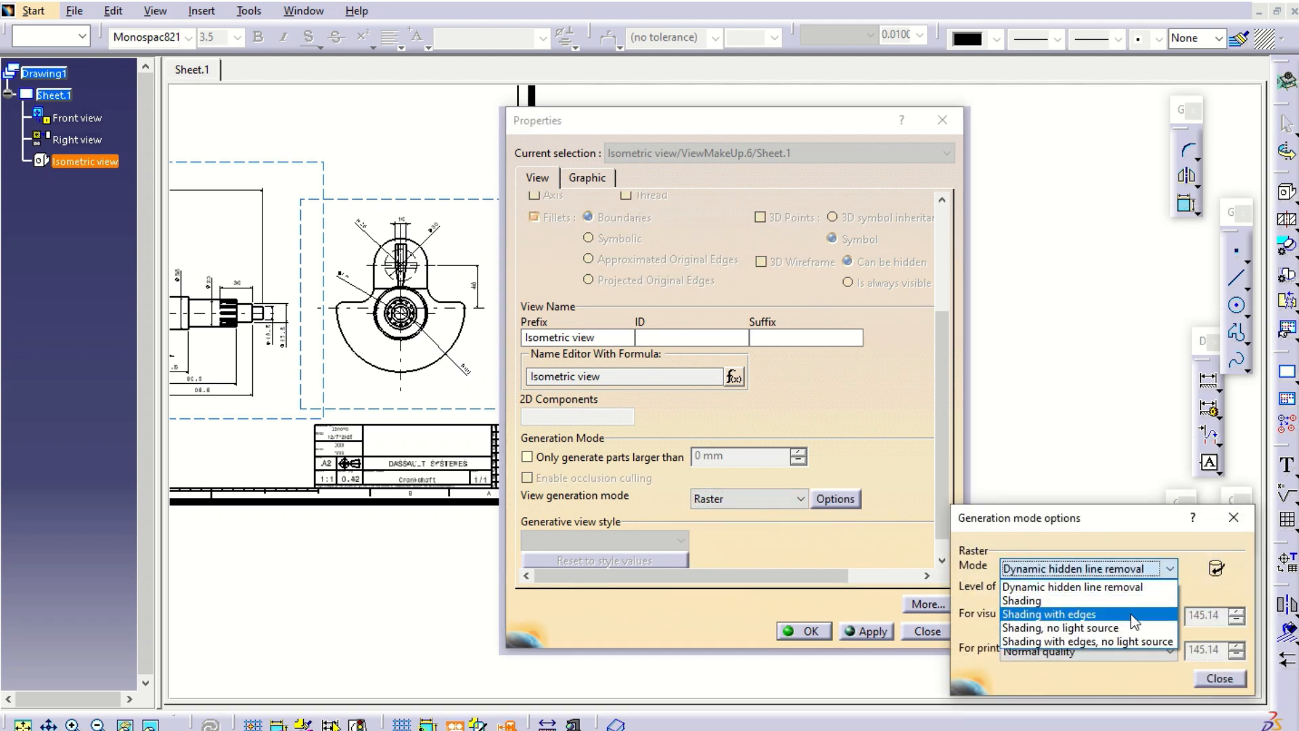
click(1131, 616)
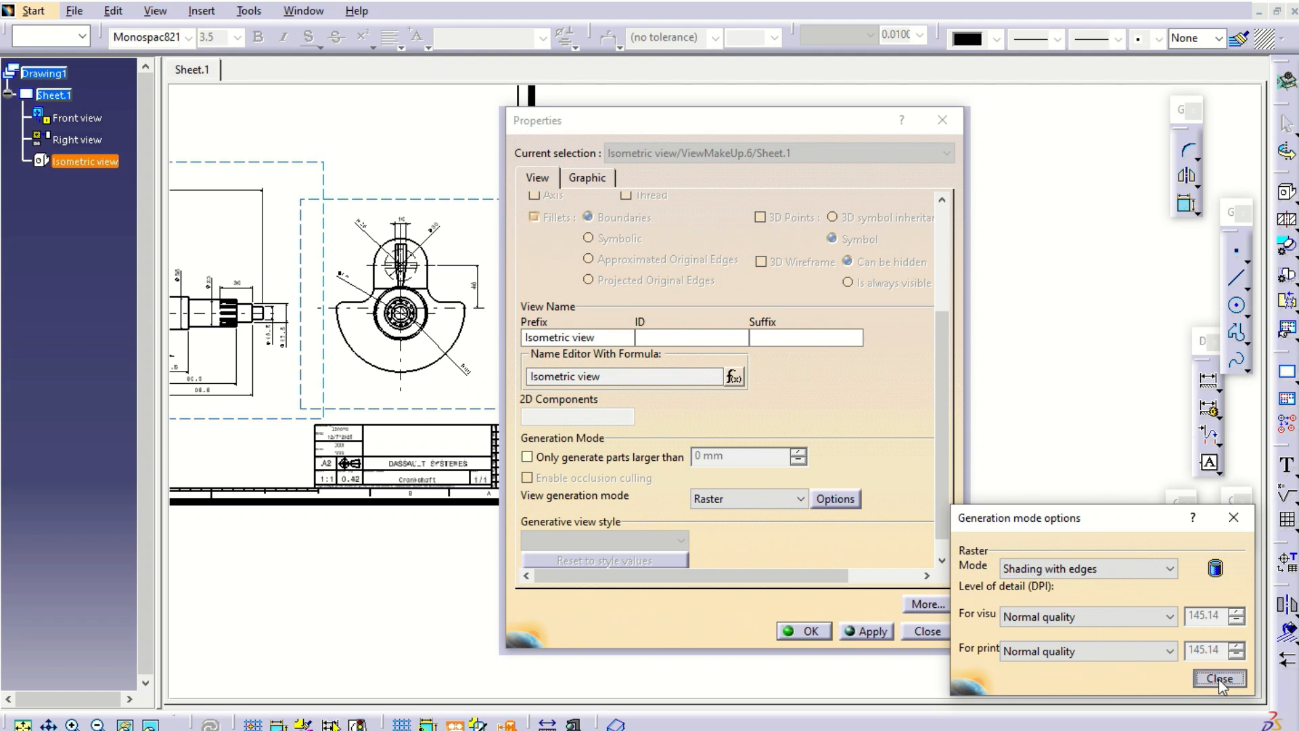
click(1219, 679)
click(867, 630)
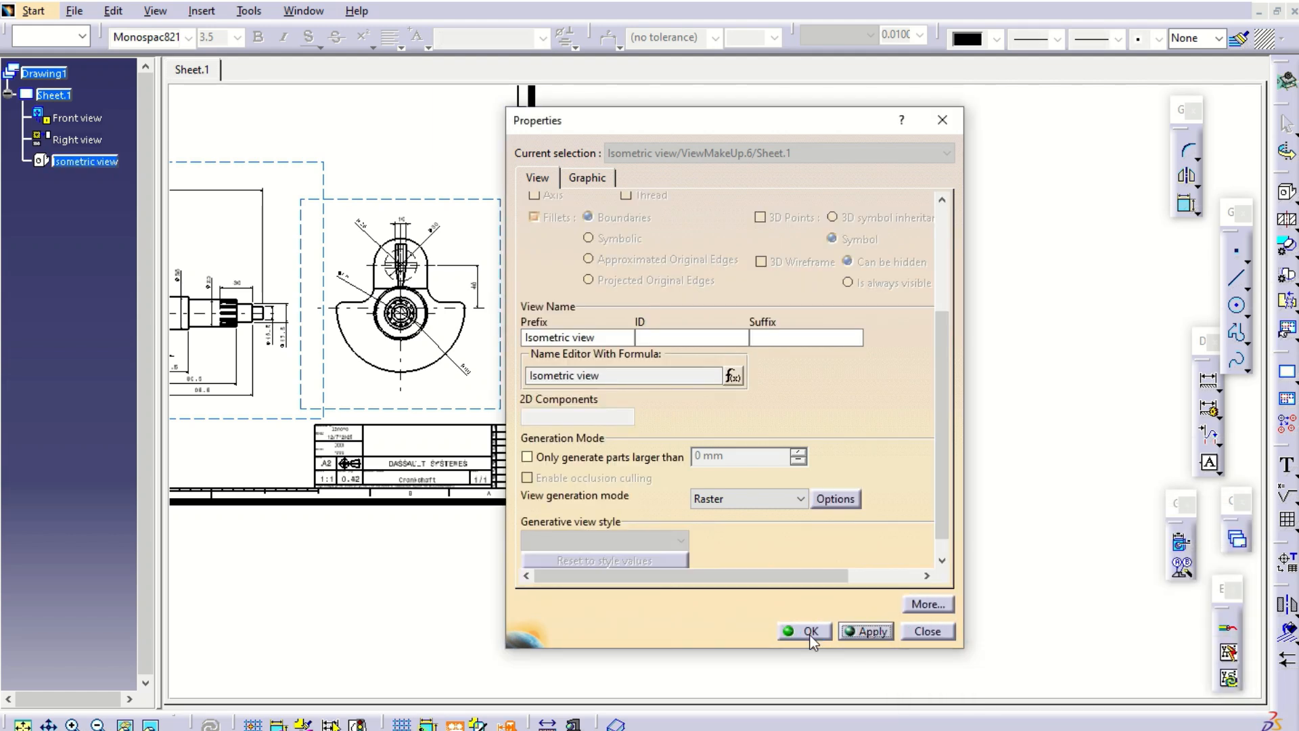
click(804, 631)
Delete the name and scale label beneath the isometric view.
mouse_move(938, 455)
middle_down()
mouse_move(1009, 472)
mouse_move(1032, 496)
mouse_move(1026, 511)
middle_up()
click(847, 472)
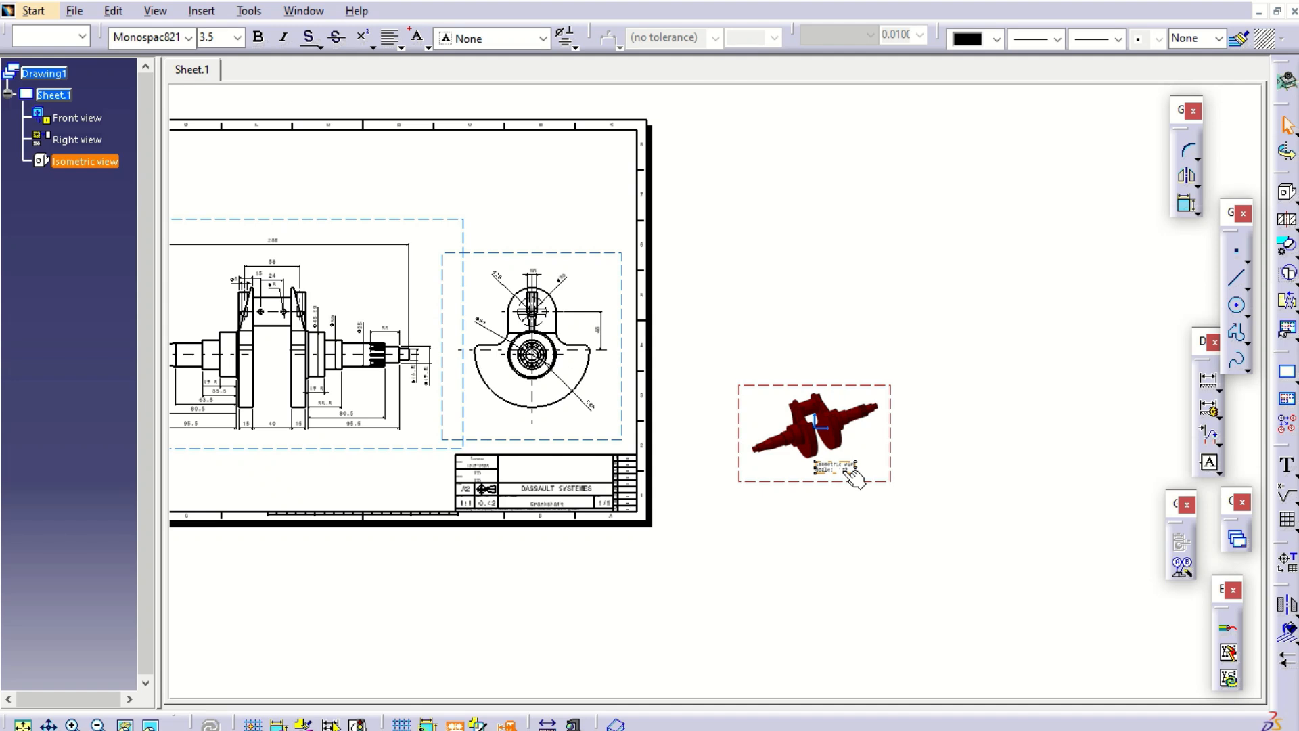
key(Delete)
Move the isometric view into the sheet's upper-right corner above the right view, and hide the view frames.
drag(902, 441, 619, 198)
mouse_move(981, 335)
middle_down()
mouse_move(1044, 345)
mouse_move(1135, 330)
mouse_move(1141, 302)
middle_up()
mouse_move(1042, 351)
middle_down()
mouse_move(1150, 450)
mouse_move(1149, 437)
middle_up()
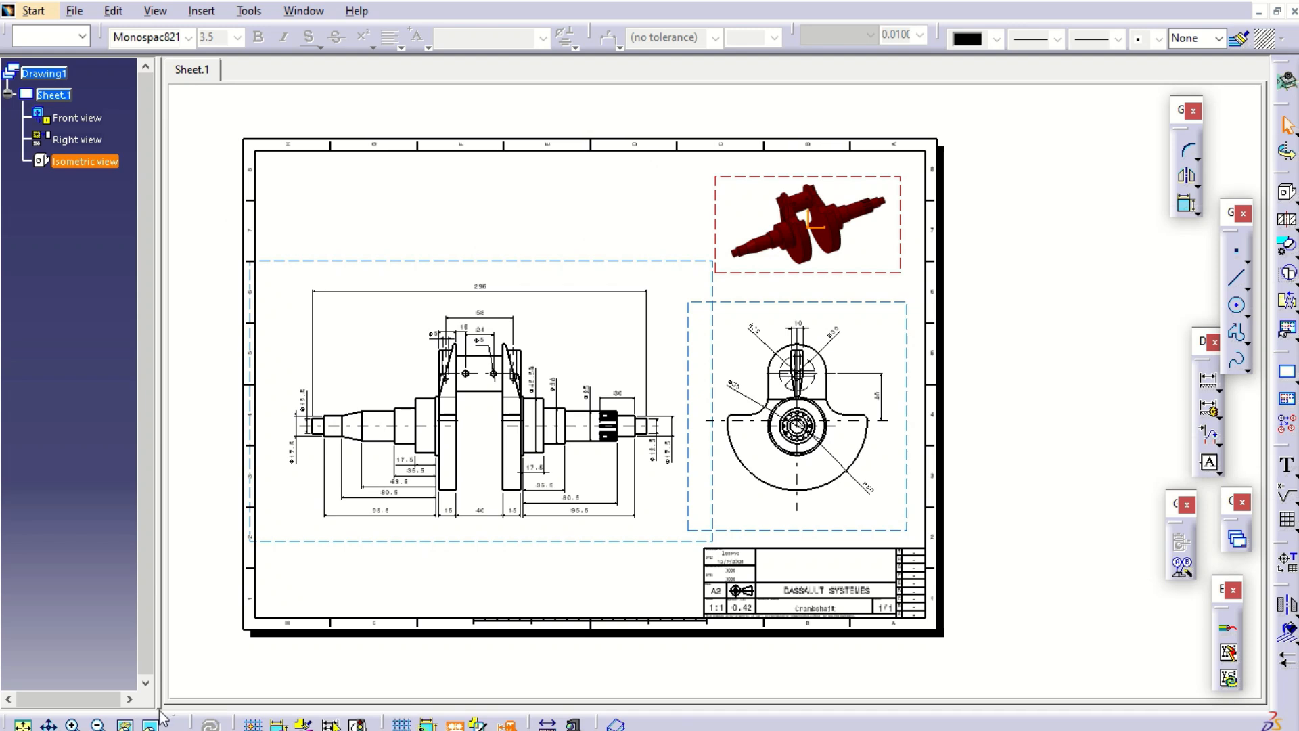
click(22, 724)
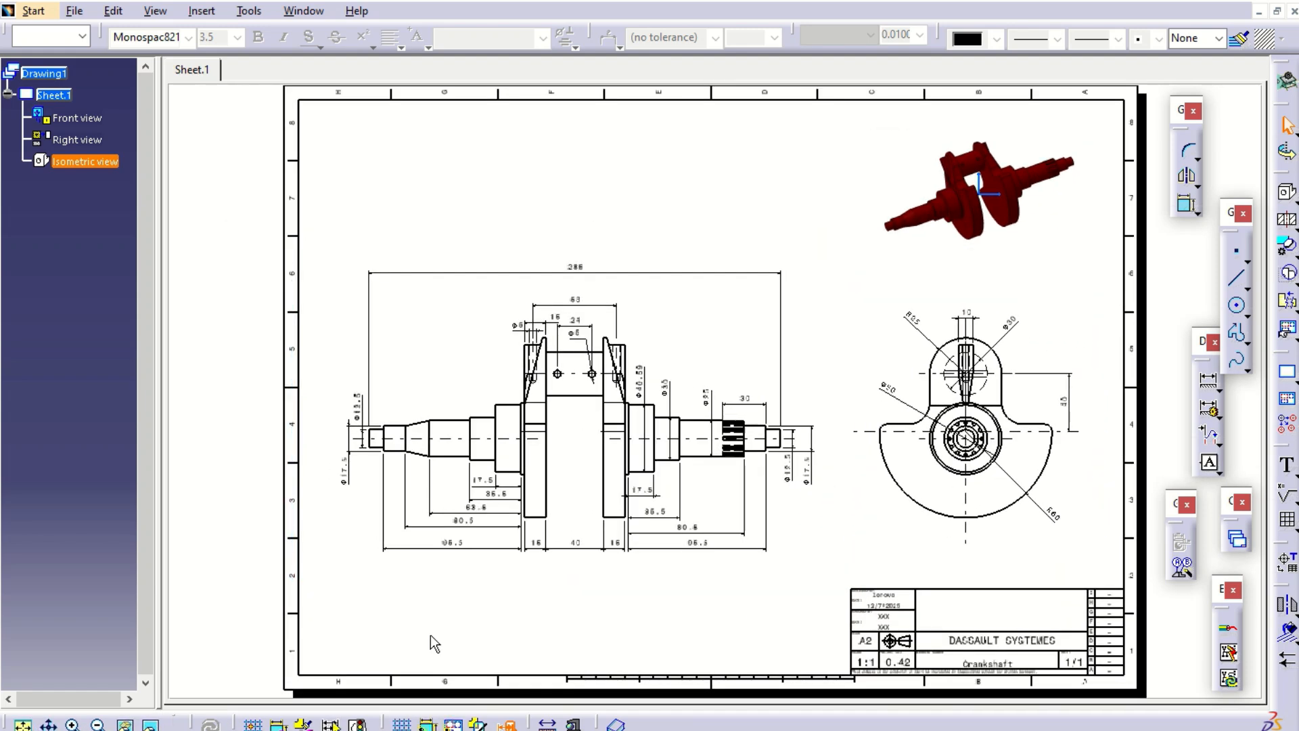
click(975, 643)
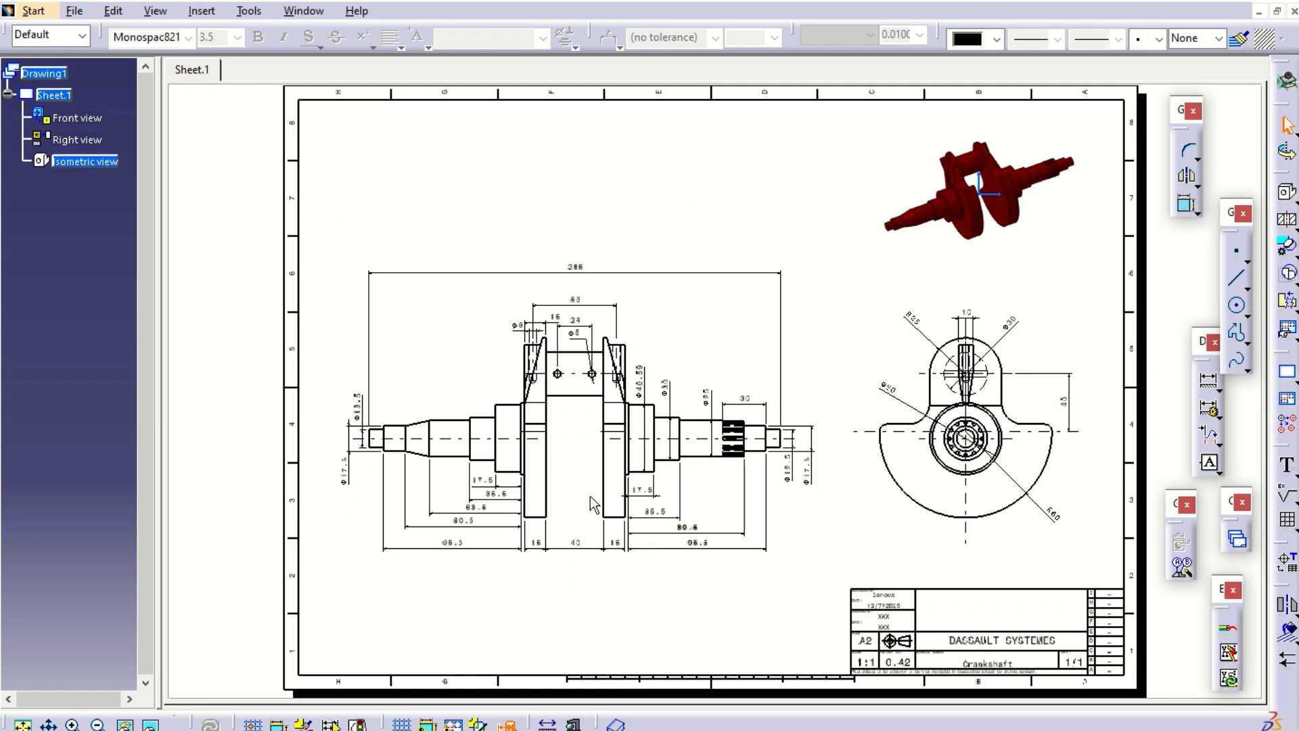